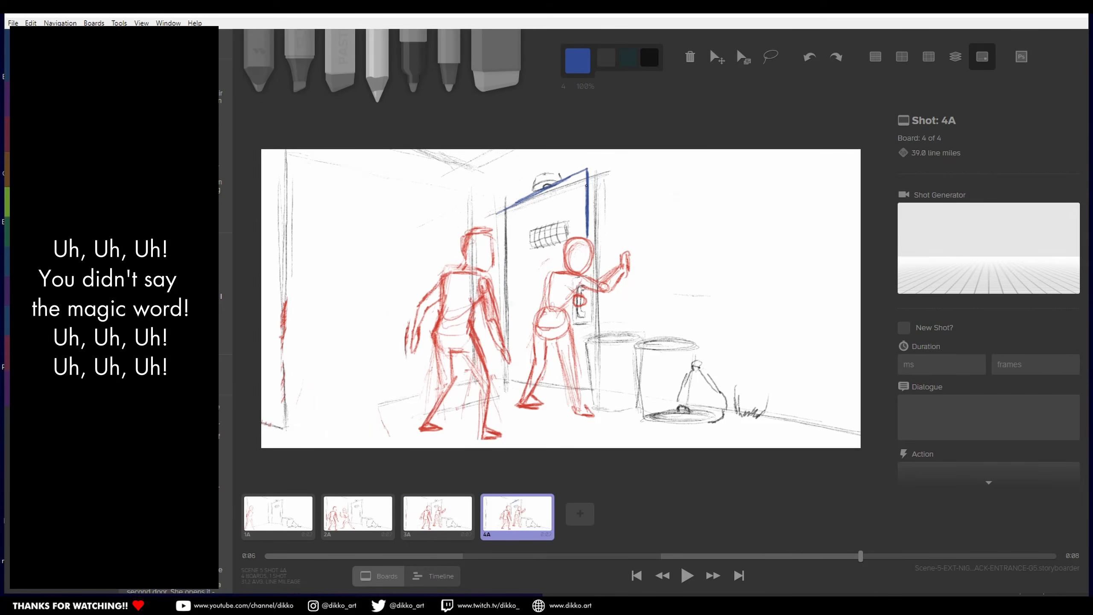
Step: Outline the entrance door in blue on board 4A, including its edges, sill and small window
{"action": "left_click_drag", "start_coordinate": [507, 207], "coordinate": [509, 379]}
{"action": "left_click_drag", "start_coordinate": [510, 380], "coordinate": [589, 398]}
{"action": "left_click_drag", "start_coordinate": [589, 287], "coordinate": [590, 392]}
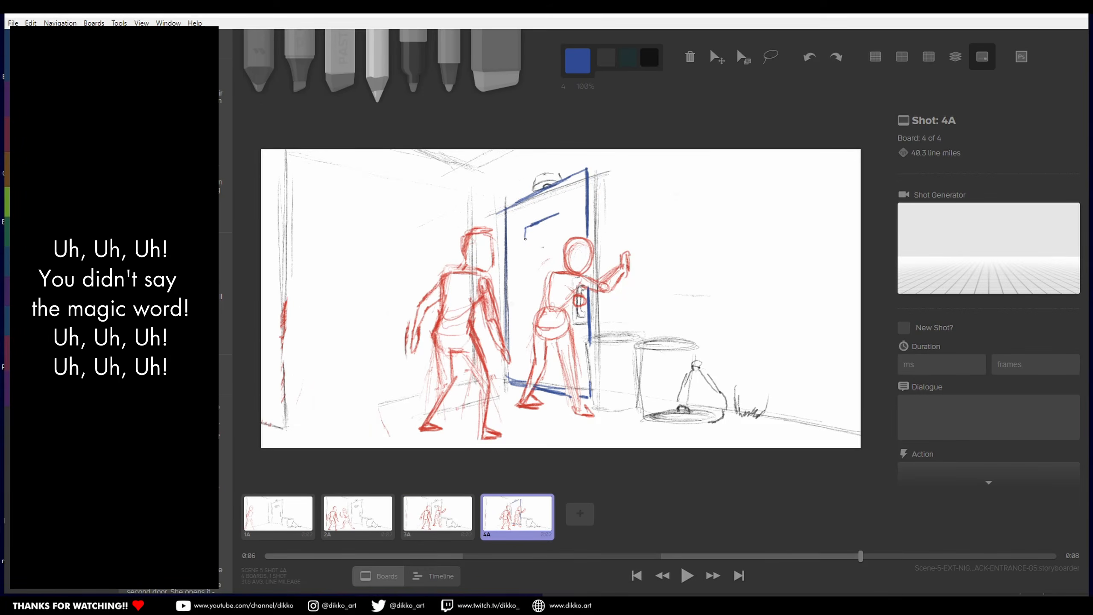
{"action": "left_click_drag", "start_coordinate": [525, 242], "coordinate": [565, 217]}
{"action": "left_click_drag", "start_coordinate": [593, 176], "coordinate": [595, 336]}
Step: Add a new blank board 5A and draw a full-height vertical door edge in black left of centre
{"action": "left_click", "coordinate": [578, 61]}
{"action": "left_click", "coordinate": [476, 128]}
{"action": "key", "text": "n"}
{"action": "left_click", "coordinate": [578, 61]}
{"action": "left_click_drag", "start_coordinate": [414, 176], "coordinate": [414, 430]}
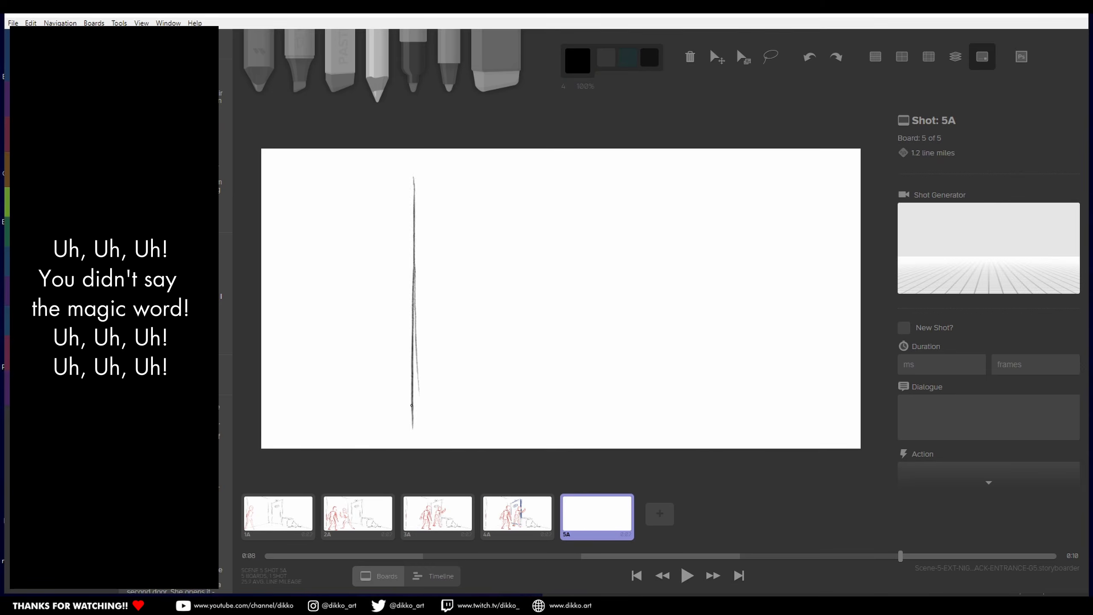
{"action": "left_click_drag", "start_coordinate": [412, 150], "coordinate": [412, 448]}
Step: Return to board 4A, rework the door's window and reinforce the lines of the door
{"action": "left_click", "coordinate": [517, 513]}
{"action": "key", "text": "e"}
{"action": "left_click_drag", "start_coordinate": [525, 228], "coordinate": [568, 222]}
{"action": "left_click", "coordinate": [578, 60]}
{"action": "mouse_move", "coordinate": [504, 210]}
{"action": "left_mouse_down"}
{"action": "mouse_move", "coordinate": [596, 176]}
{"action": "mouse_move", "coordinate": [584, 445]}
{"action": "left_mouse_up"}
Step: Sketch a close-up face peering through the door gap in black on board 5A and darken the second door edge
{"action": "left_click", "coordinate": [598, 514]}
{"action": "left_click", "coordinate": [578, 61]}
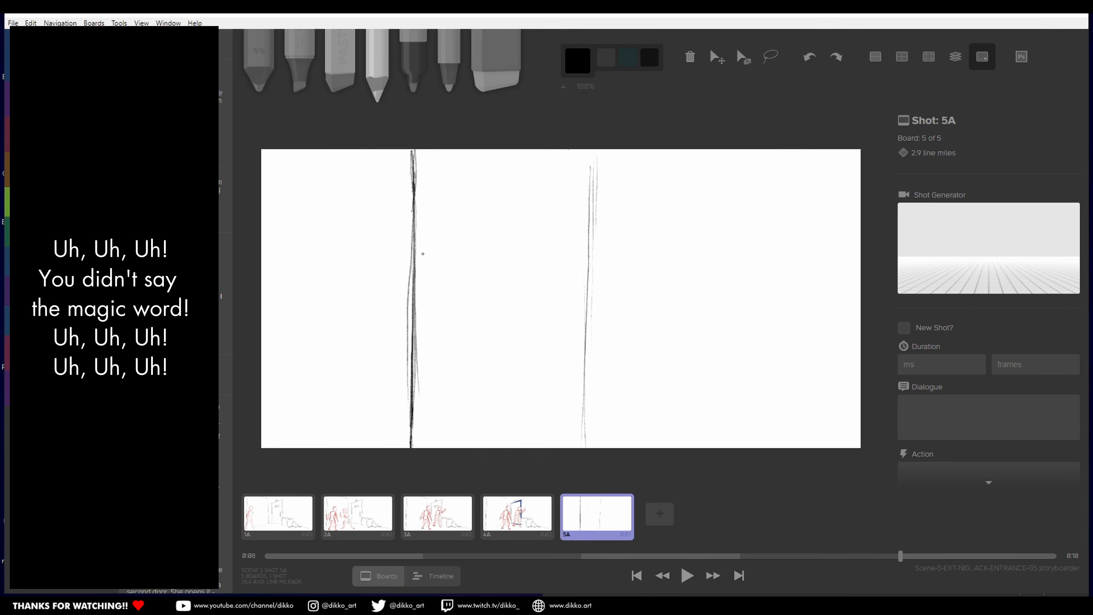
{"action": "left_click_drag", "start_coordinate": [587, 220], "coordinate": [560, 424]}
{"action": "left_click_drag", "start_coordinate": [524, 378], "coordinate": [554, 371]}
{"action": "mouse_move", "coordinate": [590, 149]}
{"action": "left_mouse_down"}
{"action": "mouse_move", "coordinate": [588, 448]}
{"action": "mouse_move", "coordinate": [603, 447]}
{"action": "left_mouse_up"}
Step: Add a new board 6A and sketch a large foreground head with an ear and a wall line above it
{"action": "key", "text": "n"}
{"action": "left_click_drag", "start_coordinate": [470, 221], "coordinate": [405, 447]}
{"action": "left_click_drag", "start_coordinate": [474, 221], "coordinate": [554, 448]}
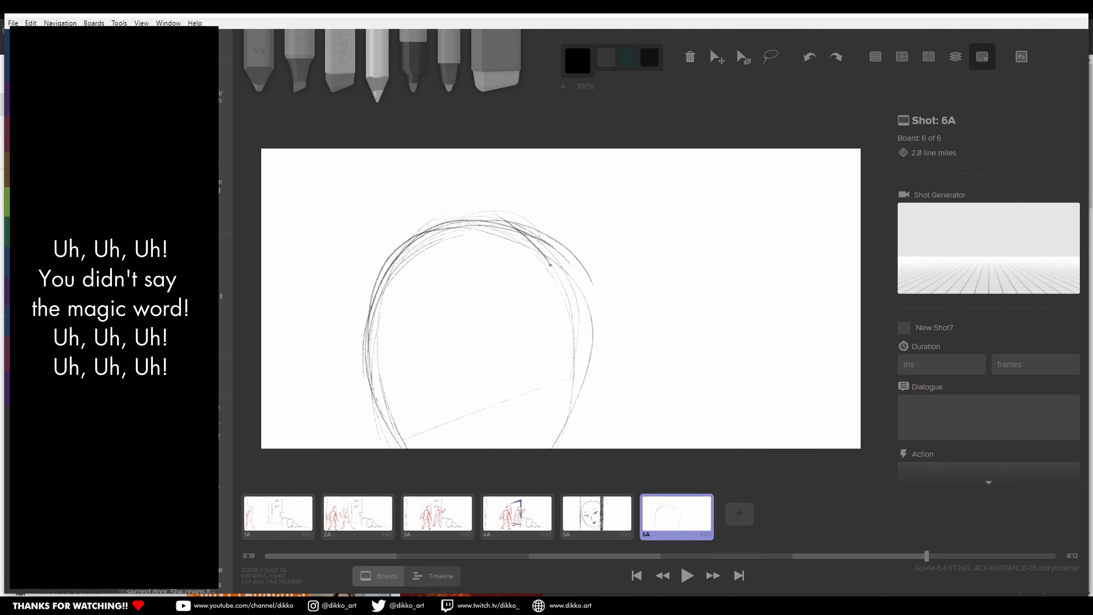
{"action": "left_click_drag", "start_coordinate": [554, 357], "coordinate": [551, 404]}
{"action": "left_click_drag", "start_coordinate": [490, 149], "coordinate": [492, 226]}
Step: Draw the near wall's vertical edge, the receding floor line and the uprights of the far opening on board 6A
{"action": "left_click_drag", "start_coordinate": [746, 150], "coordinate": [748, 448]}
{"action": "mouse_move", "coordinate": [572, 365]}
{"action": "left_mouse_down"}
{"action": "mouse_move", "coordinate": [726, 335]}
{"action": "mouse_move", "coordinate": [738, 304]}
{"action": "left_mouse_up"}
{"action": "key", "text": "e"}
{"action": "left_click_drag", "start_coordinate": [725, 249], "coordinate": [725, 298]}
{"action": "left_click_drag", "start_coordinate": [717, 150], "coordinate": [715, 320]}
{"action": "mouse_move", "coordinate": [688, 150]}
{"action": "left_mouse_down"}
{"action": "mouse_move", "coordinate": [684, 334]}
{"action": "mouse_move", "coordinate": [674, 338]}
{"action": "mouse_move", "coordinate": [686, 341]}
{"action": "left_mouse_up"}
Step: Sketch the stairs in the far opening, extend the floor and ceiling lines, and hatch the near wall
{"action": "key", "text": "e"}
{"action": "mouse_move", "coordinate": [710, 317]}
{"action": "left_mouse_down"}
{"action": "mouse_move", "coordinate": [712, 149]}
{"action": "mouse_move", "coordinate": [715, 312]}
{"action": "left_mouse_up"}
{"action": "left_click_drag", "start_coordinate": [679, 269], "coordinate": [709, 310]}
{"action": "key", "text": "e"}
{"action": "left_click_drag", "start_coordinate": [579, 367], "coordinate": [669, 332]}
{"action": "mouse_move", "coordinate": [749, 181]}
{"action": "left_mouse_down"}
{"action": "mouse_move", "coordinate": [857, 370]}
{"action": "mouse_move", "coordinate": [860, 304]}
{"action": "left_mouse_up"}
{"action": "mouse_move", "coordinate": [594, 150]}
{"action": "left_mouse_down"}
{"action": "mouse_move", "coordinate": [725, 185]}
{"action": "mouse_move", "coordinate": [677, 161]}
{"action": "left_mouse_up"}
Step: Close the far doorway's top and sketch a figure with crossed arms leaning against the corridor wall
{"action": "key", "text": "e"}
{"action": "left_click_drag", "start_coordinate": [722, 185], "coordinate": [749, 185]}
{"action": "left_click_drag", "start_coordinate": [613, 246], "coordinate": [646, 245]}
{"action": "left_click_drag", "start_coordinate": [605, 248], "coordinate": [654, 371]}
{"action": "left_click_drag", "start_coordinate": [653, 377], "coordinate": [677, 379]}
Step: Draw the door frame behind the foreground head and duplicate the board
{"action": "left_click_drag", "start_coordinate": [579, 207], "coordinate": [575, 291]}
{"action": "left_click_drag", "start_coordinate": [511, 163], "coordinate": [580, 176]}
{"action": "left_click_drag", "start_coordinate": [579, 177], "coordinate": [571, 302]}
{"action": "key", "text": "d"}
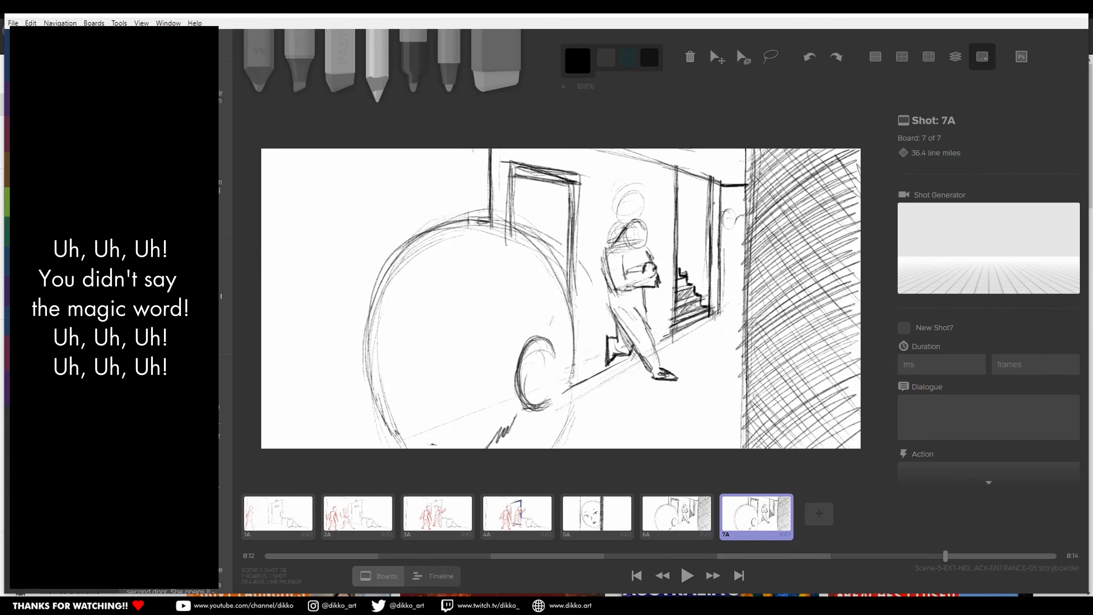
Step: In orange-red, sketch a passing figure in the far opening on board 7A and a movement arrow on a copy of board 6A
{"action": "left_click", "coordinate": [578, 61]}
{"action": "left_click_drag", "start_coordinate": [690, 205], "coordinate": [689, 280]}
{"action": "left_click", "coordinate": [676, 513]}
{"action": "key", "text": "d"}
{"action": "left_click_drag", "start_coordinate": [690, 193], "coordinate": [737, 208]}
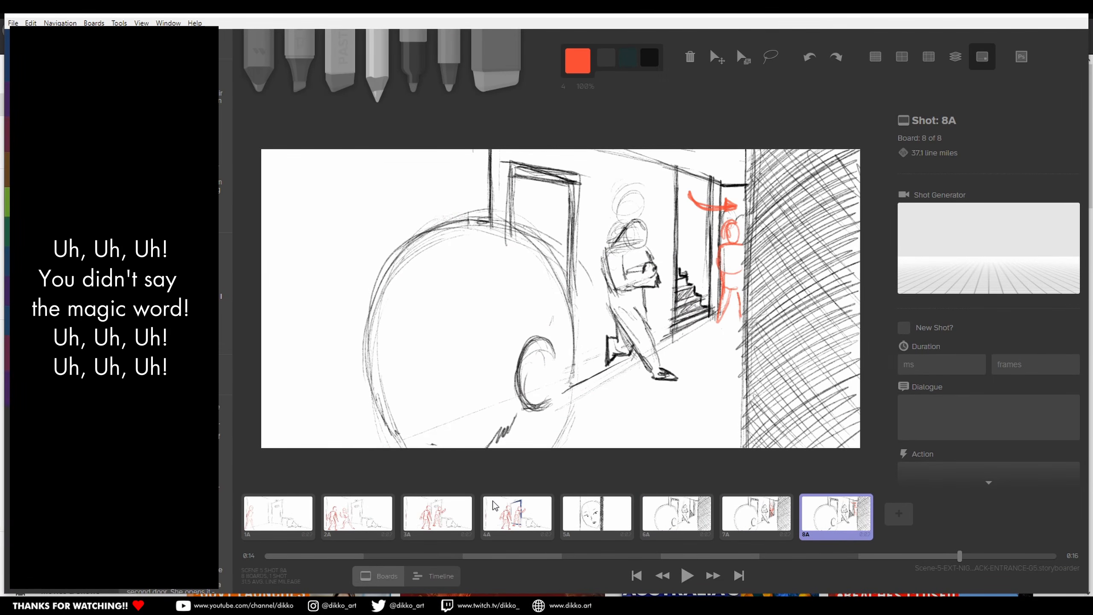
Step: Duplicate the board as 9A, redraw the foreground head in black using onion skin, and add an orange-red turning arrow
{"action": "key", "text": "d"}
{"action": "left_click", "coordinate": [649, 57]}
{"action": "mouse_move", "coordinate": [469, 215]}
{"action": "left_mouse_down"}
{"action": "mouse_move", "coordinate": [568, 345]}
{"action": "mouse_move", "coordinate": [368, 447]}
{"action": "left_mouse_up"}
{"action": "left_click", "coordinate": [956, 57]}
{"action": "left_click_drag", "start_coordinate": [442, 379], "coordinate": [494, 382]}
{"action": "left_click", "coordinate": [578, 61]}
{"action": "left_click_drag", "start_coordinate": [532, 199], "coordinate": [422, 263]}
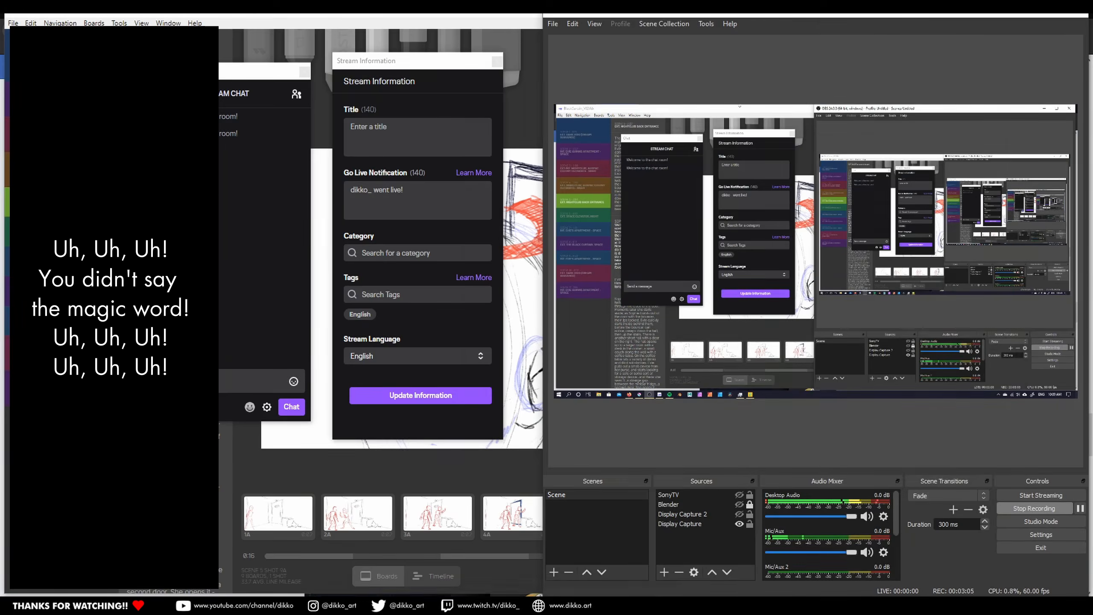
Step: Add a blank board 10A and sketch two characters facing the viewer in black
{"action": "key", "text": "n"}
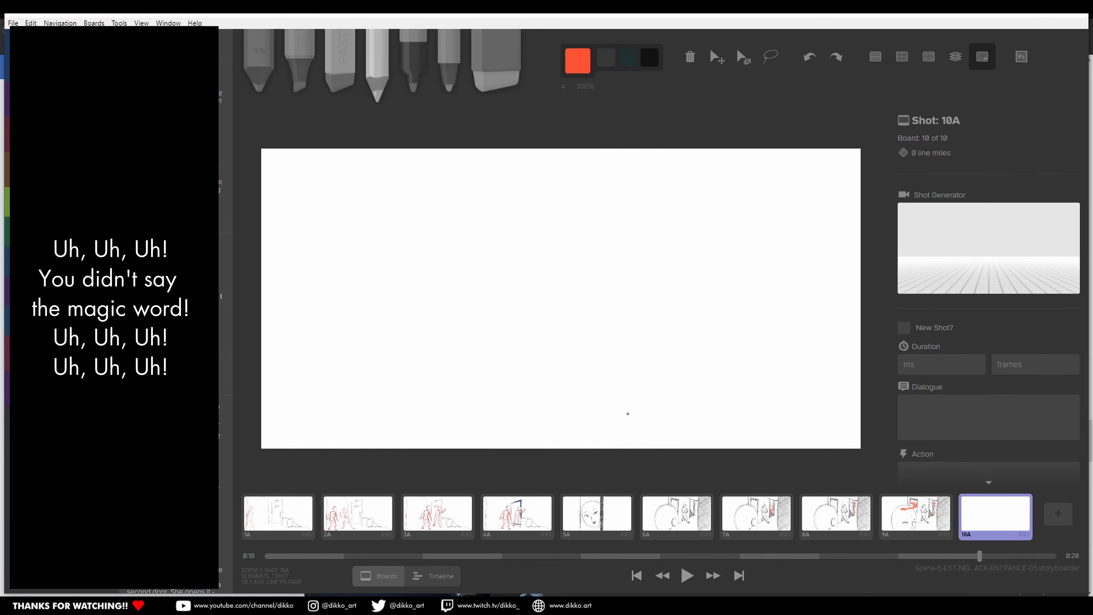
{"action": "left_click", "coordinate": [578, 61]}
{"action": "left_click", "coordinate": [685, 190]}
{"action": "mouse_move", "coordinate": [581, 219]}
{"action": "left_mouse_down"}
{"action": "mouse_move", "coordinate": [611, 213]}
{"action": "mouse_move", "coordinate": [575, 271]}
{"action": "mouse_move", "coordinate": [495, 258]}
{"action": "mouse_move", "coordinate": [465, 302]}
{"action": "mouse_move", "coordinate": [646, 318]}
{"action": "mouse_move", "coordinate": [452, 344]}
{"action": "mouse_move", "coordinate": [536, 354]}
{"action": "mouse_move", "coordinate": [560, 345]}
{"action": "mouse_move", "coordinate": [645, 370]}
{"action": "mouse_move", "coordinate": [581, 409]}
{"action": "left_mouse_up"}
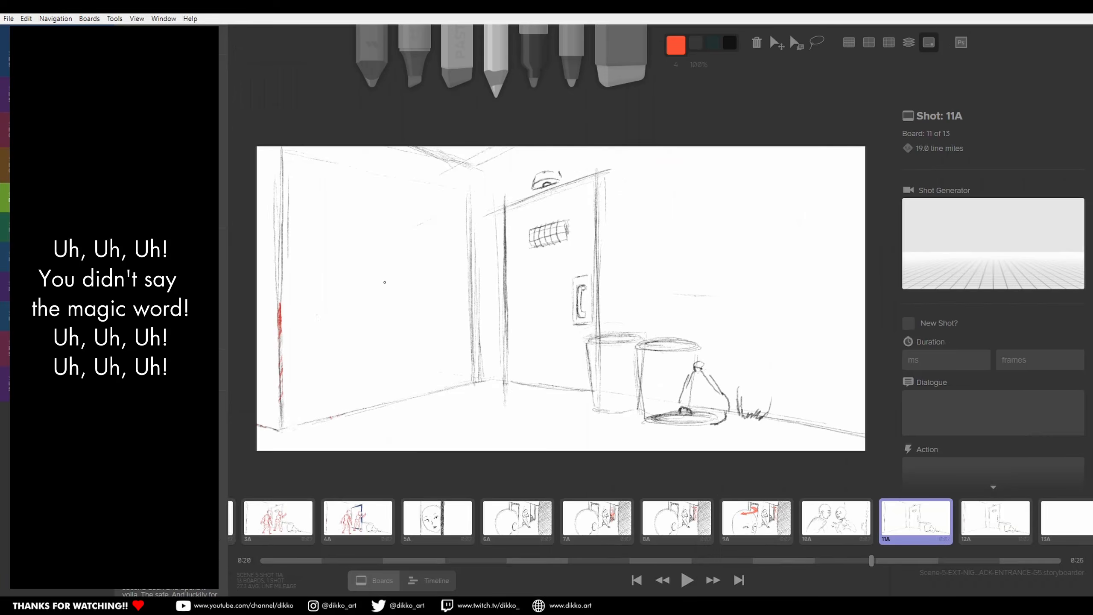
Step: Sketch a figure adjusting a shoe and a second figure at the door in red on board 11A
{"action": "mouse_move", "coordinate": [384, 282]}
{"action": "left_mouse_down"}
{"action": "mouse_move", "coordinate": [368, 332]}
{"action": "mouse_move", "coordinate": [425, 341]}
{"action": "mouse_move", "coordinate": [385, 390]}
{"action": "mouse_move", "coordinate": [387, 340]}
{"action": "mouse_move", "coordinate": [424, 294]}
{"action": "mouse_move", "coordinate": [409, 405]}
{"action": "mouse_move", "coordinate": [547, 289]}
{"action": "mouse_move", "coordinate": [516, 324]}
{"action": "mouse_move", "coordinate": [556, 268]}
{"action": "left_mouse_up"}
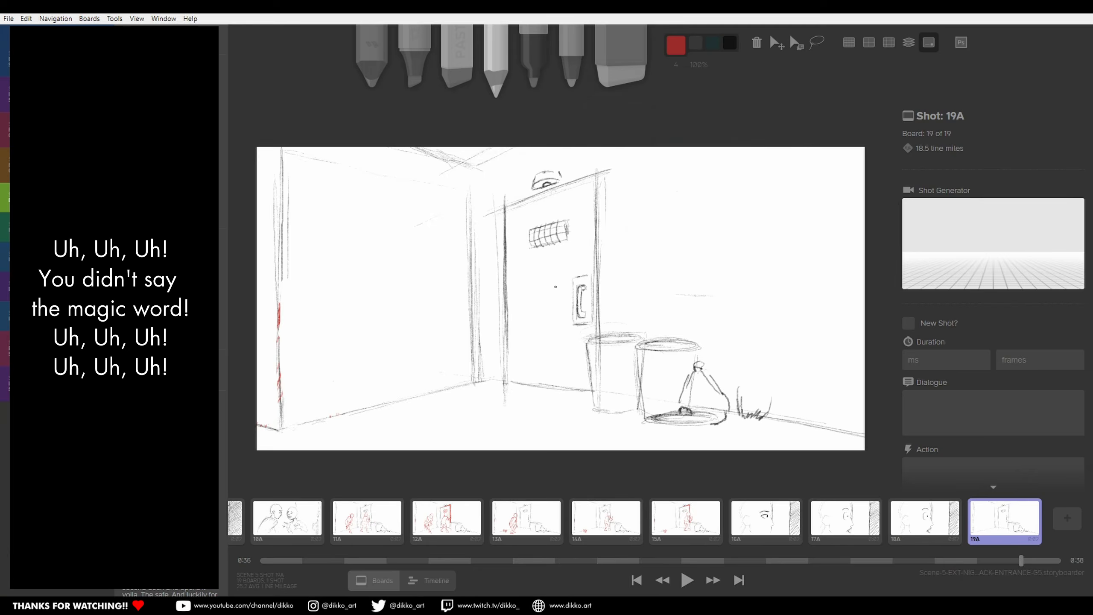
{"action": "mouse_move", "coordinate": [516, 353]}
{"action": "left_mouse_down"}
{"action": "mouse_move", "coordinate": [587, 306]}
{"action": "mouse_move", "coordinate": [555, 426]}
{"action": "mouse_move", "coordinate": [572, 388]}
{"action": "mouse_move", "coordinate": [370, 410]}
{"action": "left_mouse_up"}
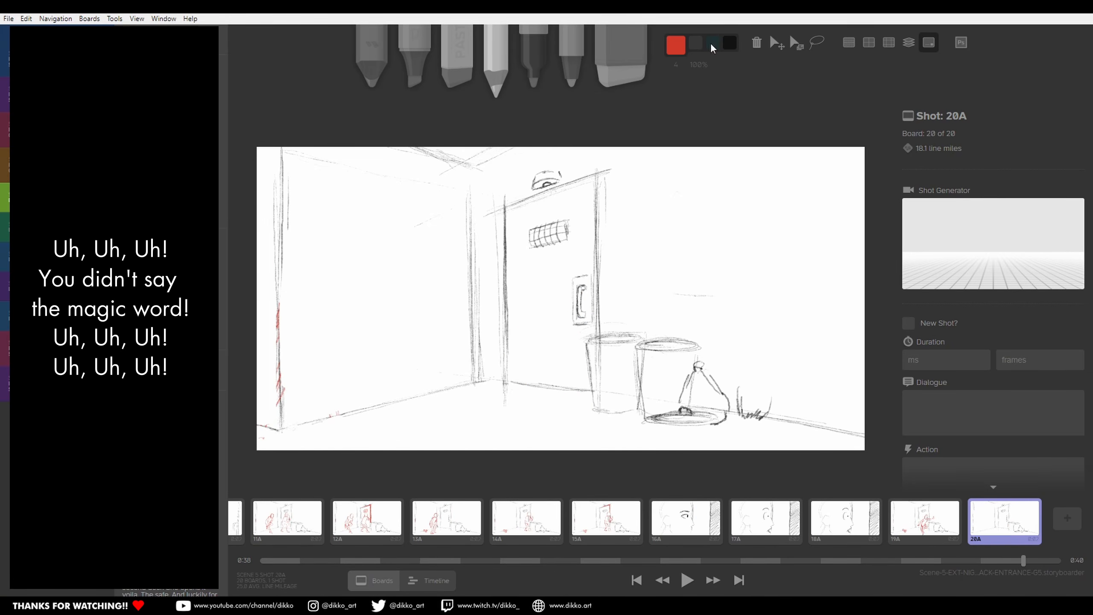
Step: Sketch the figures in red at the door, the shoe on the floor and the figure crouching behind the bins, then compare neighbouring boards
{"action": "left_click_drag", "start_coordinate": [559, 275], "coordinate": [530, 414]}
{"action": "left_click_drag", "start_coordinate": [364, 399], "coordinate": [396, 424]}
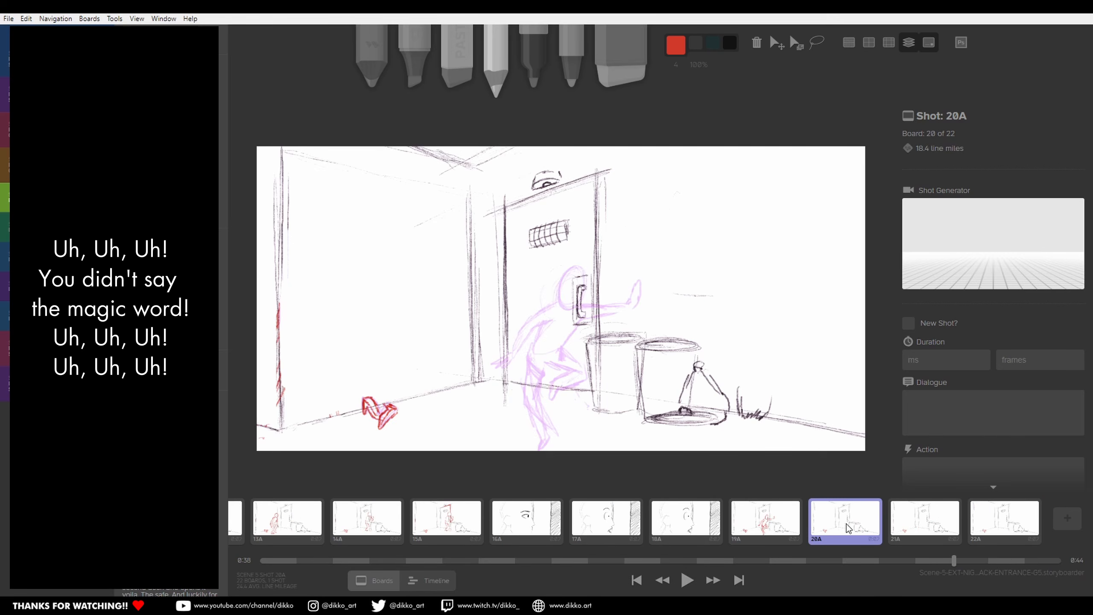
{"action": "mouse_move", "coordinate": [710, 307]}
{"action": "left_mouse_down"}
{"action": "mouse_move", "coordinate": [691, 425]}
{"action": "mouse_move", "coordinate": [749, 400]}
{"action": "left_mouse_up"}
{"action": "key", "text": "o"}
{"action": "key", "text": "Left"}
{"action": "key", "text": "Right"}
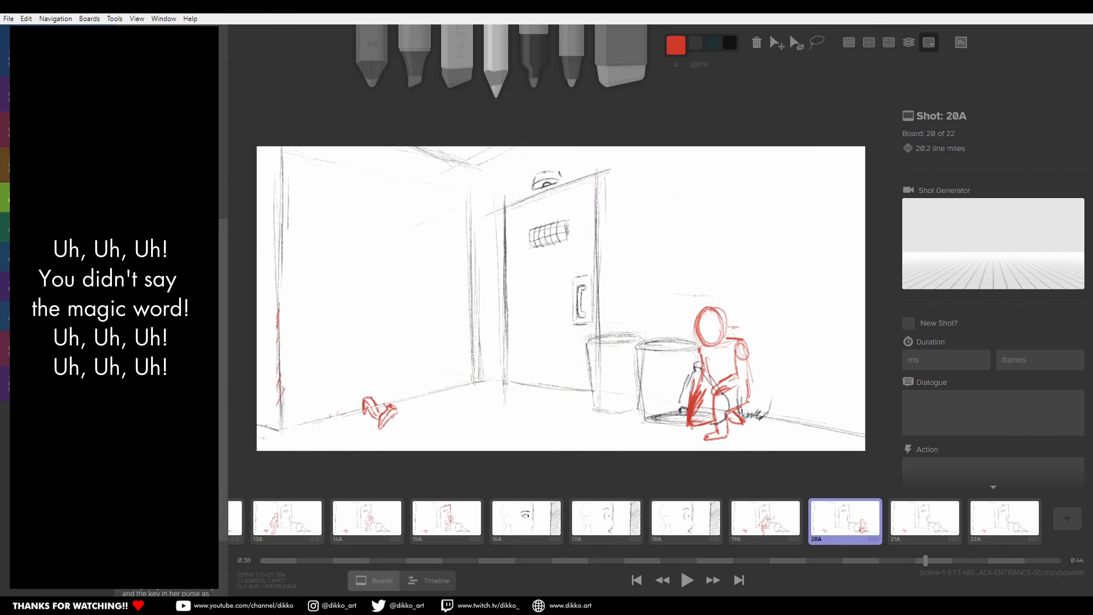
Step: With onion skin on, redraw the crouching figure on board 21A and add the open door's top edge and window grille
{"action": "key", "text": "Right"}
{"action": "key", "text": "o"}
{"action": "left_click_drag", "start_coordinate": [710, 307], "coordinate": [727, 438]}
{"action": "mouse_move", "coordinate": [417, 185]}
{"action": "left_mouse_down"}
{"action": "mouse_move", "coordinate": [591, 179]}
{"action": "mouse_move", "coordinate": [502, 207]}
{"action": "left_mouse_up"}
{"action": "left_click_drag", "start_coordinate": [531, 235], "coordinate": [568, 233]}
Step: Sketch the couple in the doorway in red on board 21A and draw the open door's side and bottom edges
{"action": "left_click_drag", "start_coordinate": [469, 267], "coordinate": [491, 326]}
{"action": "left_click_drag", "start_coordinate": [490, 325], "coordinate": [561, 302]}
{"action": "left_click_drag", "start_coordinate": [509, 275], "coordinate": [540, 253]}
{"action": "left_click_drag", "start_coordinate": [463, 312], "coordinate": [412, 319]}
{"action": "left_click_drag", "start_coordinate": [488, 326], "coordinate": [526, 393]}
{"action": "left_click_drag", "start_coordinate": [416, 185], "coordinate": [417, 407]}
{"action": "left_click_drag", "start_coordinate": [417, 406], "coordinate": [508, 382]}
Step: Turn off onion skin and flip through the neighbouring boards to check the continuity of the action
{"action": "key", "text": "o"}
{"action": "key", "text": "Left"}
{"action": "key", "text": "Left"}
{"action": "key", "text": "Left"}
{"action": "key", "text": "Right"}
{"action": "key", "text": "Right"}
{"action": "key", "text": "Right"}
{"action": "key", "text": "Right"}
Step: Duplicate the entrance board twice and, with onion skin on, sketch the embracing couple in red on board 22A
{"action": "key", "text": "d"}
{"action": "key", "text": "d"}
{"action": "key", "text": "Left"}
{"action": "key", "text": "Left"}
{"action": "key", "text": "o"}
{"action": "mouse_move", "coordinate": [409, 221]}
{"action": "left_mouse_down"}
{"action": "mouse_move", "coordinate": [407, 262]}
{"action": "mouse_move", "coordinate": [467, 249]}
{"action": "left_mouse_up"}
{"action": "left_click_drag", "start_coordinate": [463, 303], "coordinate": [453, 413]}
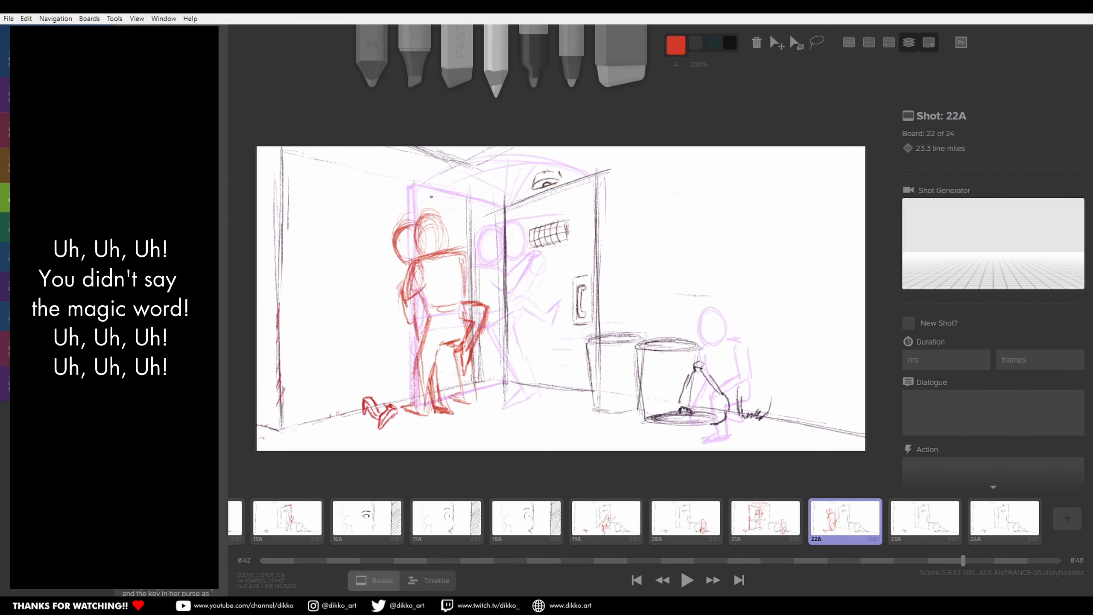
Step: Draw the door's edges, window and handle on board 22A in red and redraw the crouching figure behind the bins
{"action": "left_click_drag", "start_coordinate": [408, 186], "coordinate": [409, 222]}
{"action": "left_click_drag", "start_coordinate": [415, 186], "coordinate": [503, 206]}
{"action": "left_click_drag", "start_coordinate": [531, 234], "coordinate": [568, 233]}
{"action": "left_click_drag", "start_coordinate": [581, 278], "coordinate": [582, 323]}
{"action": "left_click_drag", "start_coordinate": [508, 282], "coordinate": [592, 206]}
{"action": "left_click_drag", "start_coordinate": [504, 369], "coordinate": [609, 389]}
{"action": "left_click_drag", "start_coordinate": [708, 306], "coordinate": [706, 345]}
{"action": "mouse_move", "coordinate": [733, 343]}
{"action": "left_mouse_down"}
{"action": "mouse_move", "coordinate": [756, 390]}
{"action": "mouse_move", "coordinate": [732, 431]}
{"action": "left_mouse_up"}
Step: Draw the red door with its handle, window and hatched canopy behind the couple on board 23A, and duplicate the board
{"action": "left_click_drag", "start_coordinate": [507, 150], "coordinate": [508, 412]}
{"action": "left_click_drag", "start_coordinate": [514, 151], "coordinate": [631, 172]}
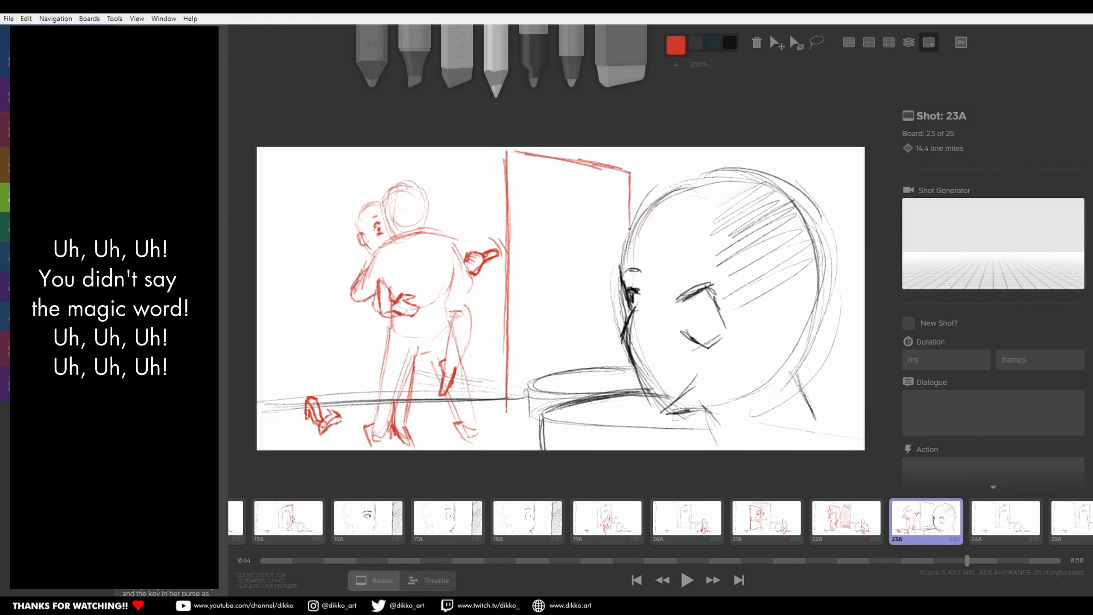
{"action": "left_click_drag", "start_coordinate": [522, 273], "coordinate": [524, 308]}
{"action": "left_click_drag", "start_coordinate": [549, 196], "coordinate": [598, 221]}
{"action": "left_click_drag", "start_coordinate": [633, 181], "coordinate": [702, 149]}
{"action": "left_click_drag", "start_coordinate": [689, 182], "coordinate": [749, 151]}
{"action": "key", "text": "d"}
Step: On board 24A, refine the couple's heads and arms and add a dashed trail for the shoe falling to the floor
{"action": "mouse_move", "coordinate": [424, 190]}
{"action": "left_mouse_down"}
{"action": "mouse_move", "coordinate": [390, 233]}
{"action": "mouse_move", "coordinate": [429, 226]}
{"action": "left_mouse_up"}
{"action": "left_click_drag", "start_coordinate": [354, 301], "coordinate": [326, 390]}
{"action": "left_click_drag", "start_coordinate": [497, 243], "coordinate": [469, 273]}
{"action": "left_click_drag", "start_coordinate": [456, 266], "coordinate": [472, 272]}
{"action": "left_click", "coordinate": [256, 585]}
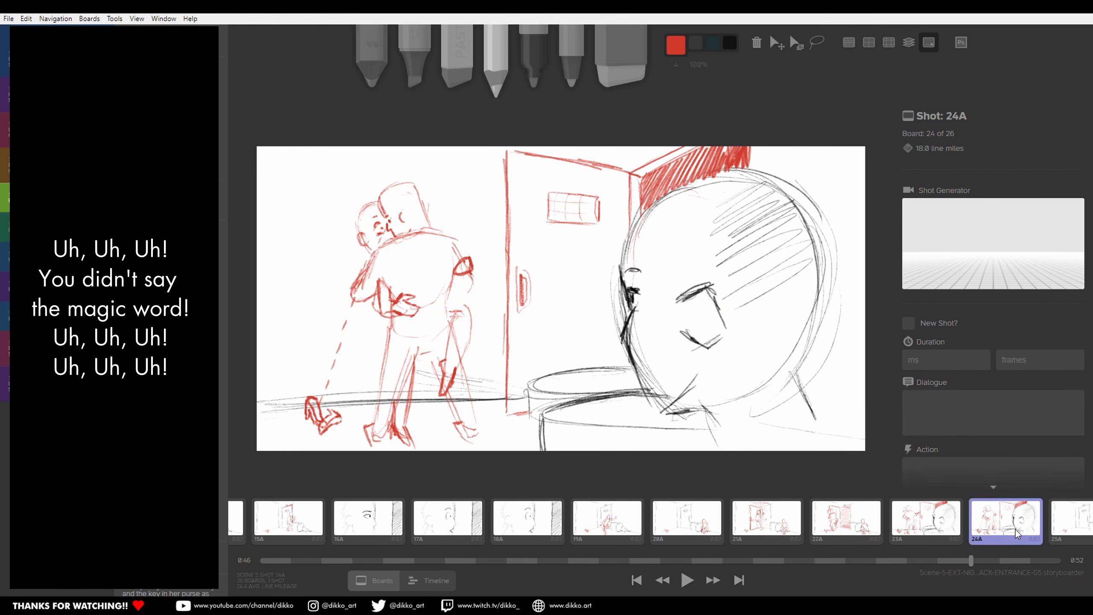
Step: Add a new board 25A and sketch the man's face in close-up profile in red, with brow, eye, nose and neck
{"action": "key", "text": "n"}
{"action": "left_click_drag", "start_coordinate": [547, 224], "coordinate": [560, 317]}
{"action": "left_click_drag", "start_coordinate": [564, 254], "coordinate": [661, 170]}
{"action": "left_click_drag", "start_coordinate": [566, 309], "coordinate": [595, 293]}
{"action": "left_click_drag", "start_coordinate": [571, 331], "coordinate": [577, 366]}
{"action": "left_click_drag", "start_coordinate": [706, 181], "coordinate": [863, 365]}
Step: Draw the woman's eye, mouth and jaw opposite the man on board 25A, and duplicate the board
{"action": "left_click_drag", "start_coordinate": [476, 347], "coordinate": [512, 341]}
{"action": "left_click_drag", "start_coordinate": [524, 403], "coordinate": [559, 374]}
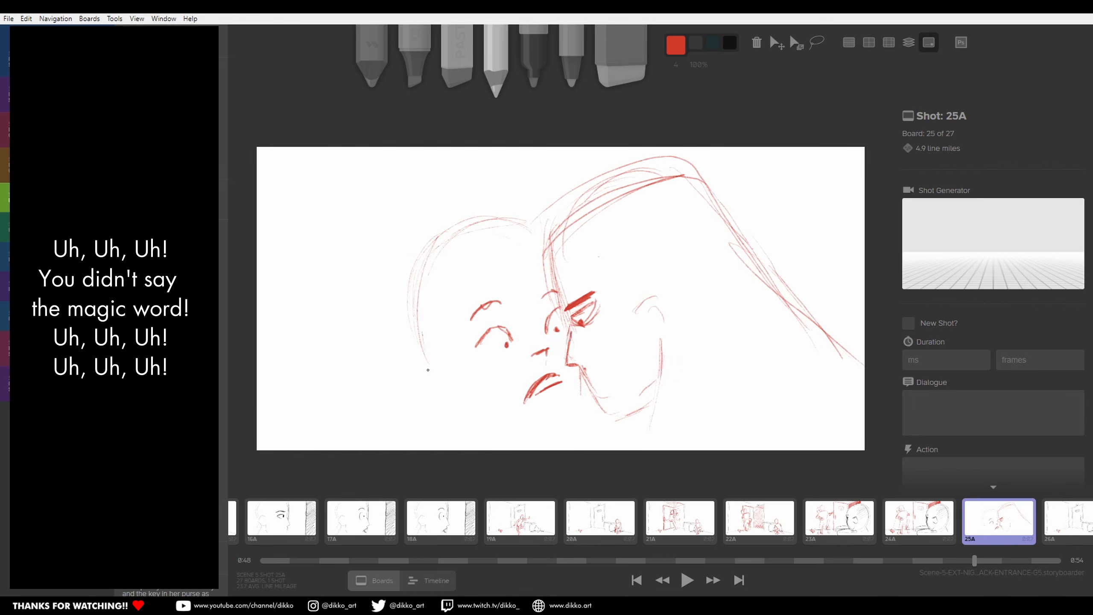
{"action": "left_click_drag", "start_coordinate": [415, 356], "coordinate": [450, 408]}
{"action": "key", "text": "d"}
Step: Add facial and shoulder strokes on the duplicated close-up, duplicate it again and erase the central face details
{"action": "left_click_drag", "start_coordinate": [446, 291], "coordinate": [489, 296]}
{"action": "left_click_drag", "start_coordinate": [665, 328], "coordinate": [638, 382]}
{"action": "left_click_drag", "start_coordinate": [399, 450], "coordinate": [485, 415]}
{"action": "key", "text": "d"}
{"action": "key", "text": "e"}
{"action": "mouse_move", "coordinate": [631, 289]}
{"action": "left_mouse_down"}
{"action": "mouse_move", "coordinate": [578, 309]}
{"action": "mouse_move", "coordinate": [525, 357]}
{"action": "left_mouse_up"}
{"action": "key", "text": "4"}
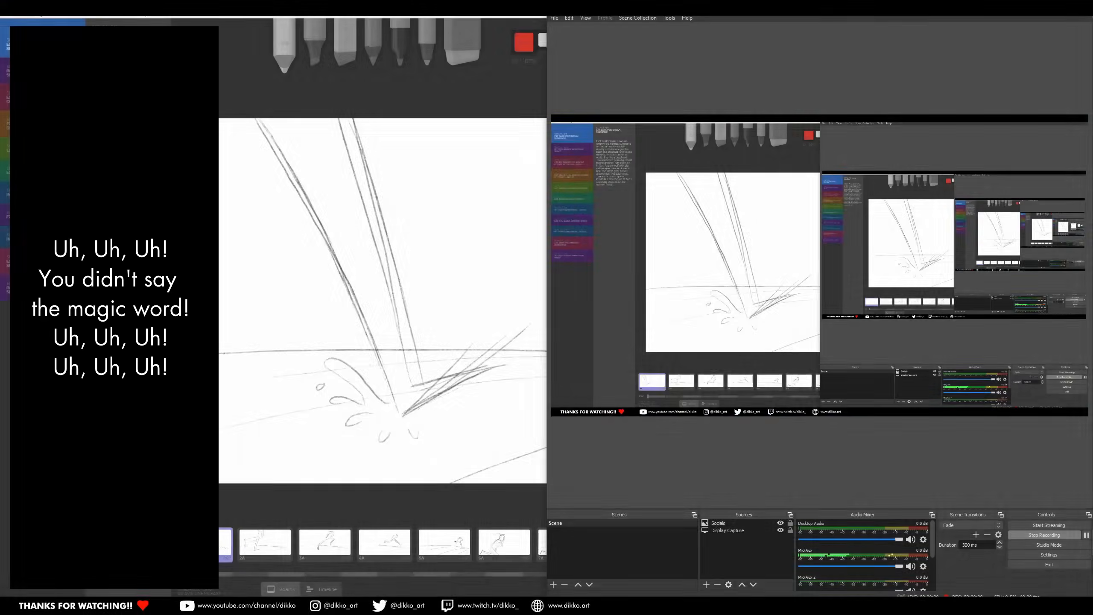
{"action": "left_click", "coordinate": [268, 81]}
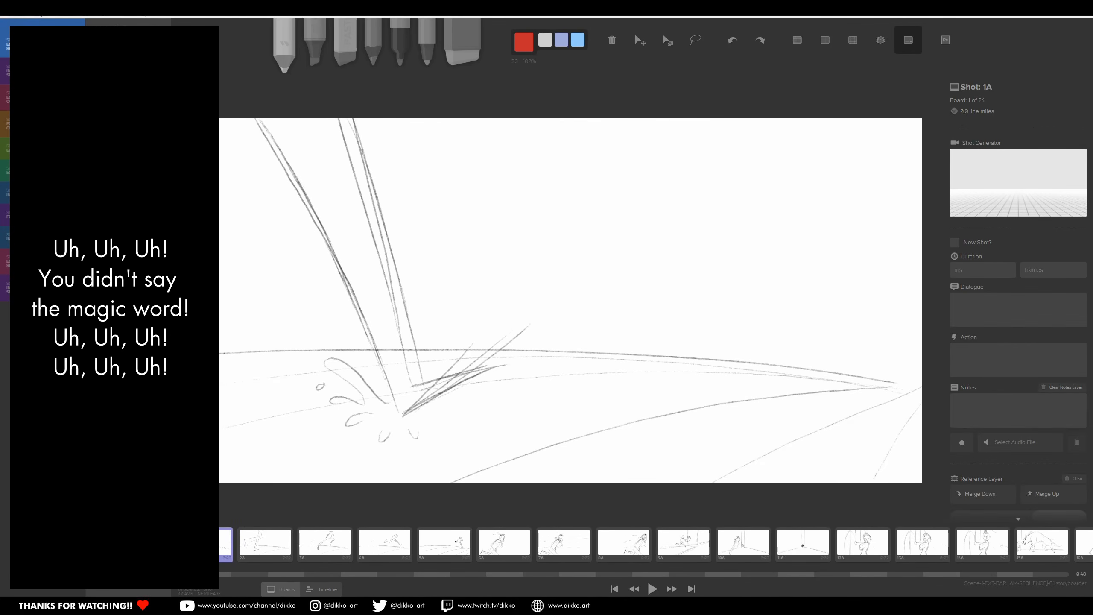
Step: Scrub through the 24-board jam sequence from the first board to the last and back to review its story flow
{"action": "left_click_drag", "start_coordinate": [241, 574], "coordinate": [539, 561]}
{"action": "left_click", "coordinate": [623, 576]}
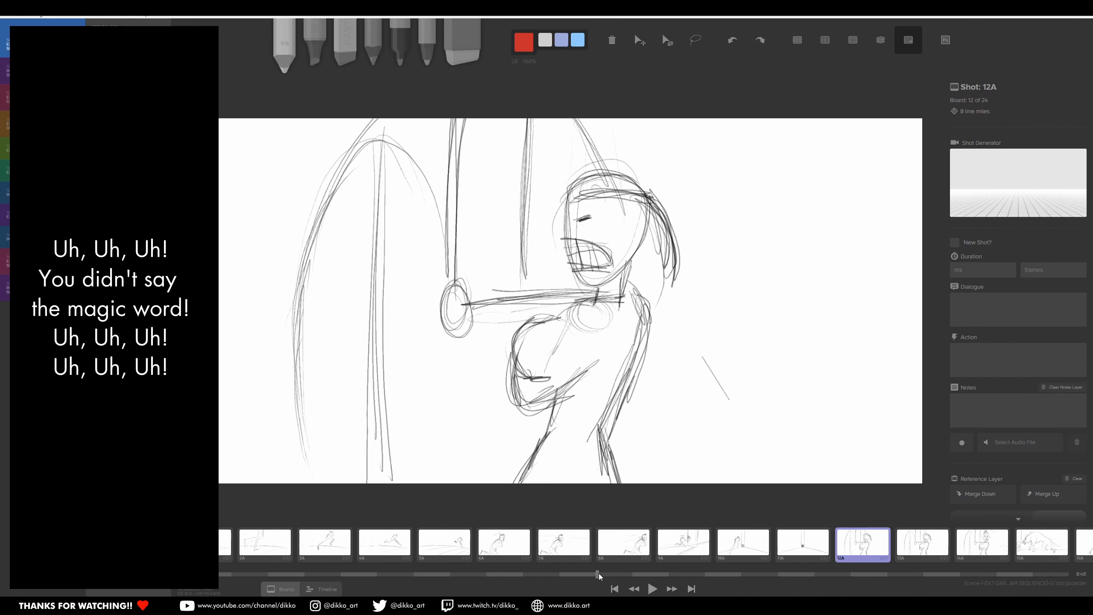
{"action": "key", "text": "Right"}
{"action": "left_click", "coordinate": [874, 575]}
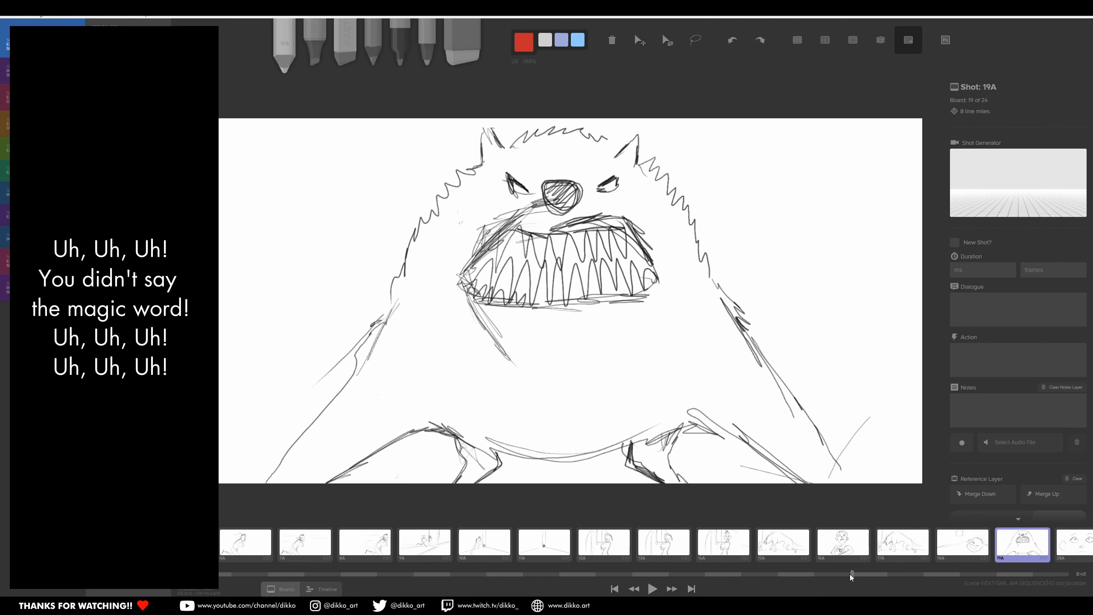
{"action": "left_click_drag", "start_coordinate": [854, 577], "coordinate": [225, 575]}
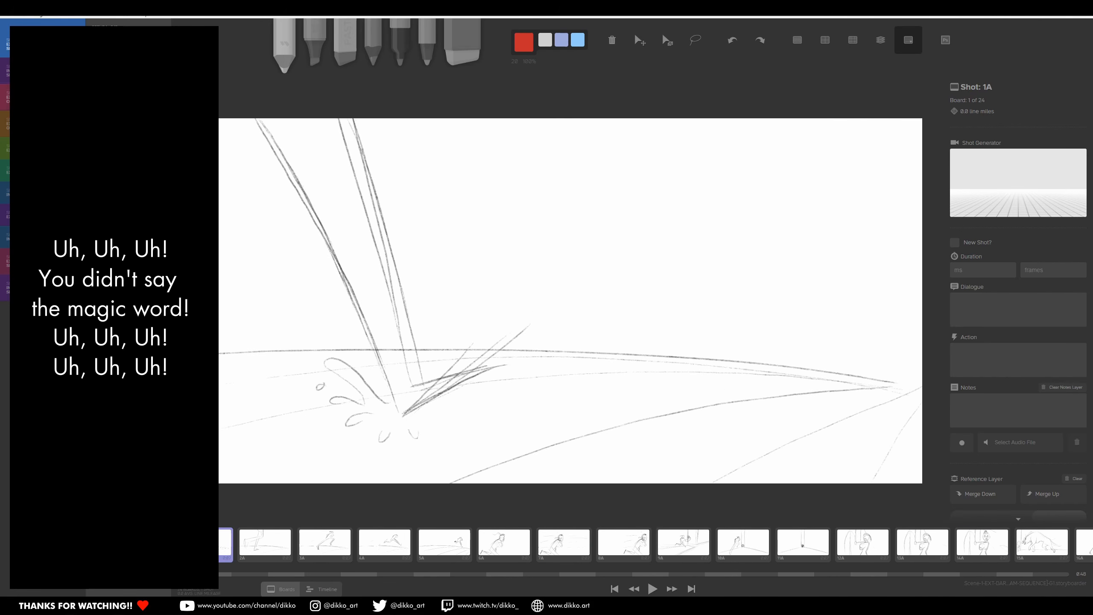
{"action": "left_click_drag", "start_coordinate": [215, 575], "coordinate": [721, 571]}
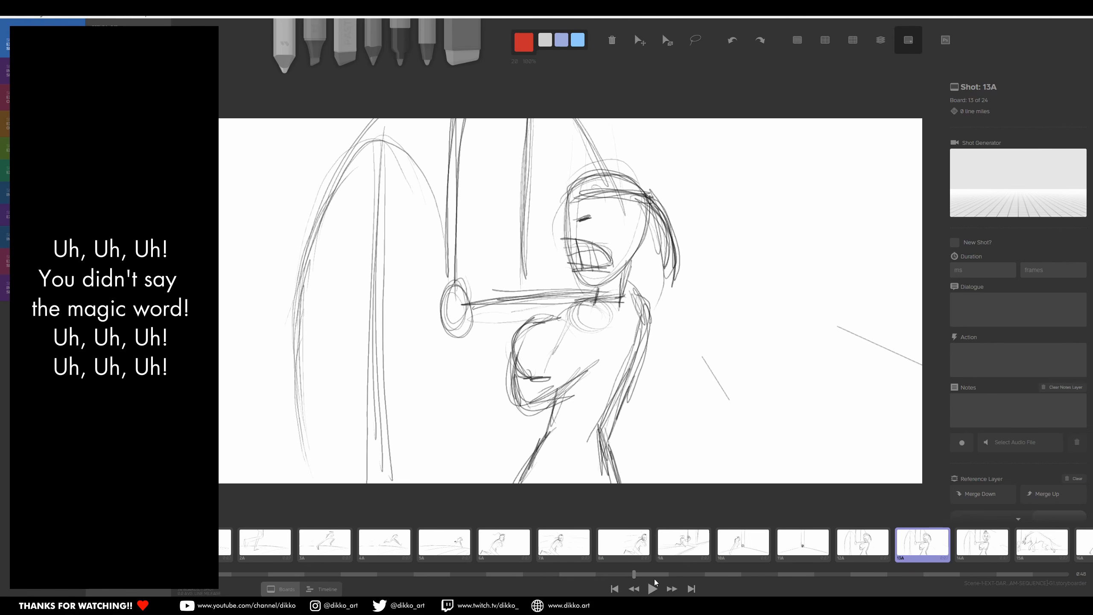
{"action": "left_click_drag", "start_coordinate": [668, 579], "coordinate": [926, 578]}
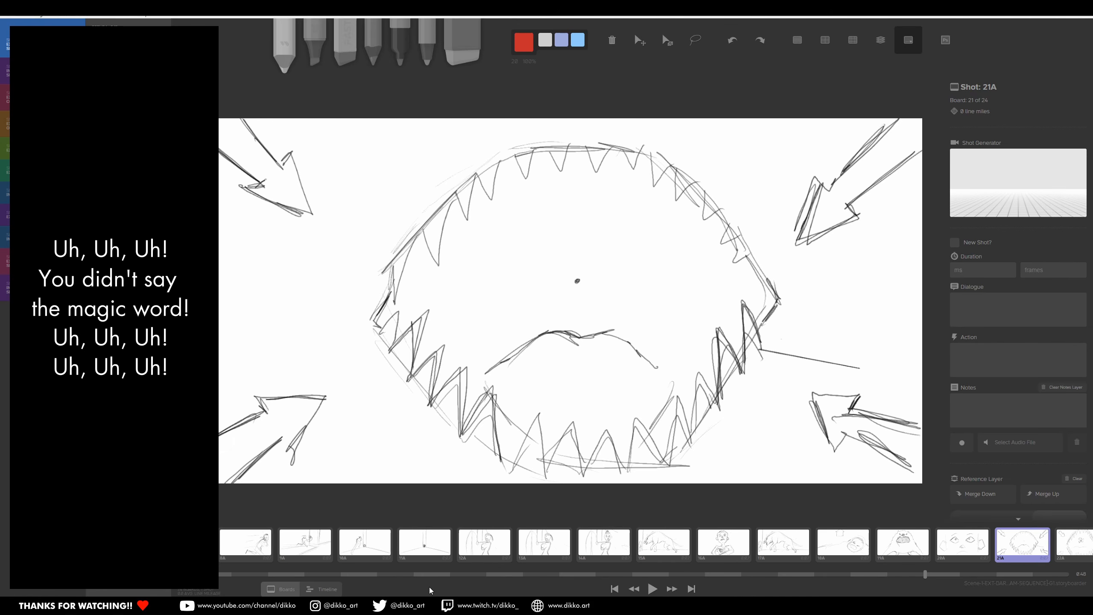
{"action": "left_click", "coordinate": [9, 14]}
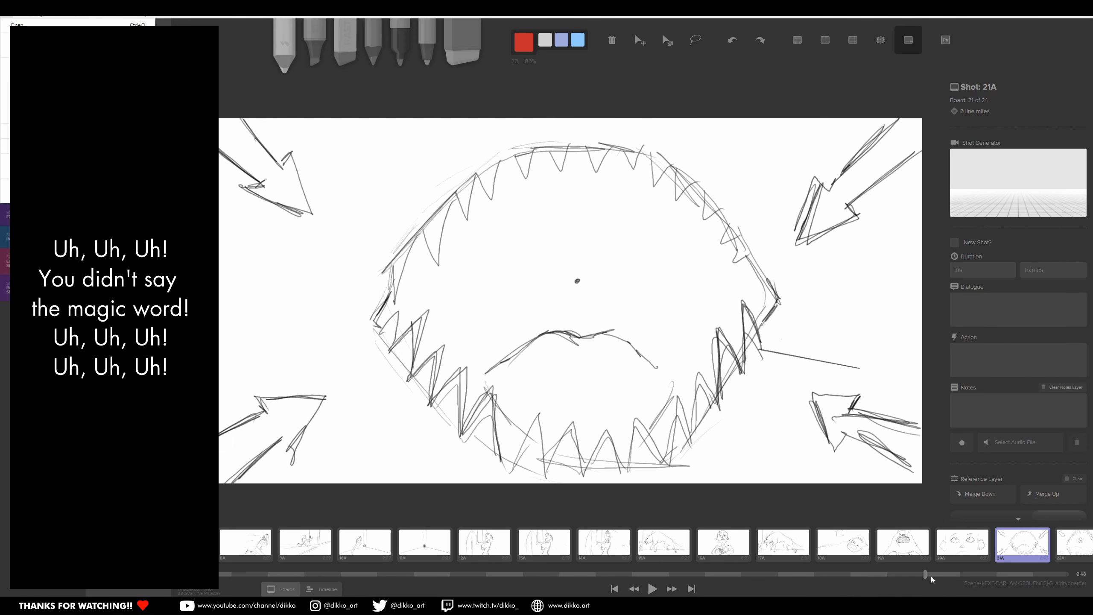
{"action": "left_click_drag", "start_coordinate": [926, 576], "coordinate": [1036, 575]}
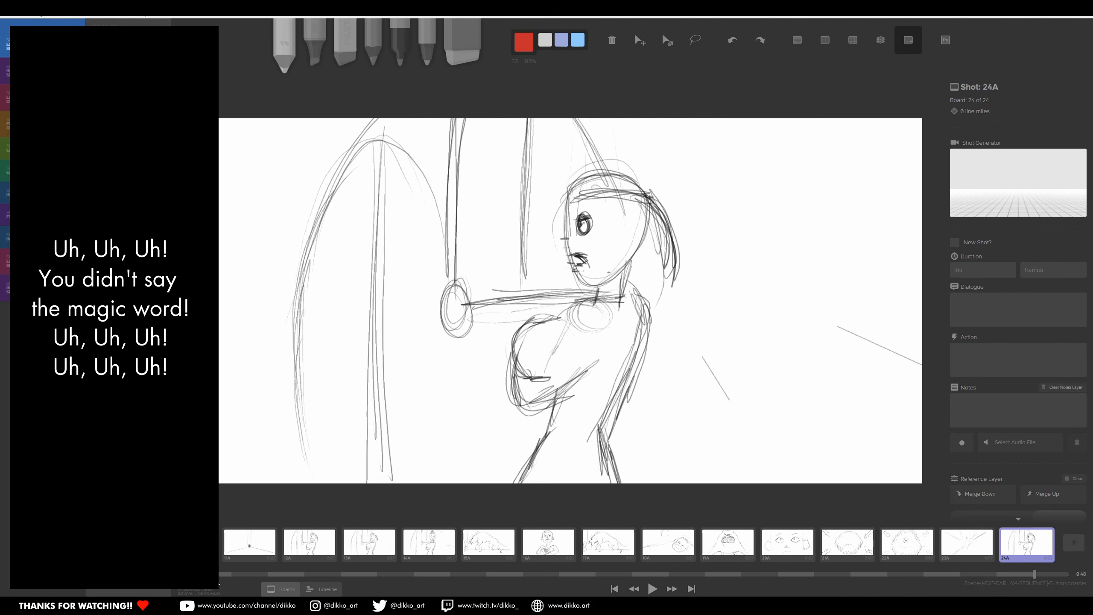
{"action": "left_click", "coordinate": [231, 575]}
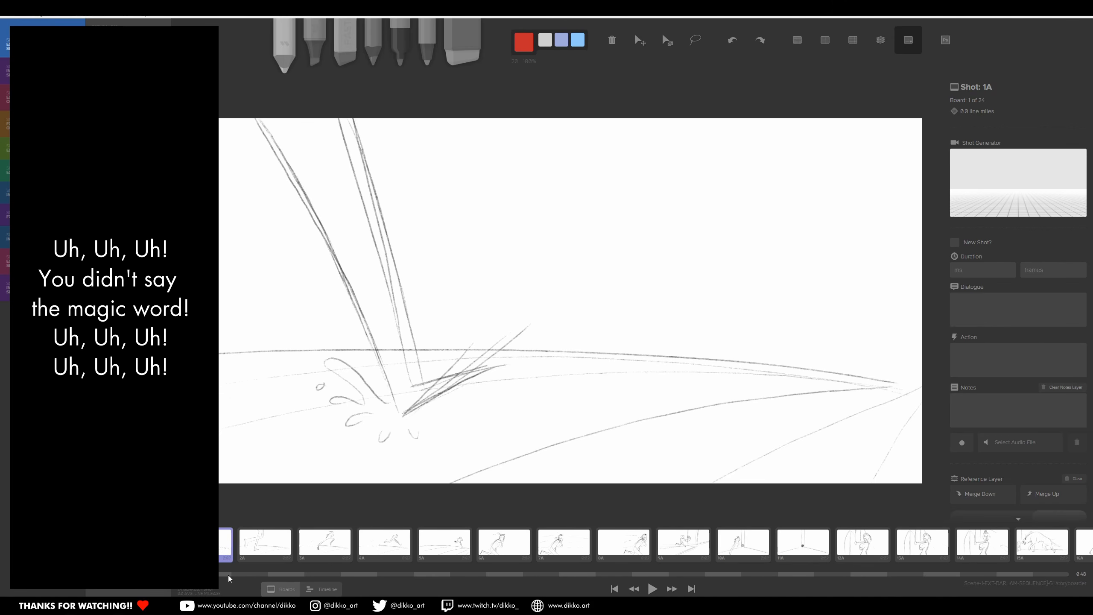
{"action": "left_click_drag", "start_coordinate": [230, 576], "coordinate": [344, 567]}
Step: Switch to the timeline view, narrow its visible range and examine boards across the sequence, including 23A and 3A
{"action": "left_click", "coordinate": [329, 594]}
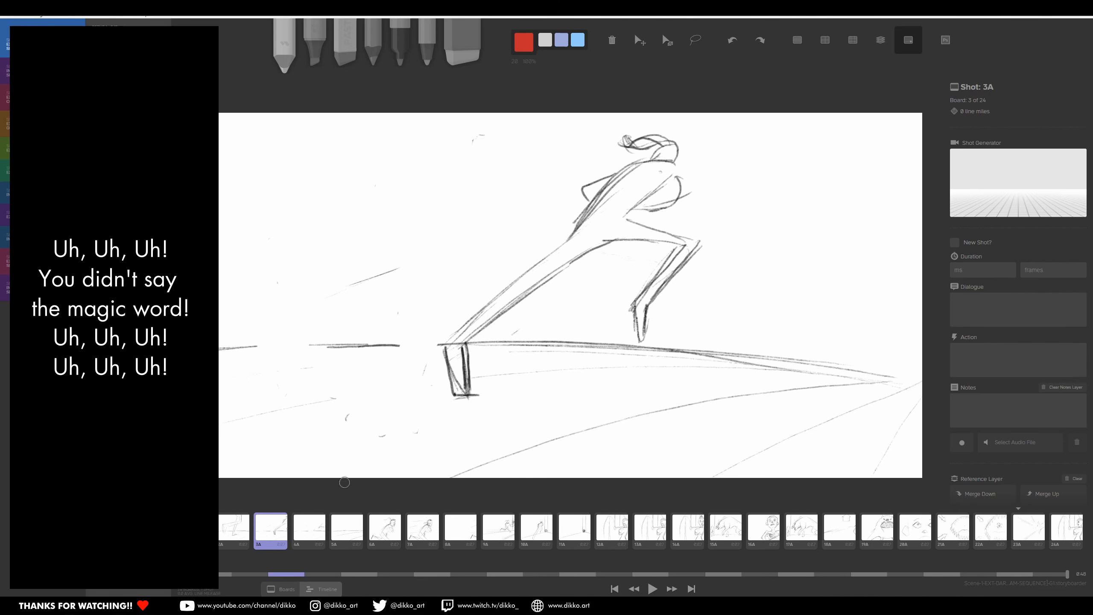
{"action": "left_click_drag", "start_coordinate": [197, 574], "coordinate": [274, 575]}
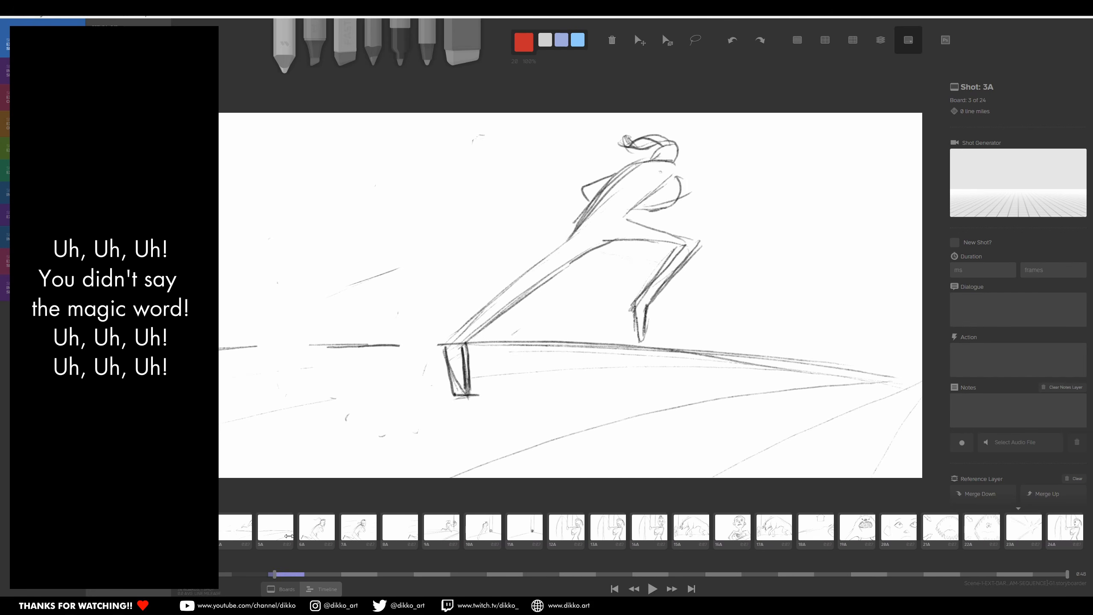
{"action": "left_click", "coordinate": [284, 535]}
{"action": "left_click", "coordinate": [525, 530]}
{"action": "left_click", "coordinate": [691, 530]}
{"action": "left_click", "coordinate": [816, 530]}
{"action": "left_click", "coordinate": [1037, 537]}
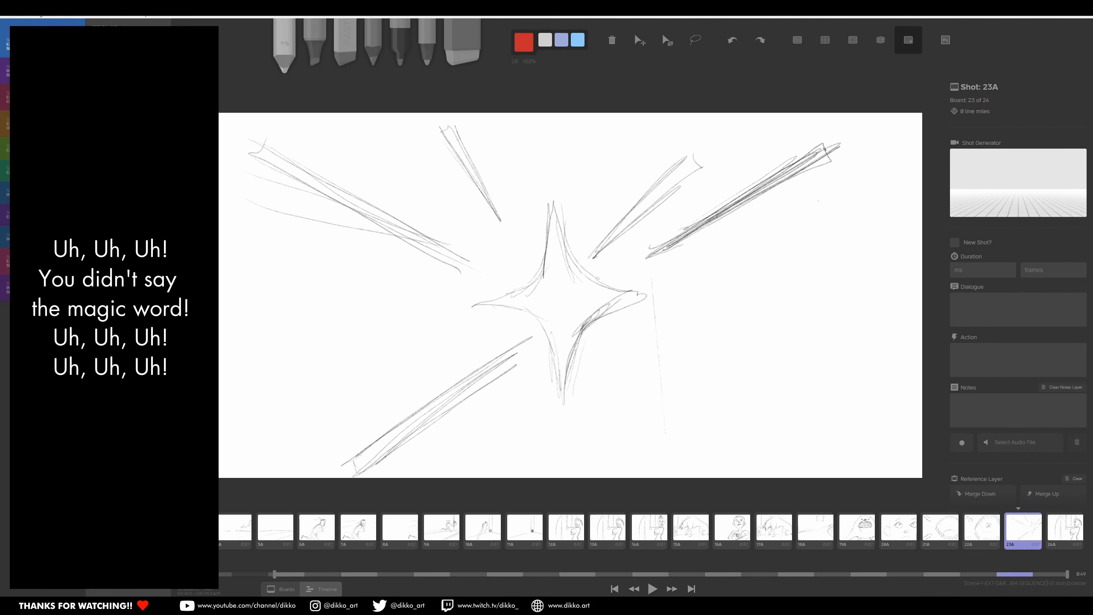
{"action": "left_click", "coordinate": [856, 529]}
{"action": "left_click", "coordinate": [452, 532]}
{"action": "left_click", "coordinate": [262, 538]}
{"action": "left_click", "coordinate": [196, 536]}
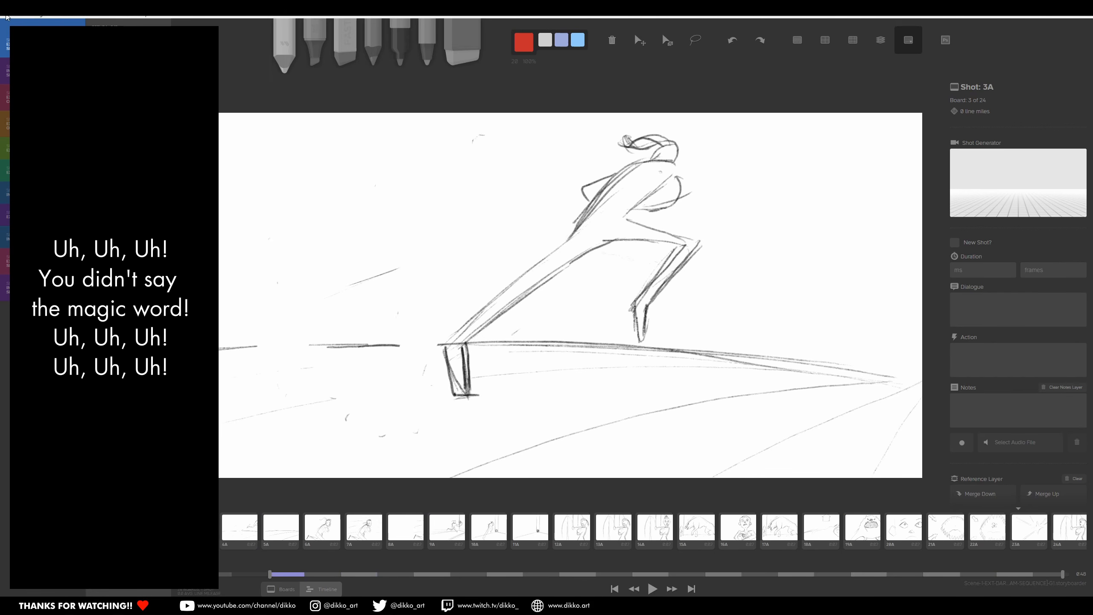
{"action": "left_click", "coordinate": [6, 16]}
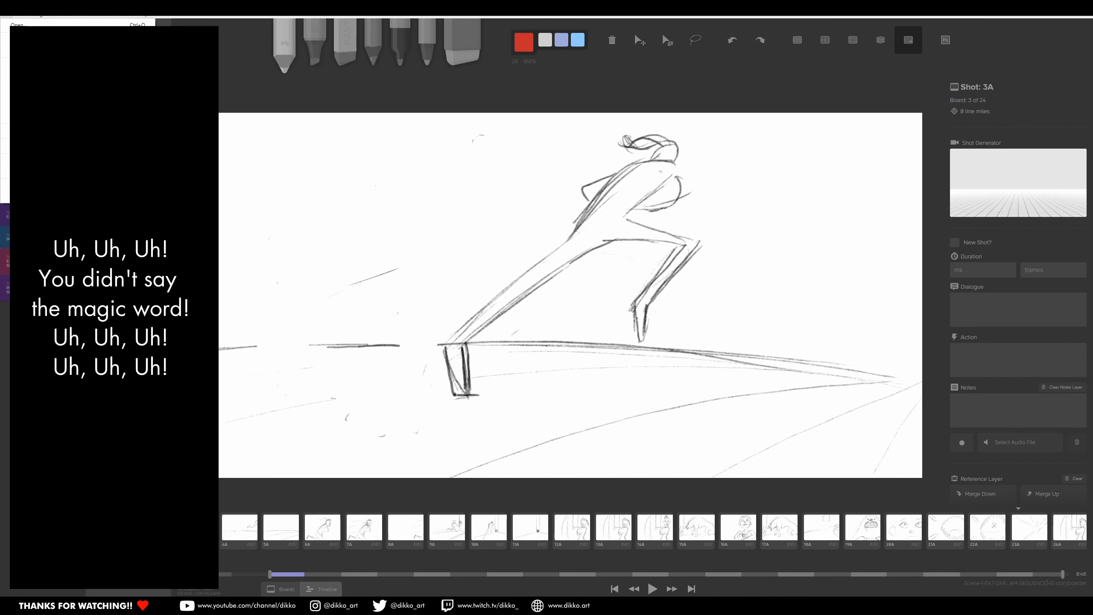
Step: Adjust the timeline's visible range and step through the jam sequence boards in order up to 19A to review the drawings
{"action": "left_click", "coordinate": [412, 573]}
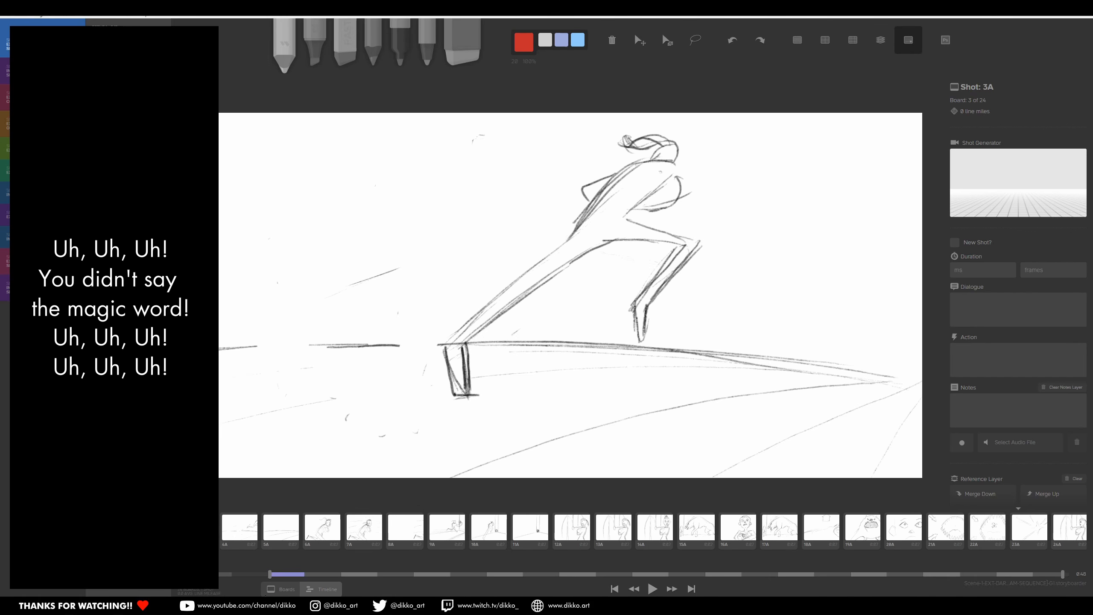
{"action": "left_click", "coordinate": [270, 574]}
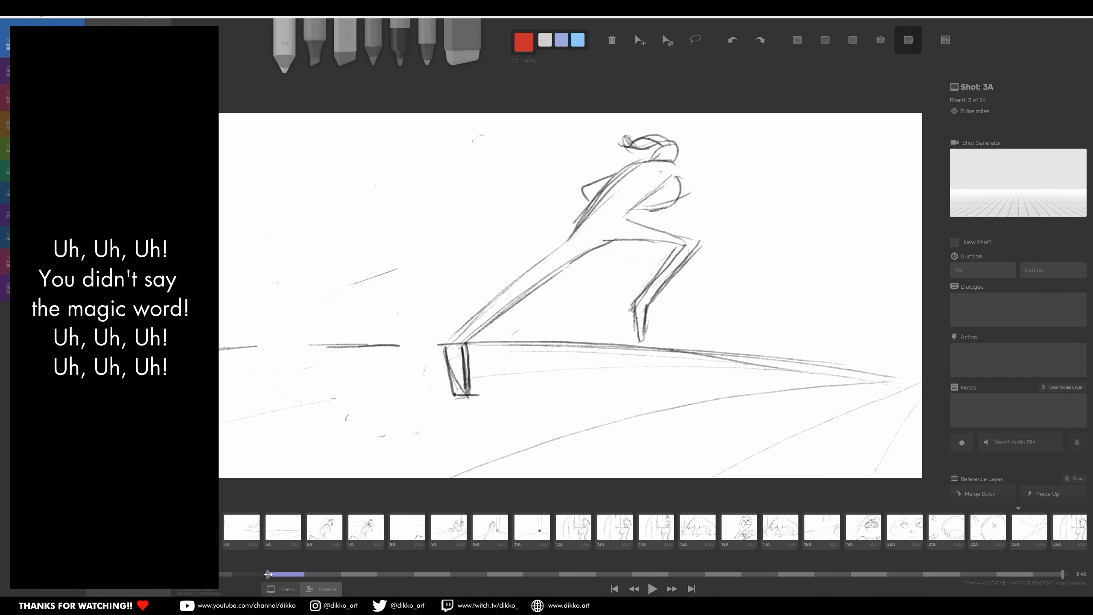
{"action": "left_click", "coordinate": [234, 534]}
{"action": "left_click", "coordinate": [267, 532]}
{"action": "left_click", "coordinate": [308, 529]}
{"action": "left_click", "coordinate": [342, 529]}
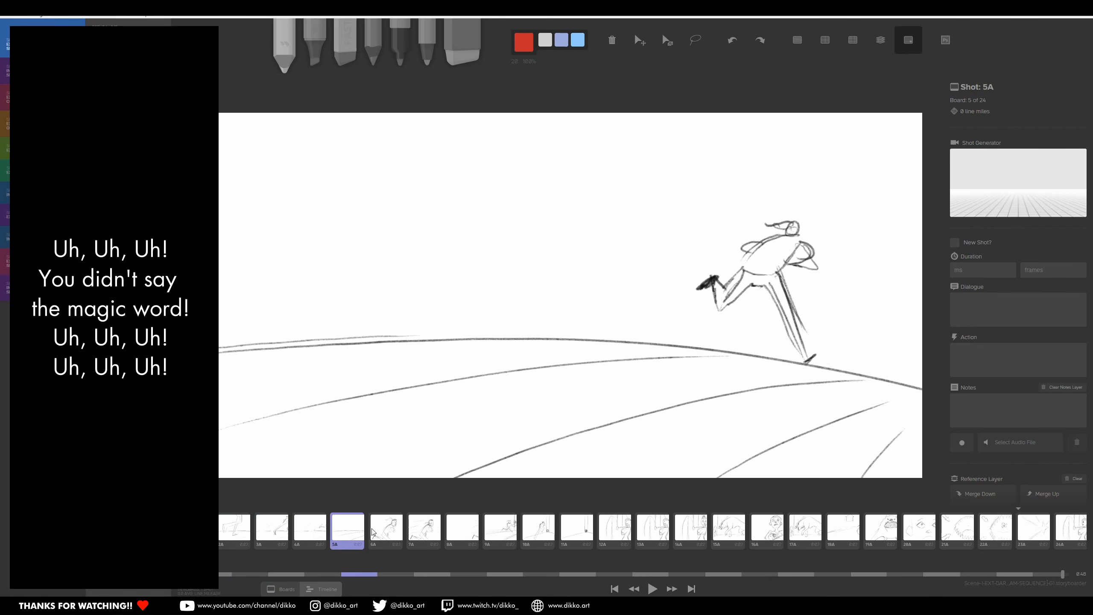
{"action": "left_click", "coordinate": [394, 530]}
{"action": "left_click", "coordinate": [416, 529]}
{"action": "left_click", "coordinate": [455, 522]}
{"action": "left_click", "coordinate": [508, 530]}
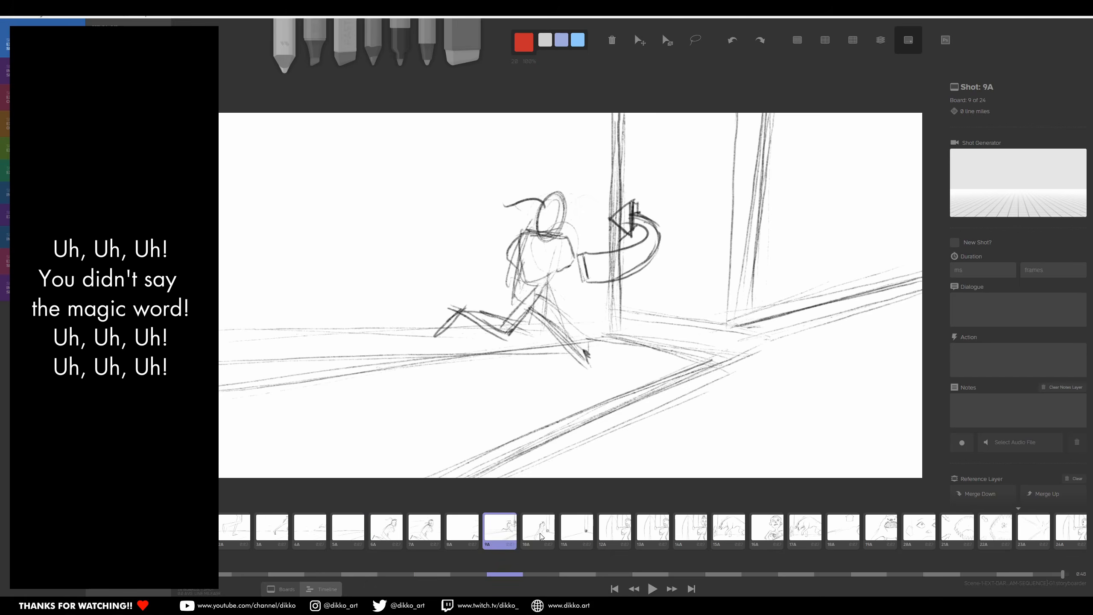
{"action": "left_click", "coordinate": [541, 536]}
{"action": "left_click", "coordinate": [579, 536]}
{"action": "left_click", "coordinate": [622, 539]}
{"action": "left_click", "coordinate": [663, 537]}
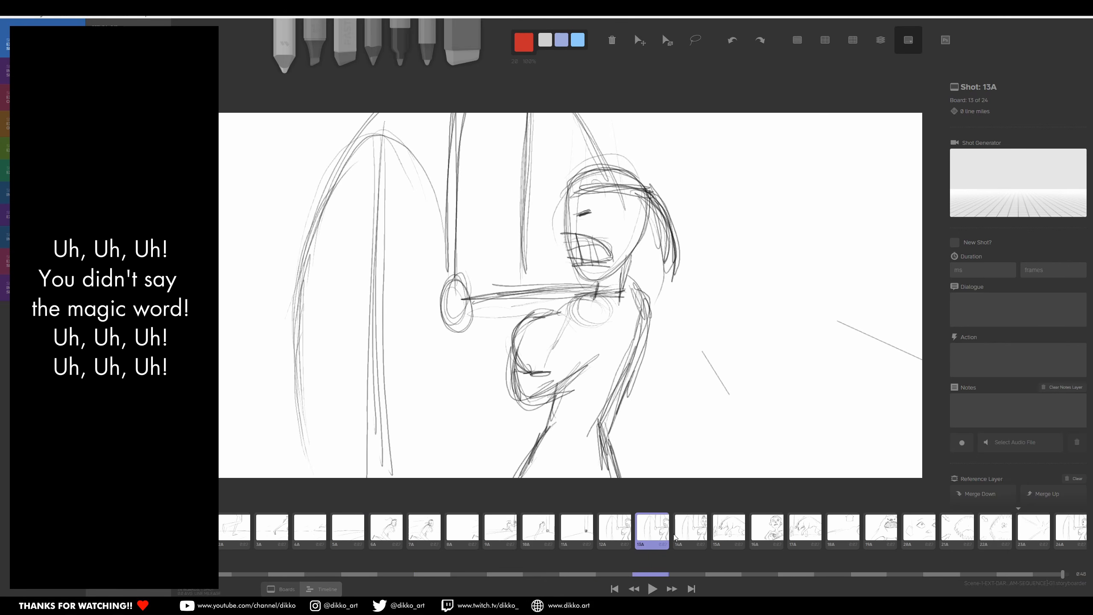
{"action": "left_click", "coordinate": [689, 536]}
{"action": "left_click", "coordinate": [727, 537]}
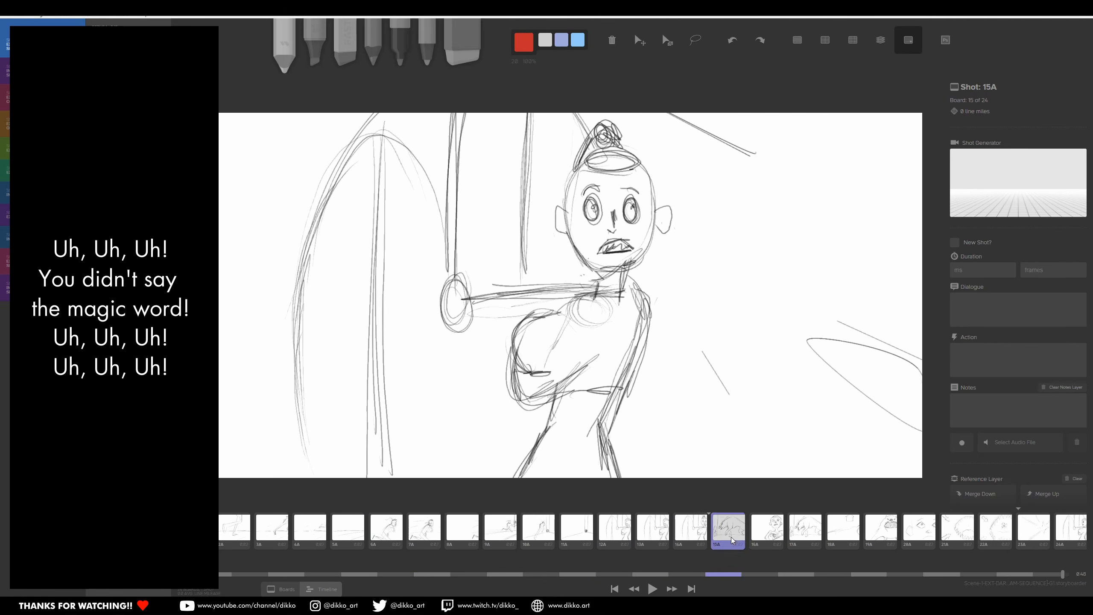
{"action": "left_click", "coordinate": [769, 542]}
{"action": "left_click", "coordinate": [805, 540]}
{"action": "left_click", "coordinate": [847, 542]}
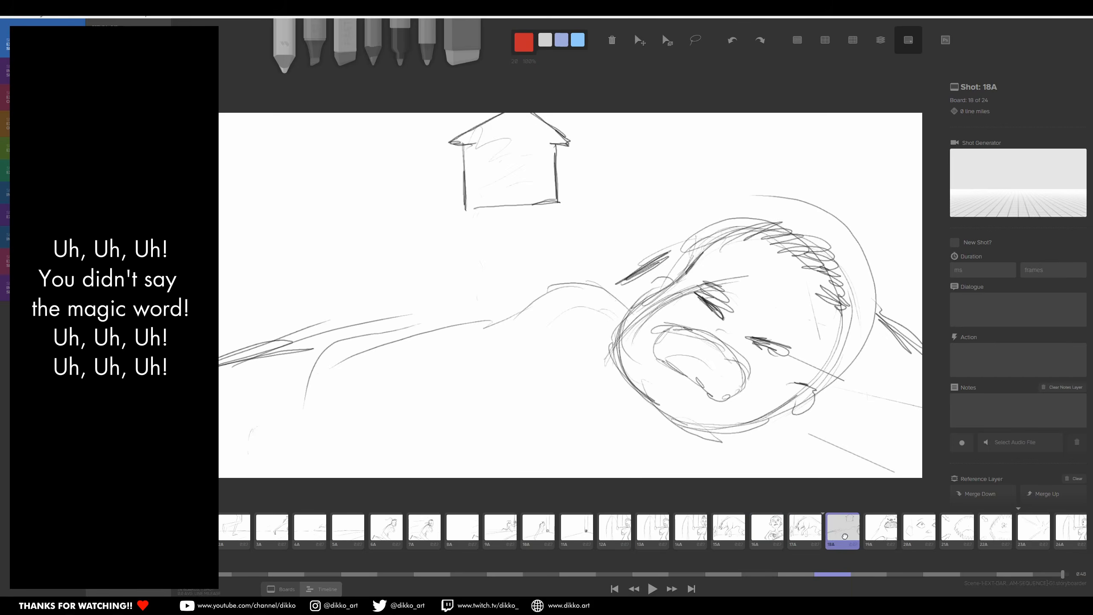
{"action": "left_click", "coordinate": [879, 534]}
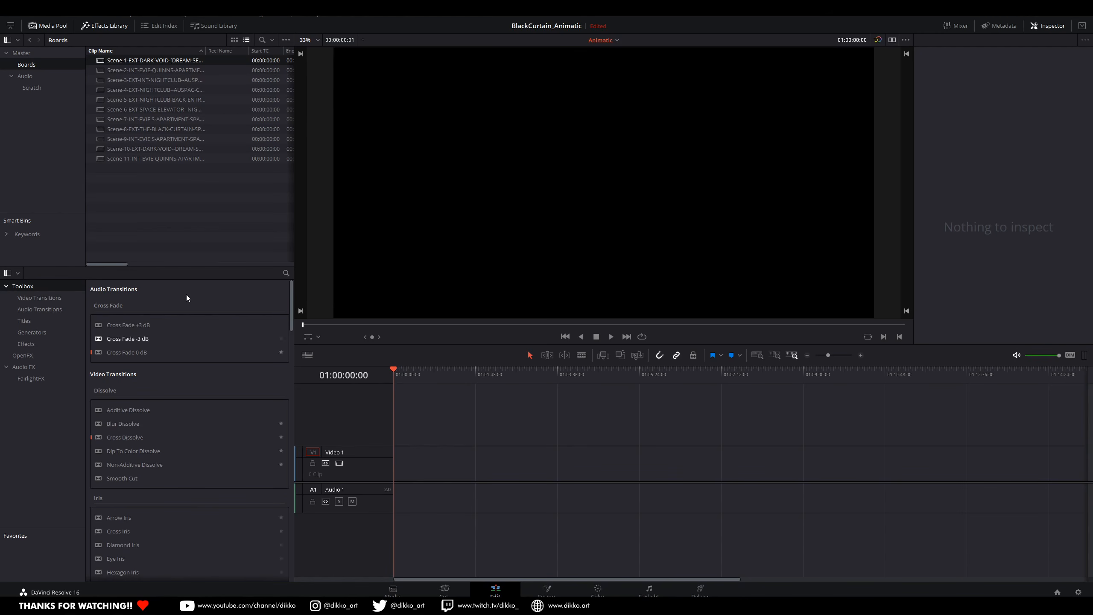
Step: In DaVinci Resolve, place the Scene-1 to Scene-4 board clips end to end on the Video 1 track of the Animatic timeline
{"action": "left_click_drag", "start_coordinate": [155, 61], "coordinate": [390, 478]}
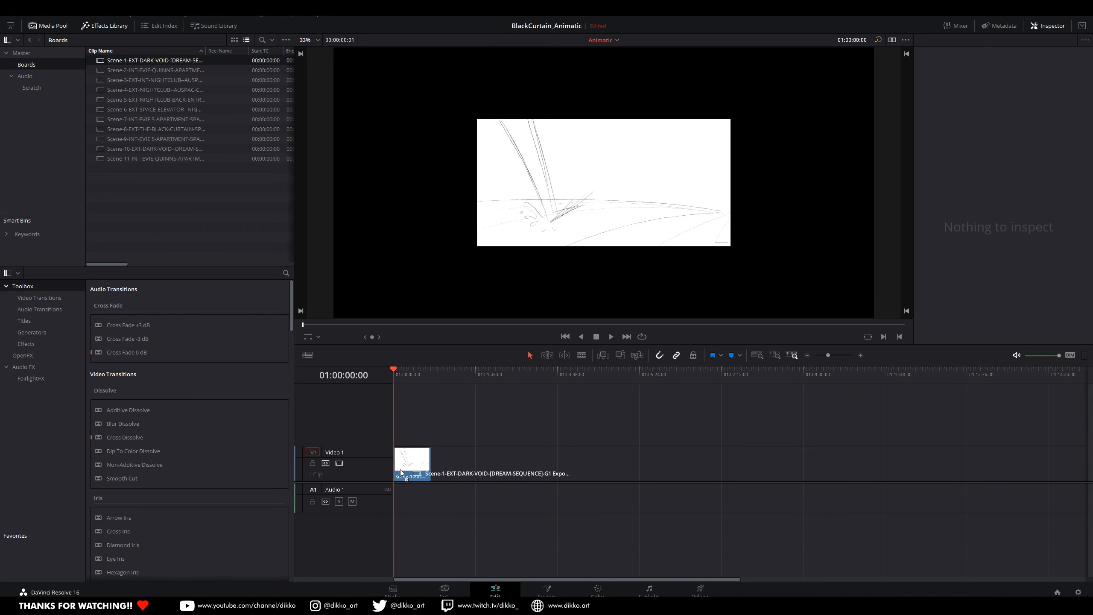
{"action": "left_click_drag", "start_coordinate": [114, 72], "coordinate": [439, 463]}
{"action": "left_click_drag", "start_coordinate": [122, 82], "coordinate": [517, 463]}
{"action": "left_click_drag", "start_coordinate": [112, 88], "coordinate": [698, 461]}
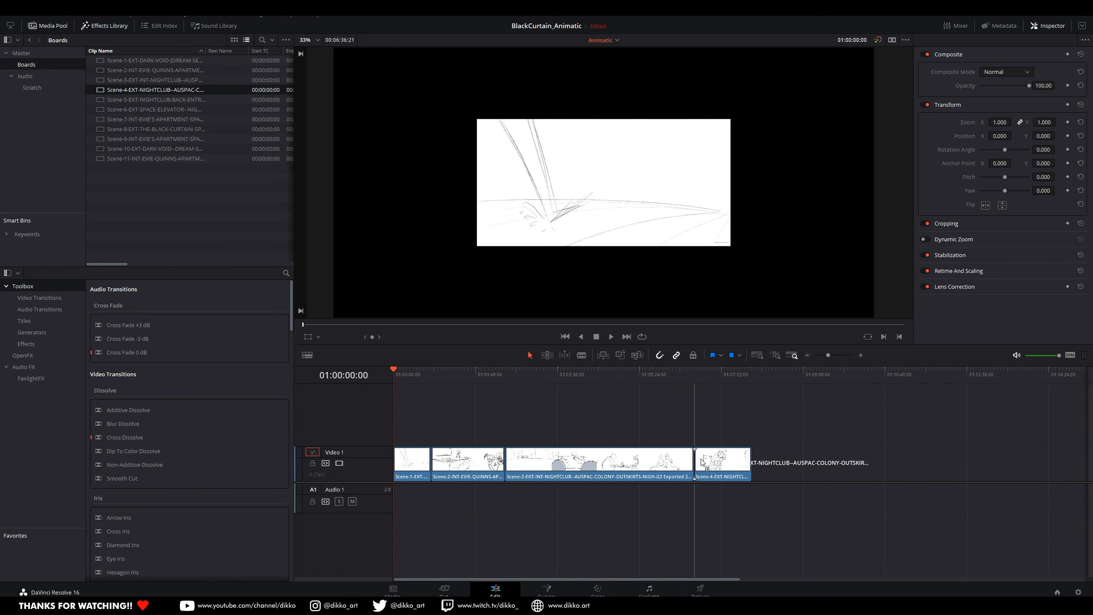
Step: Append the Scene-5 to Scene-9 board clips in order after Scene-4 on the Video 1 track
{"action": "left_click_drag", "start_coordinate": [115, 100], "coordinate": [752, 463]}
{"action": "left_click_drag", "start_coordinate": [140, 106], "coordinate": [1003, 464]}
{"action": "left_click_drag", "start_coordinate": [129, 120], "coordinate": [1048, 472]}
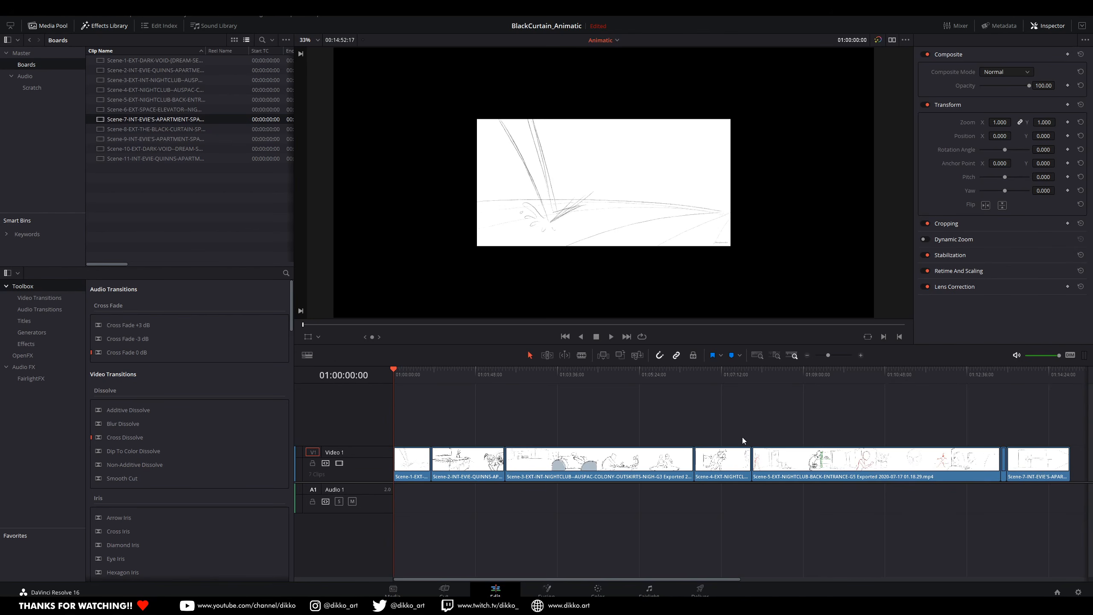
{"action": "key", "text": "ctrl+minus"}
{"action": "left_click_drag", "start_coordinate": [155, 129], "coordinate": [724, 479]}
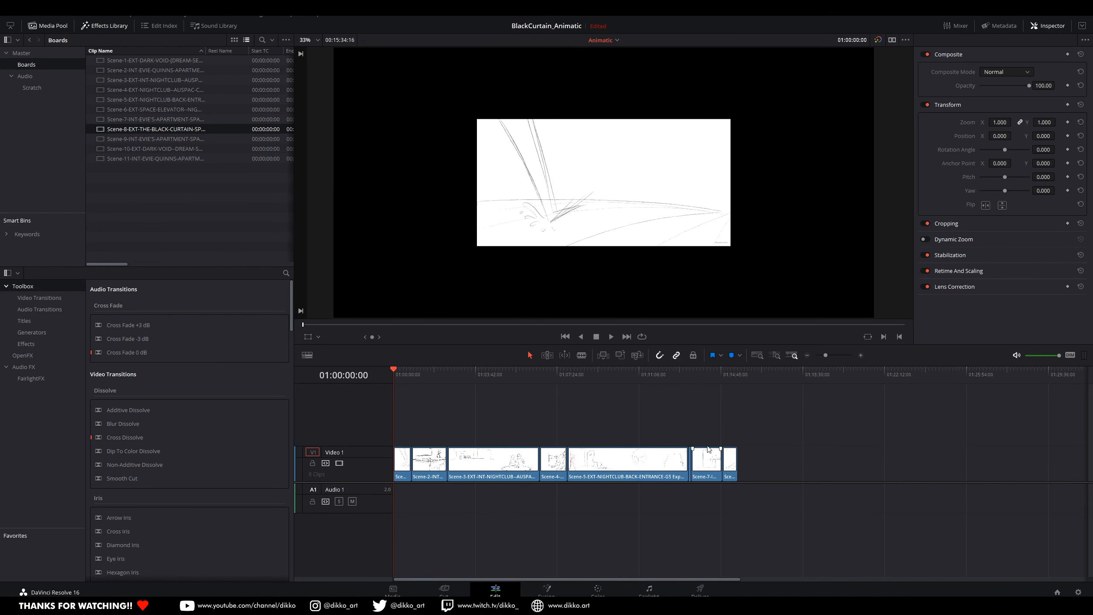
{"action": "left_click", "coordinate": [142, 140]}
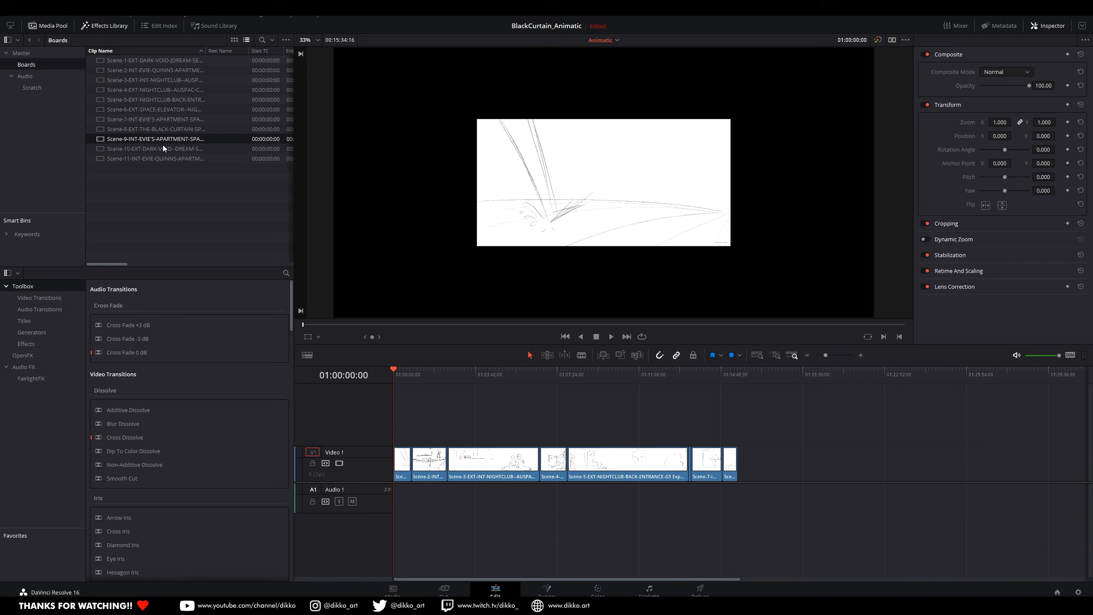
{"action": "left_click_drag", "start_coordinate": [152, 139], "coordinate": [749, 473]}
{"action": "left_click", "coordinate": [141, 150]}
{"action": "left_click_drag", "start_coordinate": [140, 149], "coordinate": [761, 465]}
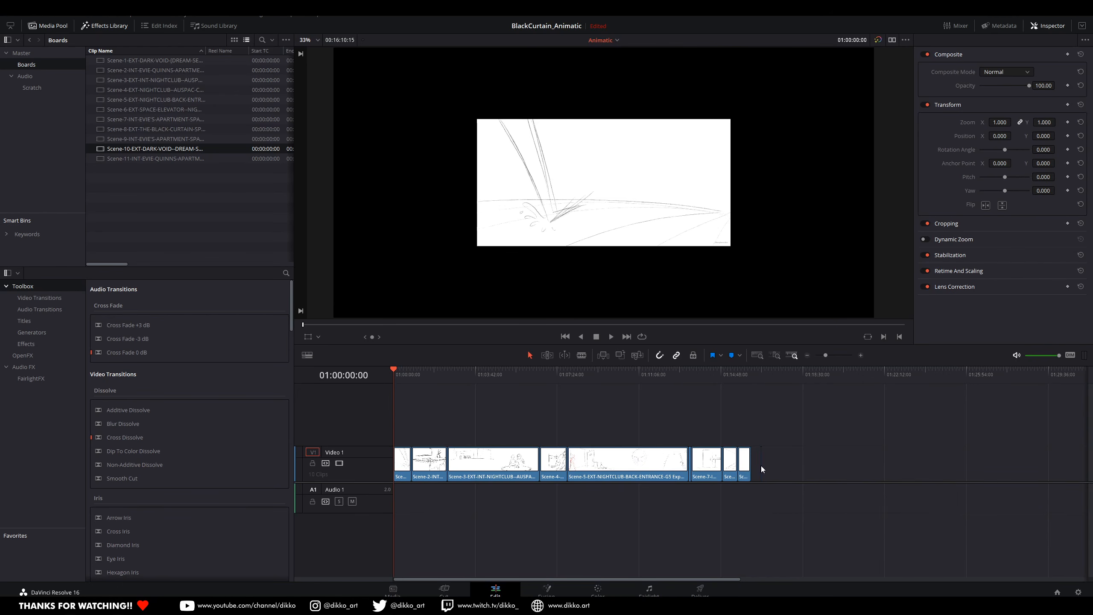
{"action": "key", "text": "ctrl+z"}
Step: Place a copy of the Scene-1 dream sequence clip after Scene-9 and append the Scene-11 clip behind it
{"action": "left_click", "coordinate": [405, 467]}
{"action": "left_click_drag", "start_coordinate": [406, 467], "coordinate": [763, 474]}
{"action": "left_click_drag", "start_coordinate": [131, 162], "coordinate": [772, 467]}
Step: Set the zoom of the first Scene-1 clip on the timeline to 2.150 on both axes so the drawing fills the frame
{"action": "scroll", "coordinate": [428, 443], "scroll_direction": "up", "scroll_amount": 3}
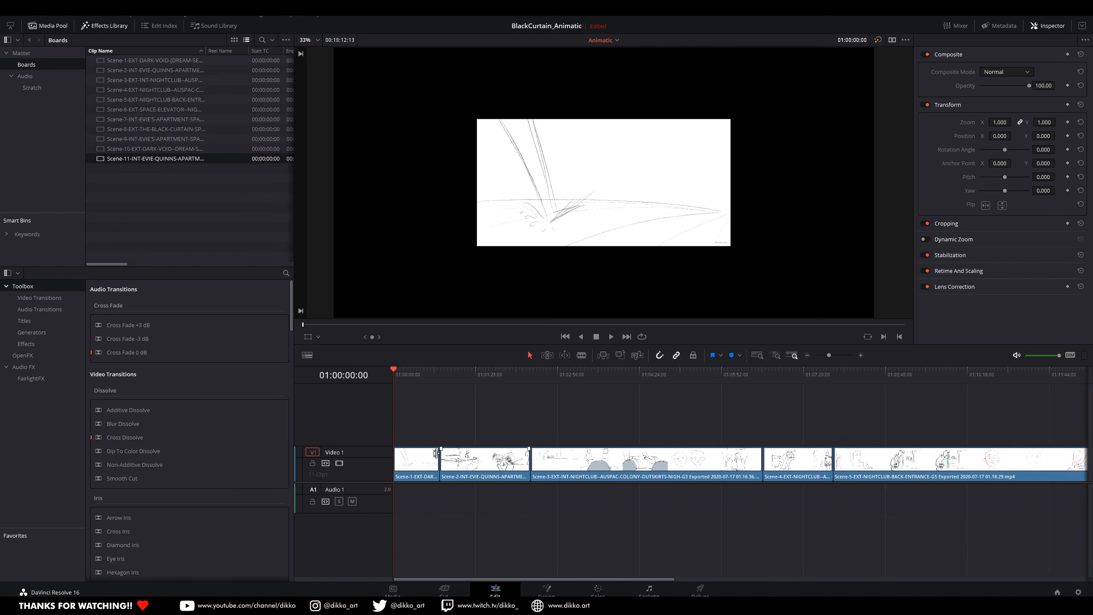
{"action": "scroll", "coordinate": [439, 466], "scroll_direction": "up", "scroll_amount": 3}
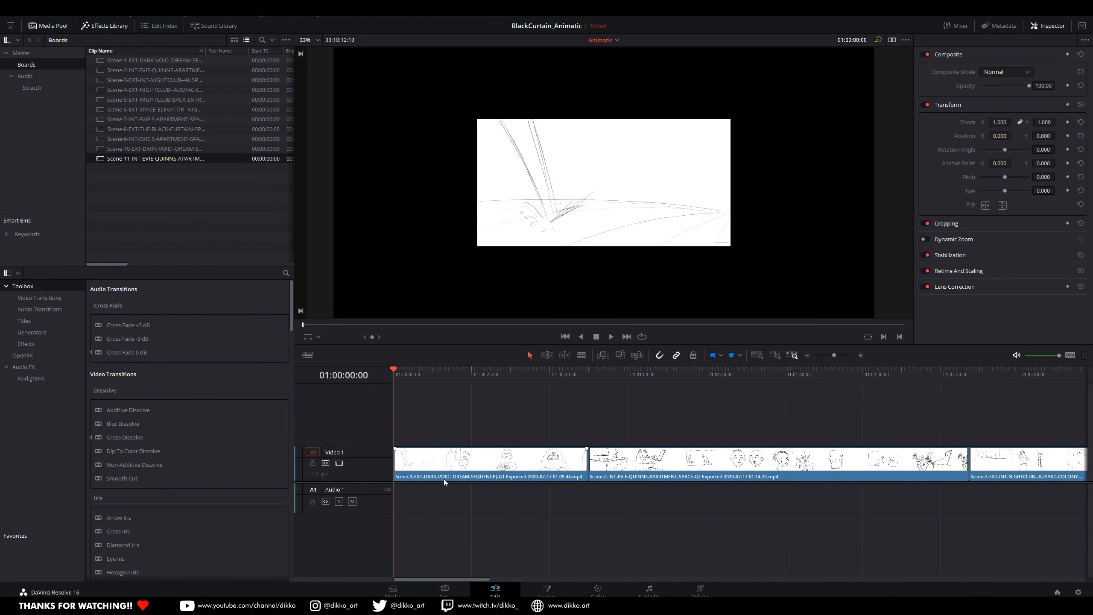
{"action": "left_click", "coordinate": [504, 449]}
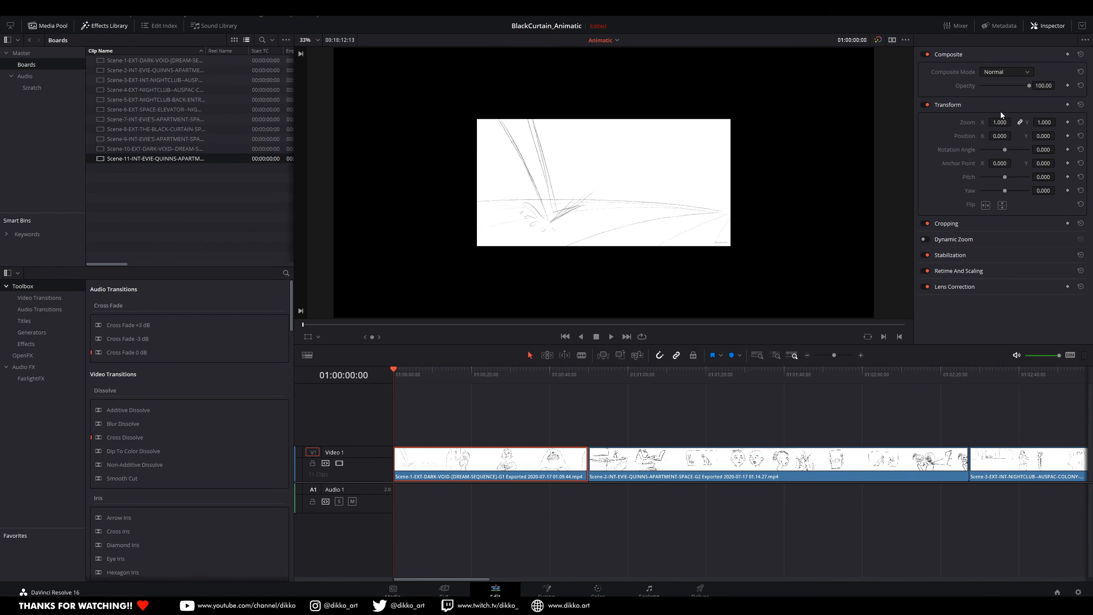
{"action": "left_click", "coordinate": [998, 121]}
{"action": "type", "text": "2"}
{"action": "key", "text": "Return"}
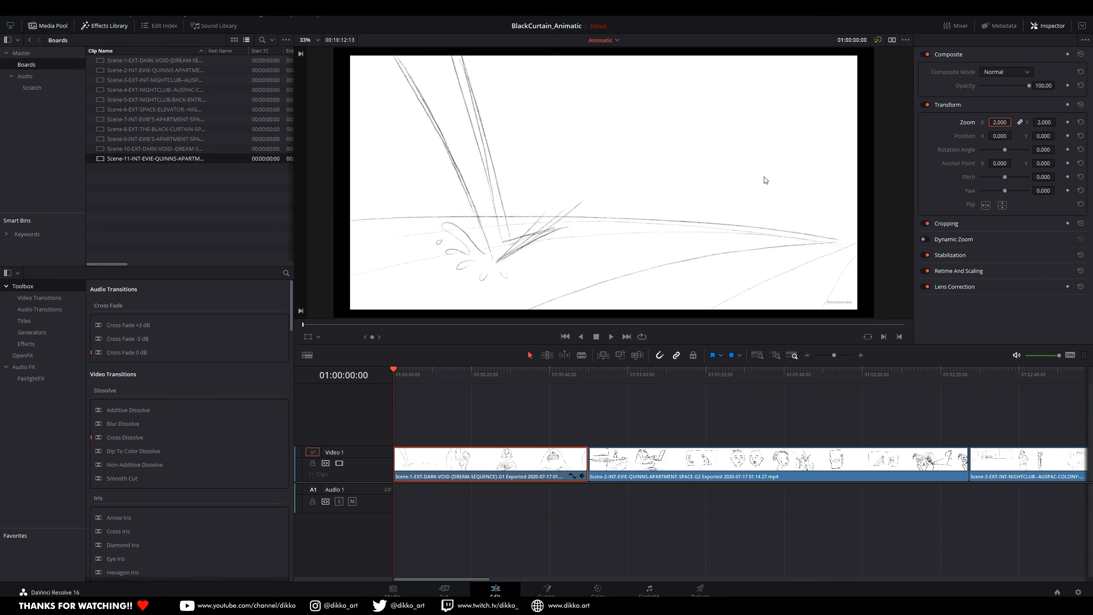
{"action": "scroll", "coordinate": [765, 179], "scroll_direction": "down", "scroll_amount": 1}
{"action": "left_click_drag", "start_coordinate": [999, 122], "coordinate": [1014, 122]}
{"action": "double_click", "coordinate": [1001, 122]}
{"action": "key", "text": "Return"}
{"action": "double_click", "coordinate": [1005, 122]}
{"action": "key", "text": "ctrl+c"}
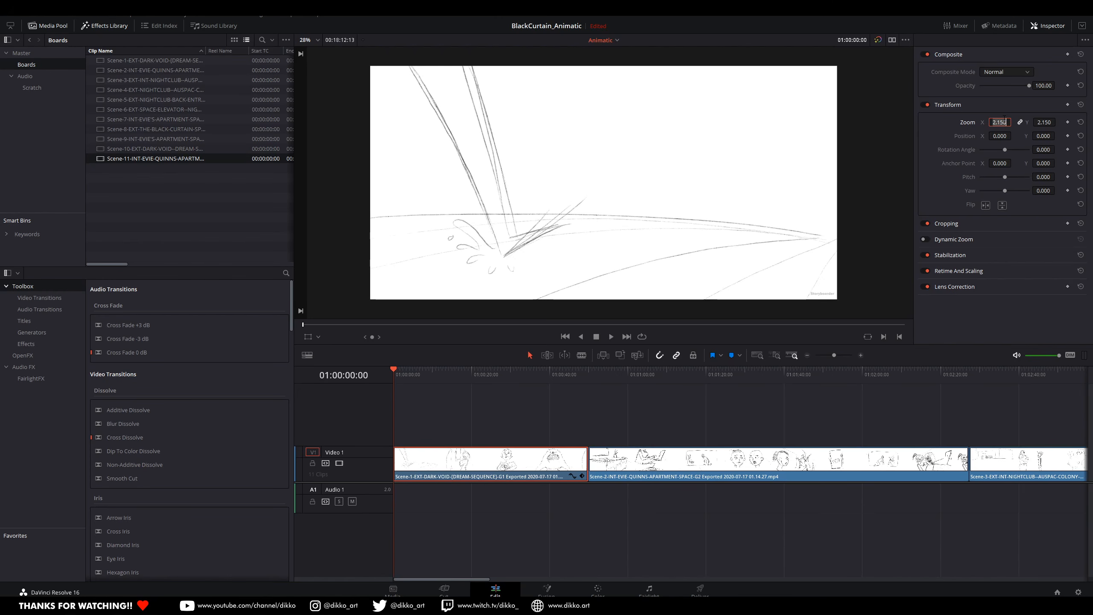
{"action": "key", "text": "Return"}
Step: Set the Scene-2 clip's zoom to 2.150 while previewing one of its frames
{"action": "left_click", "coordinate": [694, 405]}
{"action": "left_click", "coordinate": [720, 478]}
{"action": "double_click", "coordinate": [995, 122]}
{"action": "key", "text": "ctrl+v"}
{"action": "key", "text": "Return"}
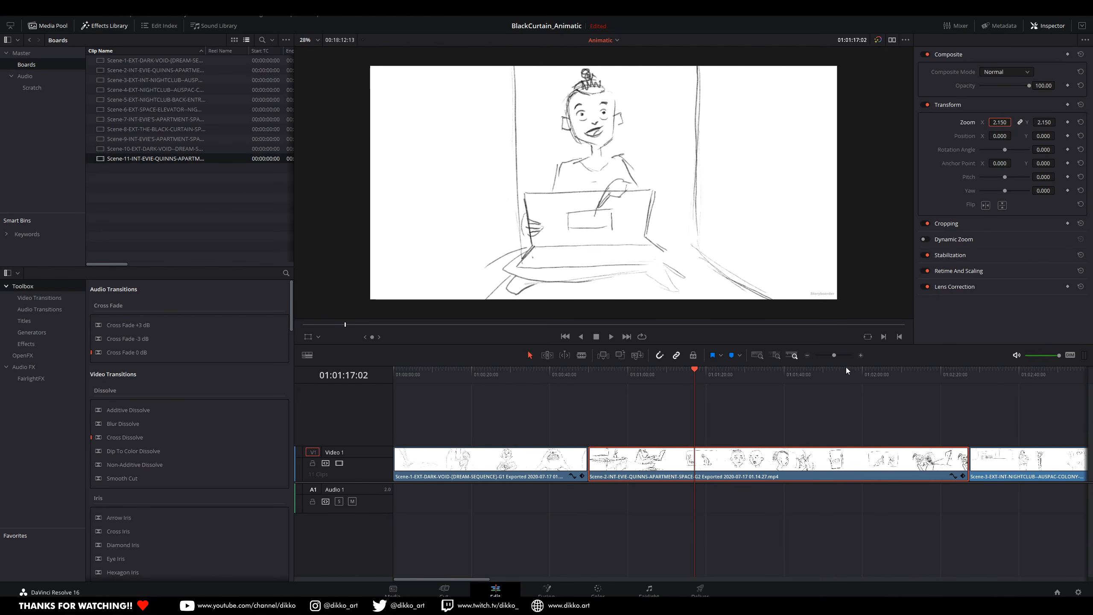
Step: Preview a frame within the Scene-3 clip and set that clip's zoom to 2.15
{"action": "key", "text": "ctrl+minus"}
{"action": "key", "text": "ctrl+minus"}
{"action": "left_click", "coordinate": [780, 381]}
{"action": "left_click", "coordinate": [783, 466]}
{"action": "left_click", "coordinate": [995, 122]}
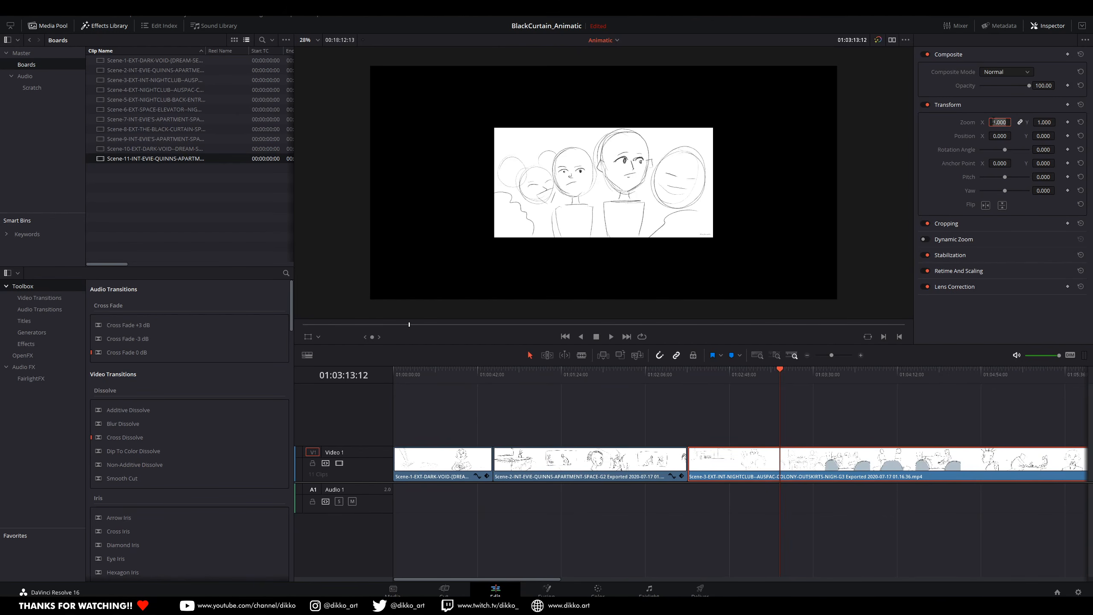
{"action": "type", "text": "2.15"}
{"action": "key", "text": "Return"}
Step: Move the playhead into the Scene-4 clip and set the clip's zoom to 2.15
{"action": "scroll", "coordinate": [839, 420], "scroll_direction": "down", "scroll_amount": 3}
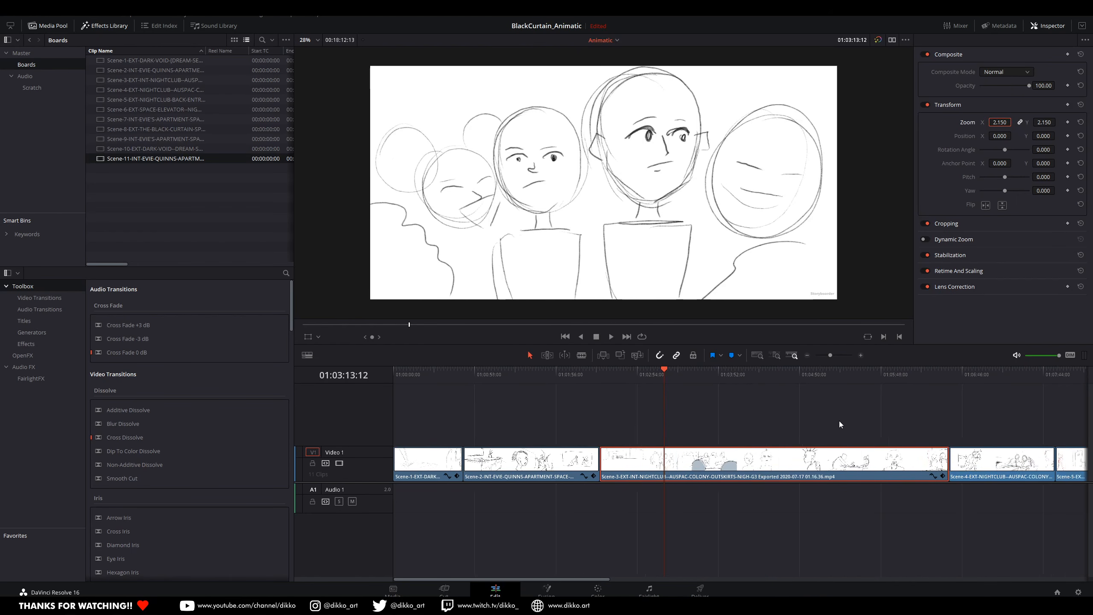
{"action": "left_click", "coordinate": [783, 379]}
{"action": "left_click", "coordinate": [796, 465]}
{"action": "left_click", "coordinate": [998, 122]}
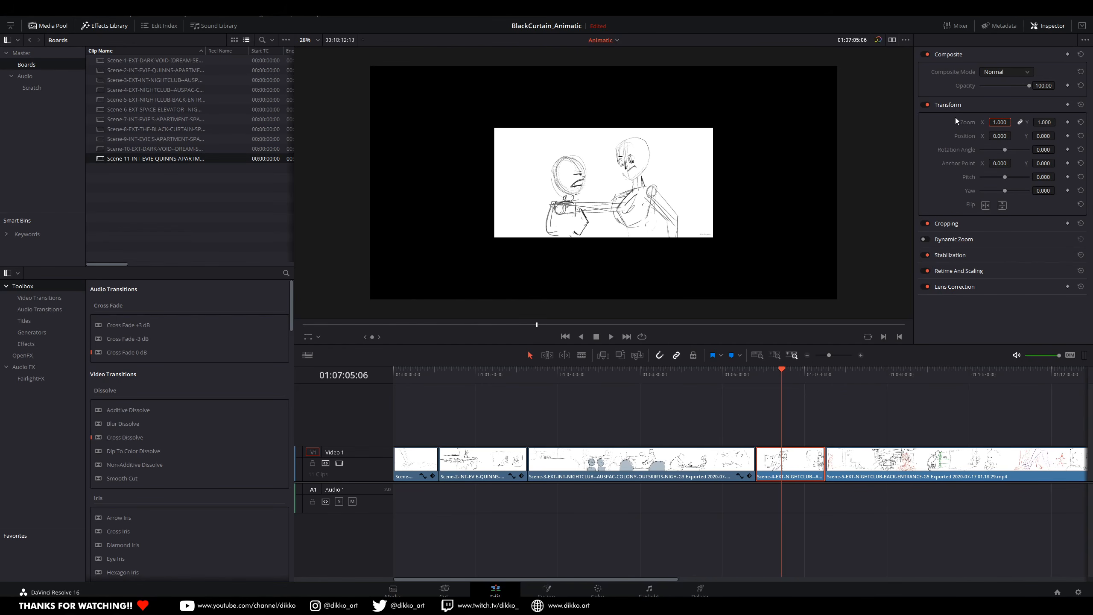
{"action": "type", "text": "2.15"}
{"action": "key", "text": "Return"}
Step: Position the playhead in the Scene-5 nightclub back entrance clip and enlarge it to a zoom of 2.15
{"action": "left_click", "coordinate": [868, 387]}
{"action": "left_click", "coordinate": [857, 383]}
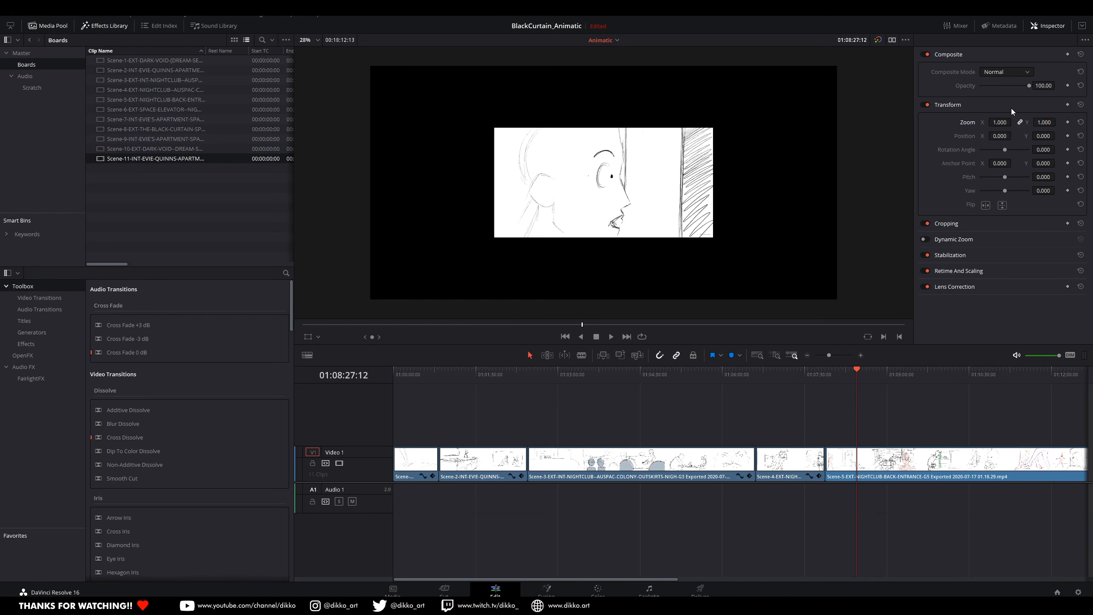
{"action": "left_click", "coordinate": [999, 122]}
{"action": "type", "text": "2.15"}
{"action": "key", "text": "Return"}
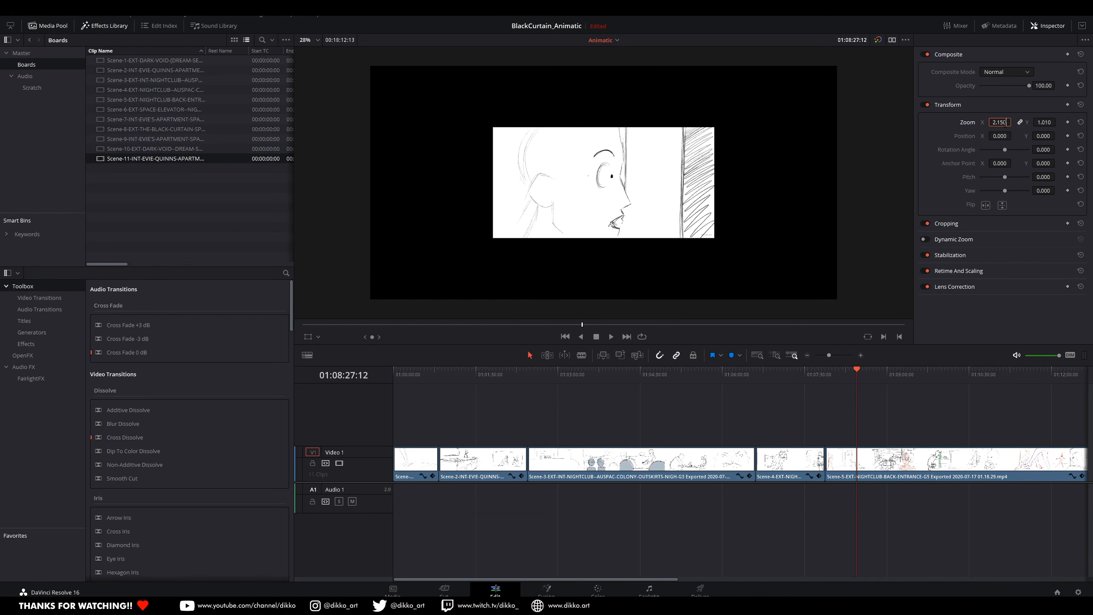
Step: Locate the very short Scene-6 clip after Scene-5, show its start and set its zoom to 2.15
{"action": "scroll", "coordinate": [872, 430], "scroll_direction": "down", "scroll_amount": 5}
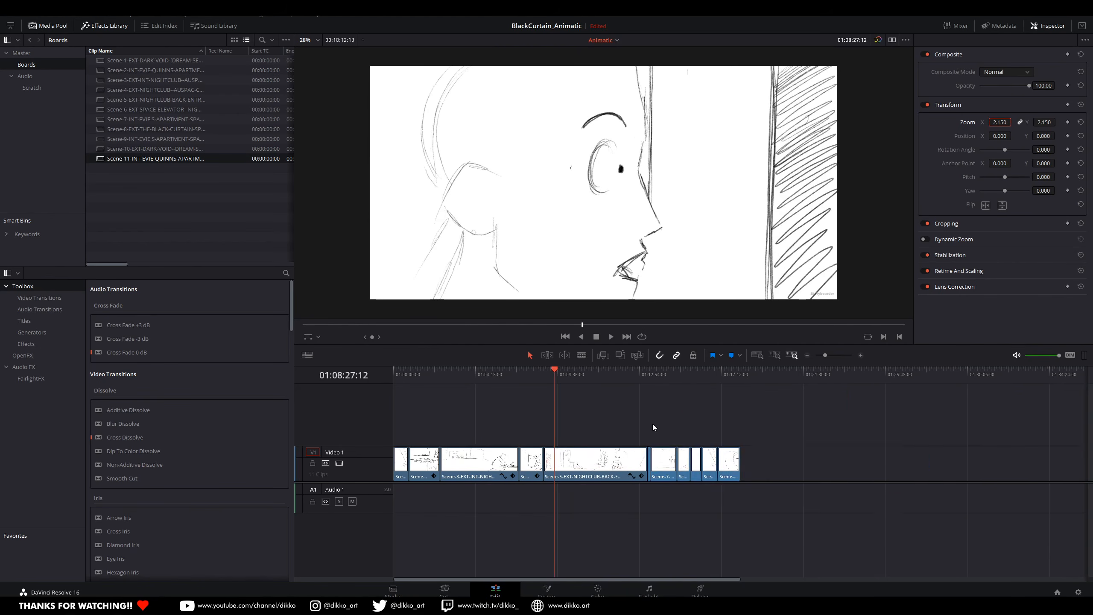
{"action": "scroll", "coordinate": [777, 439], "scroll_direction": "up", "scroll_amount": 5}
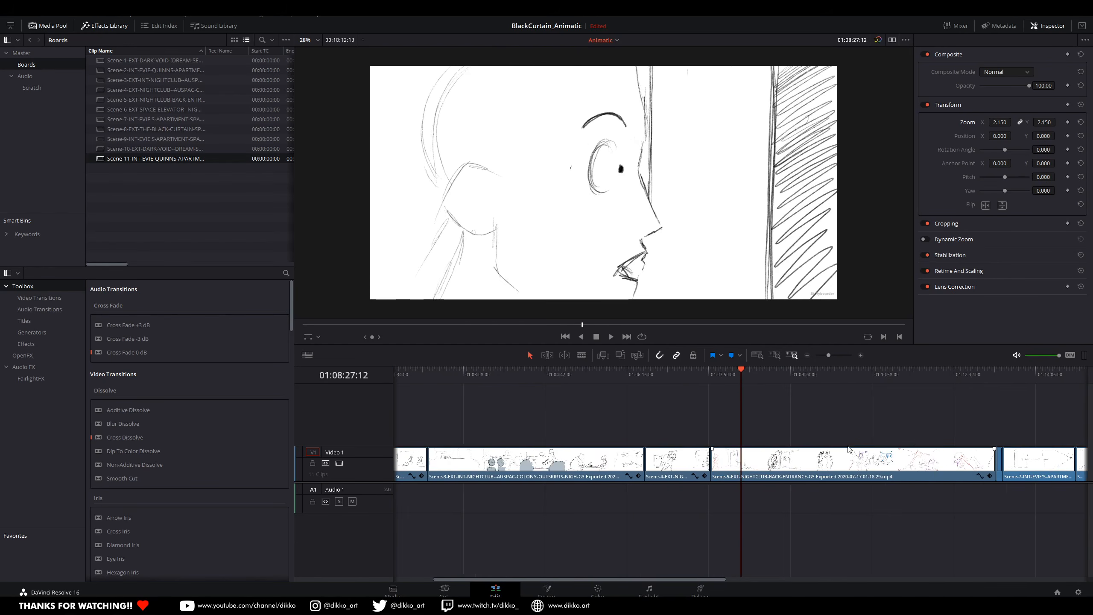
{"action": "left_click", "coordinate": [653, 373]}
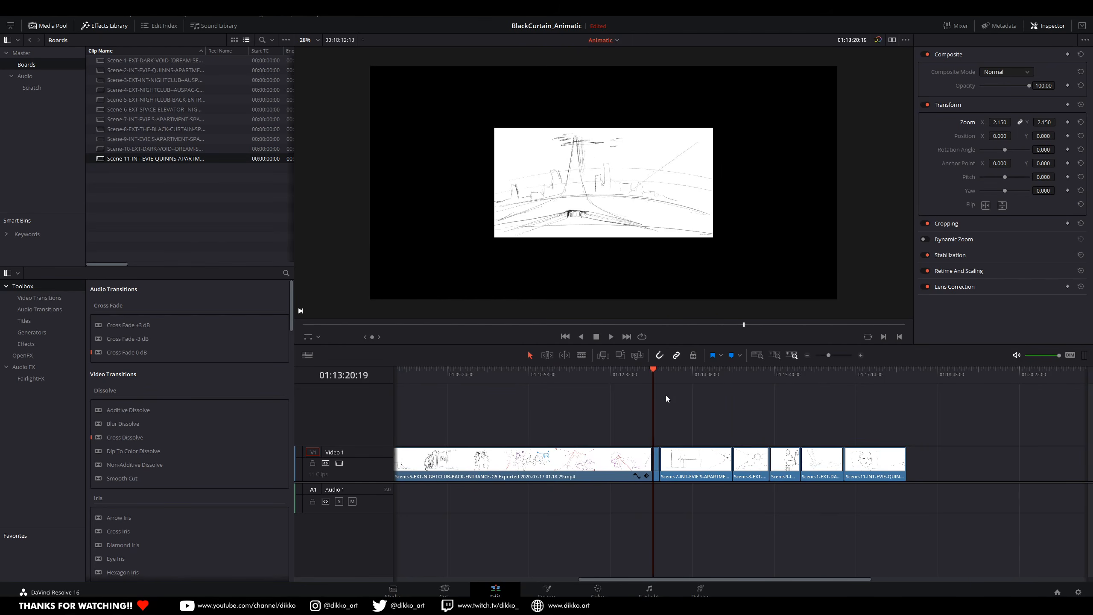
{"action": "scroll", "coordinate": [671, 404], "scroll_direction": "up", "scroll_amount": 2}
{"action": "scroll", "coordinate": [748, 429], "scroll_direction": "up", "scroll_amount": 1}
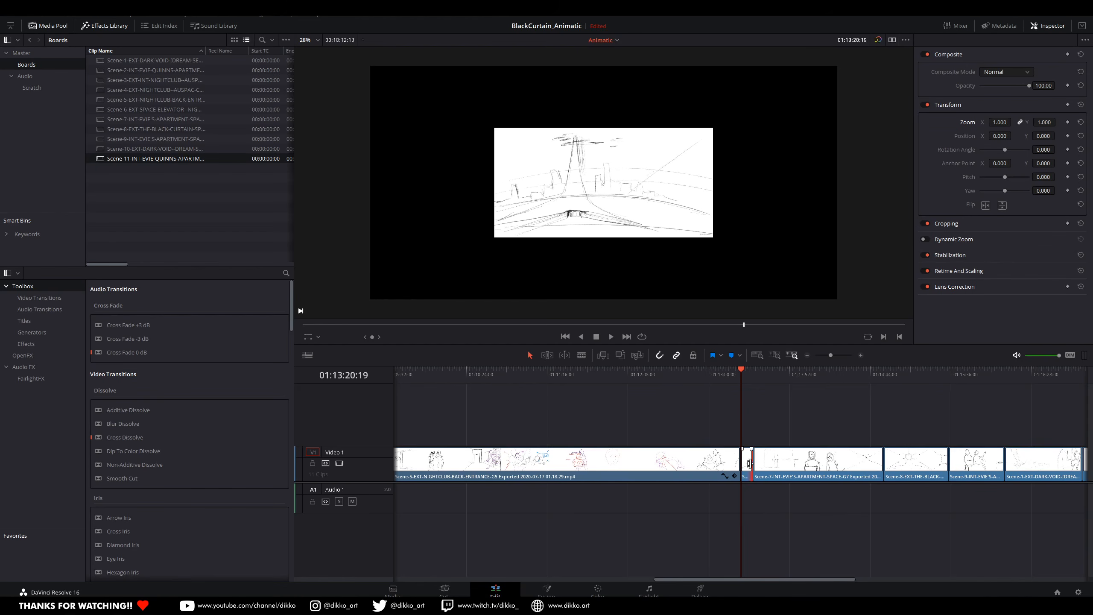
{"action": "left_click", "coordinate": [746, 470]}
{"action": "left_click", "coordinate": [998, 122]}
{"action": "type", "text": "2.15"}
{"action": "key", "text": "Return"}
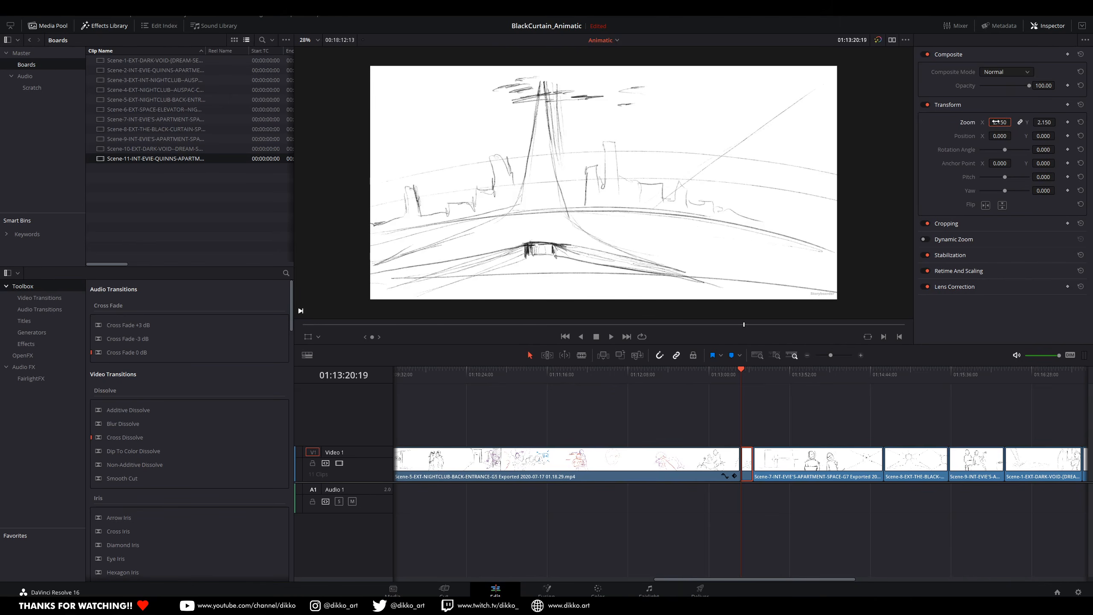
Step: Show a frame of the Scene-7 clip, select that clip and set its zoom to 2.150
{"action": "left_click", "coordinate": [762, 373]}
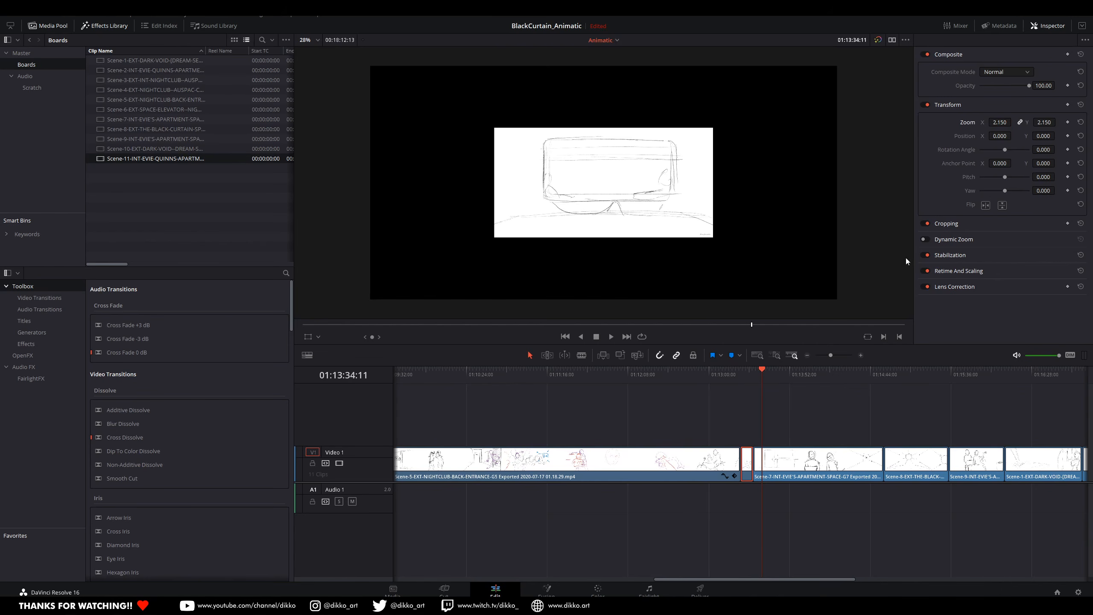
{"action": "left_click", "coordinate": [999, 123]}
{"action": "left_click", "coordinate": [800, 472]}
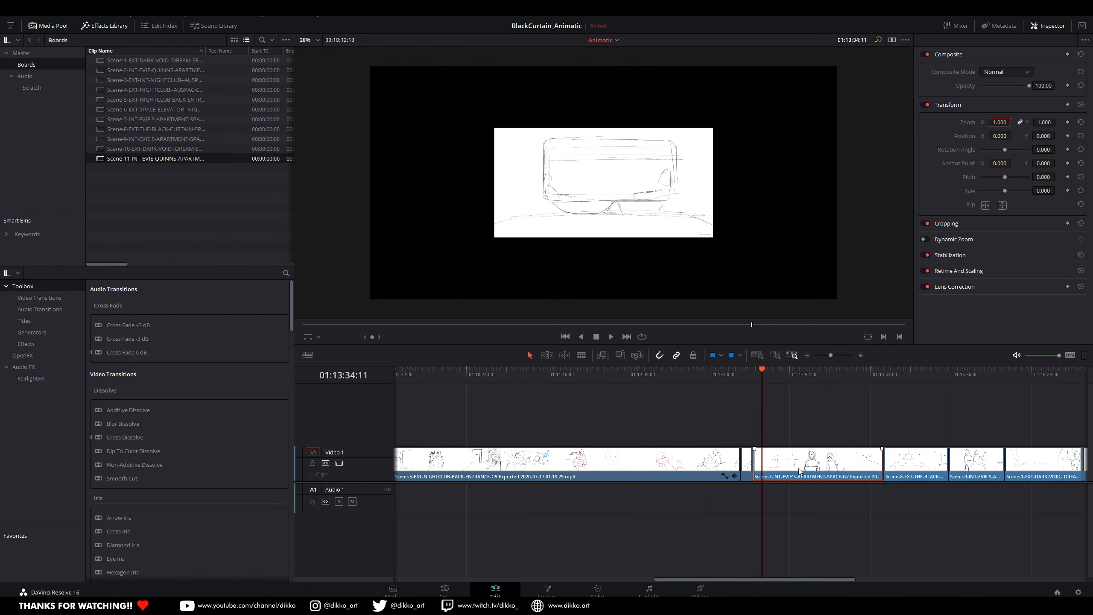
{"action": "double_click", "coordinate": [1002, 121]}
{"action": "key", "text": "ctrl+v"}
{"action": "key", "text": "Return"}
Step: Move the playhead to the Scene-8 clip and apply the same 2.150 zoom to it
{"action": "left_click", "coordinate": [893, 374]}
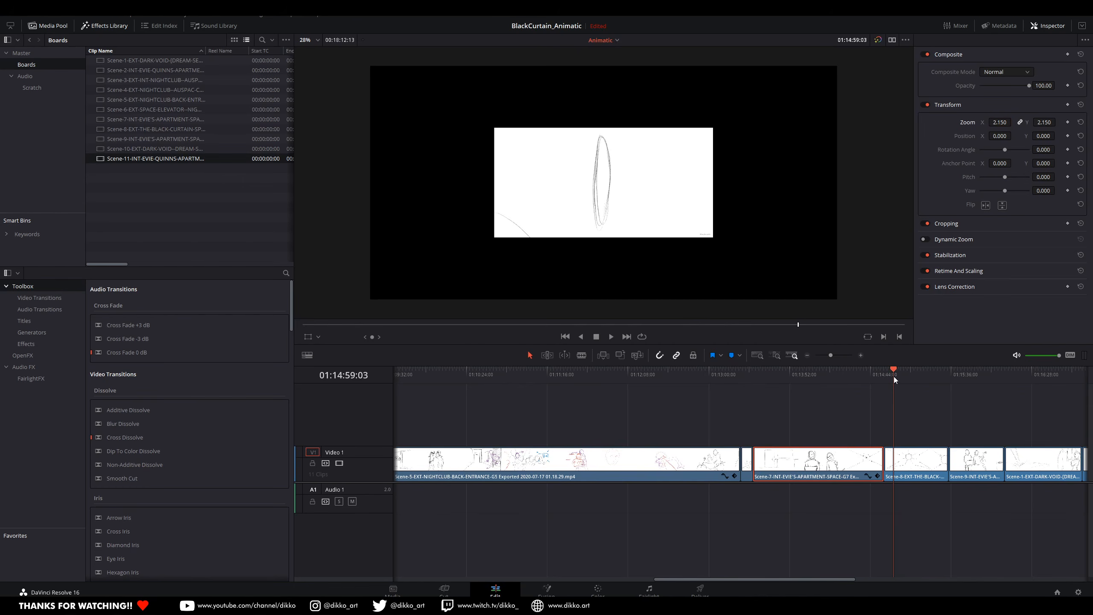
{"action": "double_click", "coordinate": [999, 121]}
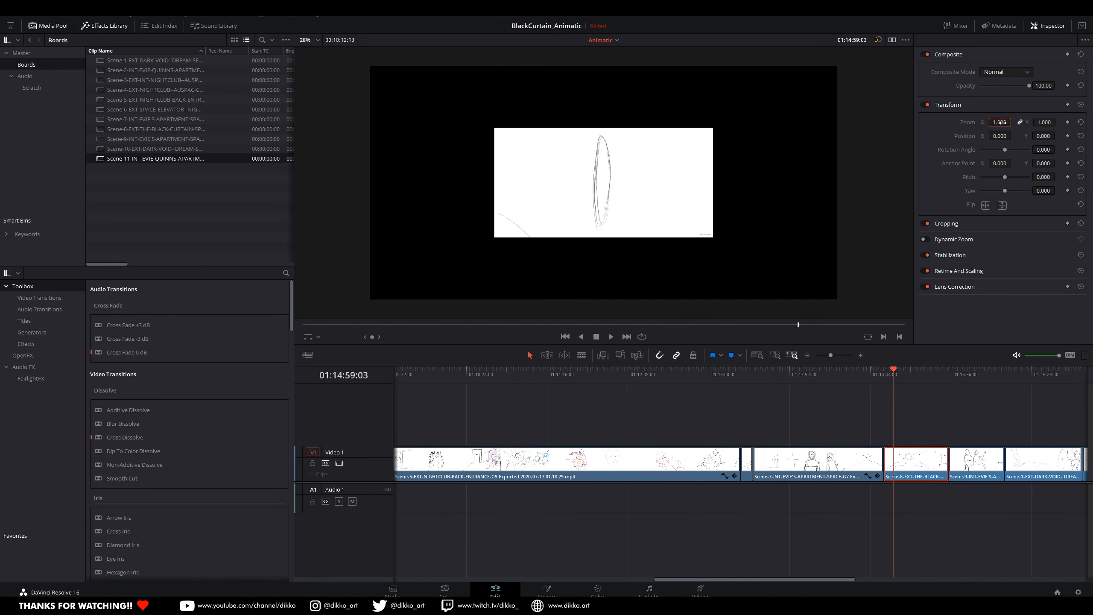
{"action": "key", "text": "ctrl+v"}
{"action": "key", "text": "Return"}
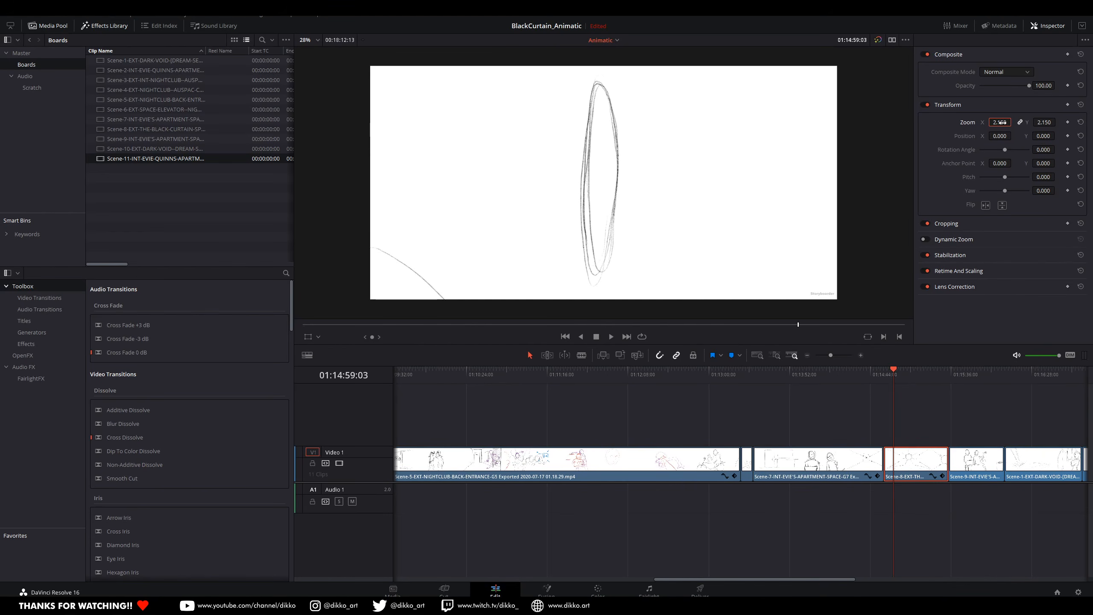
Step: Place the playhead in the Scene-9 apartment clip, select that clip and set its zoom to 2.15
{"action": "left_click", "coordinate": [970, 373]}
{"action": "scroll", "coordinate": [938, 428], "scroll_direction": "right", "scroll_amount": 10}
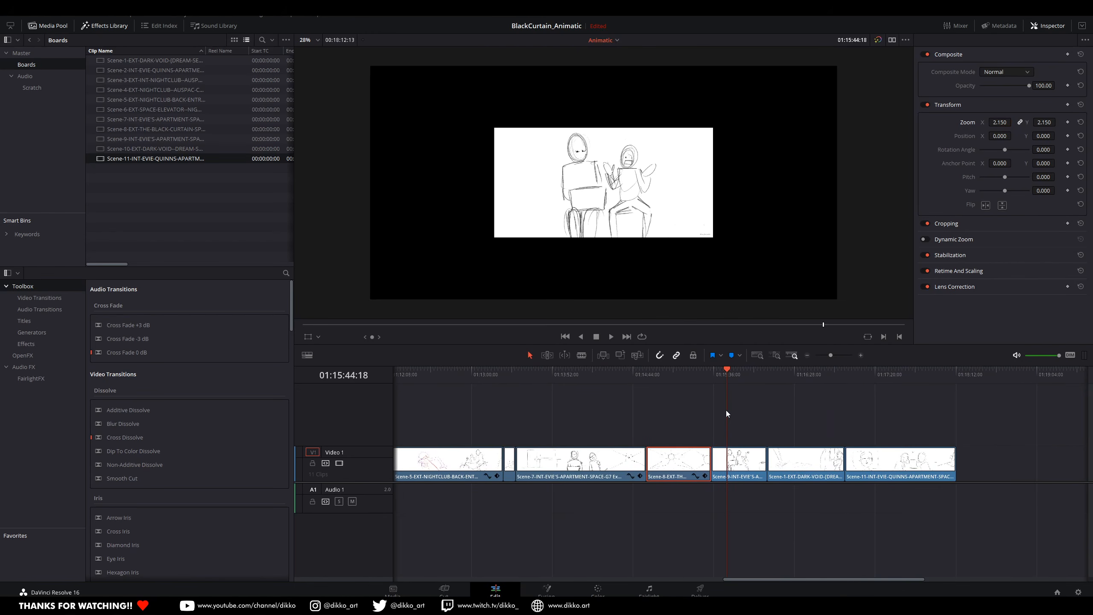
{"action": "left_click", "coordinate": [730, 468]}
{"action": "left_click", "coordinate": [999, 123]}
{"action": "type", "text": "2.15"}
{"action": "key", "text": "Return"}
Step: Show and select the dark void clip following Scene-9, and set its zoom to 2.15
{"action": "left_click", "coordinate": [786, 377]}
{"action": "left_click", "coordinate": [803, 460]}
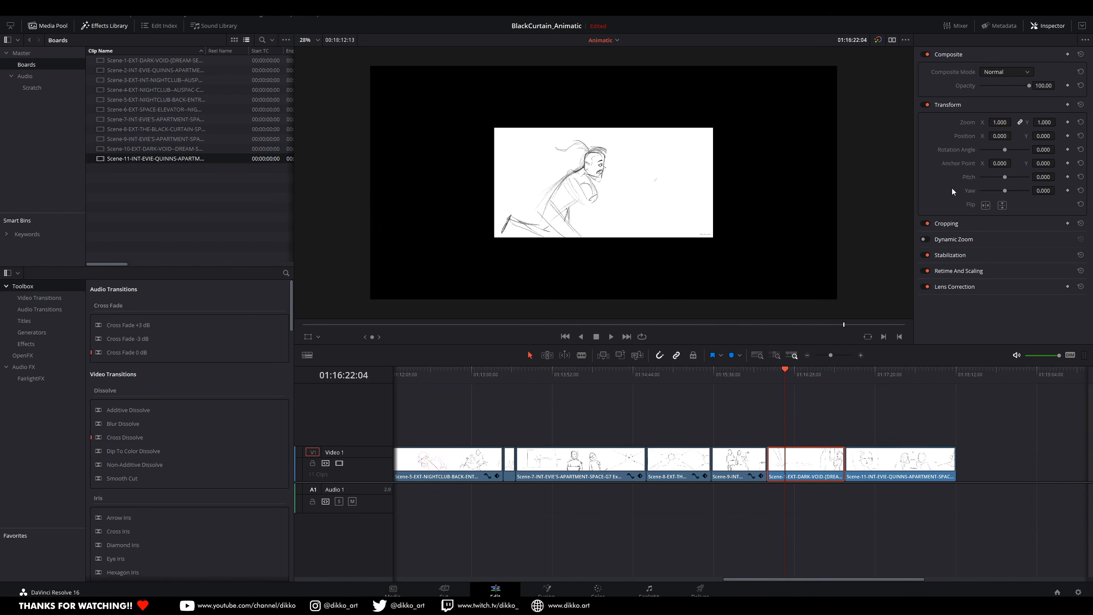
{"action": "left_click", "coordinate": [1007, 122]}
{"action": "type", "text": "2.15"}
{"action": "key", "text": "Return"}
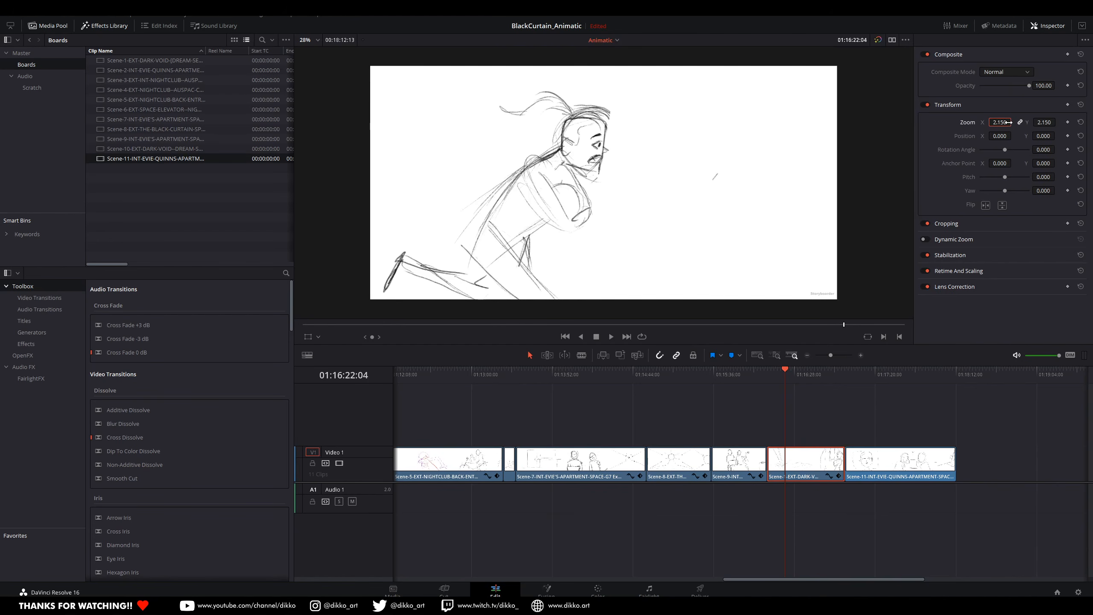
Step: Show a frame of the final Scene-11 clip, select it and enlarge it to a zoom of 2.15
{"action": "left_click", "coordinate": [858, 374]}
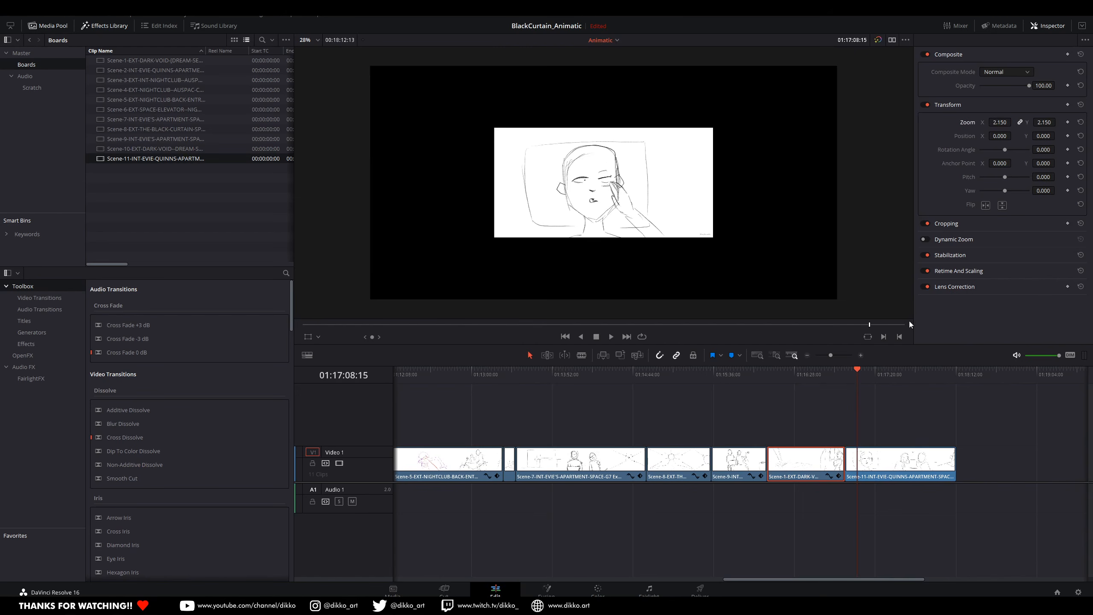
{"action": "left_click", "coordinate": [881, 453]}
{"action": "left_click", "coordinate": [999, 122]}
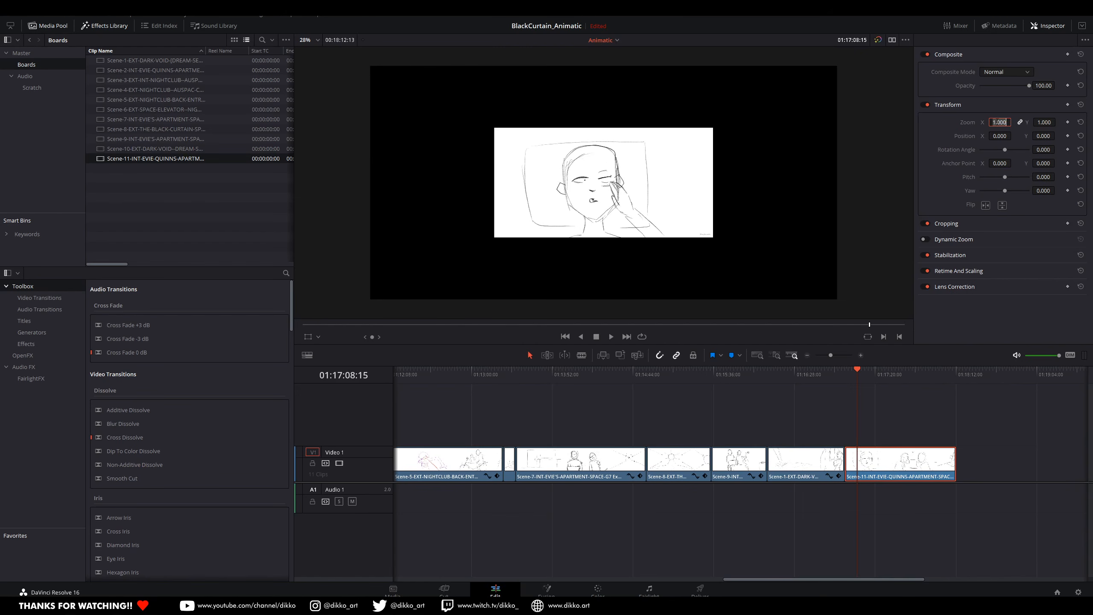
{"action": "type", "text": "2.15"}
{"action": "key", "text": "Return"}
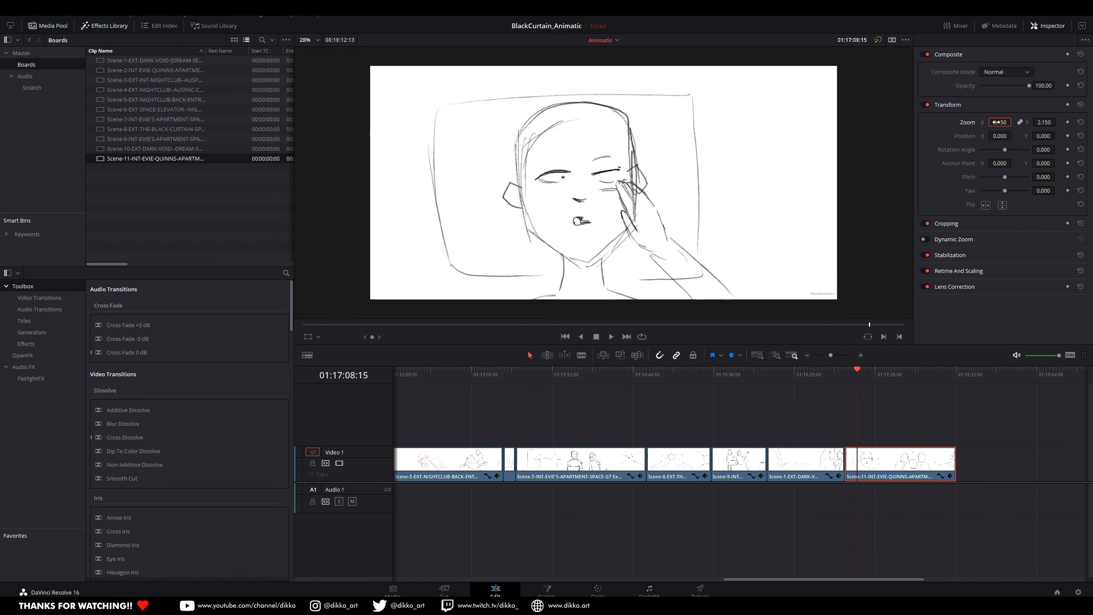
Step: Return to the beginning of the timeline and play the Scene-1 clip from 01:00:15:16
{"action": "left_click_drag", "start_coordinate": [511, 517], "coordinate": [953, 530]}
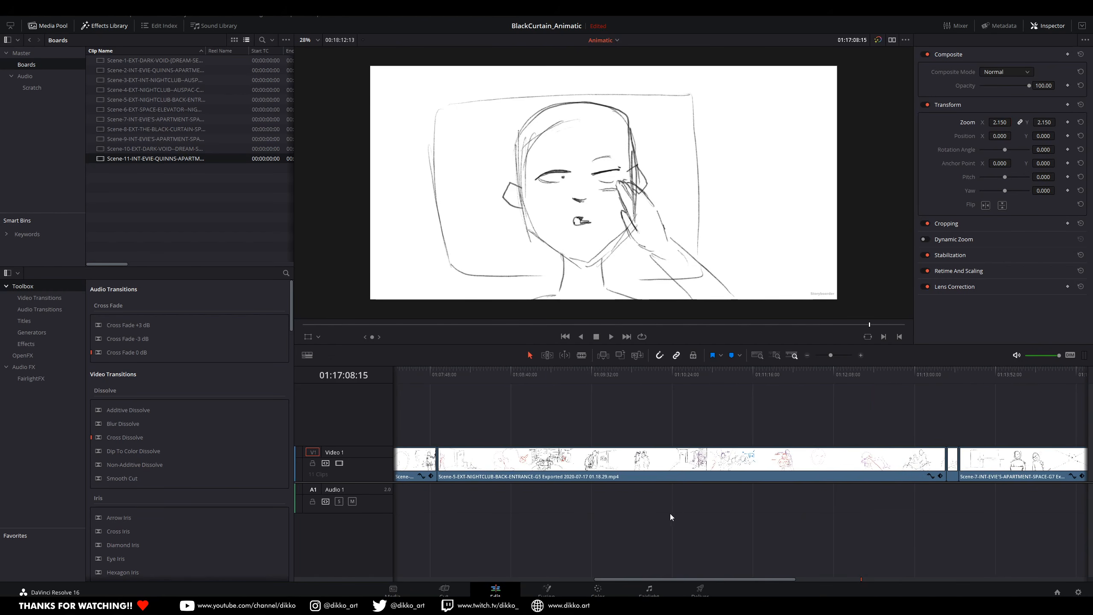
{"action": "scroll", "coordinate": [575, 515], "scroll_direction": "down", "scroll_amount": 2}
{"action": "left_click_drag", "start_coordinate": [575, 515], "coordinate": [967, 527]}
{"action": "left_click_drag", "start_coordinate": [508, 506], "coordinate": [577, 508]}
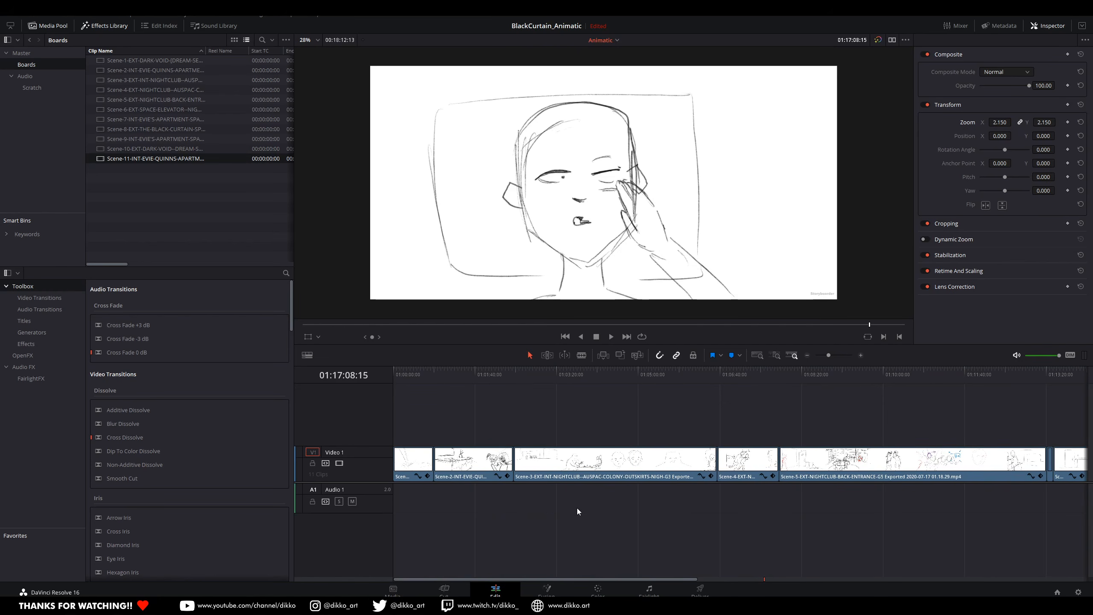
{"action": "left_click_drag", "start_coordinate": [402, 377], "coordinate": [407, 377]}
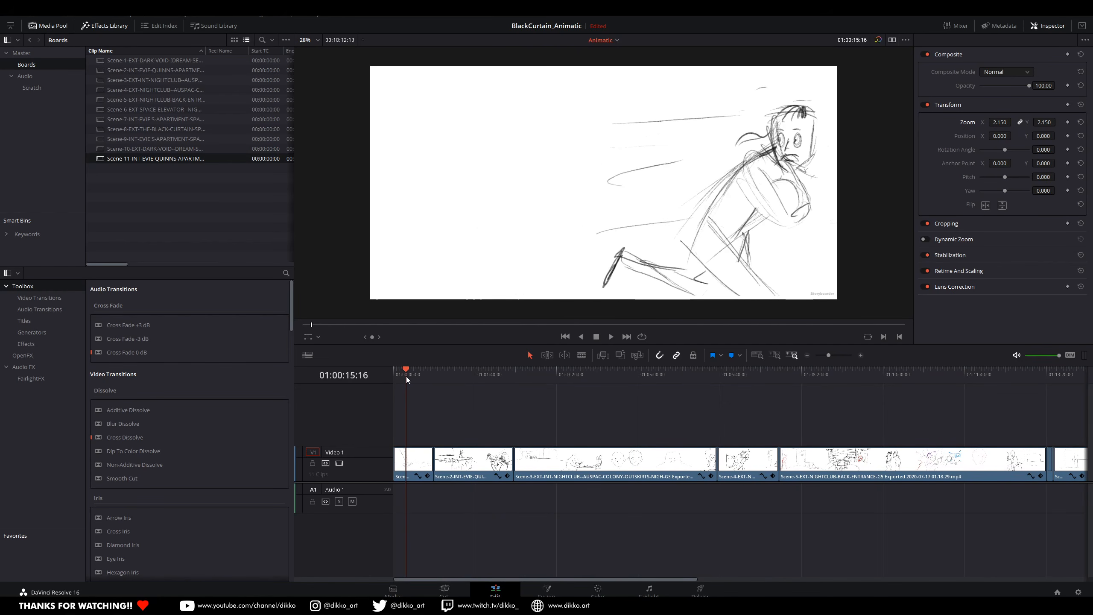
{"action": "scroll", "coordinate": [434, 511], "scroll_direction": "up", "scroll_amount": 5}
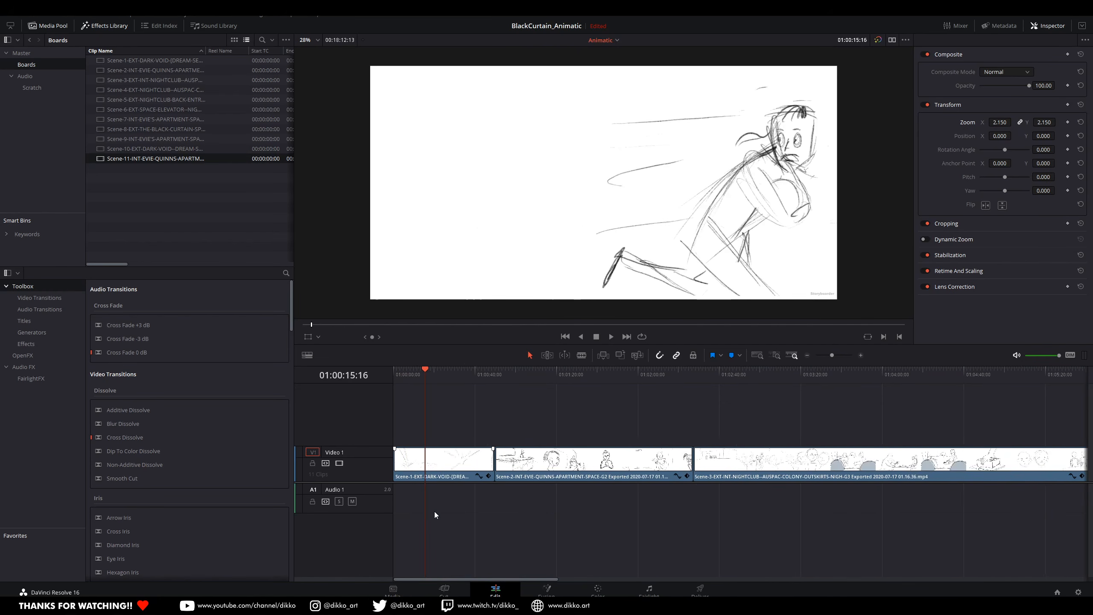
{"action": "key", "text": "space"}
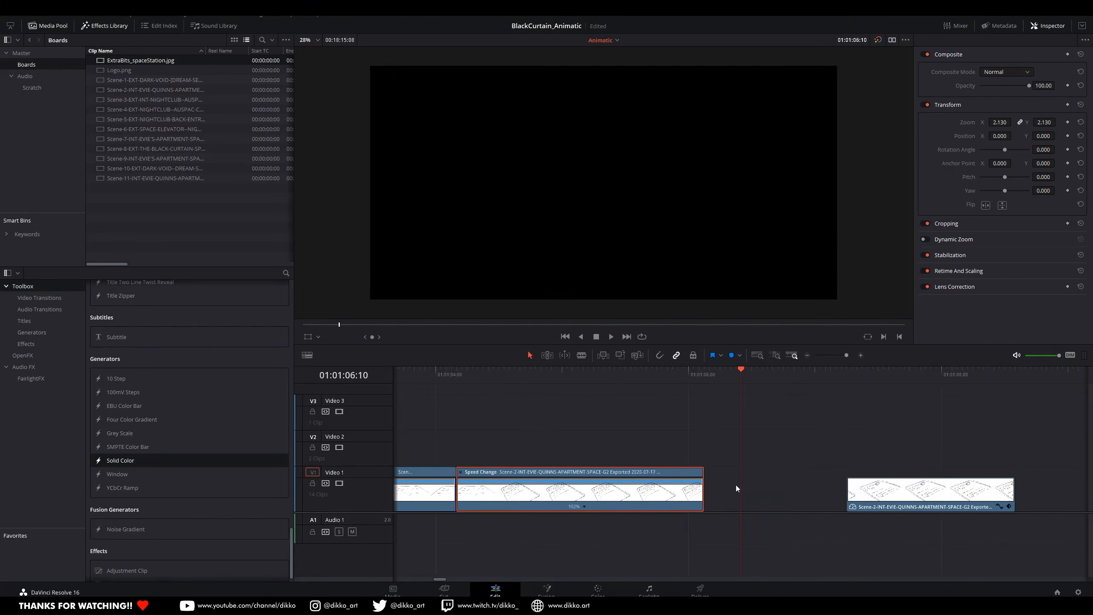
Step: Move the short Scene-2 apartment plan clip so it directly follows the preceding speed-changed clip
{"action": "left_click_drag", "start_coordinate": [806, 498], "coordinate": [759, 500]}
{"action": "left_click_drag", "start_coordinate": [647, 376], "coordinate": [808, 480]}
{"action": "scroll", "coordinate": [754, 384], "scroll_direction": "up", "scroll_amount": 2}
{"action": "left_click_drag", "start_coordinate": [753, 381], "coordinate": [727, 389]}
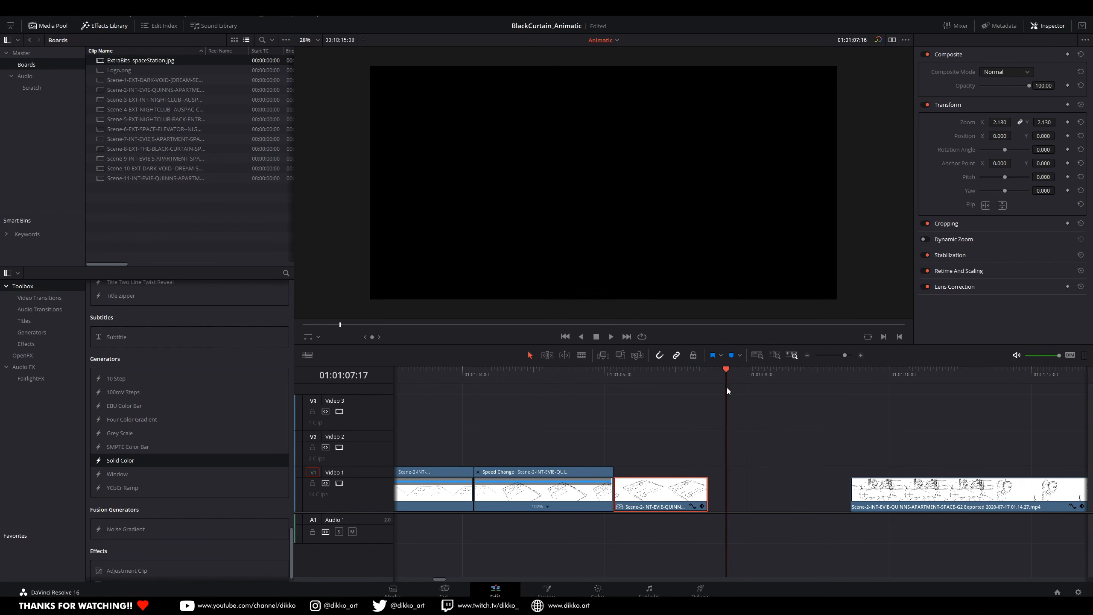
Step: Enable retime controls on the short Scene-2 clip, stretch it slightly longer and play the result
{"action": "right_click", "coordinate": [669, 491]}
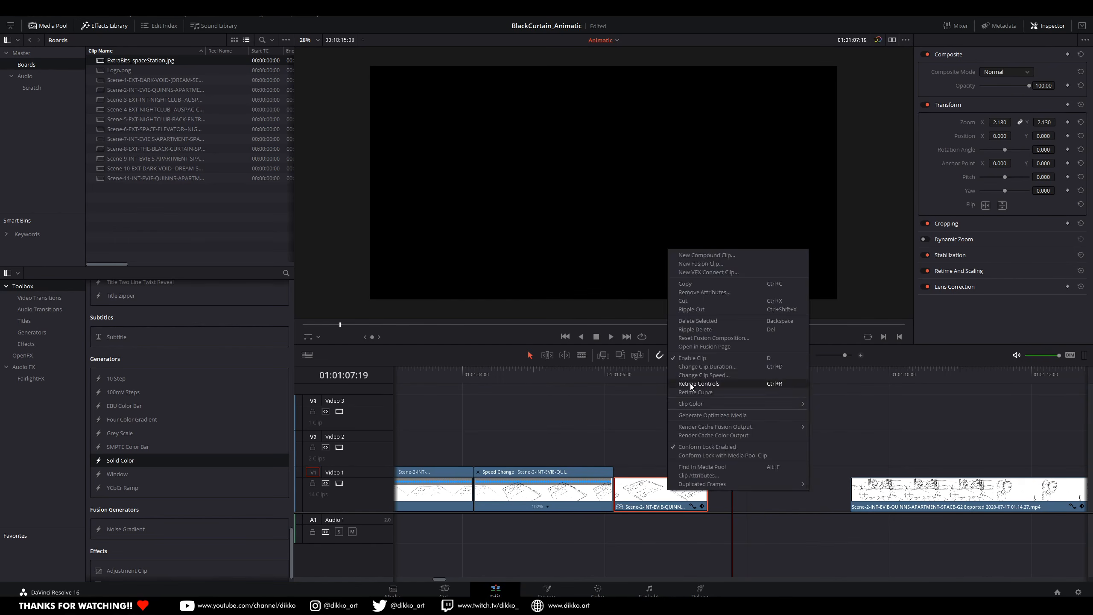
{"action": "left_click", "coordinate": [691, 384]}
{"action": "left_click_drag", "start_coordinate": [705, 472], "coordinate": [727, 472]}
{"action": "left_click", "coordinate": [584, 374]}
{"action": "key", "text": "space"}
Step: Close the gap before the long Scene-2 clip and split that clip at 01:01:09:19
{"action": "key", "text": "space"}
{"action": "left_click_drag", "start_coordinate": [886, 491], "coordinate": [767, 494]}
{"action": "scroll", "coordinate": [731, 496], "scroll_direction": "right", "scroll_amount": 4}
{"action": "left_click", "coordinate": [523, 374]}
{"action": "key", "text": "space"}
{"action": "left_click_drag", "start_coordinate": [522, 372], "coordinate": [669, 386]}
{"action": "key", "text": "ctrl+b"}
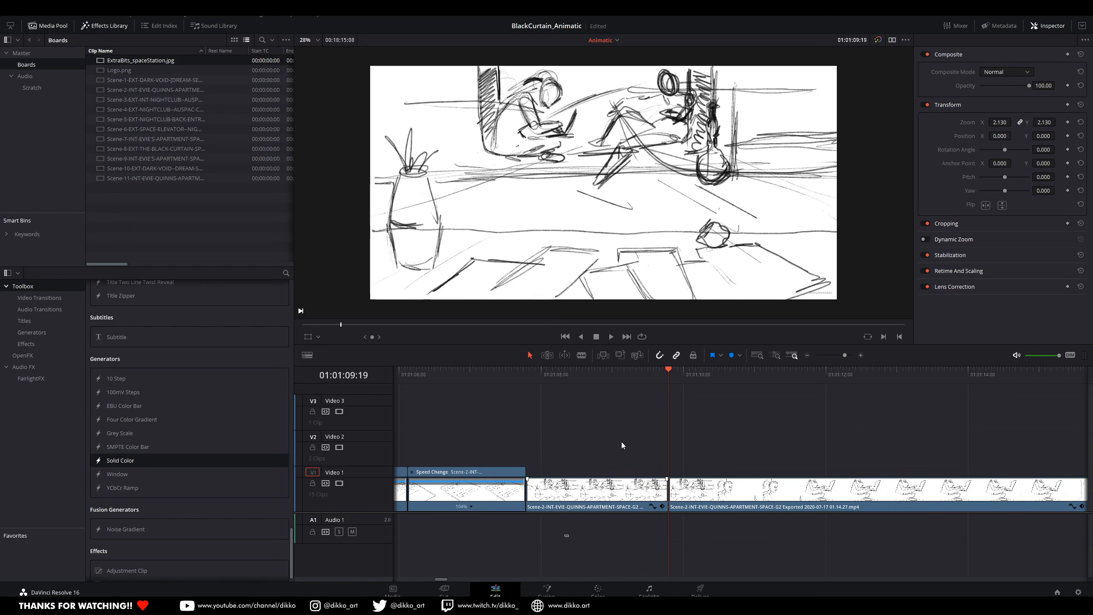
Step: Shift the part after the split slightly later and select the first part, with the playhead at its start
{"action": "left_click", "coordinate": [530, 378]}
{"action": "scroll", "coordinate": [839, 529], "scroll_direction": "up", "scroll_amount": 6}
{"action": "key", "text": "Right"}
{"action": "left_click_drag", "start_coordinate": [744, 496], "coordinate": [774, 499]}
{"action": "left_click_drag", "start_coordinate": [812, 453], "coordinate": [622, 449]}
{"action": "key", "text": "Left"}
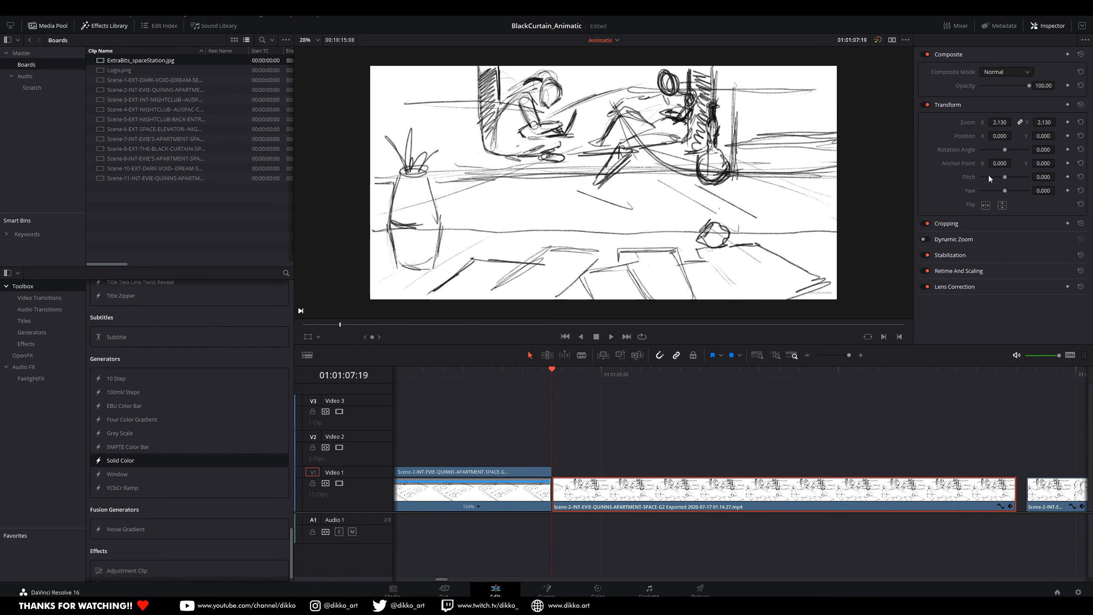
Step: Animate the first split part's vertical position from a raised start down to a Position Y of 0
{"action": "left_click_drag", "start_coordinate": [1043, 136], "coordinate": [1090, 136]}
{"action": "left_click", "coordinate": [676, 376]}
{"action": "double_click", "coordinate": [1045, 137]}
{"action": "type", "text": "0"}
{"action": "key", "text": "Return"}
{"action": "left_click_drag", "start_coordinate": [563, 377], "coordinate": [736, 382]}
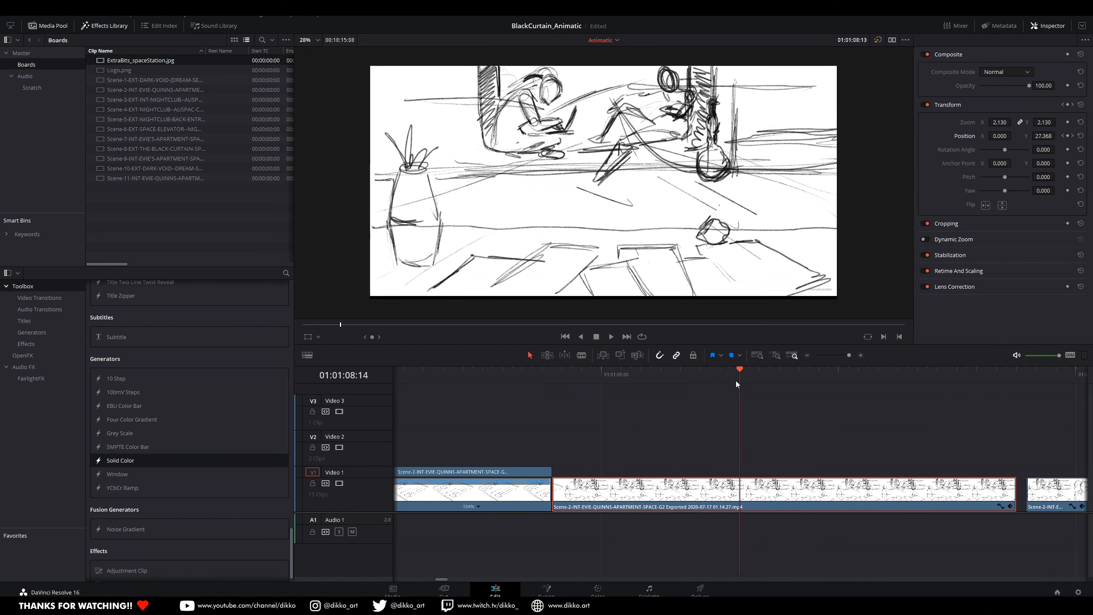
Step: Show the clip's Position Y curve in the timeline and play the animated move
{"action": "right_click", "coordinate": [754, 490]}
{"action": "left_click", "coordinate": [801, 387]}
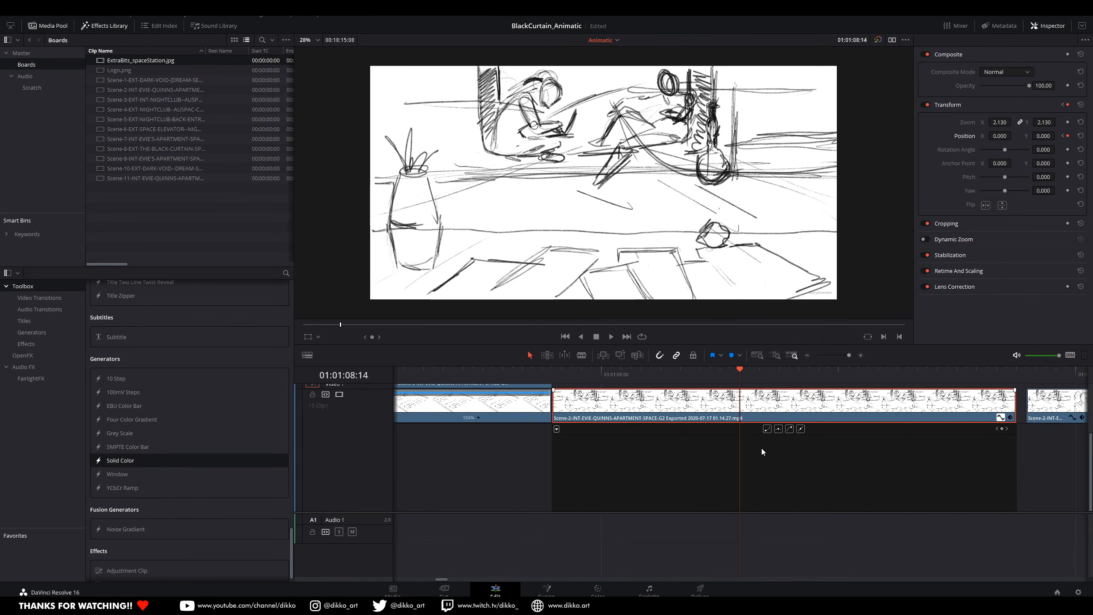
{"action": "left_click", "coordinate": [557, 430]}
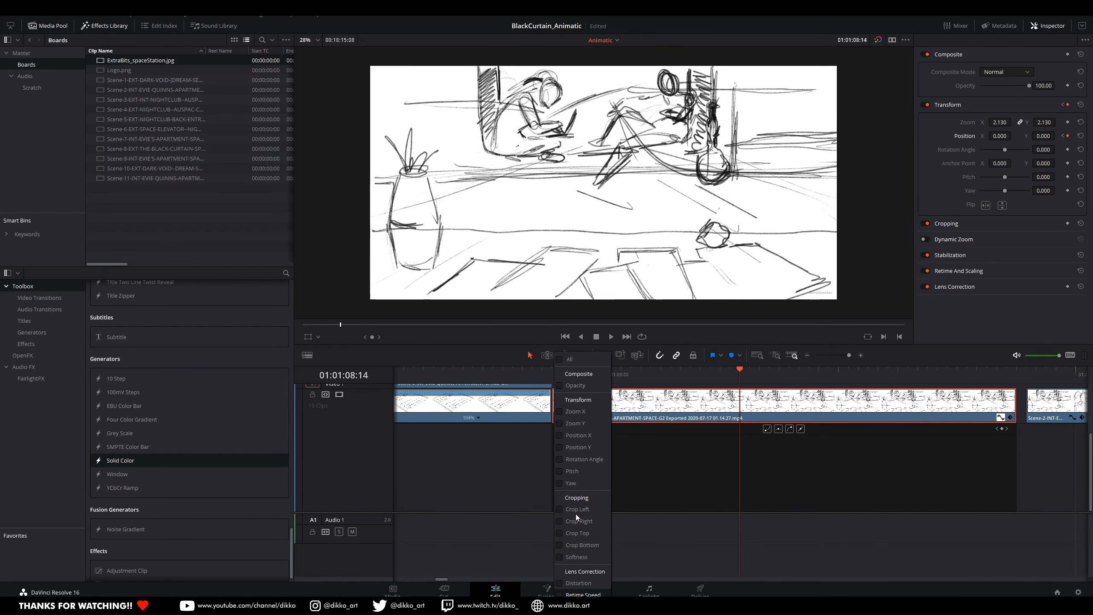
{"action": "left_click", "coordinate": [559, 447]}
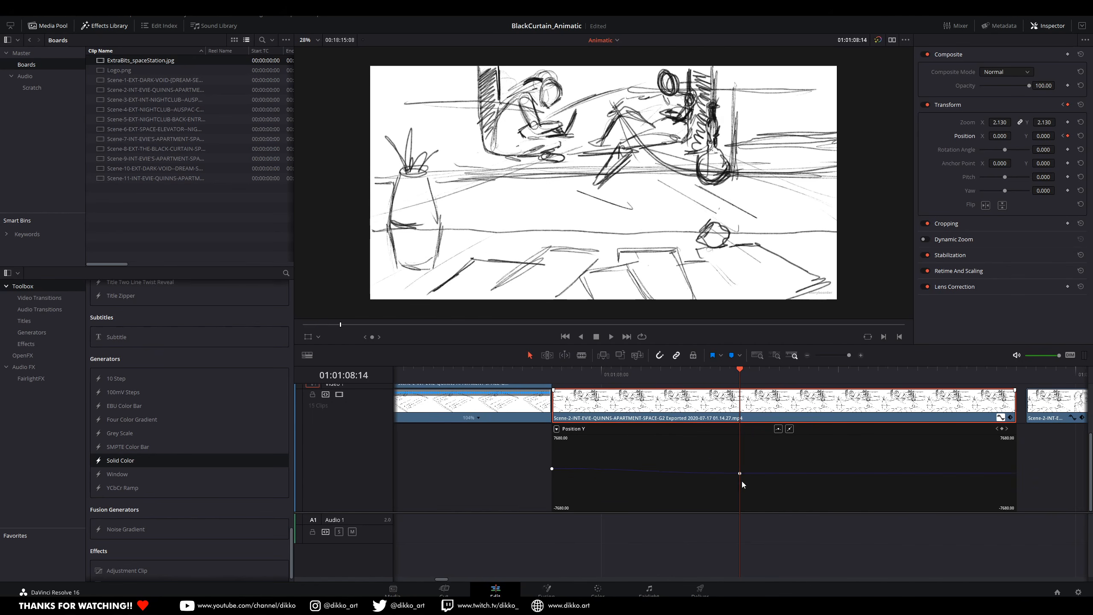
{"action": "key", "text": "space"}
{"action": "key", "text": "space"}
Step: Move the last Position Y keyframe close to the clip's end and add a keyframe at 01:01:08:22
{"action": "left_click", "coordinate": [832, 374]}
{"action": "left_click_drag", "start_coordinate": [857, 472], "coordinate": [1018, 472]}
{"action": "left_click_drag", "start_coordinate": [964, 374], "coordinate": [937, 374]}
{"action": "left_click", "coordinate": [822, 376]}
{"action": "key", "text": "Delete"}
{"action": "left_click_drag", "start_coordinate": [827, 375], "coordinate": [834, 415]}
{"action": "key", "text": "Left"}
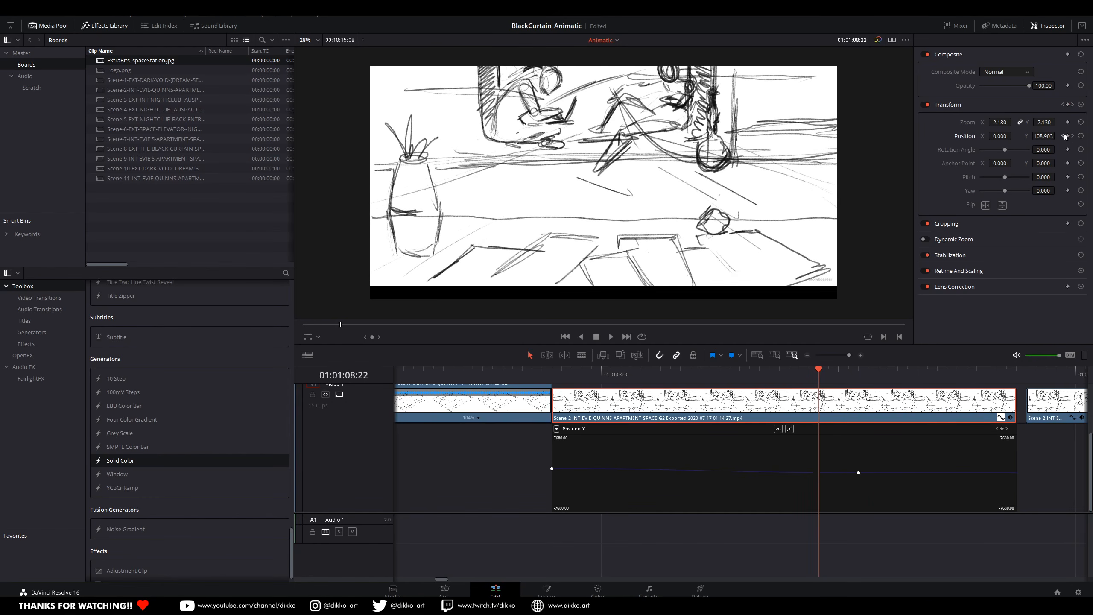
{"action": "key", "text": "space"}
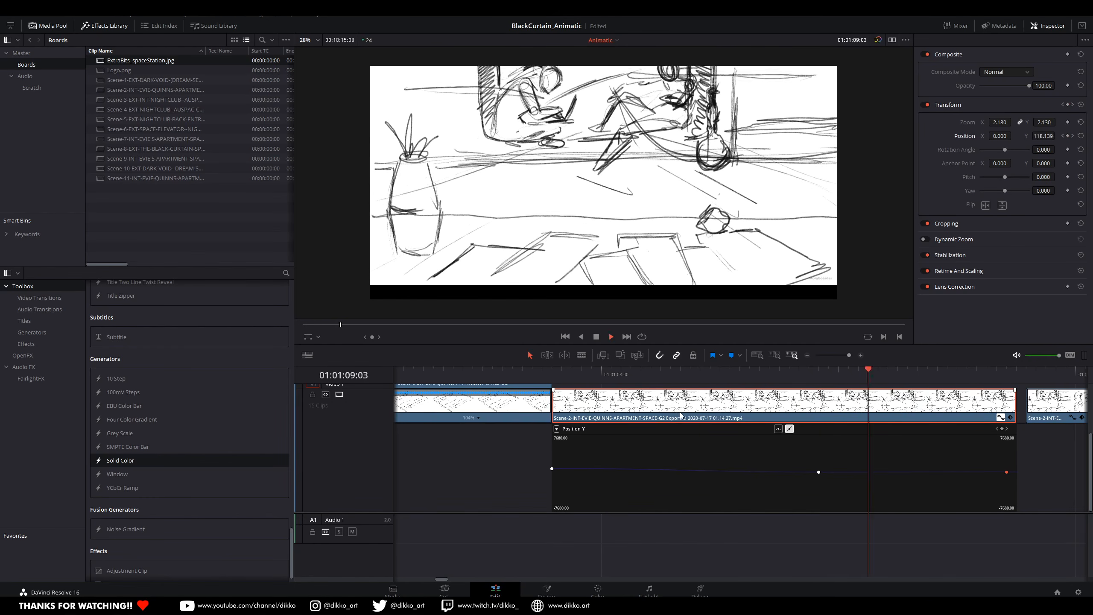
{"action": "key", "text": "space"}
Step: Fine-tune the final Position Y keyframe just before the clip's end with snapping turned off, and play the move
{"action": "left_click_drag", "start_coordinate": [478, 467], "coordinate": [776, 499]}
{"action": "left_click", "coordinate": [800, 374]}
{"action": "scroll", "coordinate": [946, 484], "scroll_direction": "up", "scroll_amount": 5}
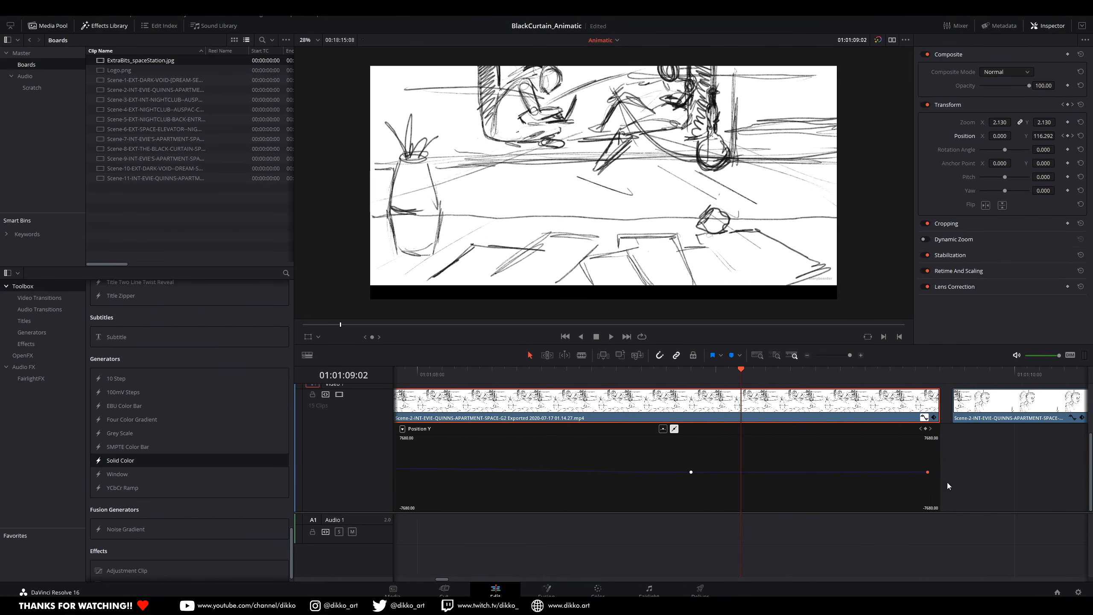
{"action": "mouse_move", "coordinate": [935, 473]}
{"action": "left_mouse_down"}
{"action": "mouse_move", "coordinate": [742, 473]}
{"action": "mouse_move", "coordinate": [934, 474]}
{"action": "left_mouse_up"}
{"action": "key", "text": "n"}
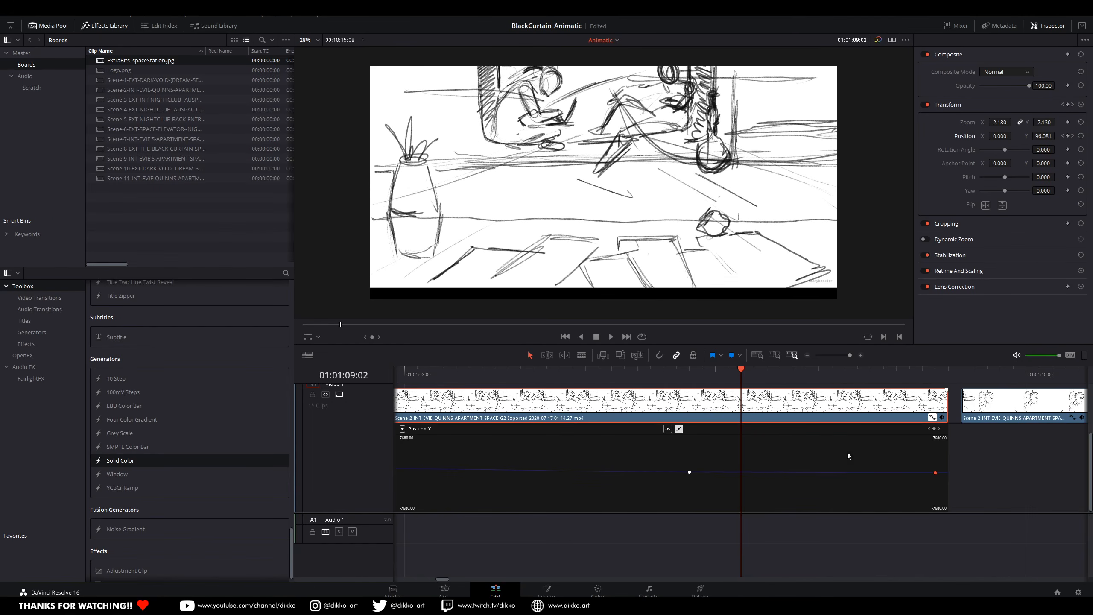
{"action": "key", "text": "space"}
Step: Hide the clip's curve and play the edited Scene-2 shots from before the animated clip
{"action": "key", "text": "space"}
{"action": "scroll", "coordinate": [630, 473], "scroll_direction": "down", "scroll_amount": 4}
{"action": "left_click_drag", "start_coordinate": [547, 460], "coordinate": [818, 460]}
{"action": "key", "text": "shift+c"}
{"action": "left_click_drag", "start_coordinate": [635, 461], "coordinate": [751, 439]}
{"action": "left_click", "coordinate": [475, 371]}
Step: Move the following Scene-2 part against the animated clip to close the gap, and play across the cut
{"action": "key", "text": "space"}
{"action": "key", "text": "space"}
{"action": "left_click_drag", "start_coordinate": [864, 452], "coordinate": [512, 452]}
{"action": "scroll", "coordinate": [513, 452], "scroll_direction": "up", "scroll_amount": 1}
{"action": "left_click_drag", "start_coordinate": [694, 491], "coordinate": [684, 491]}
{"action": "scroll", "coordinate": [502, 431], "scroll_direction": "down", "scroll_amount": 2}
{"action": "left_click_drag", "start_coordinate": [516, 374], "coordinate": [494, 407]}
{"action": "key", "text": "space"}
{"action": "key", "text": "space"}
{"action": "scroll", "coordinate": [664, 440], "scroll_direction": "up", "scroll_amount": 1}
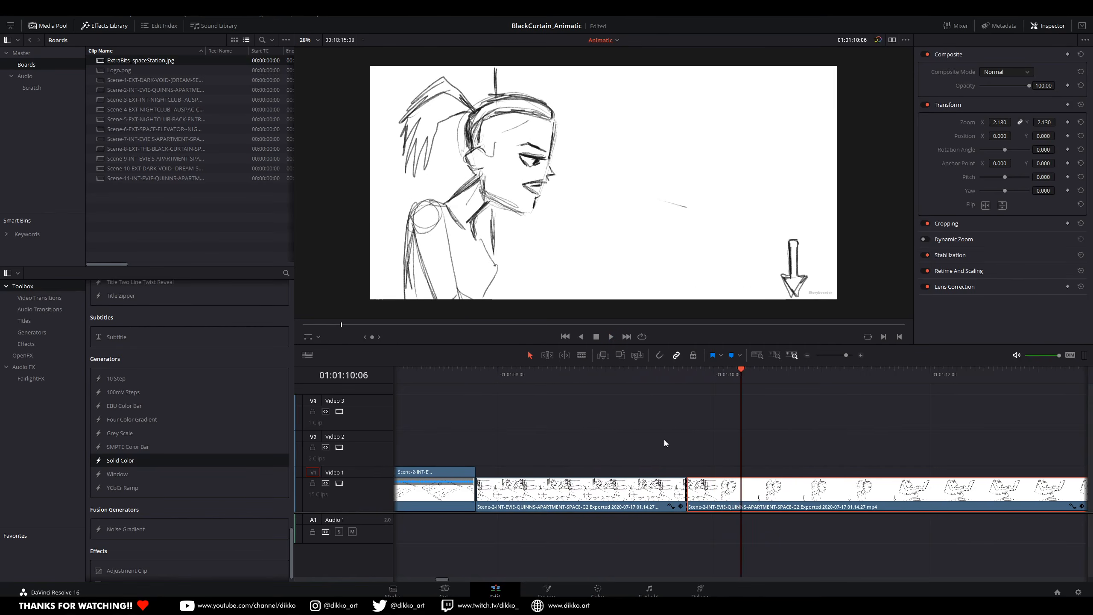
Step: Show the animated clip's curve again and set its Position Y to 0 near the end of the clip
{"action": "left_click_drag", "start_coordinate": [666, 374], "coordinate": [685, 371]}
{"action": "left_click", "coordinate": [626, 488]}
{"action": "left_click", "coordinate": [672, 507]}
{"action": "scroll", "coordinate": [774, 503], "scroll_direction": "up", "scroll_amount": 3}
{"action": "key", "text": "Left"}
{"action": "double_click", "coordinate": [1044, 136]}
{"action": "type", "text": "0"}
{"action": "key", "text": "Return"}
Step: Bring the final Position Y keyframe a few frames earlier and play the vertical move again
{"action": "key", "text": "Left"}
{"action": "key", "text": "Left"}
{"action": "key", "text": "Left"}
{"action": "key", "text": "Left"}
{"action": "key", "text": "Left"}
{"action": "key", "text": "Left"}
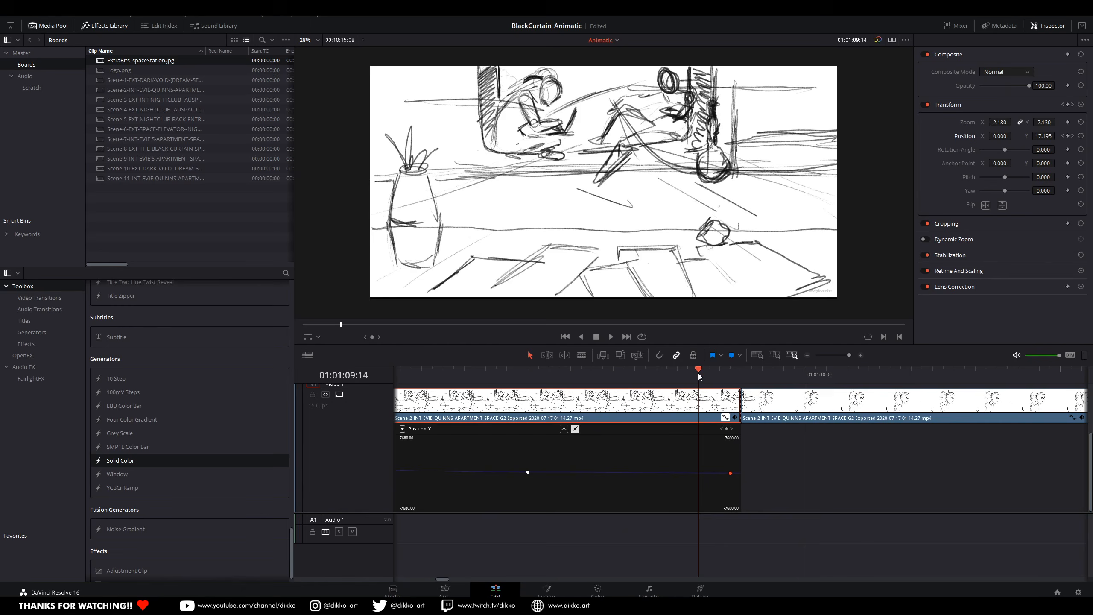
{"action": "left_click", "coordinate": [446, 380]}
{"action": "key", "text": "space"}
{"action": "key", "text": "space"}
{"action": "left_click", "coordinate": [709, 373]}
Step: Close the Position Y curve and play from before the animated clip through the cut to the next shot
{"action": "scroll", "coordinate": [811, 510], "scroll_direction": "down", "scroll_amount": 6}
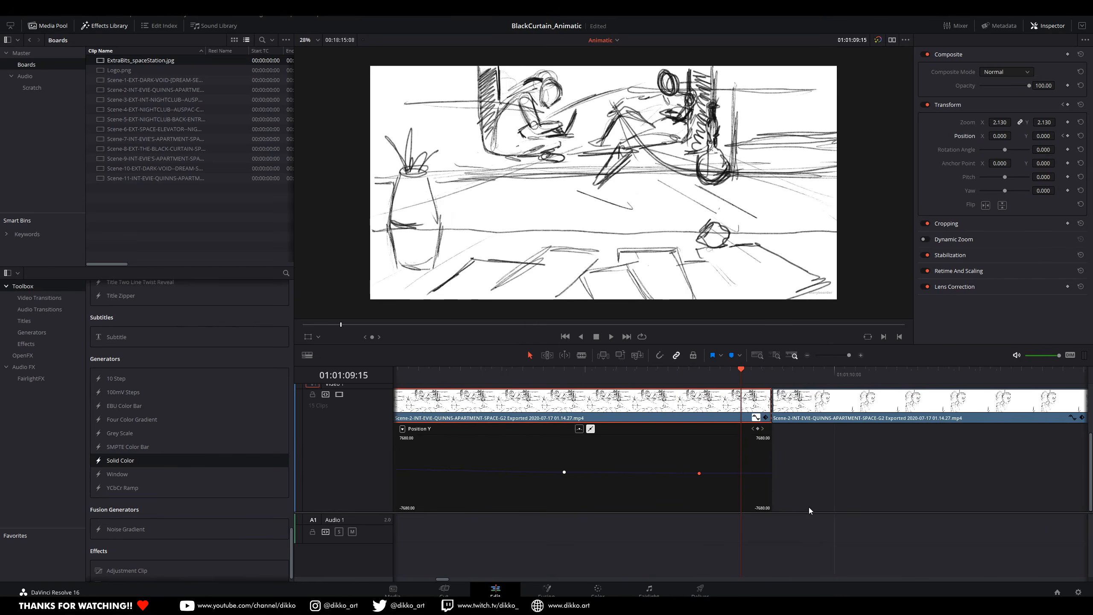
{"action": "scroll", "coordinate": [582, 471], "scroll_direction": "right", "scroll_amount": 4}
{"action": "scroll", "coordinate": [582, 471], "scroll_direction": "right", "scroll_amount": 3}
{"action": "left_click", "coordinate": [514, 417]}
{"action": "scroll", "coordinate": [573, 403], "scroll_direction": "left", "scroll_amount": 2}
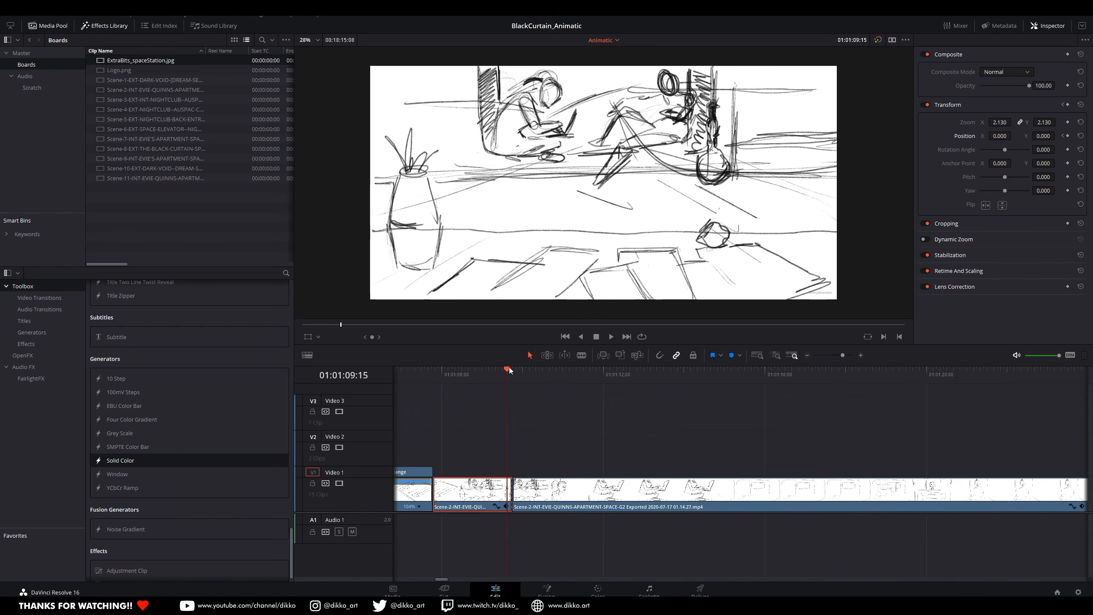
{"action": "left_click", "coordinate": [429, 378]}
{"action": "key", "text": "space"}
Step: Move the following Scene-2 clip later to open a gap after the animated shot, and save the project
{"action": "scroll", "coordinate": [743, 526], "scroll_direction": "up", "scroll_amount": 5}
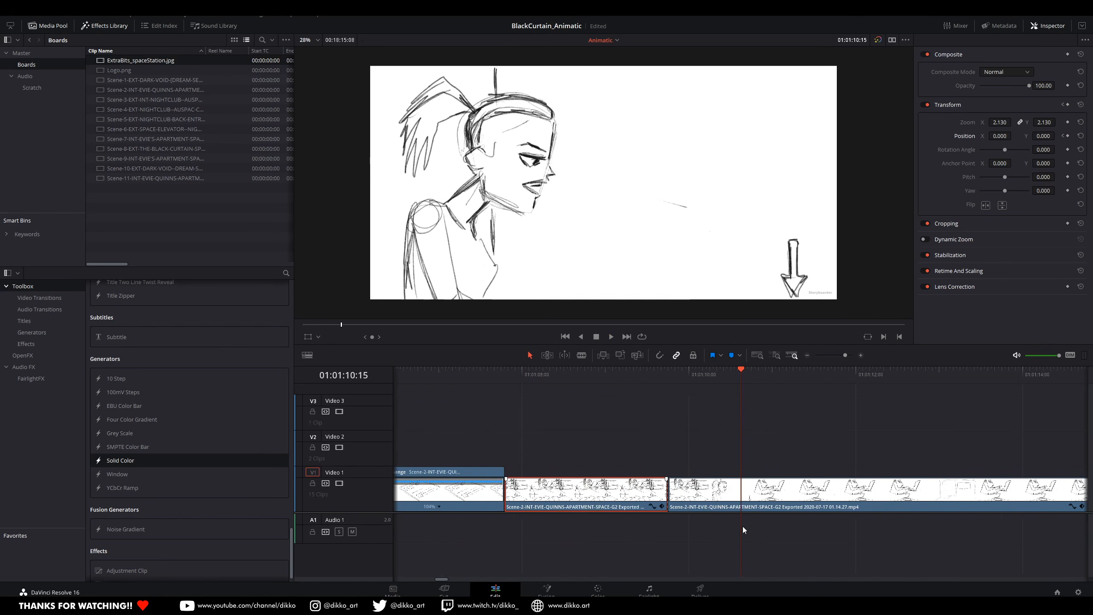
{"action": "left_click", "coordinate": [582, 371]}
{"action": "left_click_drag", "start_coordinate": [588, 374], "coordinate": [598, 375]}
{"action": "scroll", "coordinate": [743, 507], "scroll_direction": "down", "scroll_amount": 8}
{"action": "left_click_drag", "start_coordinate": [651, 489], "coordinate": [698, 489]}
{"action": "scroll", "coordinate": [697, 489], "scroll_direction": "up", "scroll_amount": 6}
{"action": "scroll", "coordinate": [689, 485], "scroll_direction": "right", "scroll_amount": 2}
{"action": "key", "text": "n"}
{"action": "key", "text": "ctrl+s"}
Step: Switch to File Explorer, open the Scene-2 storyboard's images folder and import the board-7 posterframe into the Boards bin
{"action": "key", "text": "alt+Tab"}
{"action": "double_click", "coordinate": [745, 149]}
{"action": "double_click", "coordinate": [758, 132]}
{"action": "double_click", "coordinate": [758, 156]}
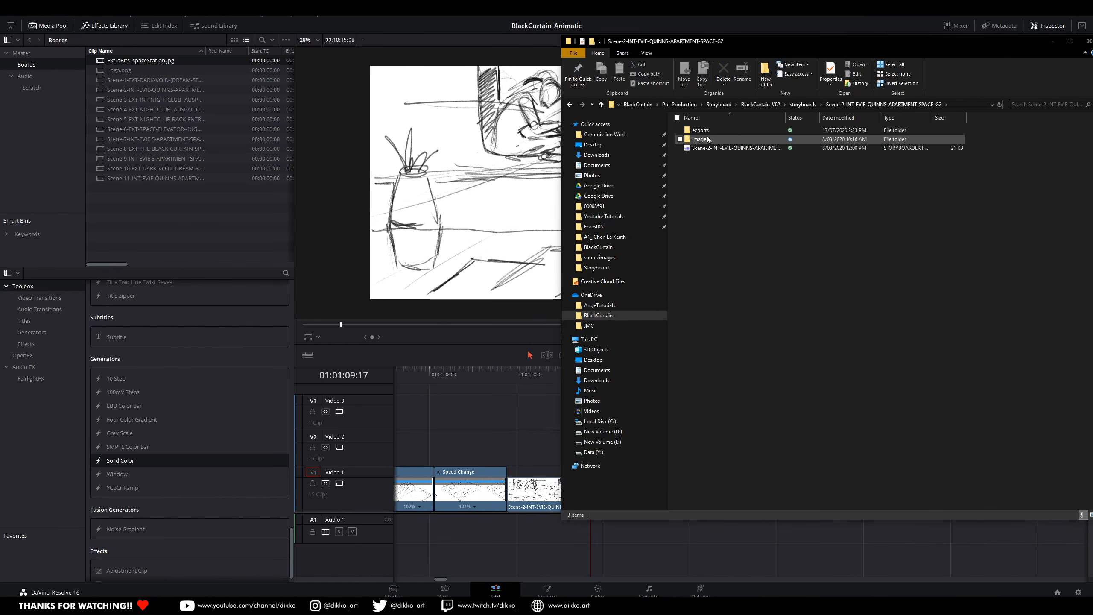
{"action": "double_click", "coordinate": [731, 130]}
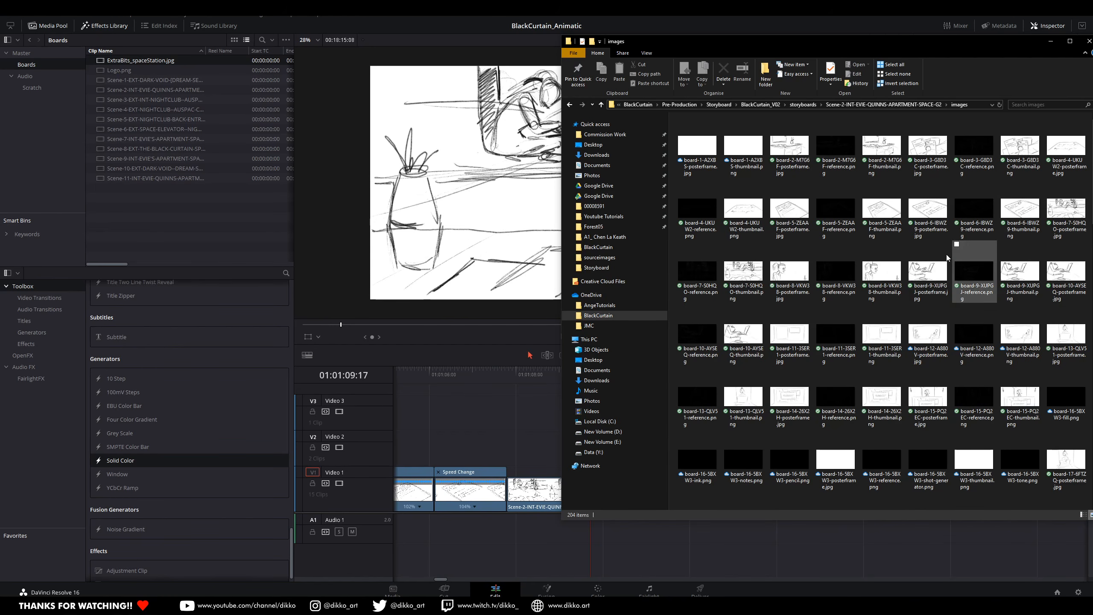
{"action": "left_click_drag", "start_coordinate": [1066, 209], "coordinate": [174, 223]}
Step: Place the board-7 posterframe right after the animated clip, trim it to end at 01:01:10:09 and play the sequence
{"action": "left_click_drag", "start_coordinate": [153, 60], "coordinate": [598, 502]}
{"action": "left_click_drag", "start_coordinate": [809, 495], "coordinate": [620, 496]}
{"action": "left_click", "coordinate": [495, 378]}
{"action": "key", "text": "space"}
{"action": "key", "text": "space"}
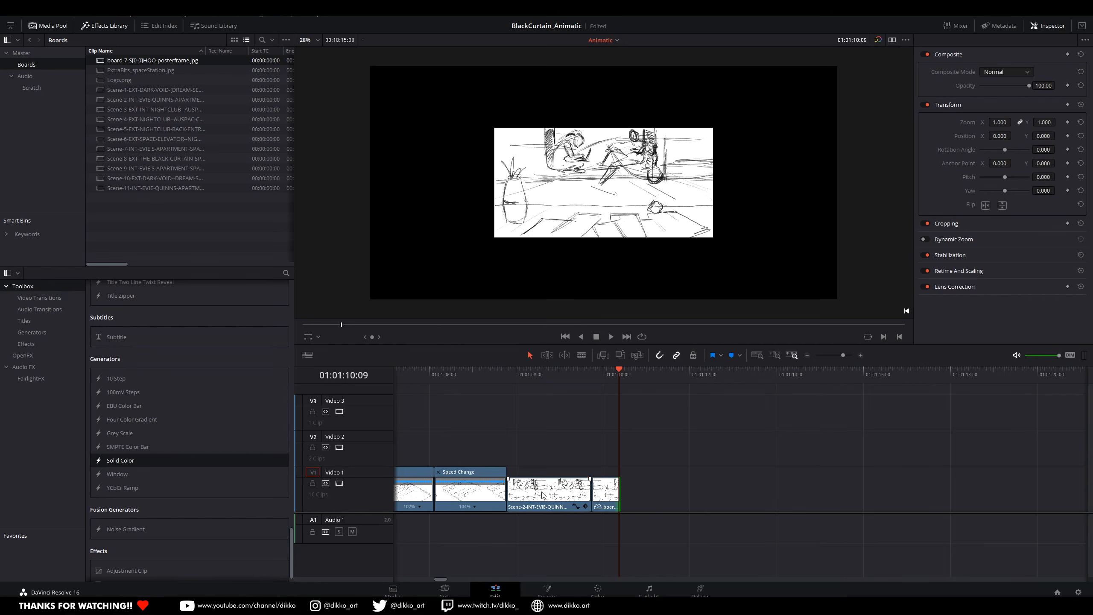
{"action": "left_click", "coordinate": [604, 383]}
{"action": "left_click", "coordinate": [437, 375]}
{"action": "key", "text": "space"}
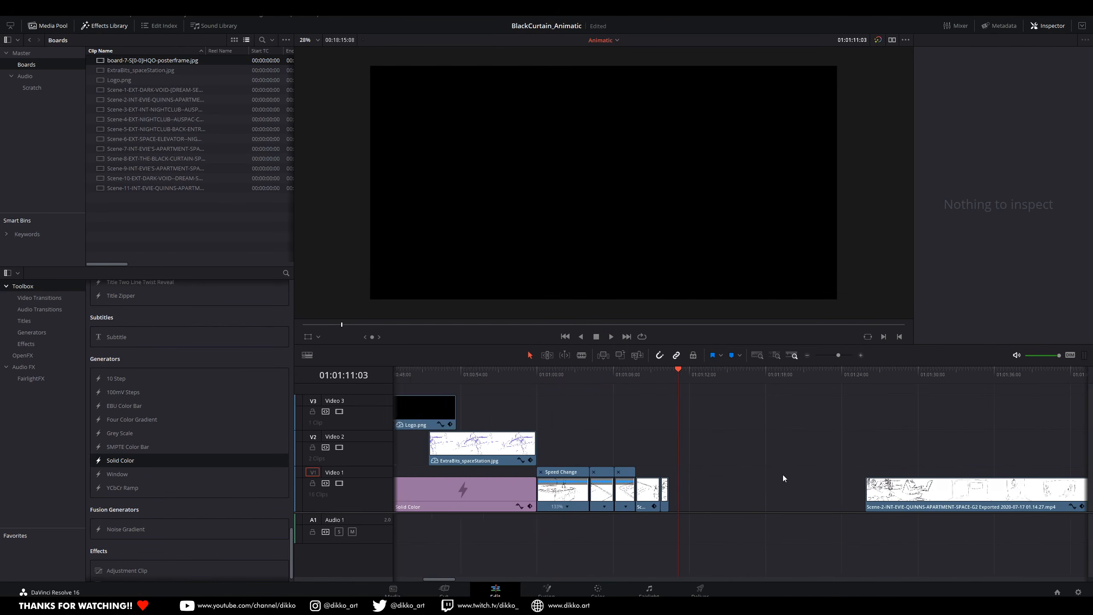
Step: Add the Blackcurtain voice-over recording from the Scratch bin to Audio 1 under the long Scene-2 clip, and play it
{"action": "left_click", "coordinate": [32, 87]}
{"action": "left_click_drag", "start_coordinate": [136, 60], "coordinate": [625, 535]}
{"action": "left_click", "coordinate": [580, 374]}
{"action": "left_click", "coordinate": [621, 371]}
{"action": "key", "text": "space"}
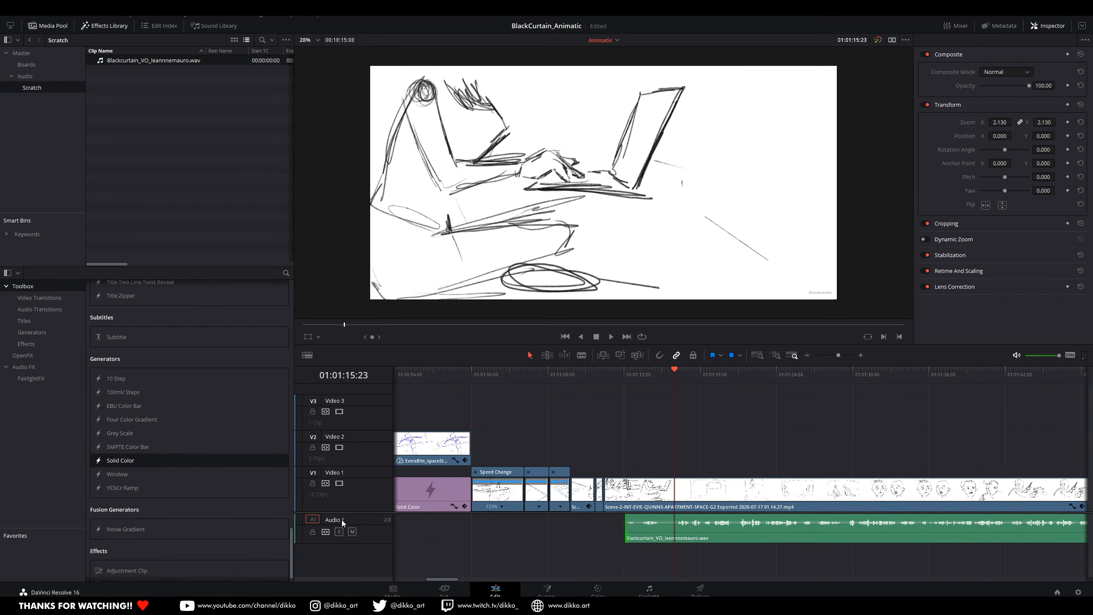
Step: Open the Fairlight page, add an Audio 2 track and play the start of the voice-over
{"action": "left_click", "coordinate": [333, 535]}
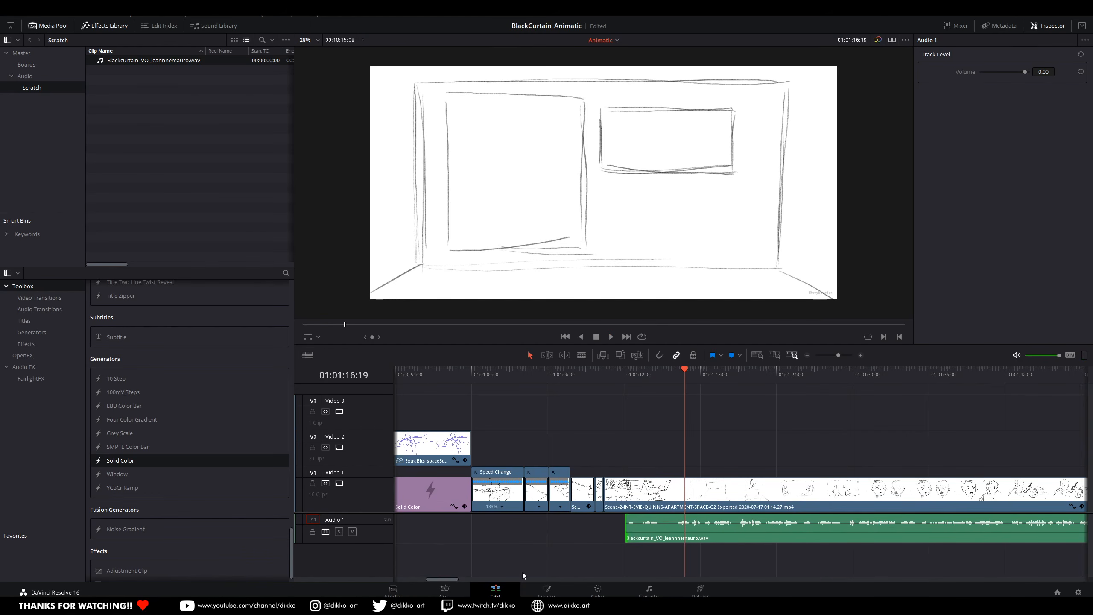
{"action": "key", "text": "shift+7"}
{"action": "right_click", "coordinate": [312, 428]}
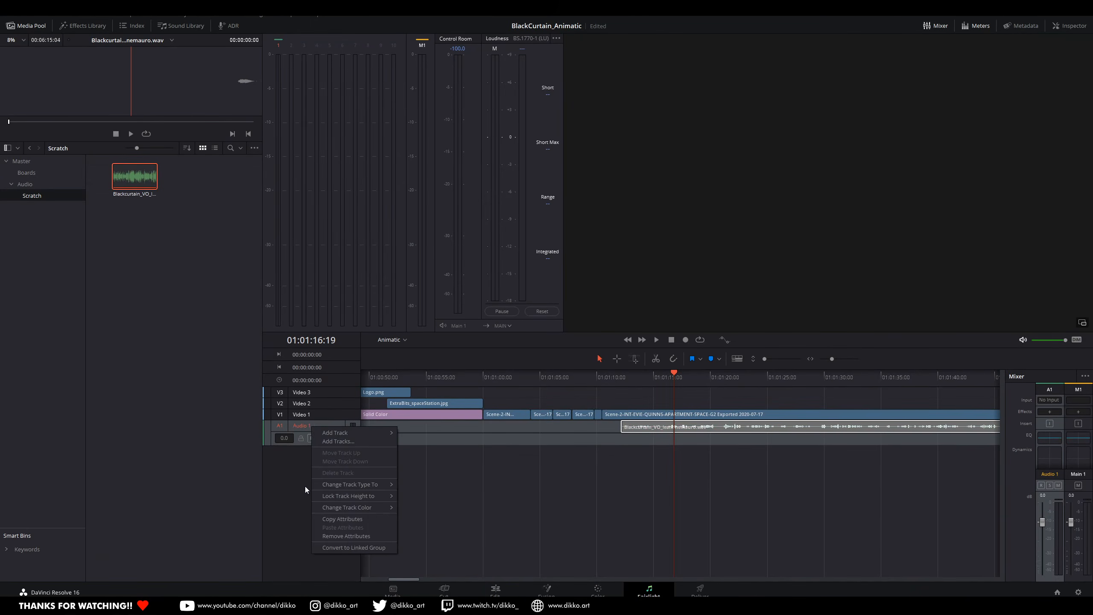
{"action": "left_click", "coordinate": [417, 482]}
{"action": "mouse_move", "coordinate": [669, 438]}
{"action": "left_mouse_down"}
{"action": "mouse_move", "coordinate": [665, 455]}
{"action": "mouse_move", "coordinate": [665, 433]}
{"action": "left_mouse_up"}
{"action": "left_click", "coordinate": [620, 377]}
{"action": "key", "text": "space"}
{"action": "key", "text": "space"}
{"action": "left_click", "coordinate": [340, 454]}
Step: Delete the Audio 2 track and add a new mono audio track in its place
{"action": "right_click", "coordinate": [306, 452]}
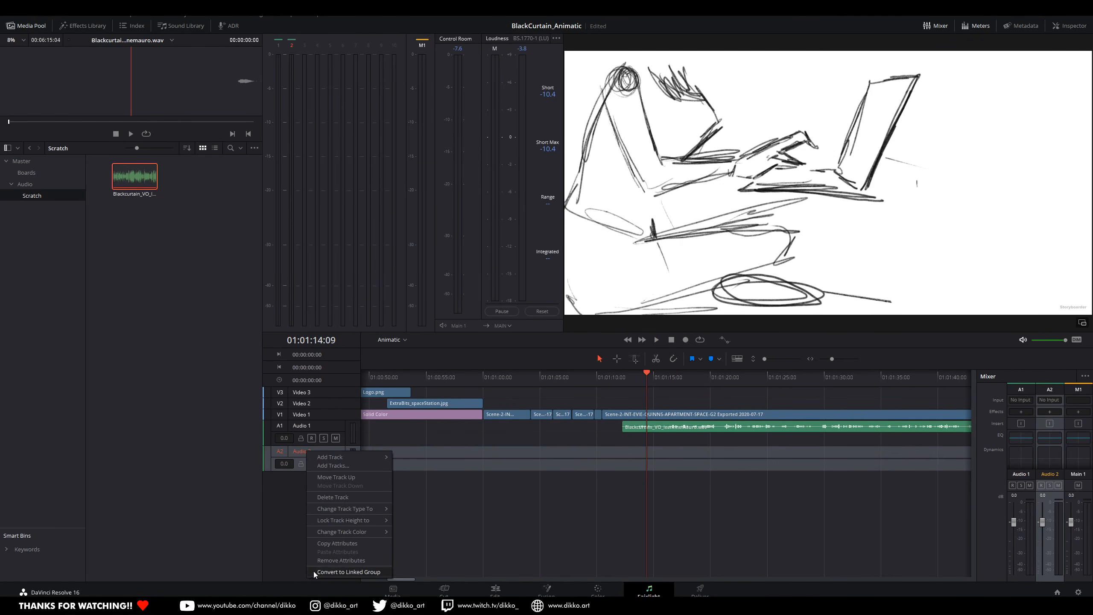
{"action": "left_click", "coordinate": [340, 560]}
{"action": "key", "text": "Escape"}
{"action": "right_click", "coordinate": [305, 453]}
{"action": "left_click", "coordinate": [331, 500]}
{"action": "right_click", "coordinate": [296, 495]}
{"action": "mouse_move", "coordinate": [335, 373]}
{"action": "left_click", "coordinate": [412, 374]}
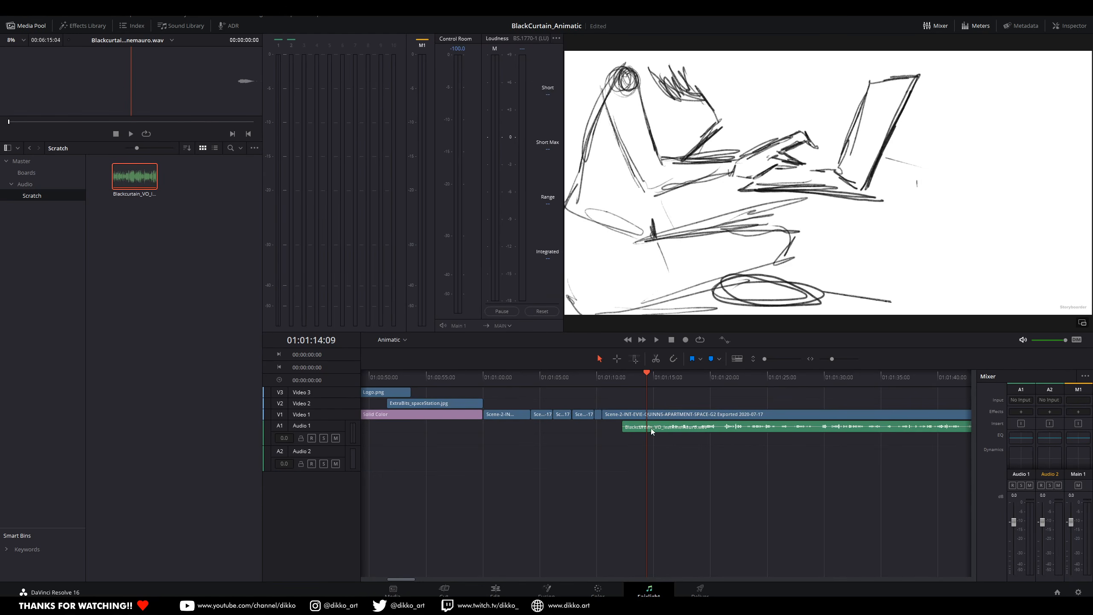
Step: Move the Blackcurtain voice-over onto Audio 2 to start at about 01:01:11, play it and return to the Edit page
{"action": "left_click_drag", "start_coordinate": [651, 428], "coordinate": [637, 456]}
{"action": "left_click", "coordinate": [601, 383]}
{"action": "key", "text": "space"}
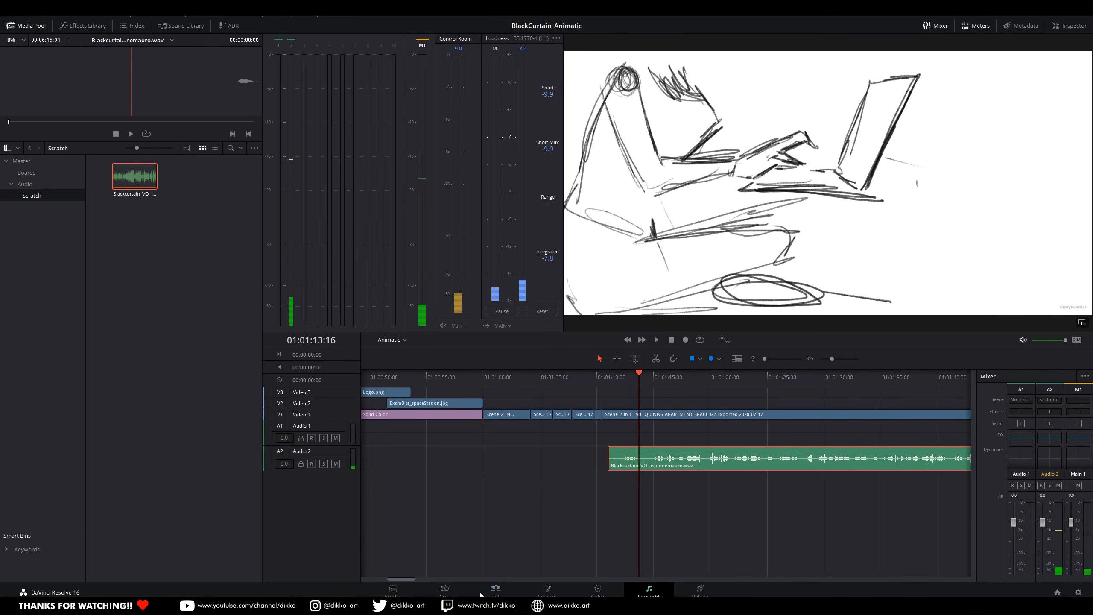
{"action": "key", "text": "shift+4"}
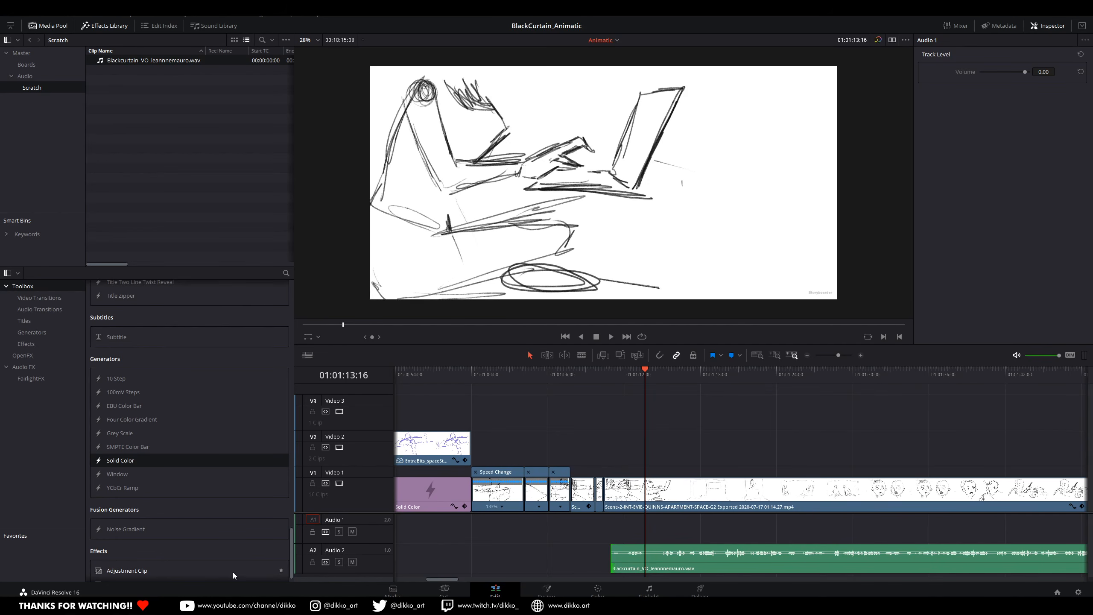
Step: Play the voice-over, split it at about 01:01:13:18 and move the remainder to start at about 01:01:24:20
{"action": "left_click", "coordinate": [601, 375]}
{"action": "key", "text": "space"}
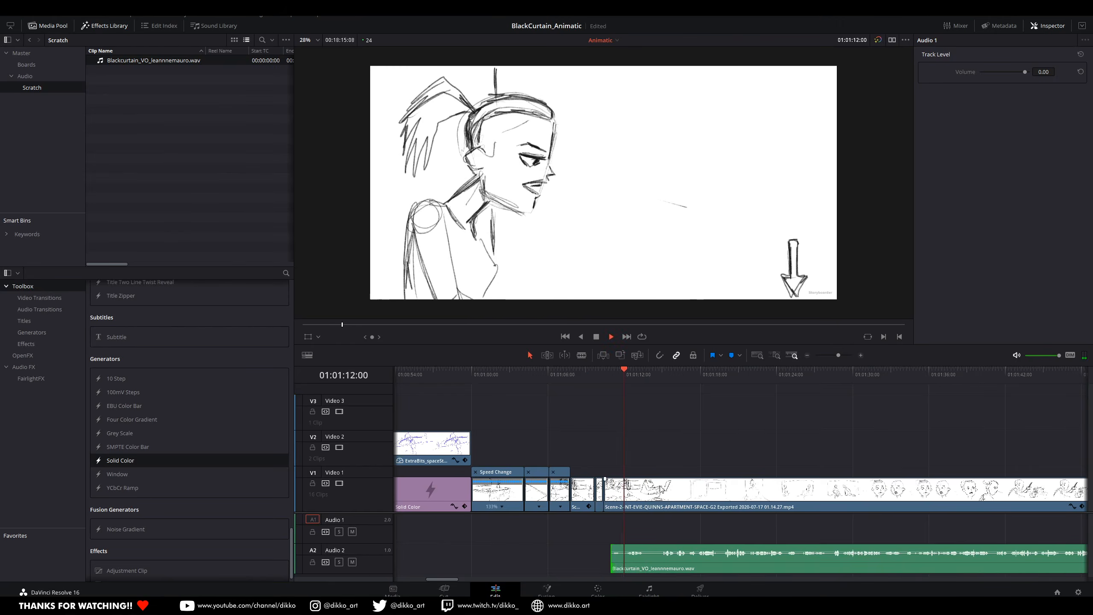
{"action": "key", "text": "space"}
{"action": "left_click_drag", "start_coordinate": [654, 379], "coordinate": [603, 378]}
{"action": "key", "text": "space"}
Step: Play and scrub through the long Scene-2 clip, then split it at 01:01:20:07
{"action": "key", "text": "space"}
{"action": "key", "text": "space"}
{"action": "scroll", "coordinate": [724, 524], "scroll_direction": "up", "scroll_amount": 3}
{"action": "left_click", "coordinate": [543, 567]}
{"action": "key", "text": "ctrl+b"}
{"action": "left_click_drag", "start_coordinate": [598, 567], "coordinate": [942, 578]}
{"action": "key", "text": "space"}
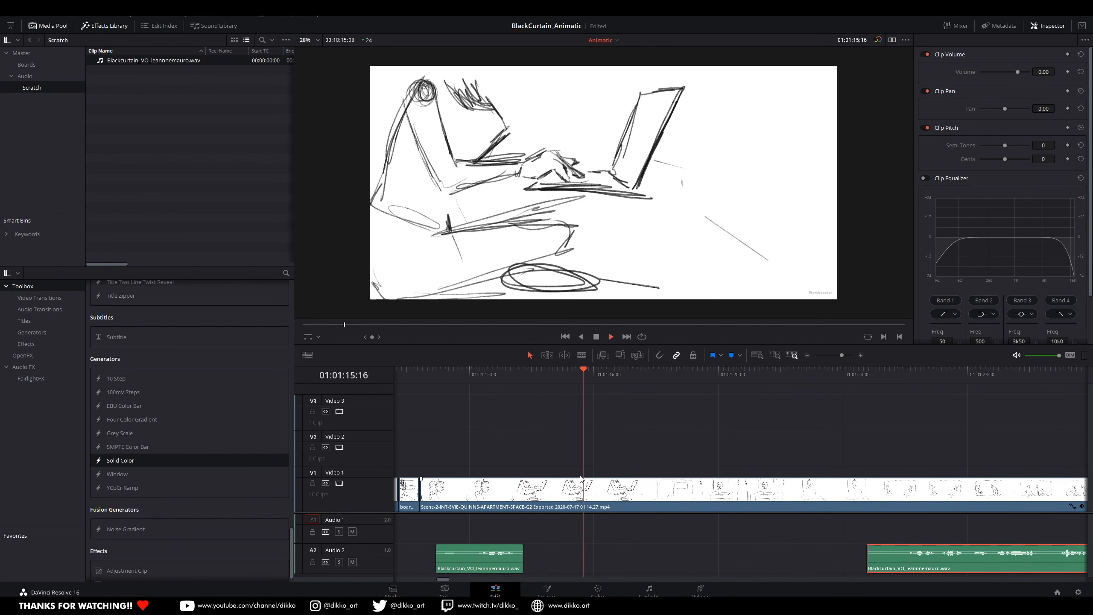
{"action": "left_click", "coordinate": [780, 378]}
{"action": "left_click", "coordinate": [763, 382]}
{"action": "left_click", "coordinate": [773, 381]}
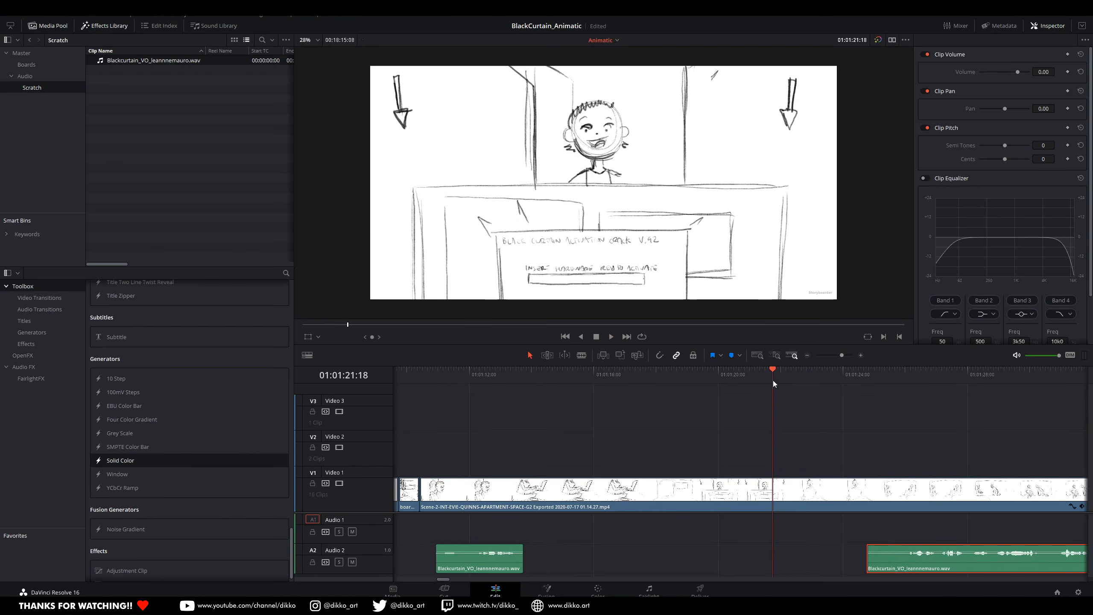
{"action": "left_click", "coordinate": [728, 376]}
{"action": "key", "text": "space"}
{"action": "left_click", "coordinate": [738, 482]}
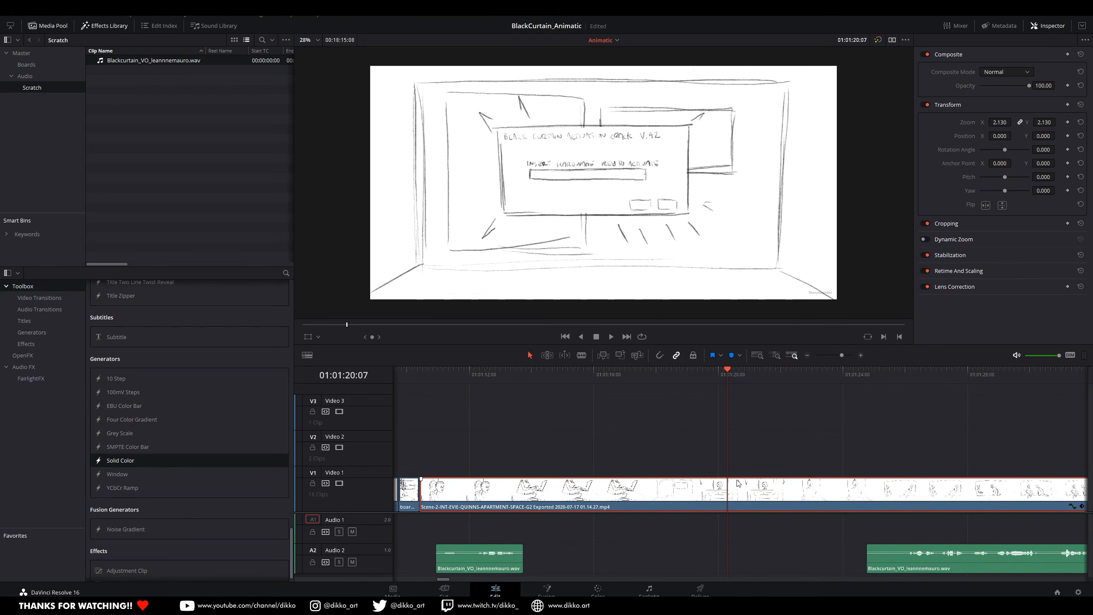
{"action": "key", "text": "ctrl+b"}
Step: Play the first Scene-2 part, then move all scene clips after 01:01:20:07 far later to free timeline space
{"action": "scroll", "coordinate": [757, 521], "scroll_direction": "left", "scroll_amount": 5}
{"action": "left_click", "coordinate": [536, 377]}
{"action": "key", "text": "space"}
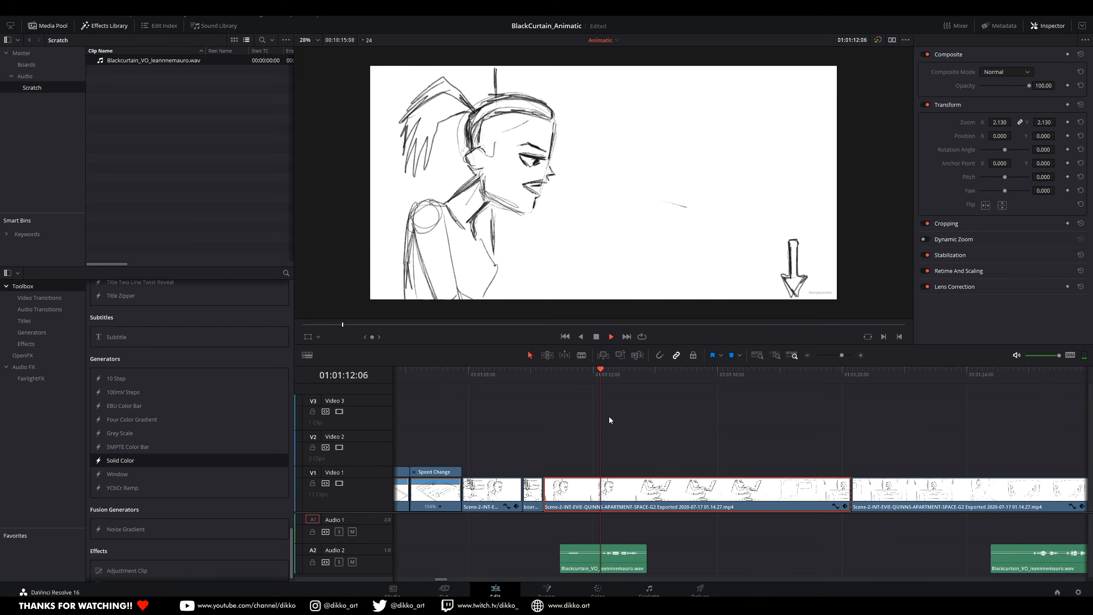
{"action": "left_click", "coordinate": [636, 415]}
{"action": "key", "text": "space"}
{"action": "left_click_drag", "start_coordinate": [635, 416], "coordinate": [963, 461]}
{"action": "left_click_drag", "start_coordinate": [588, 376], "coordinate": [795, 448]}
{"action": "scroll", "coordinate": [797, 451], "scroll_direction": "down", "scroll_amount": 8}
{"action": "left_click_drag", "start_coordinate": [750, 503], "coordinate": [630, 491]}
{"action": "scroll", "coordinate": [801, 506], "scroll_direction": "down", "scroll_amount": 8}
{"action": "scroll", "coordinate": [834, 515], "scroll_direction": "up", "scroll_amount": 12}
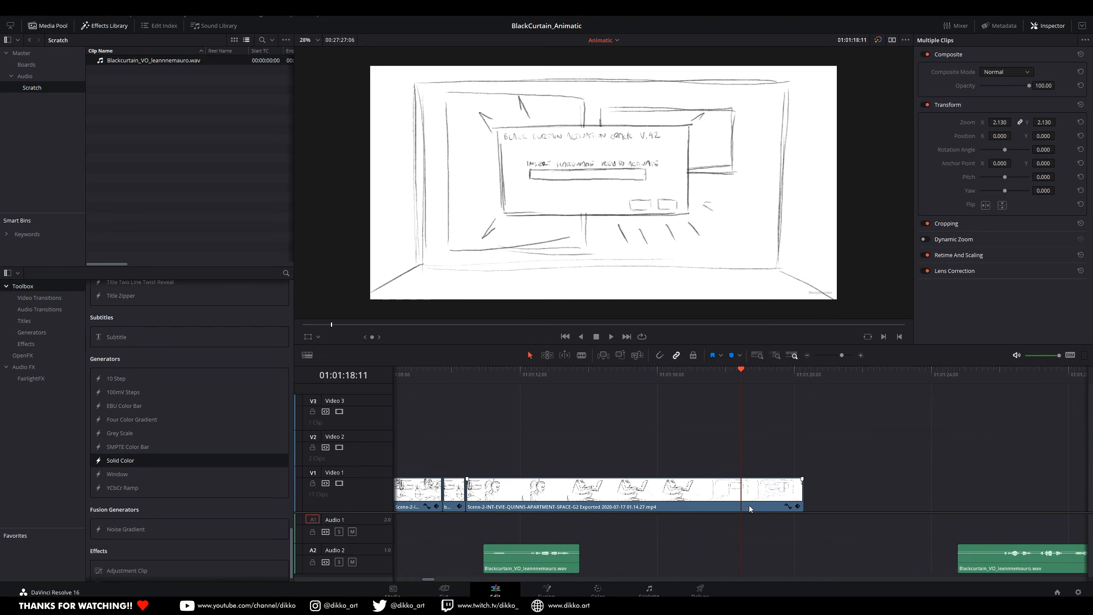
Step: Cut the Scene-2 section between 01:01:13:18 and 01:01:14:19 out of Video 1 and close the gap
{"action": "left_click", "coordinate": [476, 375]}
{"action": "key", "text": "space"}
{"action": "key", "text": "space"}
{"action": "key", "text": "ctrl+b"}
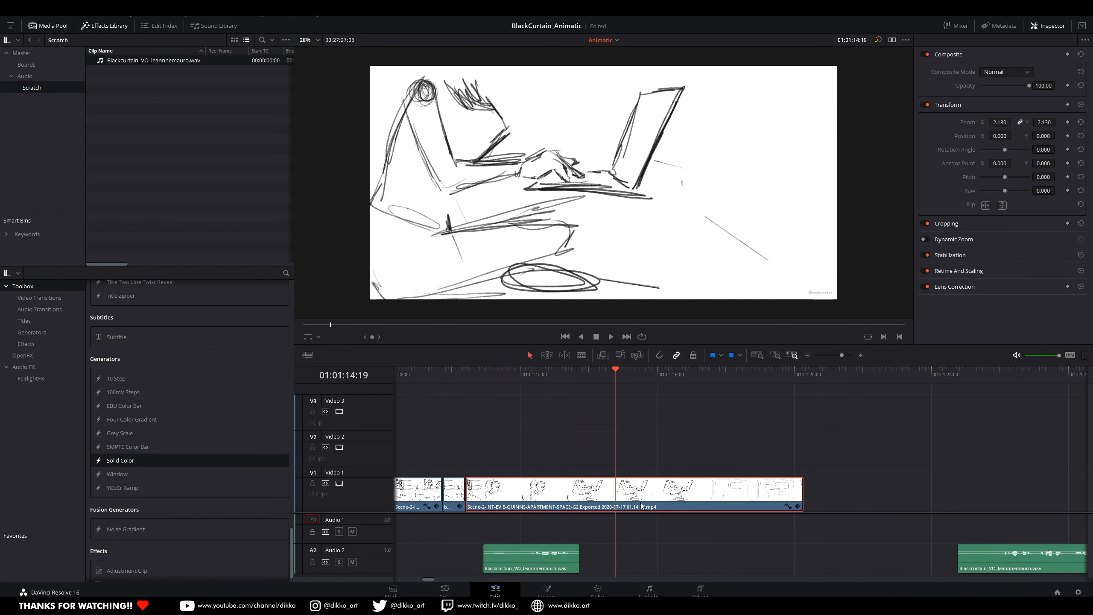
{"action": "mouse_move", "coordinate": [568, 376]}
{"action": "left_mouse_down"}
{"action": "mouse_move", "coordinate": [579, 372]}
{"action": "mouse_move", "coordinate": [550, 392]}
{"action": "mouse_move", "coordinate": [594, 371]}
{"action": "mouse_move", "coordinate": [576, 368]}
{"action": "left_mouse_up"}
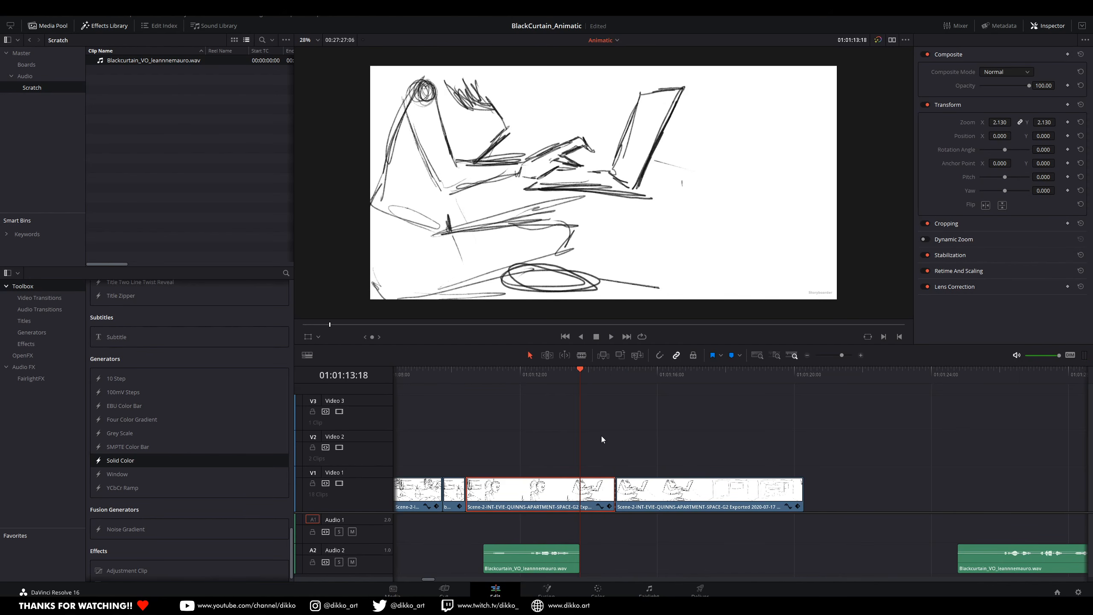
{"action": "key", "text": "ctrl+b"}
{"action": "left_click", "coordinate": [605, 497]}
{"action": "key", "text": "BackSpace"}
{"action": "left_click_drag", "start_coordinate": [645, 502], "coordinate": [610, 504]}
Step: Turn on snapping, split the following Scene-2 clip at 01:01:14:15, delete the short piece after it and close the gap
{"action": "key", "text": "n"}
{"action": "key", "text": "space"}
{"action": "key", "text": "ctrl+b"}
{"action": "mouse_move", "coordinate": [637, 371]}
{"action": "left_mouse_down"}
{"action": "mouse_move", "coordinate": [629, 379]}
{"action": "mouse_move", "coordinate": [639, 381]}
{"action": "left_mouse_up"}
{"action": "key", "text": "Left"}
{"action": "key", "text": "BackSpace"}
{"action": "left_click_drag", "start_coordinate": [664, 499], "coordinate": [637, 499]}
Step: Play the edit, split the last Scene-2 clip at 01:01:16:14 and move its remainder to start at about 01:01:20:10
{"action": "left_click", "coordinate": [553, 373]}
{"action": "key", "text": "space"}
{"action": "key", "text": "space"}
{"action": "left_click", "coordinate": [544, 377]}
{"action": "key", "text": "space"}
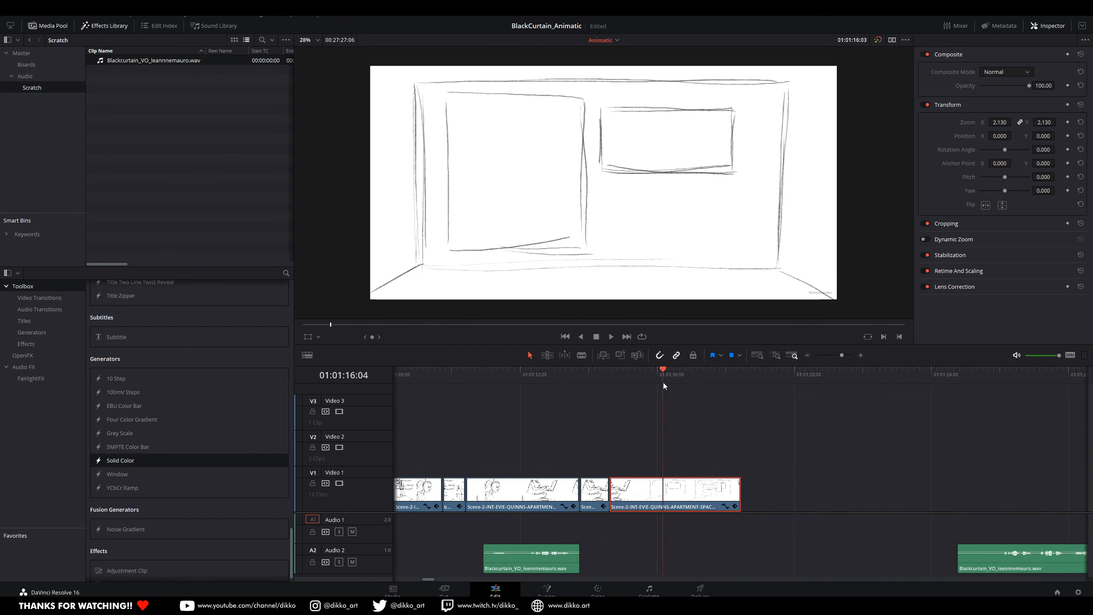
{"action": "key", "text": "space"}
{"action": "key", "text": "Left"}
{"action": "key", "text": "Right"}
{"action": "key", "text": "Left"}
{"action": "key", "text": "ctrl+b"}
{"action": "left_click_drag", "start_coordinate": [700, 491], "coordinate": [808, 510]}
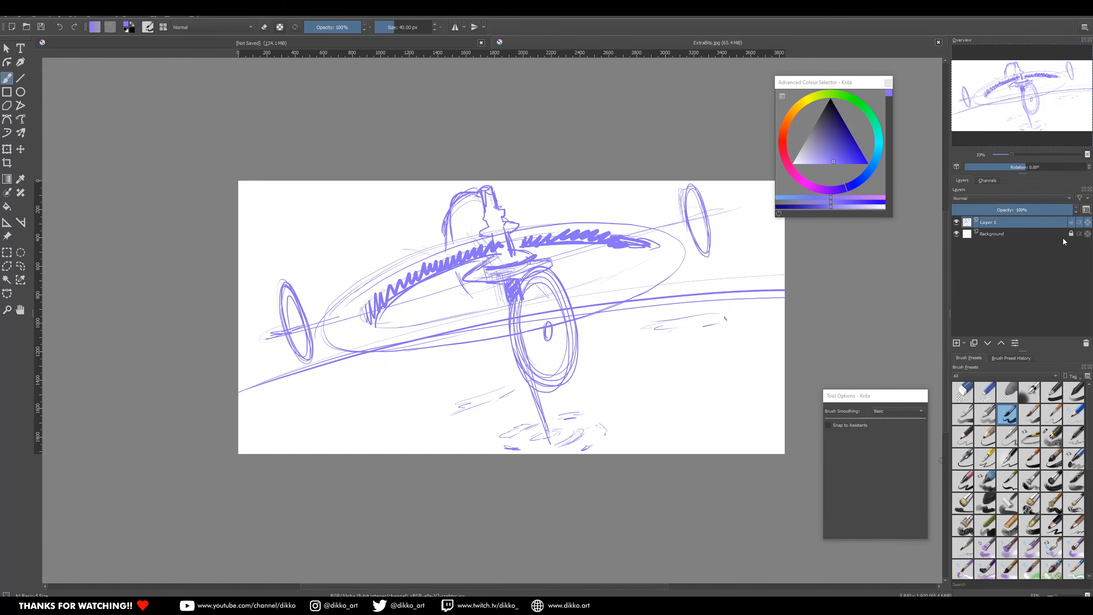
Step: Switch to Krita, hide Layer 1 and sketch a purple face with eyebrows, eyes, nose and mouth on a new layer
{"action": "left_click", "coordinate": [957, 234]}
{"action": "left_click_drag", "start_coordinate": [464, 278], "coordinate": [475, 302]}
{"action": "key", "text": "ctrl+z"}
{"action": "left_click_drag", "start_coordinate": [489, 276], "coordinate": [489, 299]}
{"action": "key", "text": "ctrl+z"}
{"action": "left_click_drag", "start_coordinate": [426, 280], "coordinate": [464, 248]}
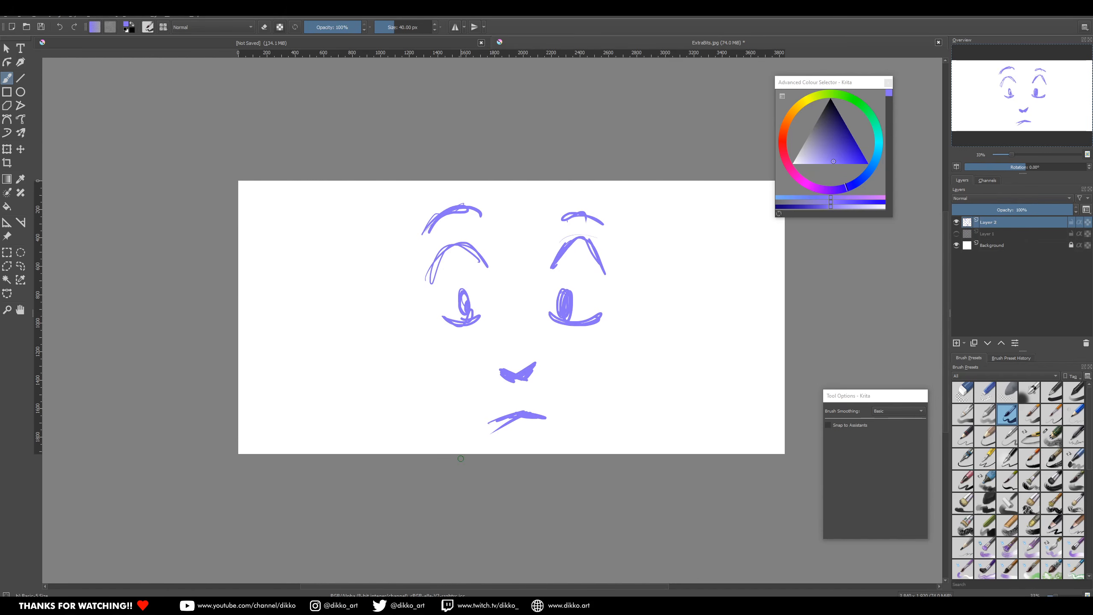
Step: Save the face drawing and, in File Explorer's Storyboard folder, rename ExtraBits.jpg as ExtraBits_Eyes.jpg
{"action": "key", "text": "ctrl+s"}
{"action": "left_click", "coordinate": [708, 420]}
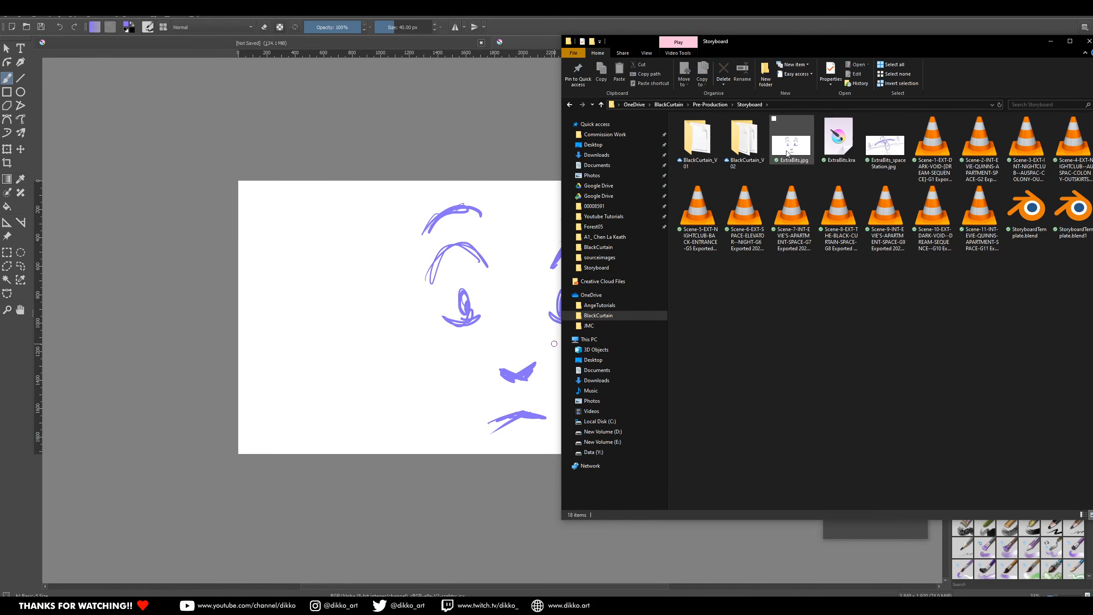
{"action": "left_click", "coordinate": [786, 162]}
{"action": "left_click", "coordinate": [783, 162]}
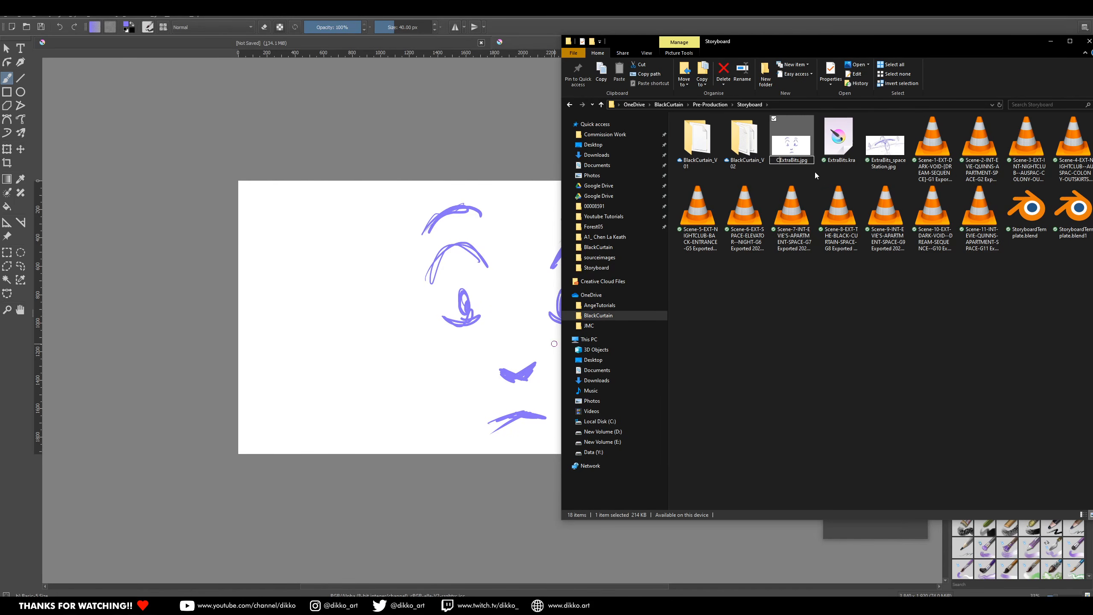
{"action": "type", "text": "_Eyes"}
{"action": "key", "text": "Return"}
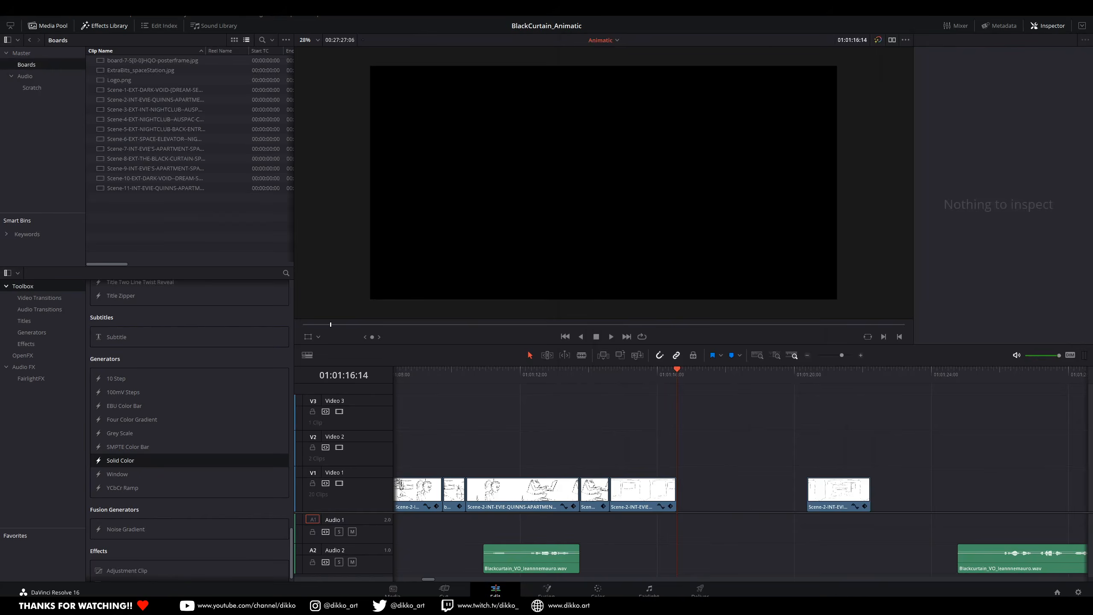
Step: Import ExtraBits_Eyes.jpg into Resolve's Boards bin, place it on Video 1 at 01:01:16:14 and trim it to about 1.6 seconds
{"action": "key", "text": "alt+Tab"}
{"action": "left_click_drag", "start_coordinate": [837, 142], "coordinate": [129, 216]}
{"action": "left_click_drag", "start_coordinate": [130, 70], "coordinate": [672, 447]}
{"action": "left_click", "coordinate": [767, 450]}
{"action": "left_click_drag", "start_coordinate": [846, 449], "coordinate": [731, 449]}
{"action": "left_click_drag", "start_coordinate": [698, 441], "coordinate": [700, 477]}
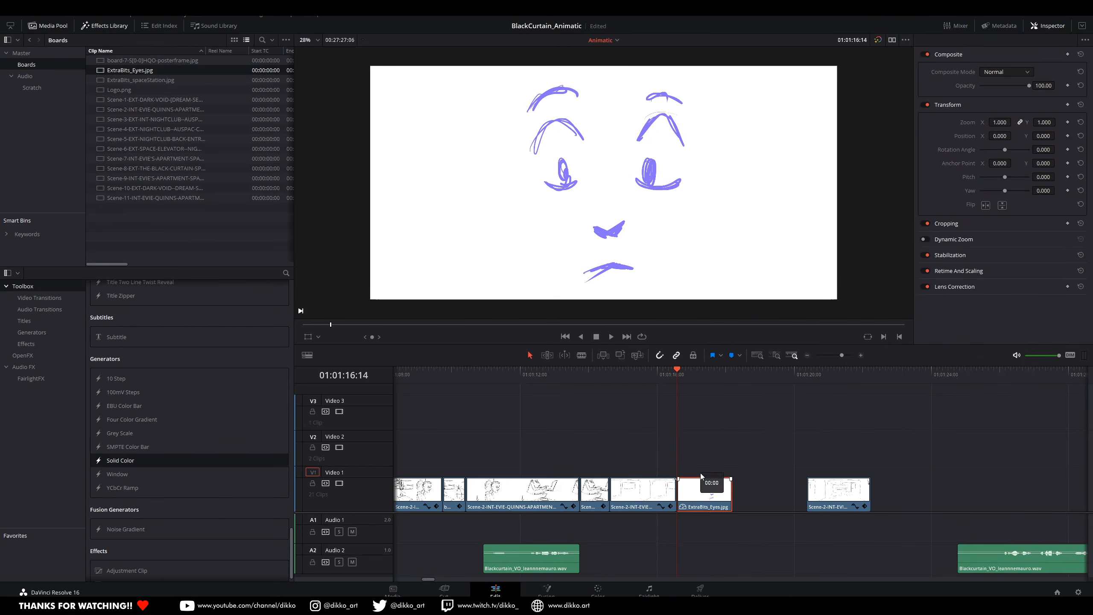
Step: Animate the zoom of the ExtraBits_Eyes clip with a start keyframe and a larger value near its end, and play it
{"action": "left_click", "coordinate": [1068, 122]}
{"action": "scroll", "coordinate": [787, 466], "scroll_direction": "up", "scroll_amount": 3}
{"action": "left_click", "coordinate": [797, 376]}
{"action": "left_click_drag", "start_coordinate": [1049, 122], "coordinate": [1052, 122]}
{"action": "left_click", "coordinate": [758, 376]}
{"action": "key", "text": "space"}
Step: Move the split-off Scene-2 remainder to start at 01:01:17:16, directly after the eyes drawing, and play the sequence
{"action": "left_click_drag", "start_coordinate": [813, 377], "coordinate": [812, 378]}
{"action": "scroll", "coordinate": [708, 482], "scroll_direction": "right", "scroll_amount": 5}
{"action": "left_click_drag", "start_coordinate": [843, 490], "coordinate": [629, 491]}
{"action": "left_click", "coordinate": [477, 374]}
{"action": "key", "text": "space"}
{"action": "key", "text": "Up"}
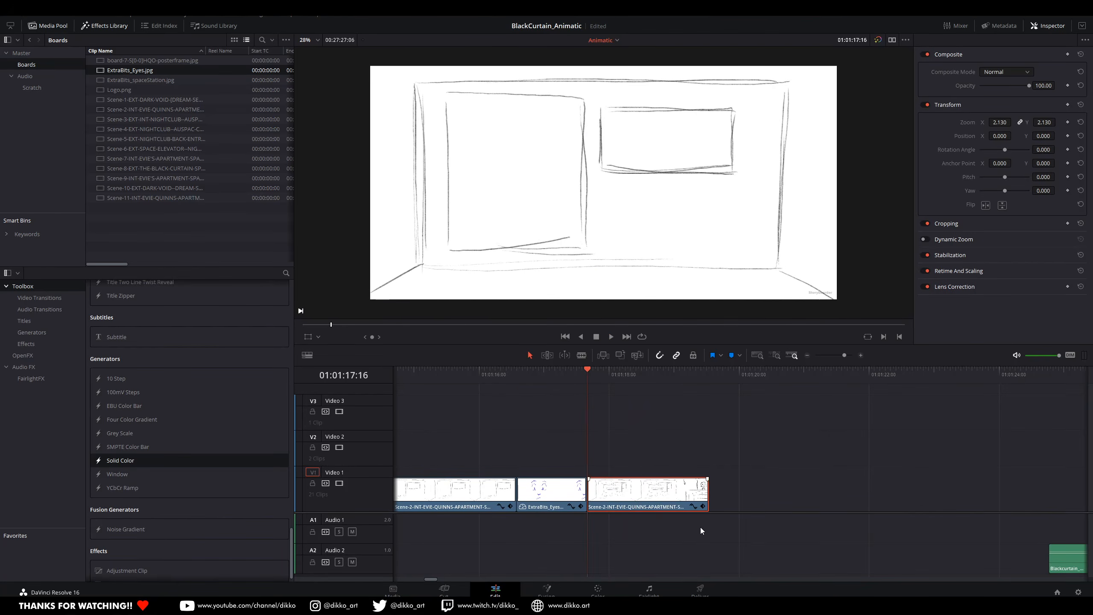
Step: Extend the head of the Scene-2 clip after the eyes drawing so it runs from 01:01:17:16 to about 01:01:20:07
{"action": "scroll", "coordinate": [700, 527], "scroll_direction": "up", "scroll_amount": 2}
{"action": "left_click_drag", "start_coordinate": [783, 504], "coordinate": [742, 505]}
{"action": "left_click", "coordinate": [452, 368]}
{"action": "key", "text": "space"}
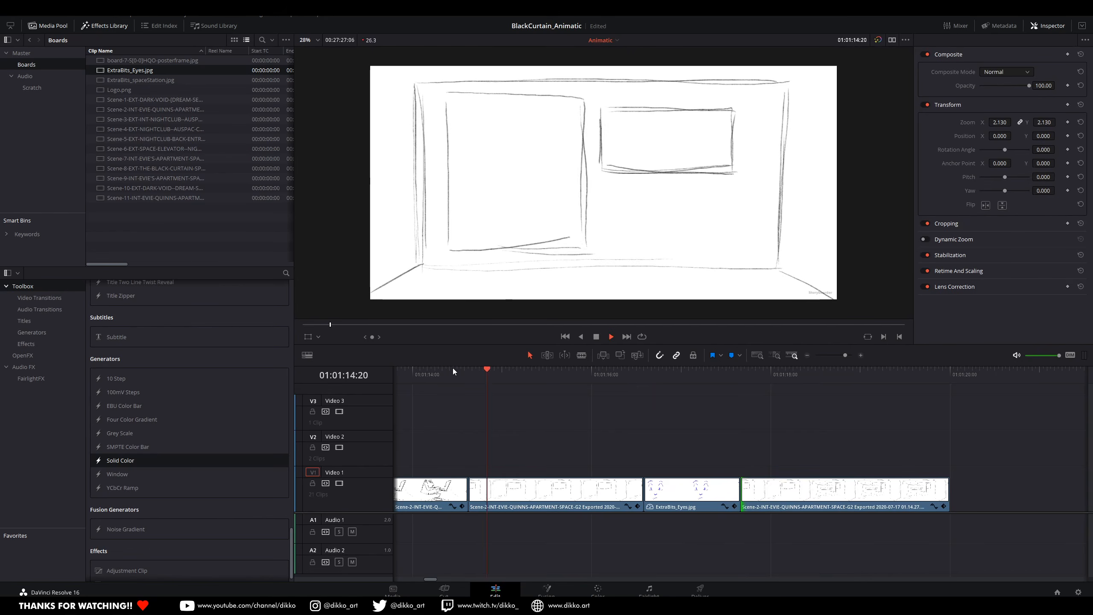
{"action": "key", "text": "space"}
{"action": "left_click", "coordinate": [460, 371]}
{"action": "key", "text": "Down"}
{"action": "left_click_drag", "start_coordinate": [814, 500], "coordinate": [840, 500]}
{"action": "left_click_drag", "start_coordinate": [768, 501], "coordinate": [742, 501]}
Step: Keyframe the zoom of the Scene-2 clip before the eyes drawing from 2.130 at its start to 2.280 at its end
{"action": "left_click", "coordinate": [528, 504]}
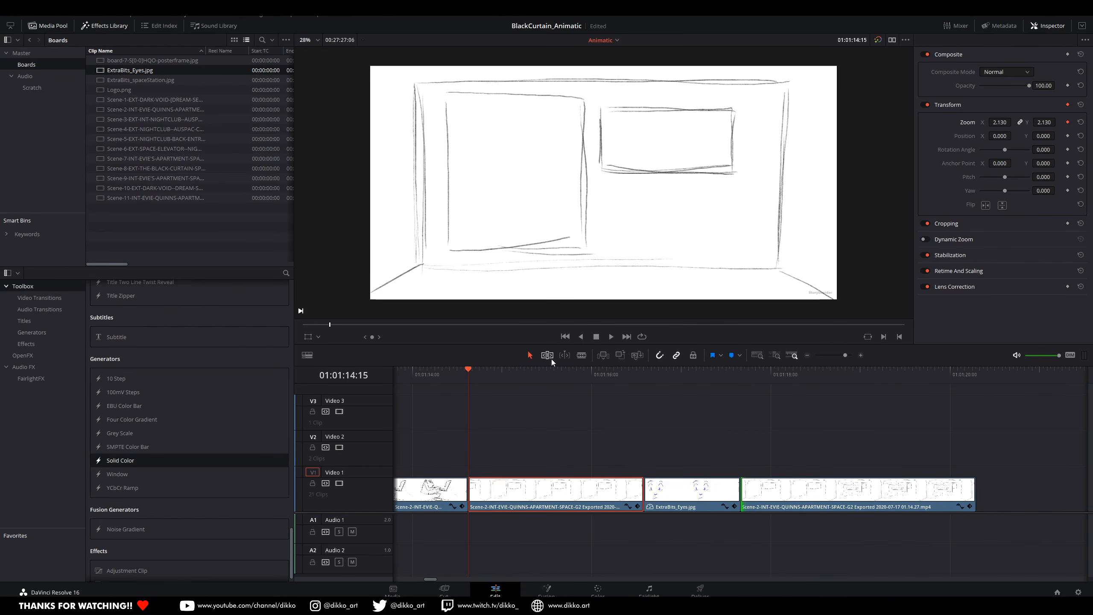
{"action": "key", "text": "Down"}
{"action": "left_click", "coordinate": [471, 376]}
{"action": "key", "text": "space"}
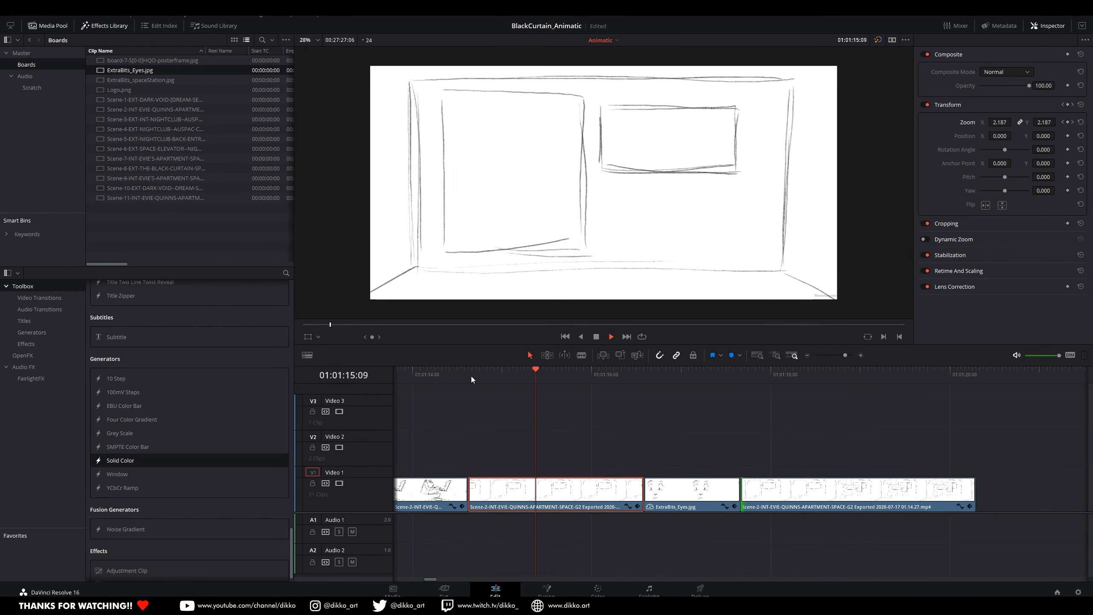
{"action": "key", "text": "space"}
Step: Bring the far-moved long Scene-2 clip back to start at 01:01:20:07, directly after the previous clip, and play it
{"action": "scroll", "coordinate": [555, 532], "scroll_direction": "down", "scroll_amount": 1}
{"action": "scroll", "coordinate": [555, 531], "scroll_direction": "down", "scroll_amount": 3}
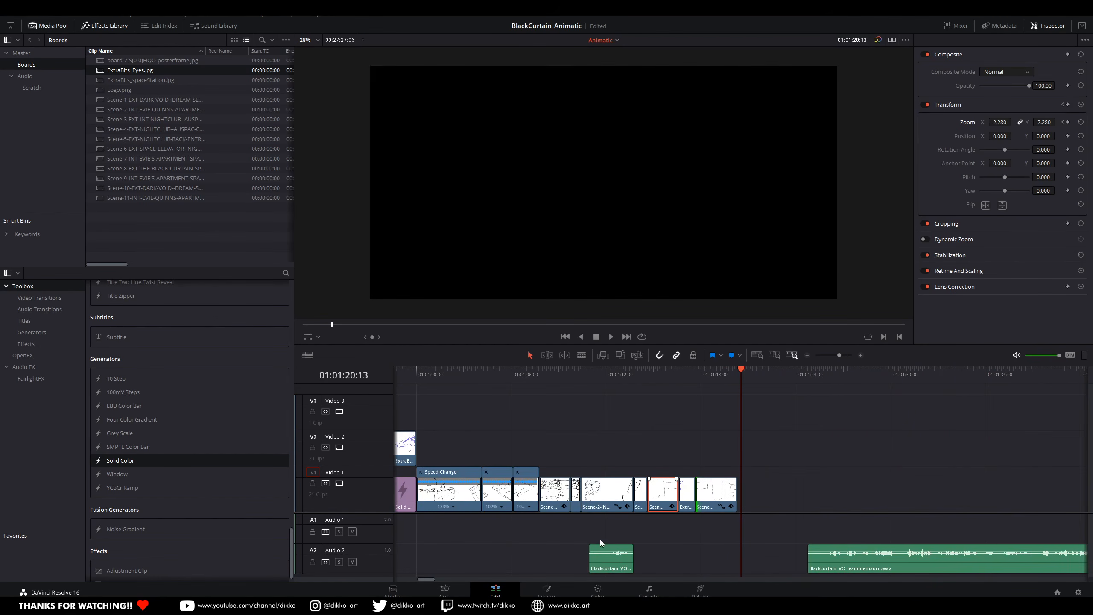
{"action": "scroll", "coordinate": [737, 497], "scroll_direction": "down", "scroll_amount": 8}
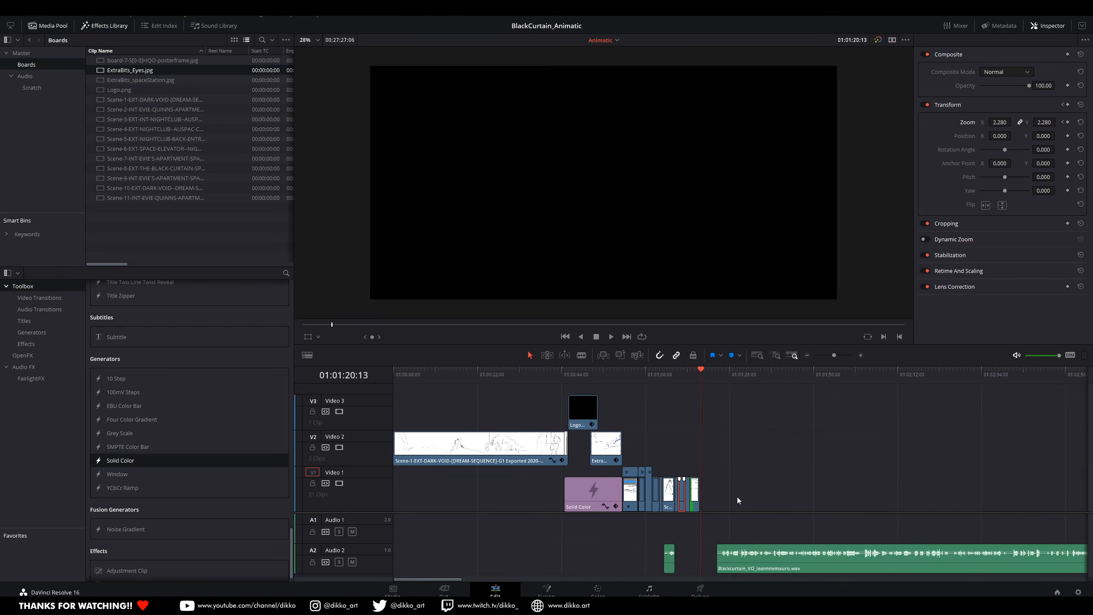
{"action": "left_click_drag", "start_coordinate": [854, 491], "coordinate": [522, 494]}
{"action": "scroll", "coordinate": [879, 498], "scroll_direction": "up", "scroll_amount": 5}
{"action": "scroll", "coordinate": [879, 499], "scroll_direction": "right", "scroll_amount": 2}
{"action": "left_click_drag", "start_coordinate": [991, 482], "coordinate": [680, 477]}
{"action": "scroll", "coordinate": [845, 533], "scroll_direction": "up", "scroll_amount": 6}
{"action": "scroll", "coordinate": [845, 532], "scroll_direction": "right", "scroll_amount": 3}
{"action": "left_click_drag", "start_coordinate": [802, 496], "coordinate": [572, 496]}
{"action": "left_click", "coordinate": [491, 374]}
{"action": "key", "text": "space"}
Step: Move the second voice-over part earlier on Audio 2 to start at about 01:01:19:18 and play it with the boards
{"action": "key", "text": "space"}
{"action": "left_click_drag", "start_coordinate": [753, 556], "coordinate": [821, 555]}
{"action": "left_click_drag", "start_coordinate": [854, 554], "coordinate": [535, 561]}
{"action": "left_click", "coordinate": [461, 374]}
{"action": "key", "text": "space"}
{"action": "key", "text": "space"}
{"action": "scroll", "coordinate": [553, 507], "scroll_direction": "down", "scroll_amount": 2}
{"action": "scroll", "coordinate": [553, 506], "scroll_direction": "left", "scroll_amount": 3}
{"action": "scroll", "coordinate": [553, 506], "scroll_direction": "right", "scroll_amount": 1}
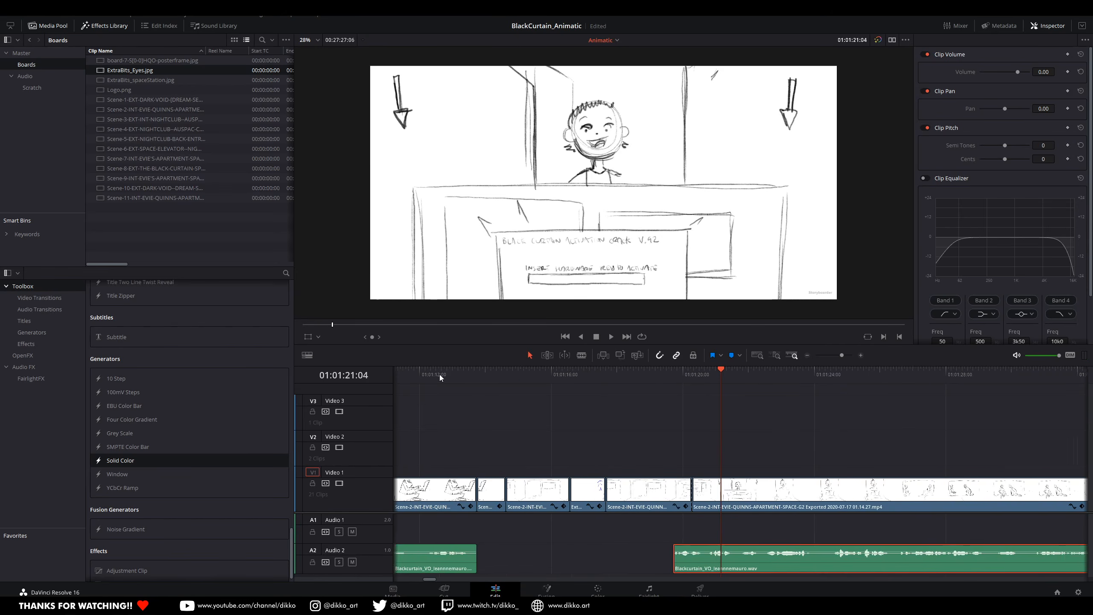
{"action": "left_click", "coordinate": [439, 374]}
{"action": "key", "text": "space"}
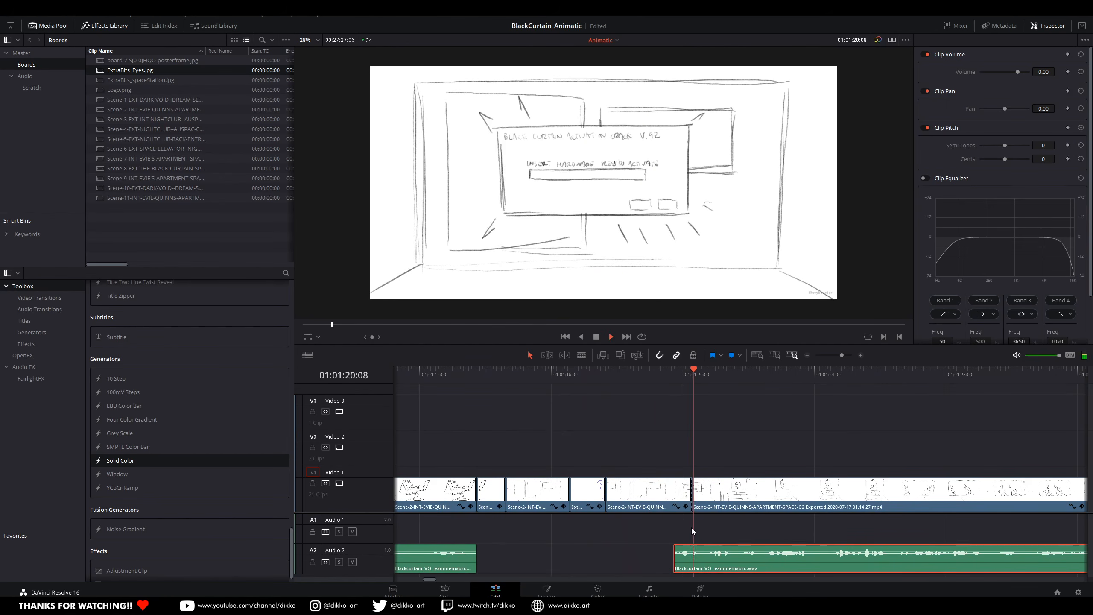
Step: Shift the second voice-over part to start at about 01:01:20:01 and play the long Scene-2 clip against it
{"action": "scroll", "coordinate": [553, 530], "scroll_direction": "right", "scroll_amount": 8}
{"action": "left_click_drag", "start_coordinate": [541, 564], "coordinate": [559, 569]}
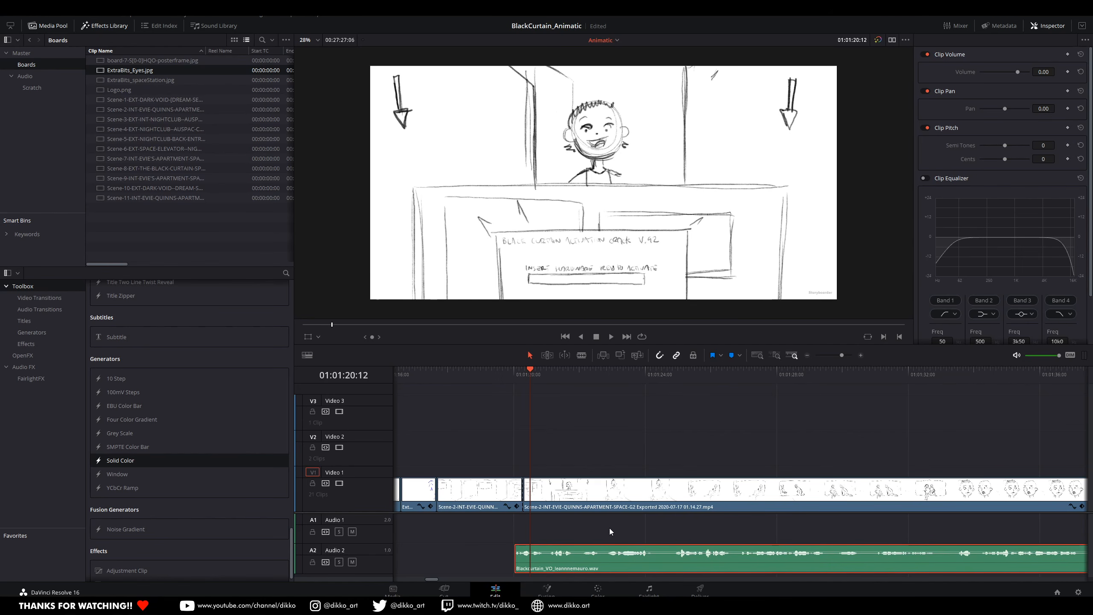
{"action": "scroll", "coordinate": [460, 510], "scroll_direction": "down", "scroll_amount": 4}
{"action": "left_click_drag", "start_coordinate": [559, 375], "coordinate": [587, 393]}
{"action": "key", "text": "space"}
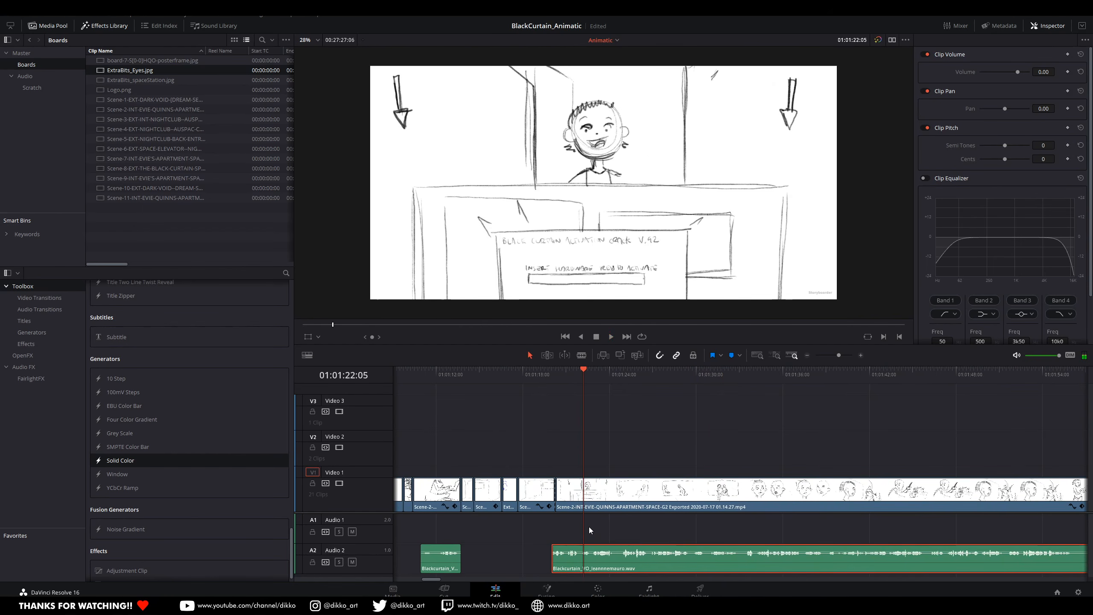
{"action": "key", "text": "space"}
{"action": "left_click_drag", "start_coordinate": [592, 373], "coordinate": [516, 373]}
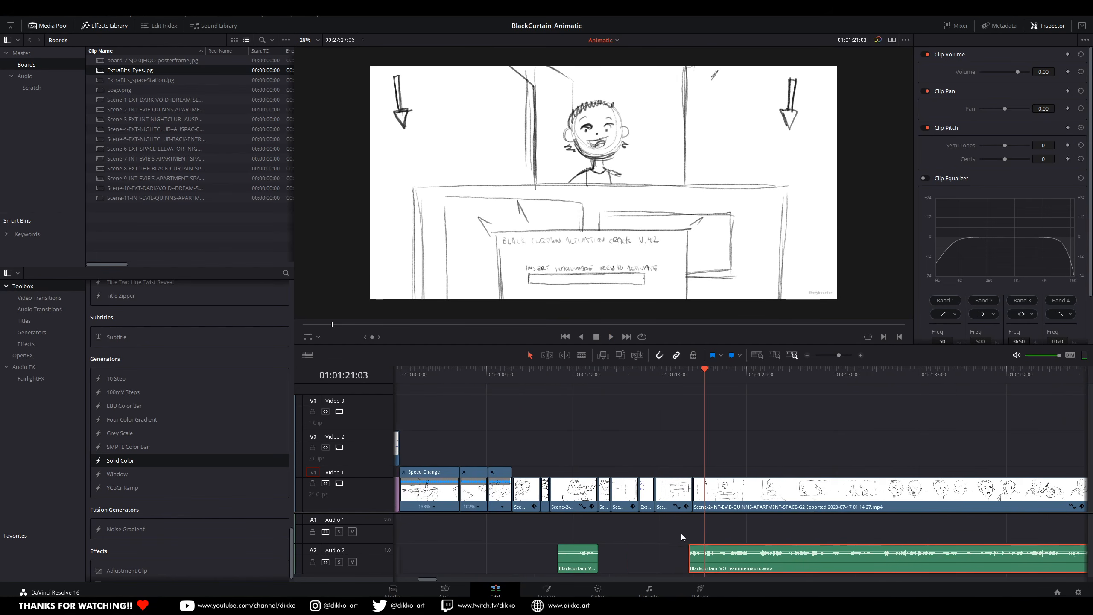
{"action": "scroll", "coordinate": [682, 534], "scroll_direction": "right", "scroll_amount": 3}
{"action": "mouse_move", "coordinate": [323, 605]}
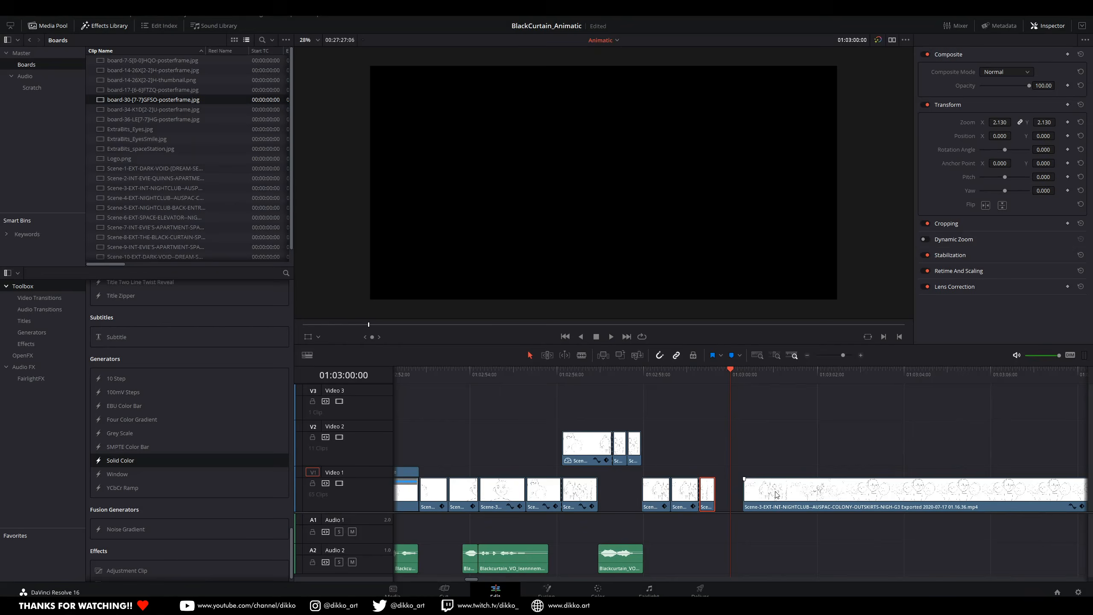
Step: Move the long Scene-3 nightclub clip earlier to start at about 01:02:59:15 and play the sequence
{"action": "left_click_drag", "start_coordinate": [776, 493], "coordinate": [748, 498]}
{"action": "left_click", "coordinate": [644, 373]}
{"action": "key", "text": "space"}
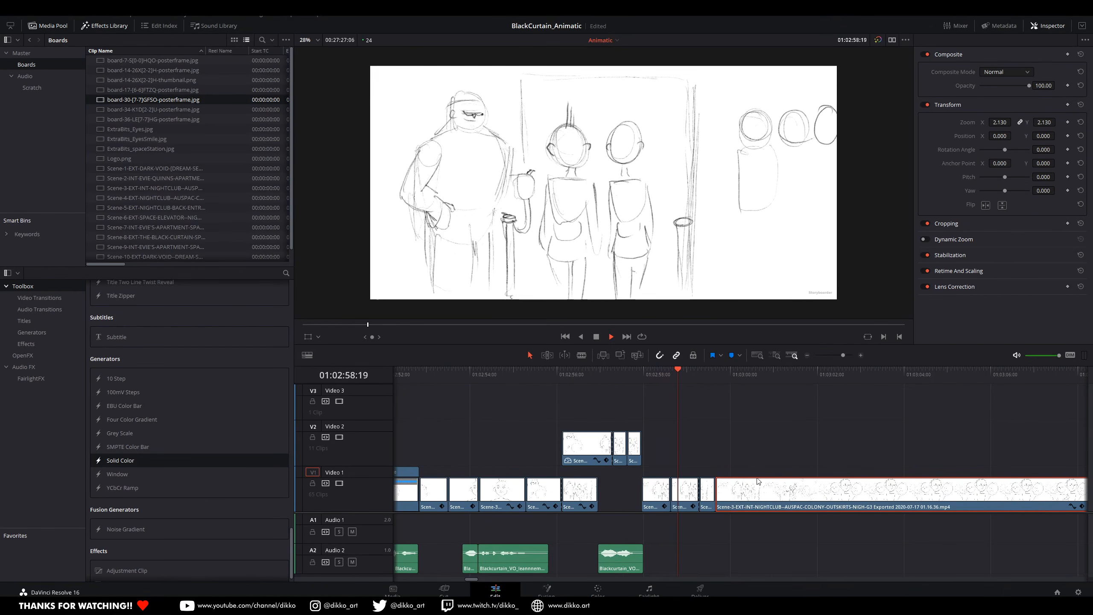
Step: Play through the opening of the long Scene-3 nightclub clip on Video 1 and split it at 01:03:00:05
{"action": "scroll", "coordinate": [786, 529], "scroll_direction": "down", "scroll_amount": 3}
{"action": "key", "text": "space"}
{"action": "left_click_drag", "start_coordinate": [782, 533], "coordinate": [633, 521]}
{"action": "scroll", "coordinate": [722, 537], "scroll_direction": "up", "scroll_amount": 4}
{"action": "left_click_drag", "start_coordinate": [688, 383], "coordinate": [782, 423]}
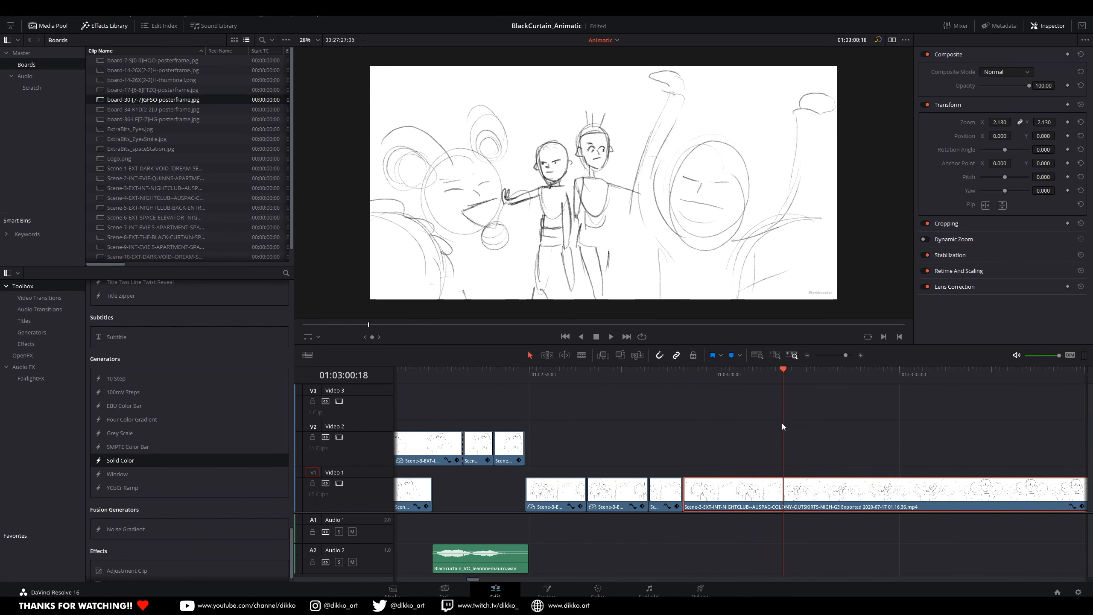
{"action": "mouse_move", "coordinate": [689, 495]}
{"action": "left_mouse_down"}
{"action": "mouse_move", "coordinate": [786, 497]}
{"action": "mouse_move", "coordinate": [706, 486]}
{"action": "left_mouse_up"}
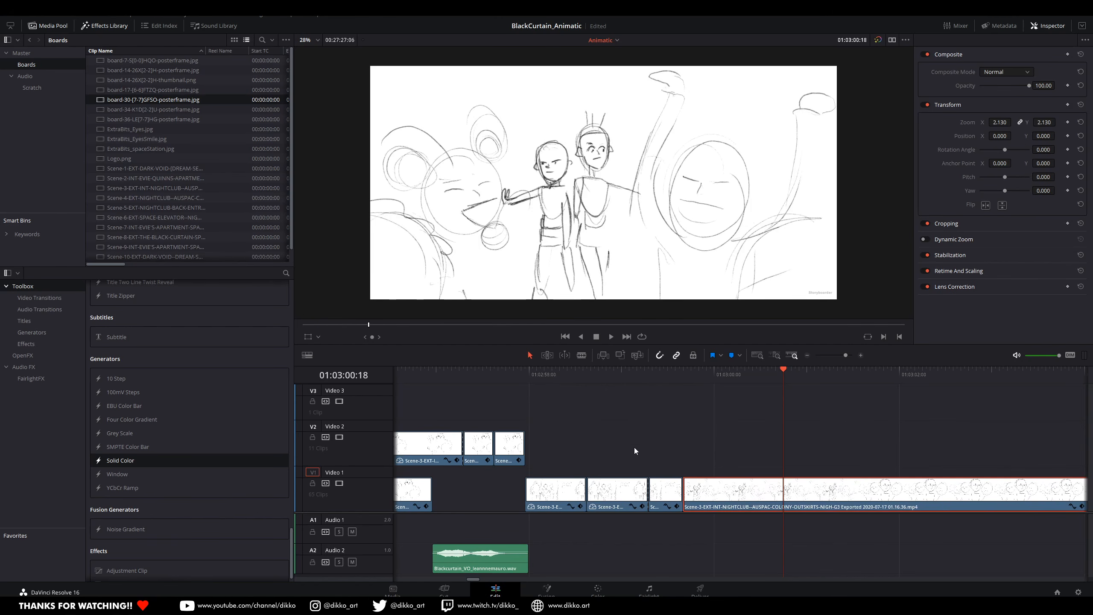
{"action": "left_click", "coordinate": [507, 381]}
{"action": "key", "text": "space"}
{"action": "left_click_drag", "start_coordinate": [769, 375], "coordinate": [735, 425]}
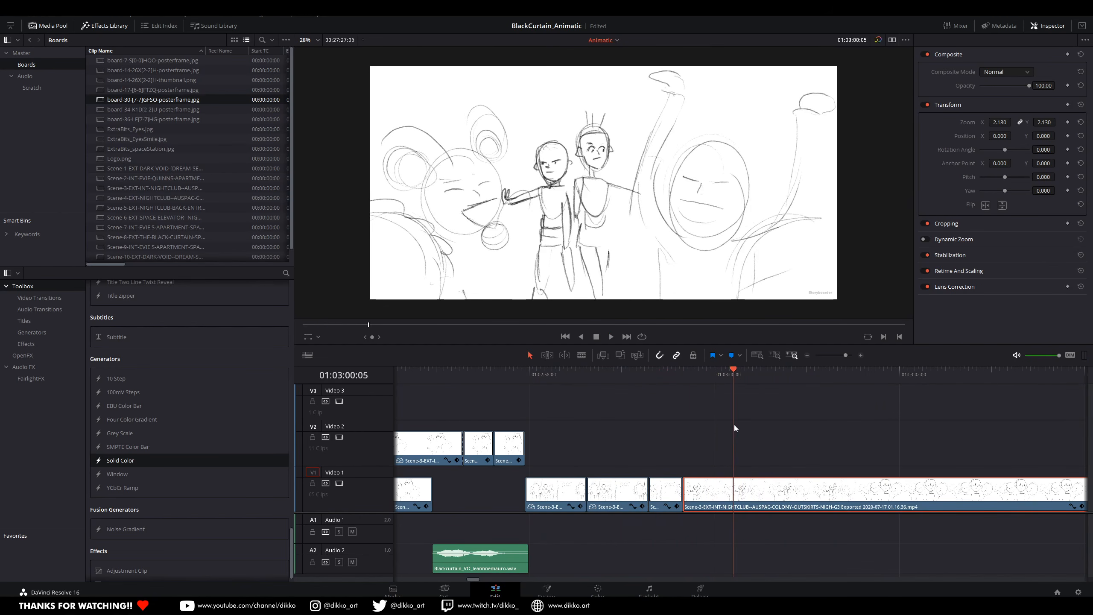
{"action": "key", "text": "ctrl+b"}
Step: Play the new cut and split the remaining long Scene-3 clip at about 01:03:01:14
{"action": "left_click_drag", "start_coordinate": [772, 374], "coordinate": [428, 433]}
{"action": "key", "text": "space"}
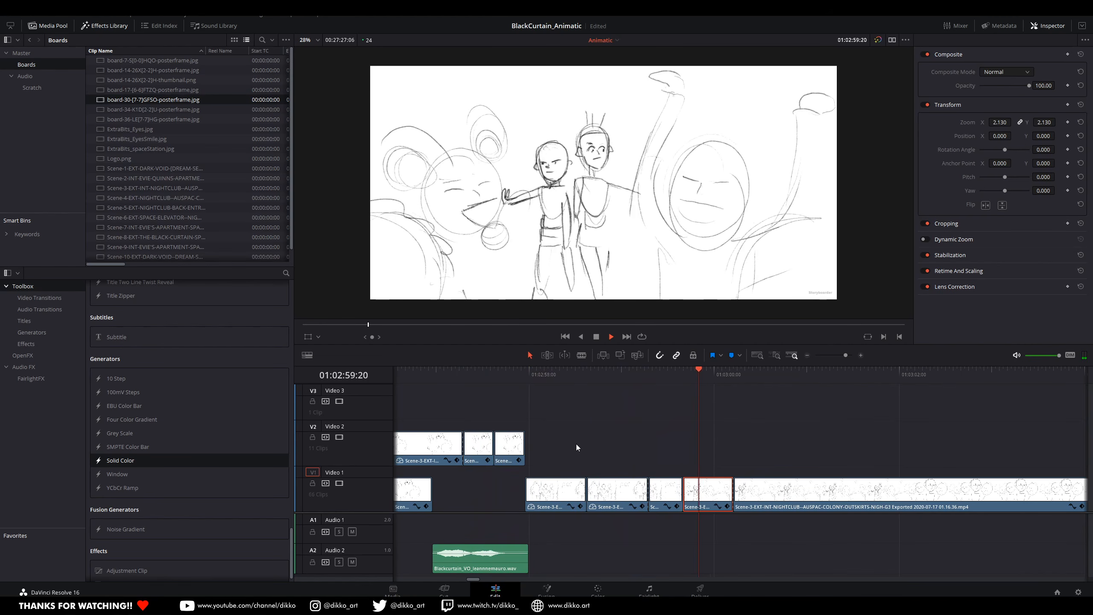
{"action": "key", "text": "space"}
{"action": "left_click_drag", "start_coordinate": [845, 381], "coordinate": [860, 416]}
{"action": "left_click", "coordinate": [874, 493]}
{"action": "key", "text": "ctrl+b"}
Step: Split the middle Scene-3 piece at 01:03:01:04 and delete the part between 01:03:00:05 and that cut
{"action": "left_click_drag", "start_coordinate": [783, 374], "coordinate": [804, 540]}
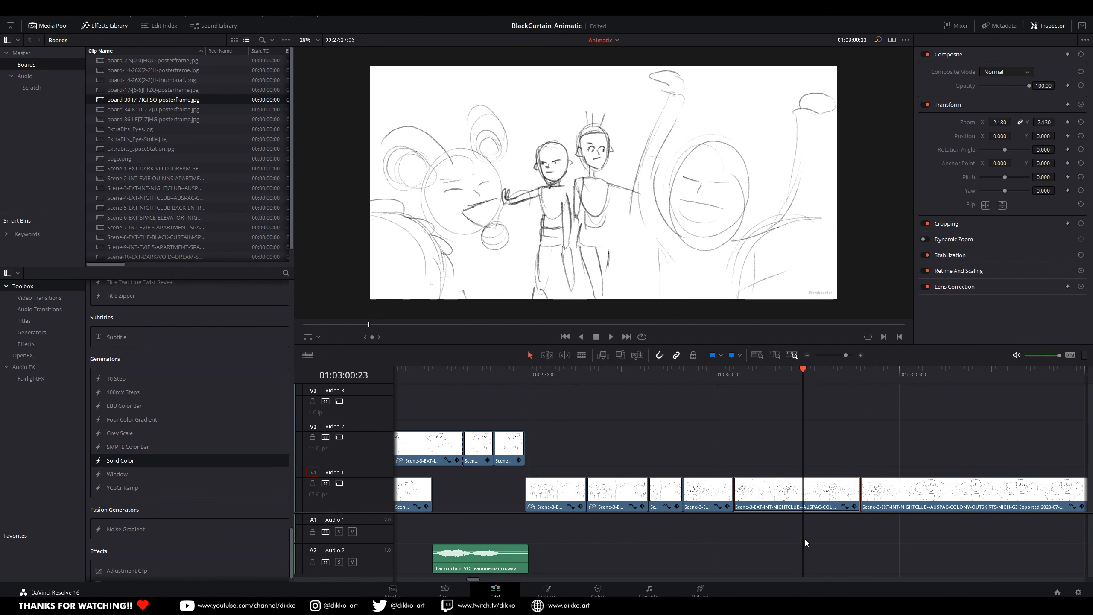
{"action": "left_click_drag", "start_coordinate": [797, 387], "coordinate": [822, 372]}
{"action": "key", "text": "ctrl+b"}
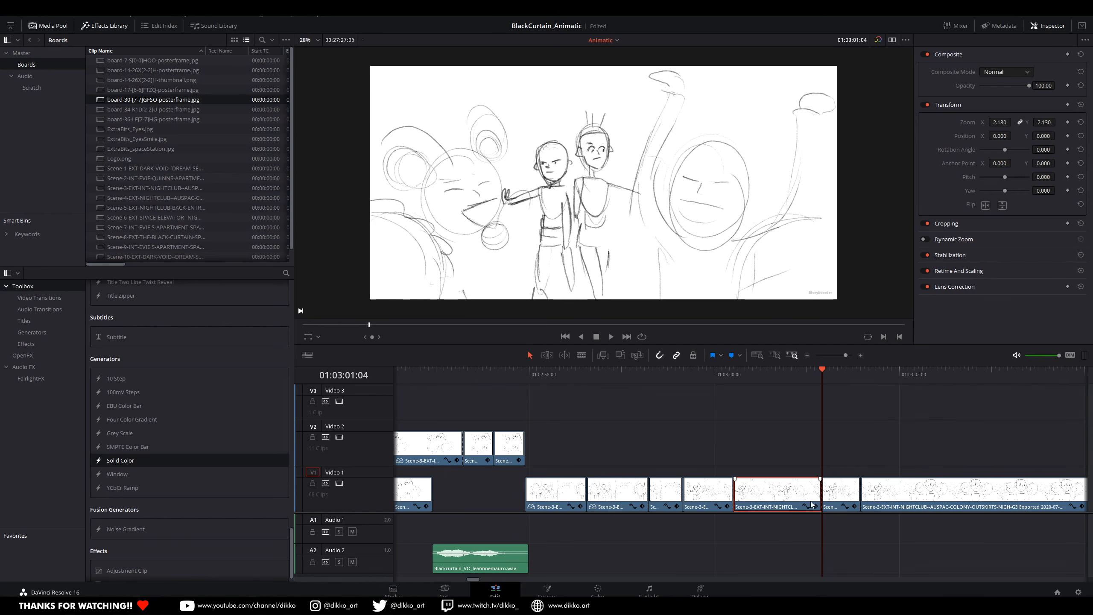
{"action": "key", "text": "BackSpace"}
Step: Move the short leftover piece and the long Scene-3 clip earlier to close the gap, and play the sequence
{"action": "left_click_drag", "start_coordinate": [846, 496], "coordinate": [758, 495]}
{"action": "left_click_drag", "start_coordinate": [881, 494], "coordinate": [792, 491]}
{"action": "left_click", "coordinate": [646, 370]}
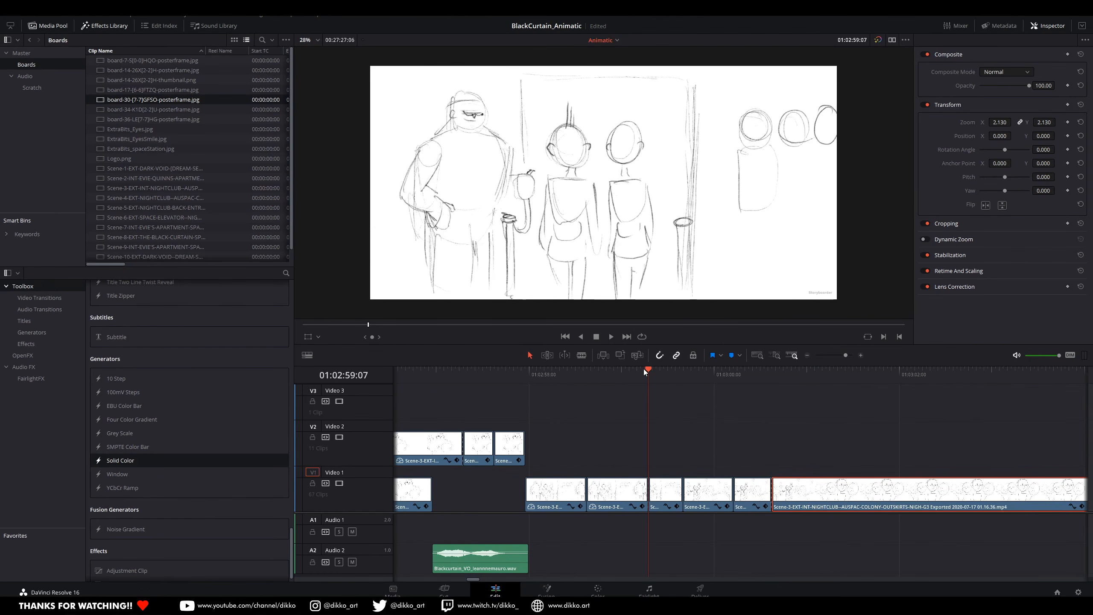
{"action": "scroll", "coordinate": [750, 536], "scroll_direction": "down", "scroll_amount": 2}
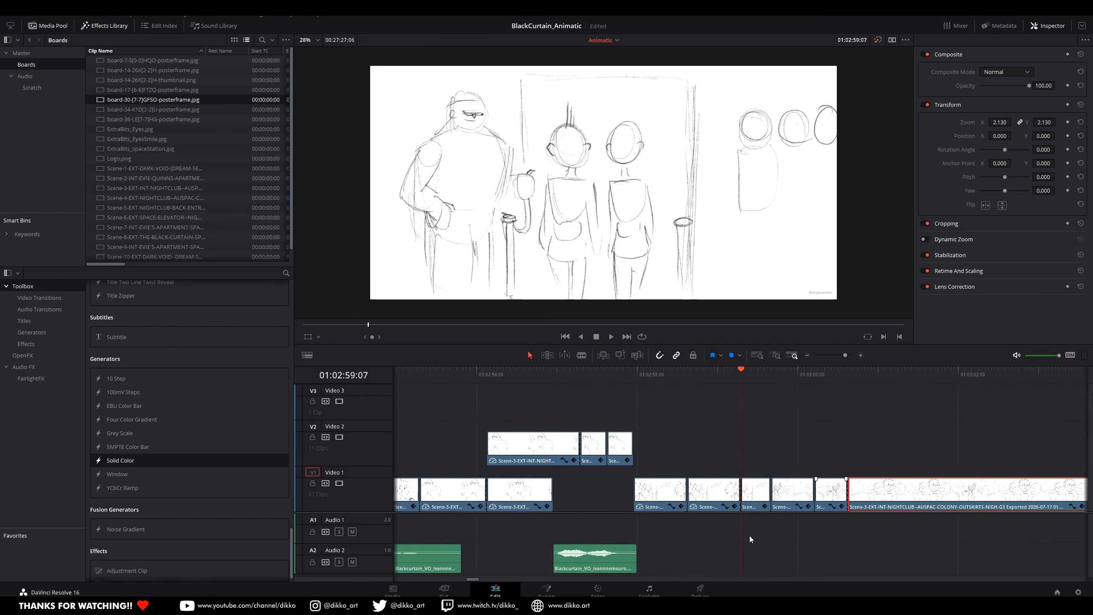
{"action": "scroll", "coordinate": [770, 536], "scroll_direction": "up", "scroll_amount": 1}
{"action": "left_click_drag", "start_coordinate": [827, 542], "coordinate": [622, 537]}
{"action": "key", "text": "space"}
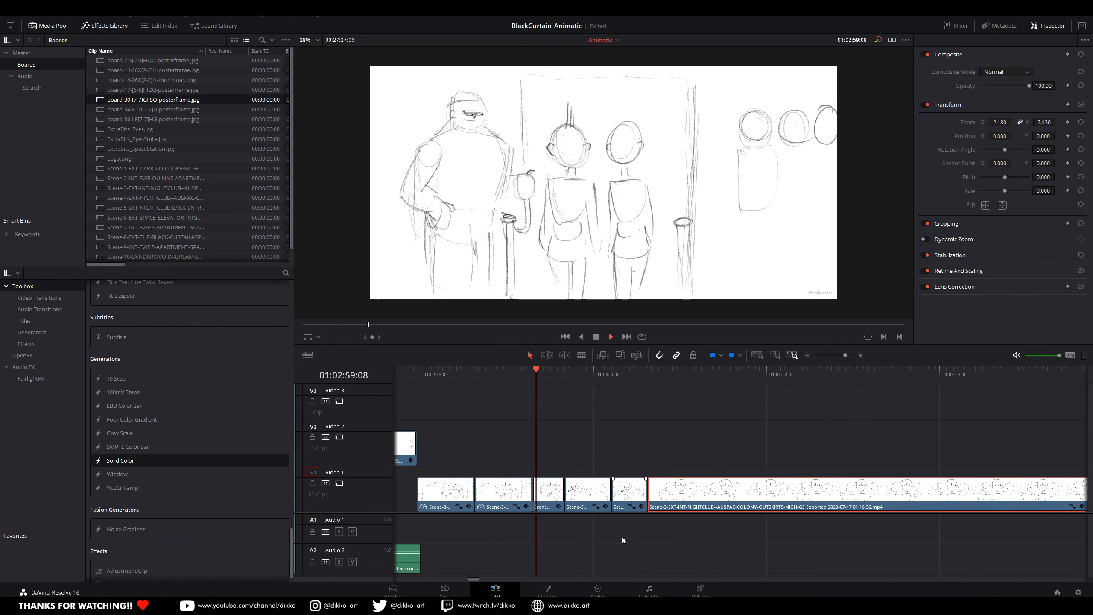
{"action": "key", "text": "space"}
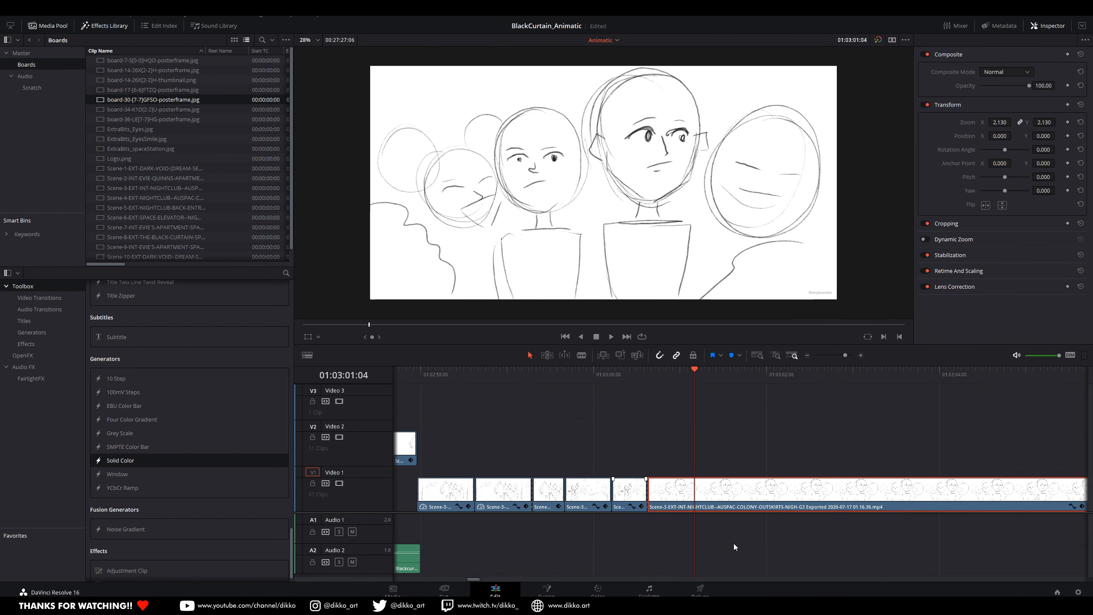
Step: Play on to the first frame of the table shot with the two standing figures and split the long clip at 01:03:08:15
{"action": "key", "text": "space"}
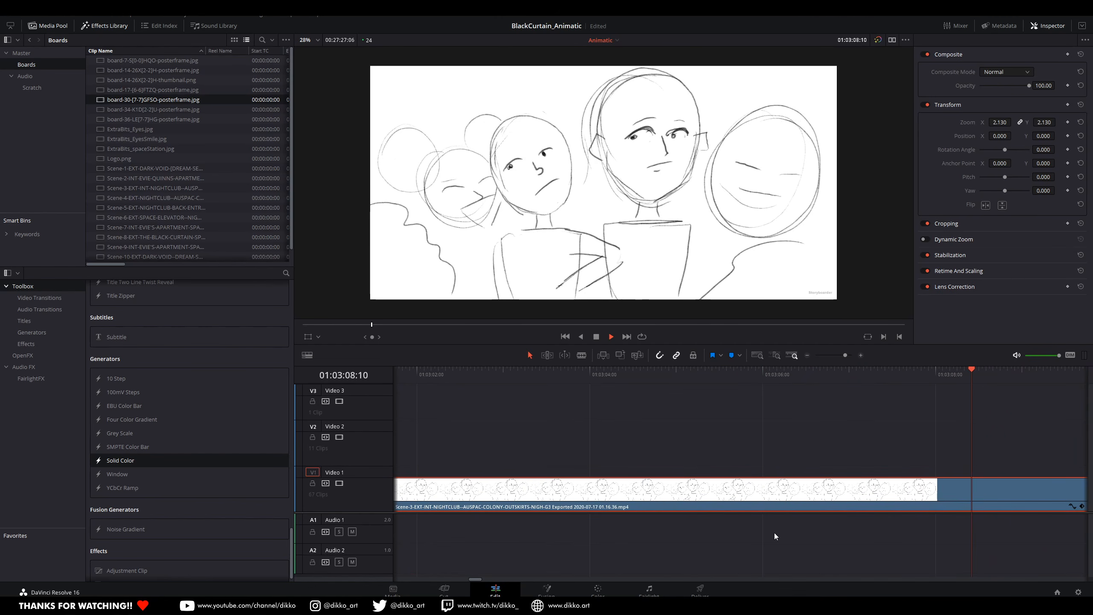
{"action": "key", "text": "space"}
{"action": "left_click_drag", "start_coordinate": [1033, 371], "coordinate": [987, 386]}
{"action": "key", "text": "Right"}
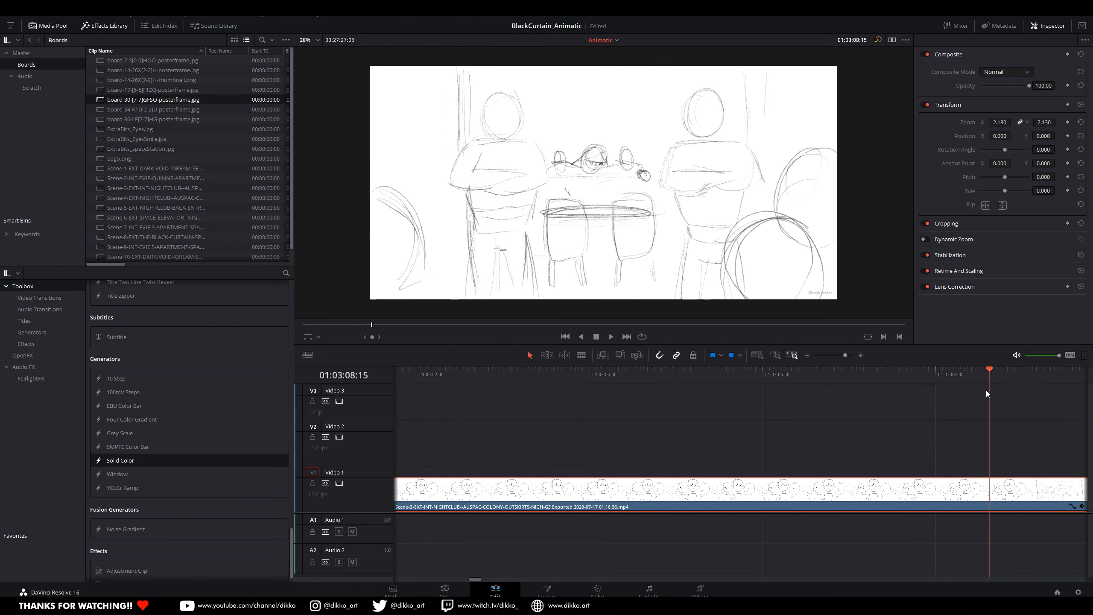
{"action": "key", "text": "Left"}
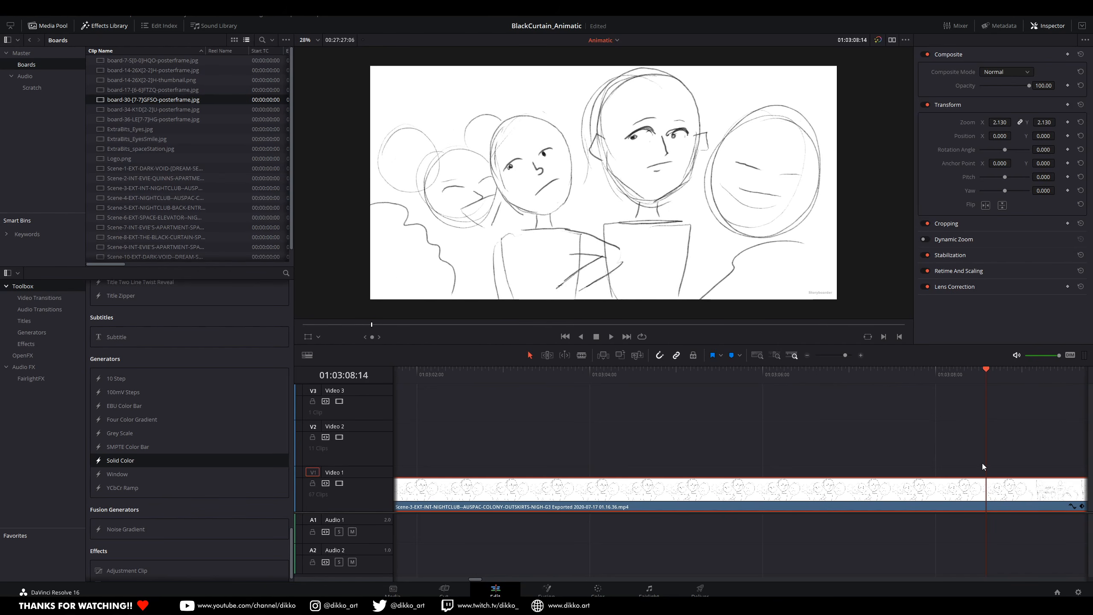
{"action": "key", "text": "Right"}
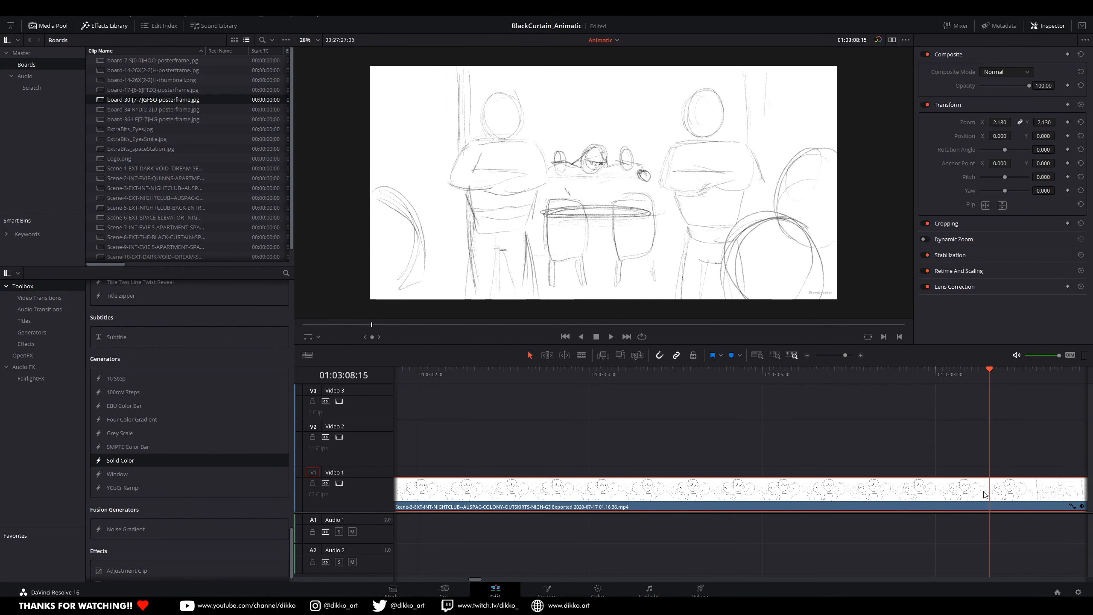
{"action": "key", "text": "ctrl+b"}
Step: Enable retime controls on the Scene-3 close-up clip before the 01:03:08:15 cut, shorten it to 300% speed, and play it
{"action": "left_click", "coordinate": [908, 545]}
{"action": "key", "text": "ctrl+minus"}
{"action": "left_click_drag", "start_coordinate": [492, 537], "coordinate": [587, 516]}
{"action": "right_click", "coordinate": [658, 495]}
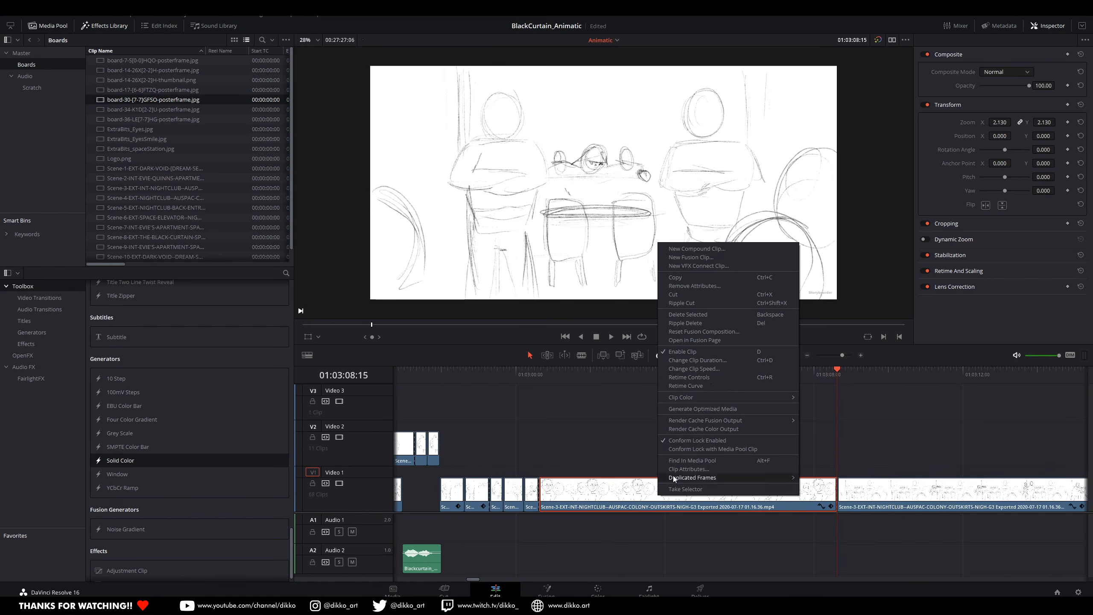
{"action": "left_click", "coordinate": [705, 378]}
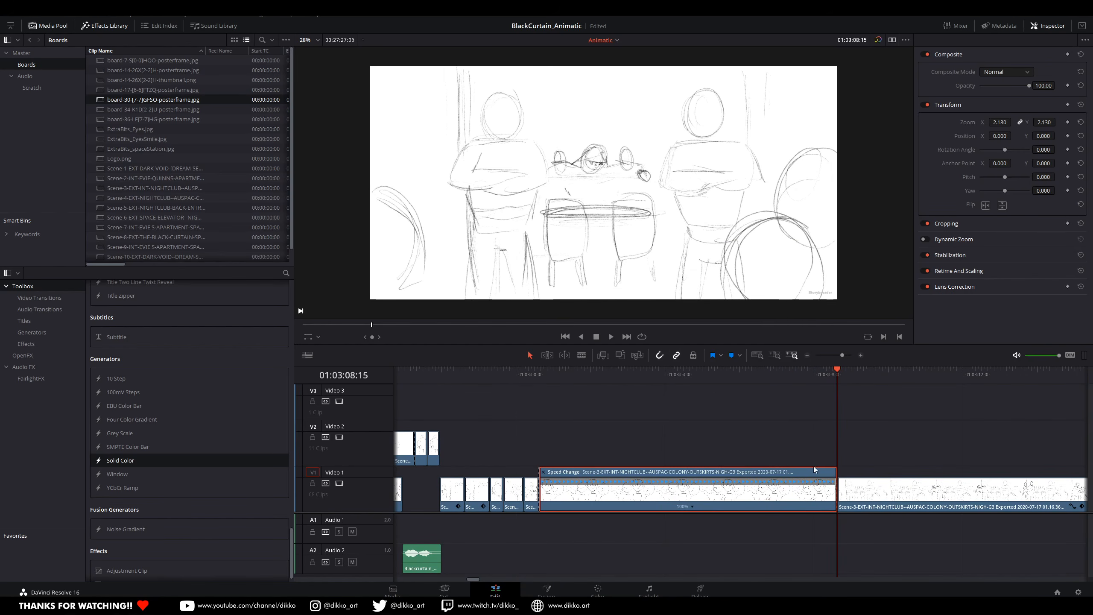
{"action": "left_click_drag", "start_coordinate": [835, 468], "coordinate": [637, 476]}
{"action": "left_click", "coordinate": [536, 373]}
{"action": "key", "text": "space"}
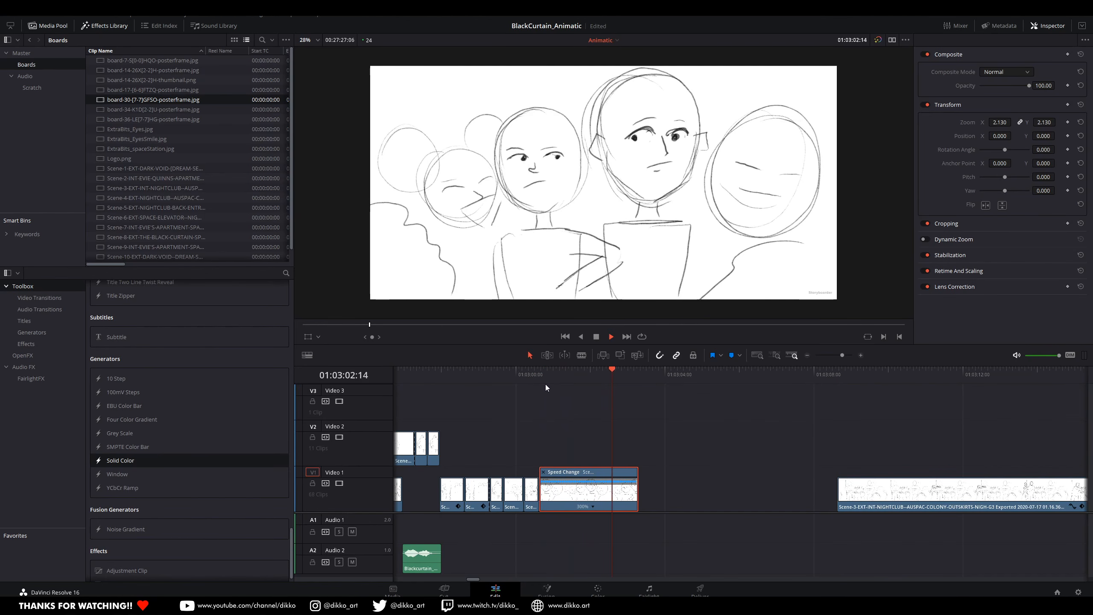
{"action": "left_click", "coordinate": [488, 374]}
{"action": "key", "text": "space"}
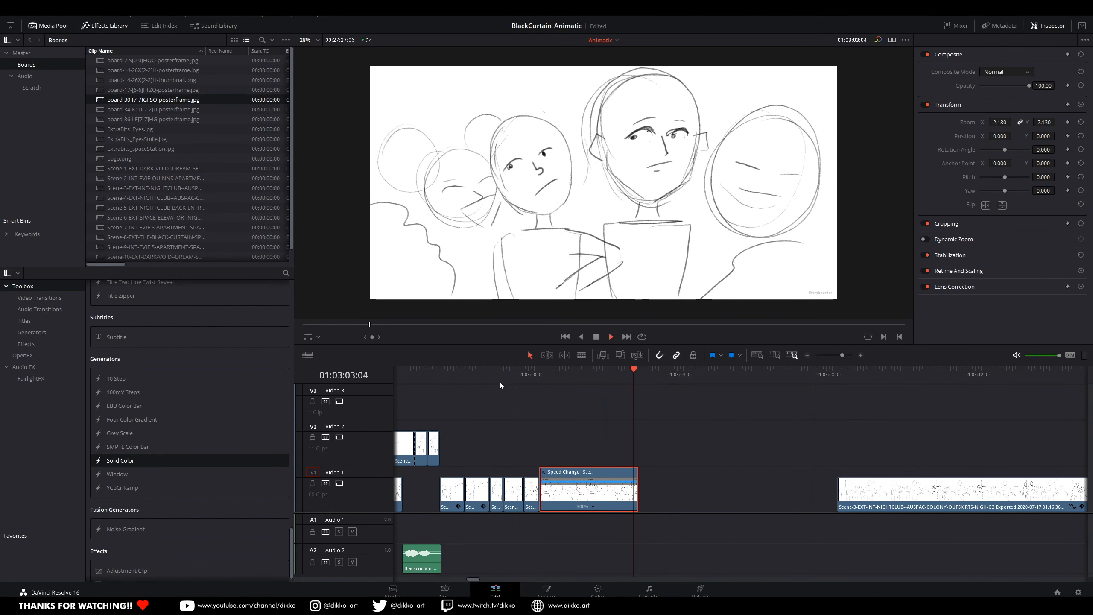
{"action": "key", "text": "space"}
Step: Move the following long Scene-3 clip earlier to start directly after the sped-up clip, and play through its table shot
{"action": "left_click_drag", "start_coordinate": [904, 507], "coordinate": [704, 491]}
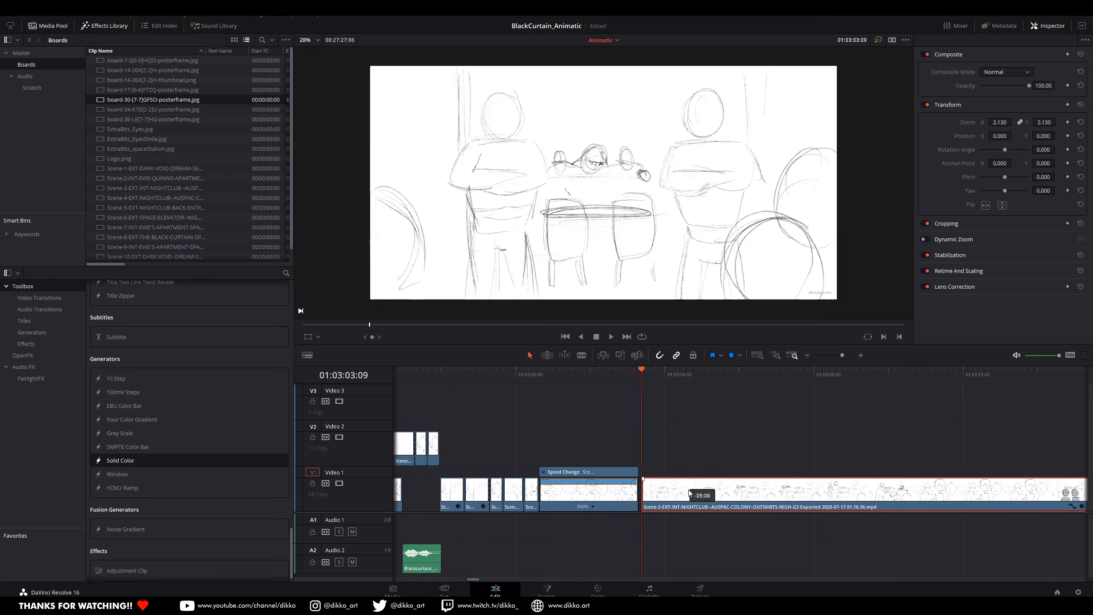
{"action": "scroll", "coordinate": [652, 539], "scroll_direction": "right", "scroll_amount": 5}
{"action": "key", "text": "space"}
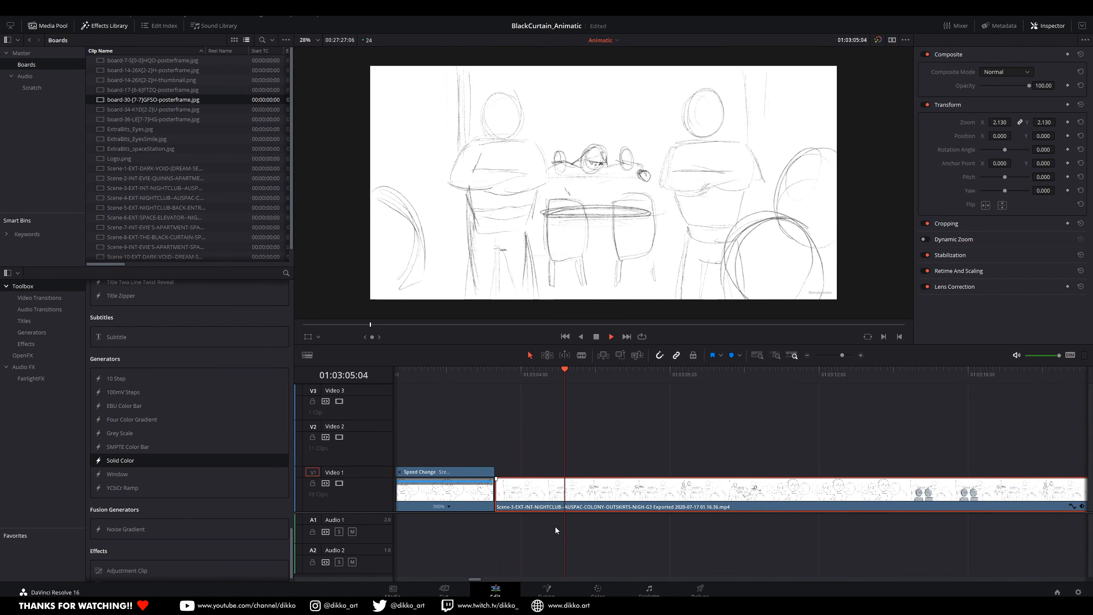
{"action": "key", "text": "space"}
{"action": "key", "text": "space"}
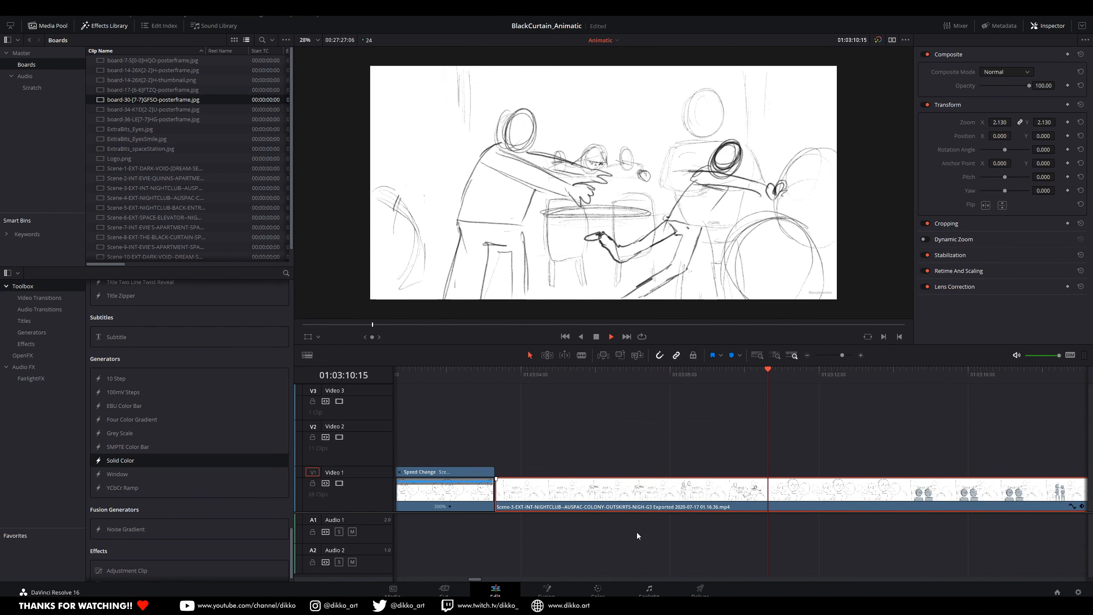
{"action": "key", "text": "space"}
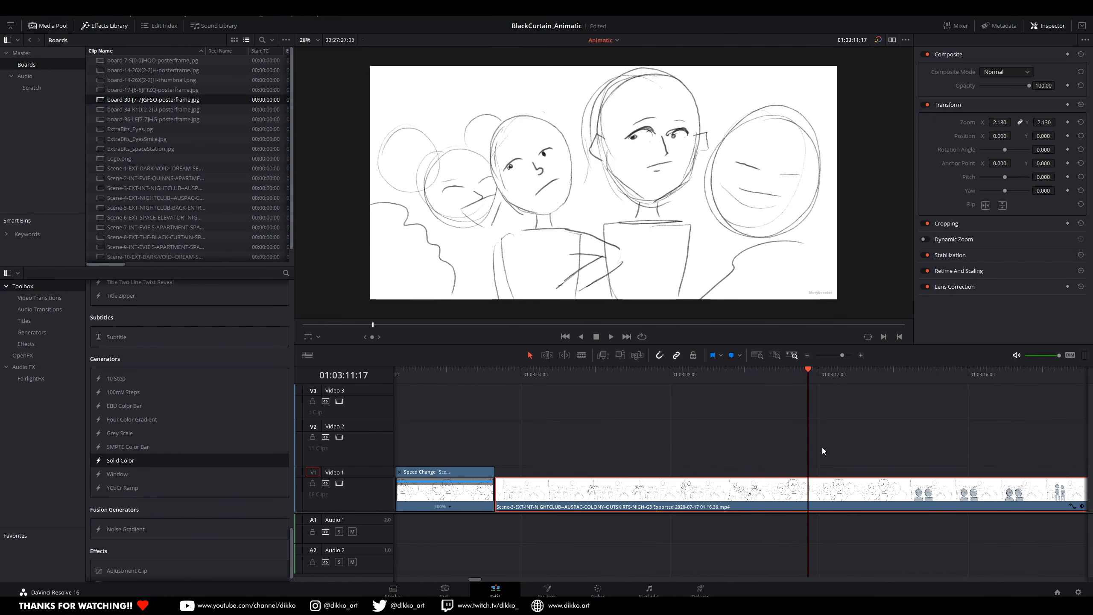
Step: Find the first close-up frame after the table shot, split the clip at 01:03:11:07, and enable retime controls on the part before it
{"action": "left_click", "coordinate": [808, 371]}
{"action": "mouse_move", "coordinate": [808, 371]}
{"action": "left_mouse_down"}
{"action": "mouse_move", "coordinate": [832, 377]}
{"action": "mouse_move", "coordinate": [803, 388]}
{"action": "left_mouse_up"}
{"action": "key", "text": "Left"}
{"action": "key", "text": "Left"}
{"action": "key", "text": "Left"}
{"action": "key", "text": "Left"}
{"action": "key", "text": "Left"}
{"action": "key", "text": "Left"}
{"action": "key", "text": "Left"}
{"action": "key", "text": "Left"}
{"action": "key", "text": "Left"}
{"action": "key", "text": "Left"}
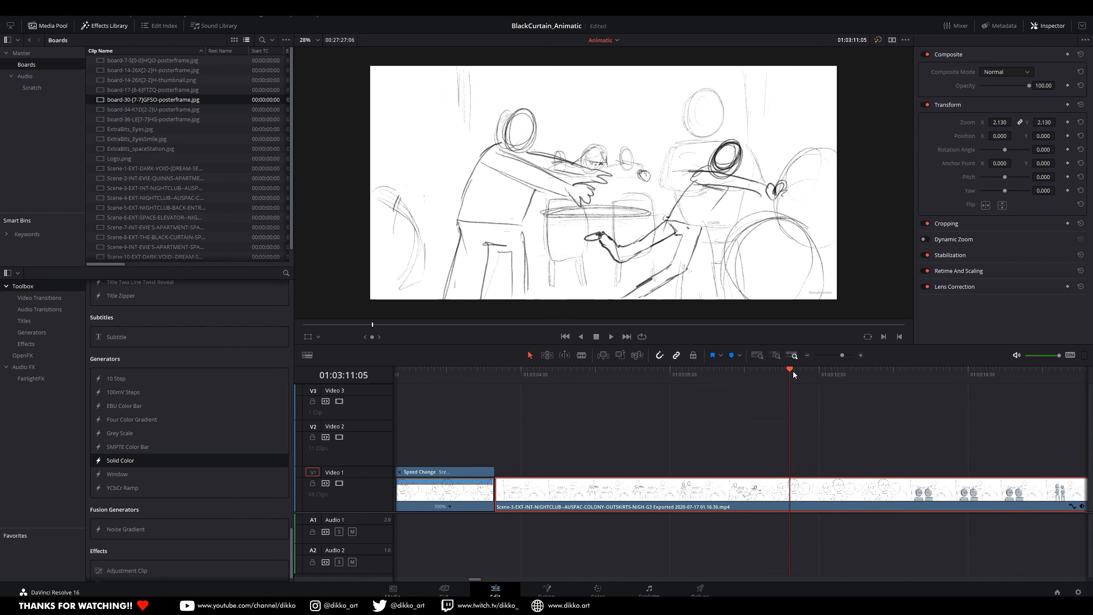
{"action": "key", "text": "Right"}
{"action": "key", "text": "Right"}
{"action": "key", "text": "Right"}
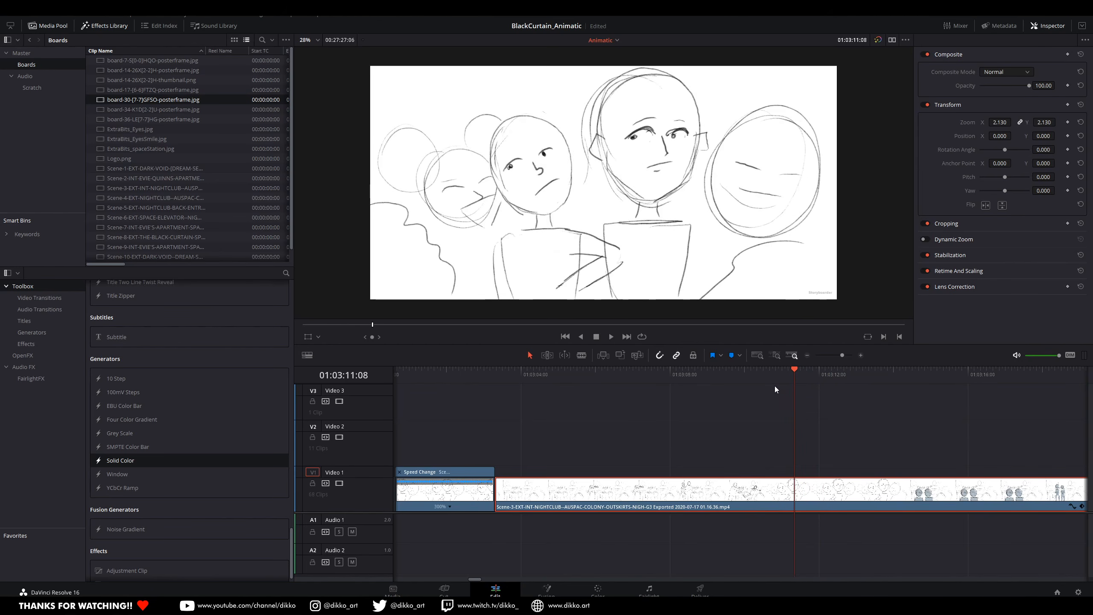
{"action": "key", "text": "Right"}
{"action": "key", "text": "Left"}
{"action": "key", "text": "Right"}
{"action": "key", "text": "Left"}
{"action": "key", "text": "Right"}
{"action": "key", "text": "Left"}
{"action": "key", "text": "Right"}
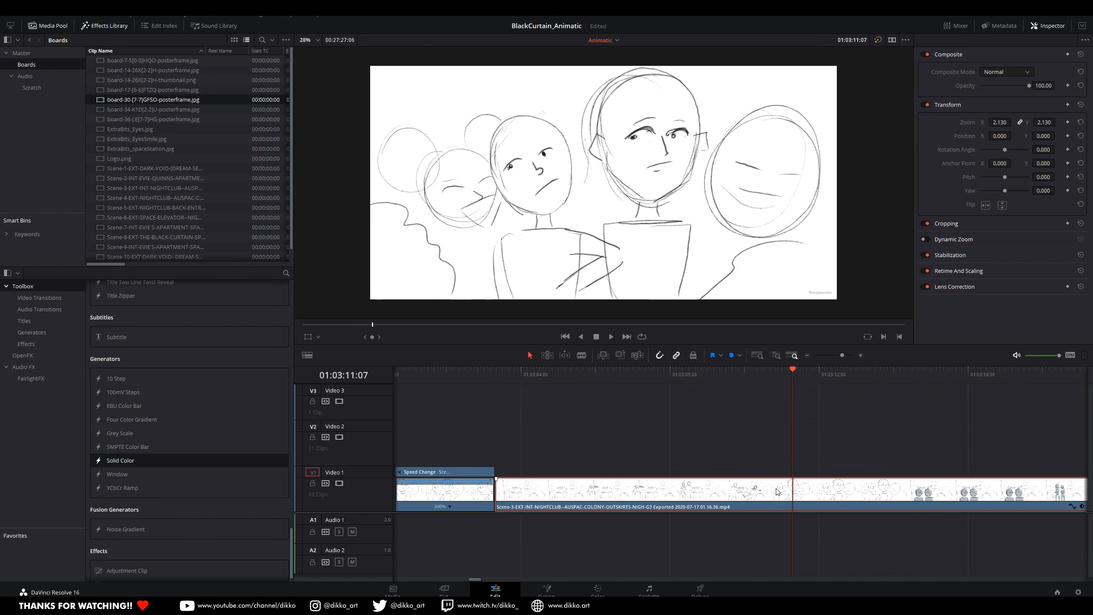
{"action": "key", "text": "ctrl+b"}
{"action": "right_click", "coordinate": [716, 494]}
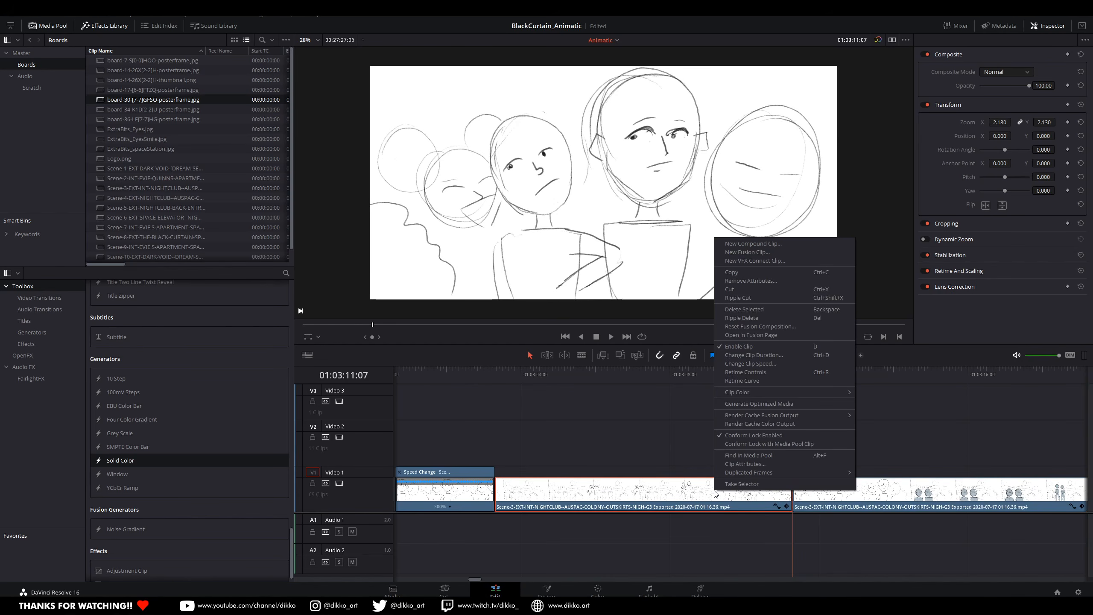
{"action": "left_click", "coordinate": [783, 372]}
Step: Try shortening the whole table-shot clip to about 250% speed, play it, and undo the speed change
{"action": "left_click_drag", "start_coordinate": [789, 469], "coordinate": [611, 479]}
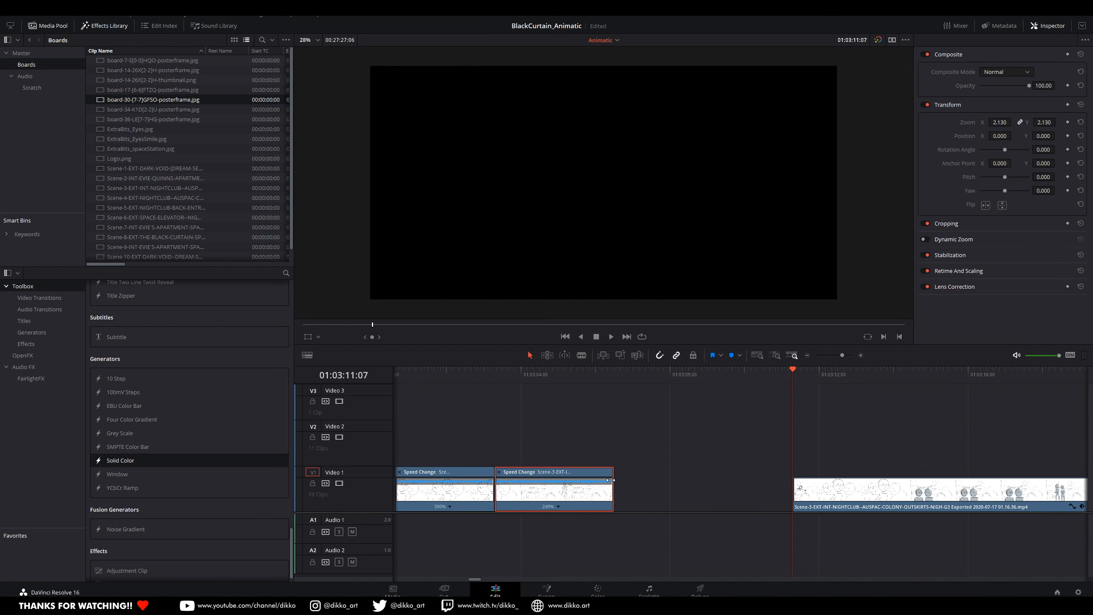
{"action": "left_click", "coordinate": [480, 374]}
{"action": "key", "text": "space"}
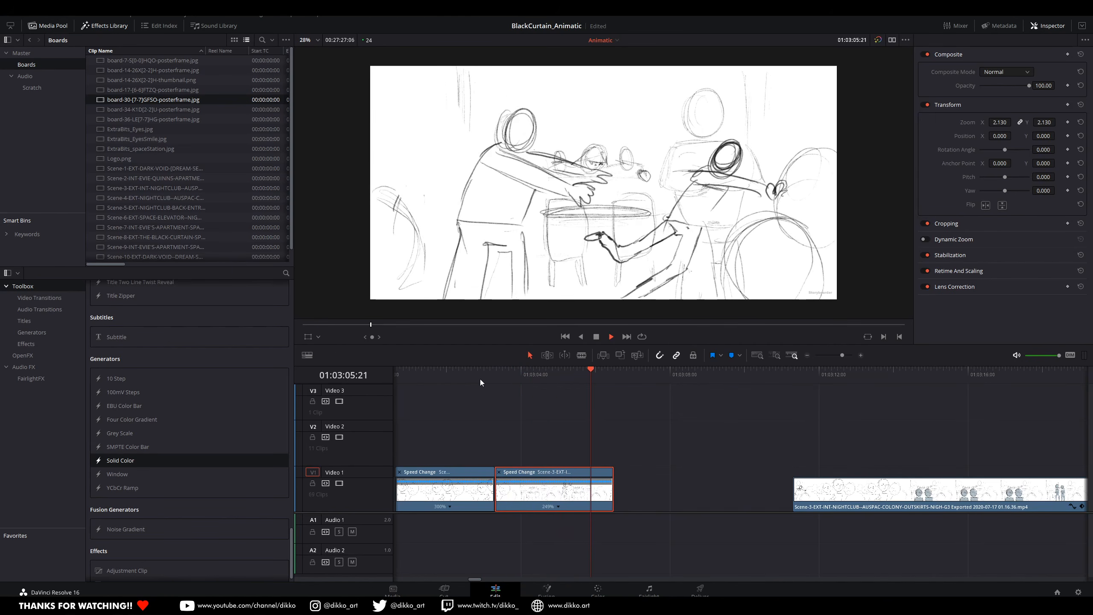
{"action": "key", "text": "space"}
{"action": "left_click", "coordinate": [485, 371]}
{"action": "key", "text": "space"}
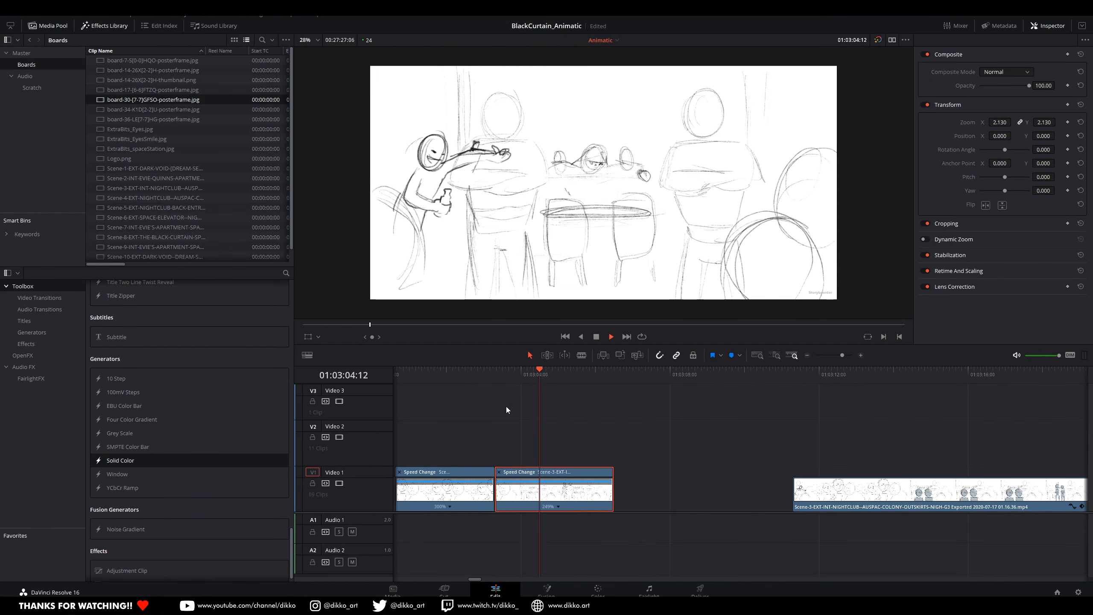
{"action": "key", "text": "space"}
{"action": "key", "text": "ctrl+z"}
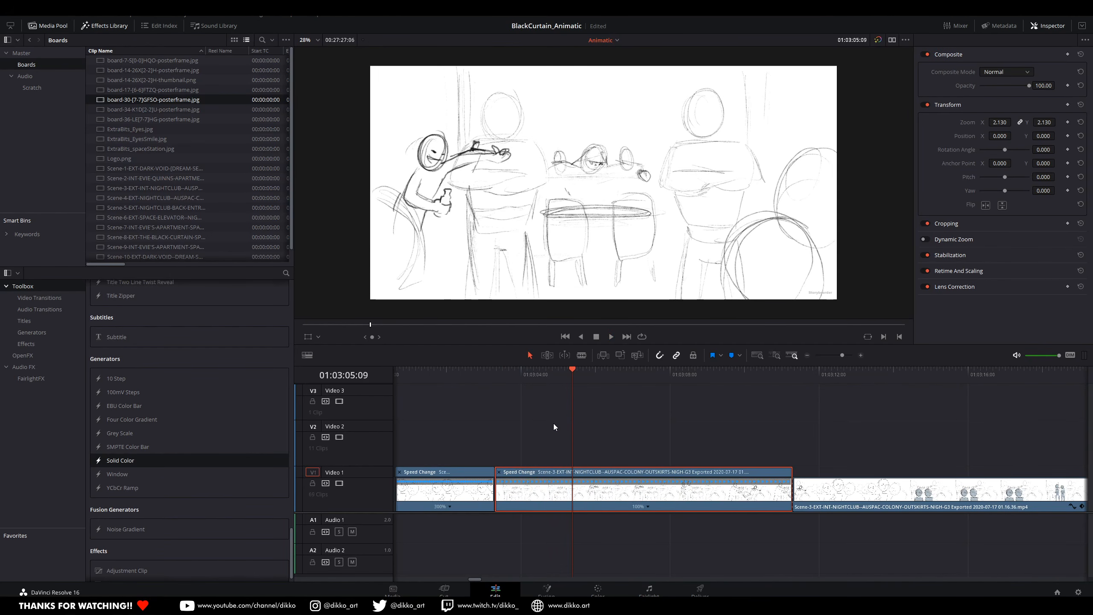
Step: Split the table-shot clip at 01:03:04:21 and shorten its first part to 152% speed
{"action": "left_click_drag", "start_coordinate": [545, 375], "coordinate": [555, 415]}
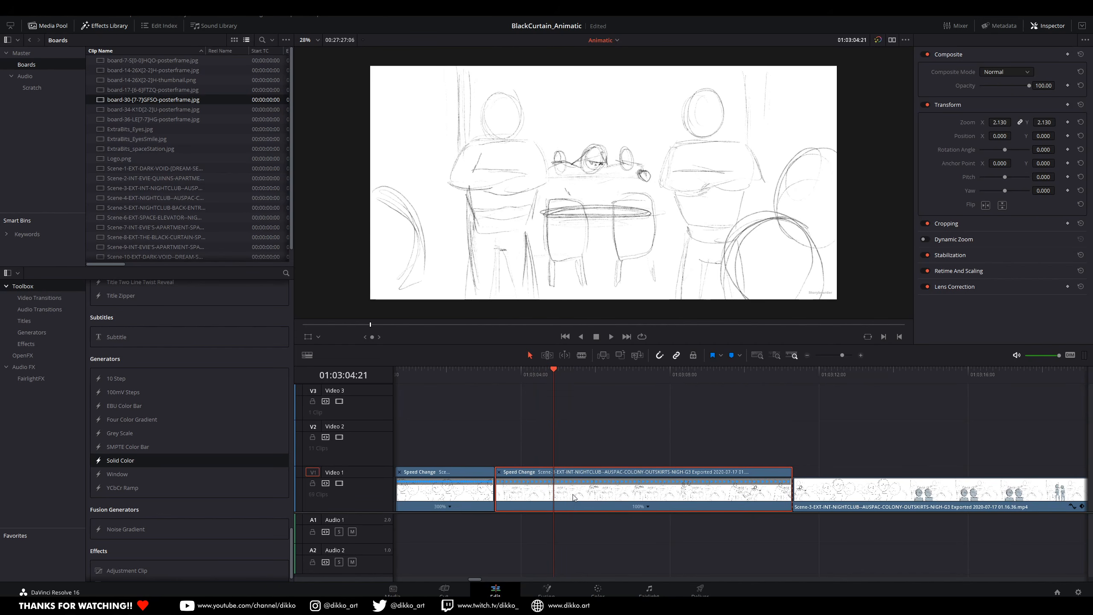
{"action": "key", "text": "ctrl+b"}
{"action": "left_click_drag", "start_coordinate": [551, 473], "coordinate": [532, 479]}
Step: Move the rest of the table-shot clip 13 frames earlier against the retimed first part, and play the join
{"action": "left_click_drag", "start_coordinate": [591, 499], "coordinate": [569, 500]}
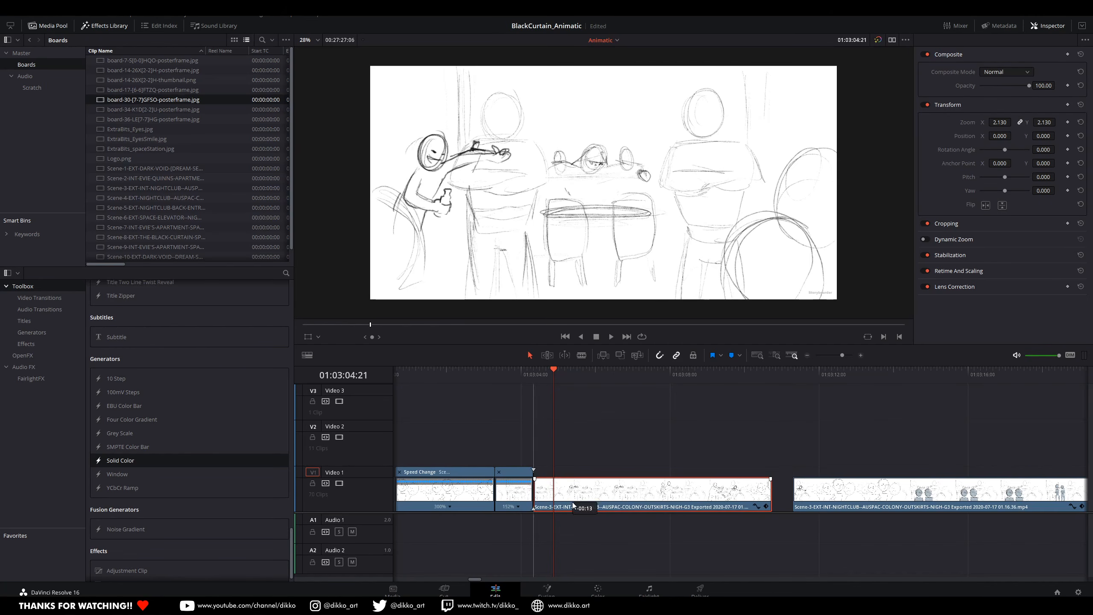
{"action": "left_click", "coordinate": [501, 379]}
{"action": "key", "text": "space"}
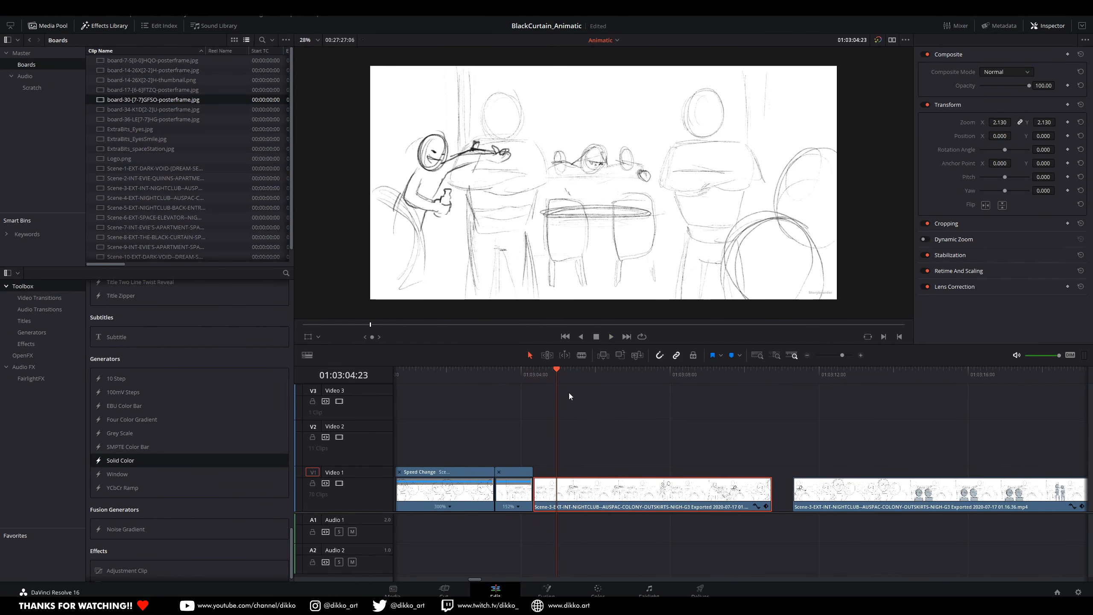
Step: Replay the retimed first part, shorten it further to end at 01:03:03:21, and move the next clip 11 frames earlier to meet it
{"action": "left_click", "coordinate": [492, 376]}
{"action": "key", "text": "space"}
{"action": "key", "text": "space"}
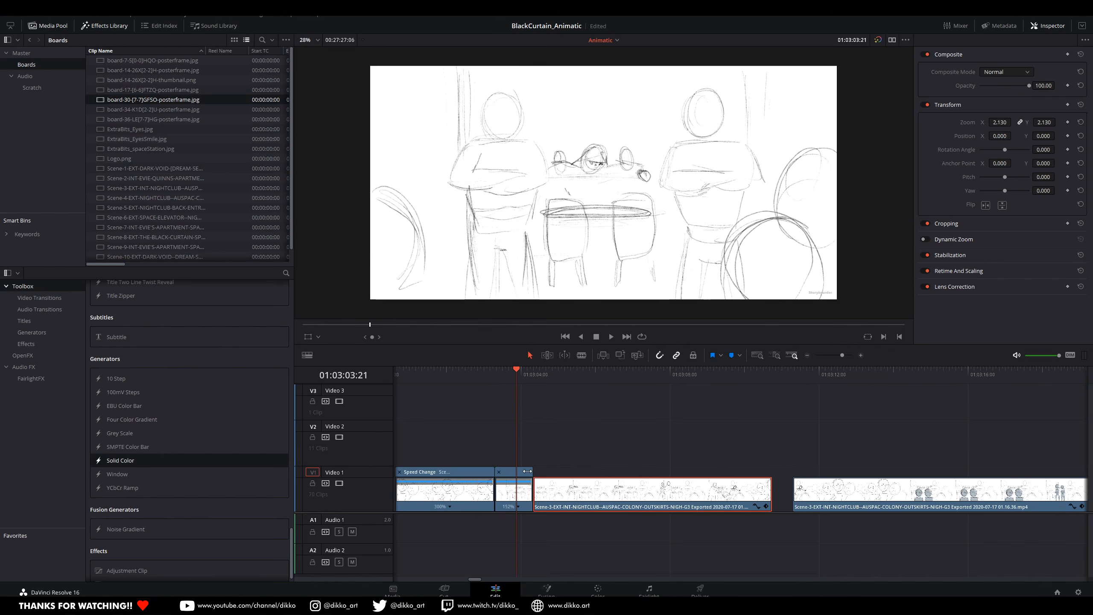
{"action": "mouse_move", "coordinate": [532, 472]}
{"action": "left_mouse_down"}
{"action": "mouse_move", "coordinate": [517, 472]}
{"action": "mouse_move", "coordinate": [546, 498]}
{"action": "mouse_move", "coordinate": [536, 500]}
{"action": "left_mouse_up"}
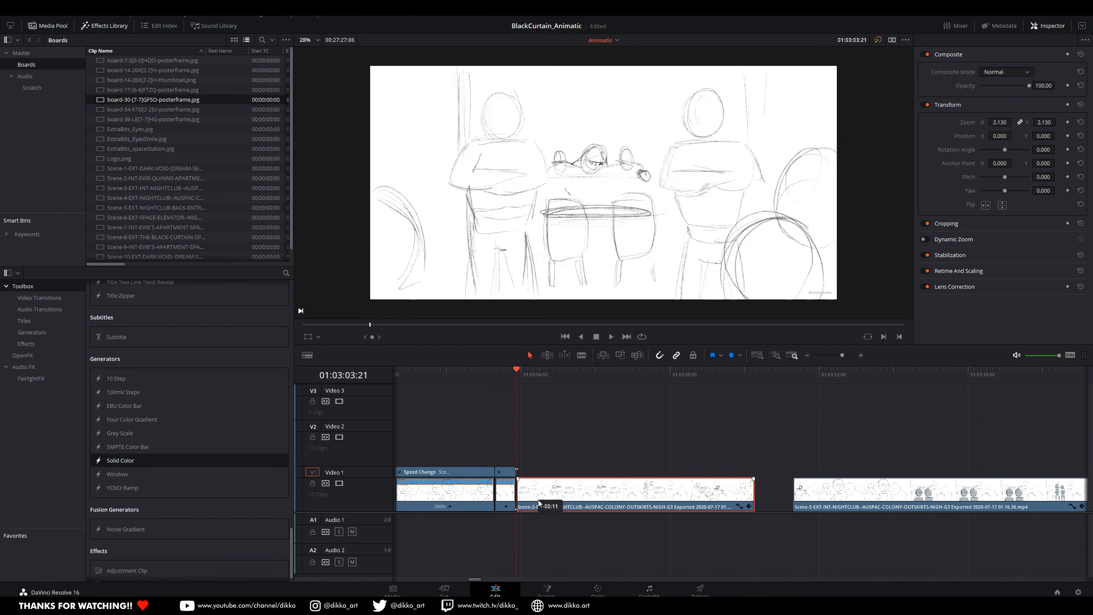
Step: Play the join between the retimed first part and the rest of the table-shot clip
{"action": "left_click", "coordinate": [462, 376]}
{"action": "key", "text": "space"}
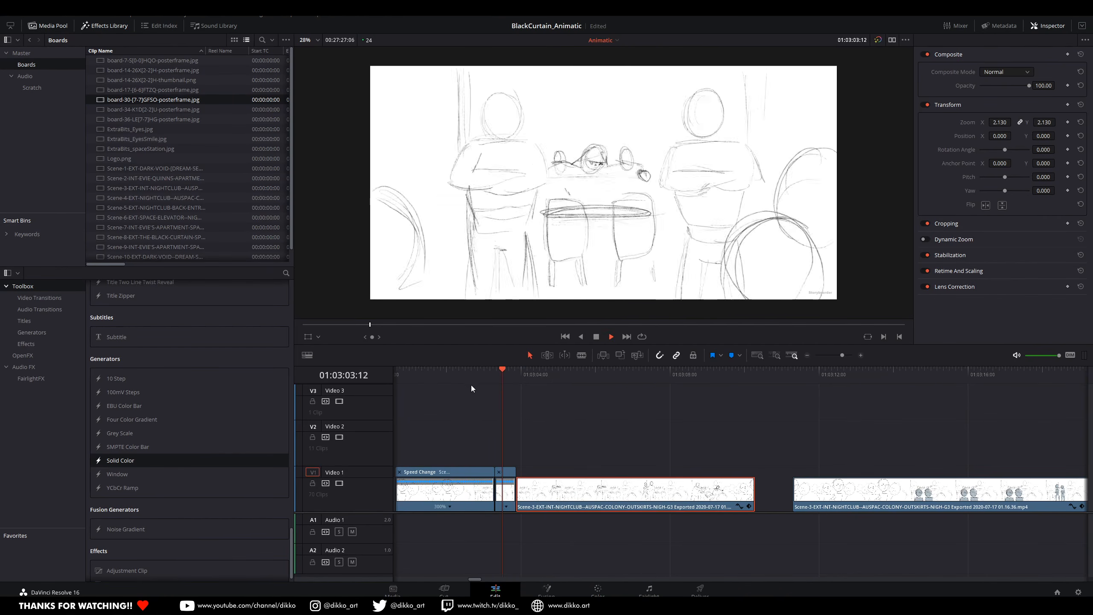
{"action": "key", "text": "space"}
{"action": "key", "text": "space"}
{"action": "key", "text": "space"}
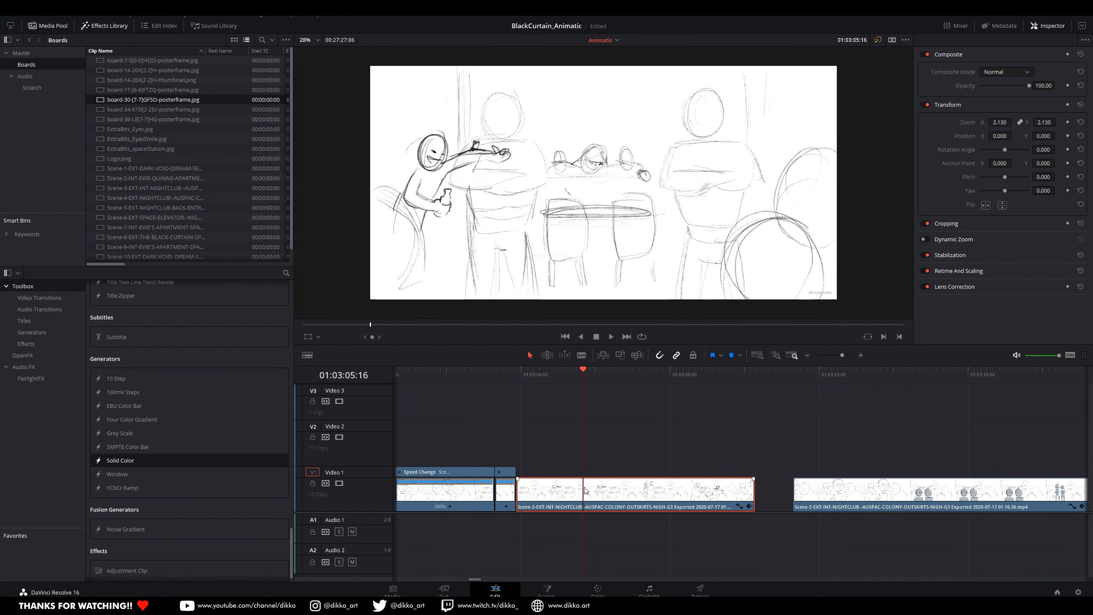
{"action": "key", "text": "space"}
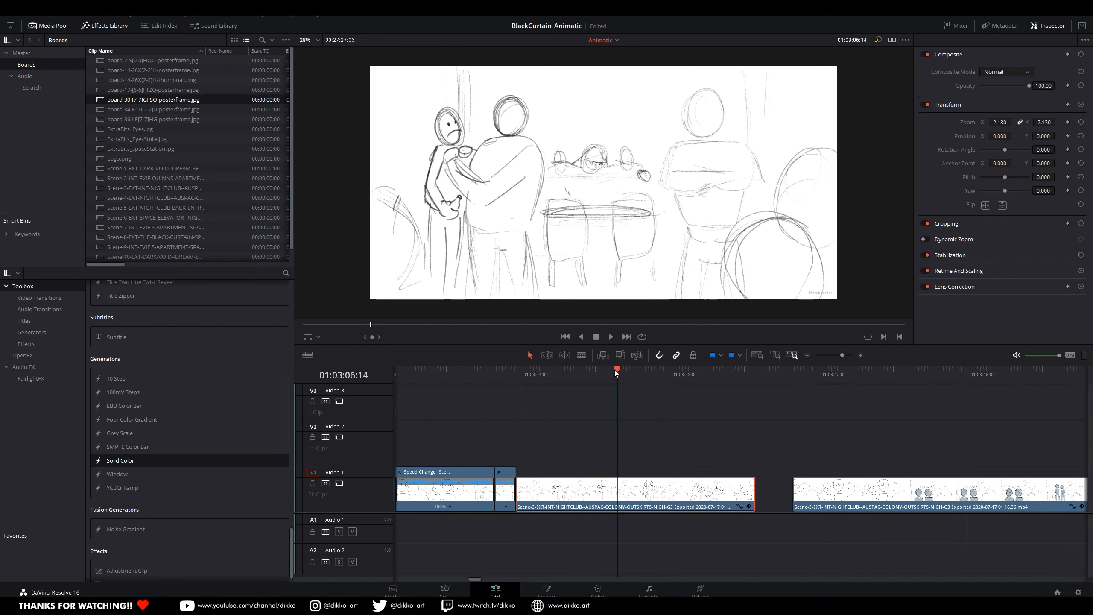
Step: Split the rest of the table-shot clip at the frame where the guest first appears held against the guard
{"action": "key", "text": "Left"}
{"action": "key", "text": "Left"}
{"action": "key", "text": "Left"}
{"action": "key", "text": "Left"}
{"action": "key", "text": "Left"}
{"action": "key", "text": "Left"}
{"action": "key", "text": "Left"}
{"action": "key", "text": "Left"}
{"action": "key", "text": "Down"}
{"action": "key", "text": "Down"}
{"action": "key", "text": "Right"}
{"action": "left_click_drag", "start_coordinate": [598, 373], "coordinate": [611, 375]}
{"action": "key", "text": "Left"}
{"action": "key", "text": "Left"}
{"action": "key", "text": "Right"}
{"action": "key", "text": "Left"}
{"action": "key", "text": "Right"}
{"action": "left_click", "coordinate": [630, 507]}
{"action": "key", "text": "ctrl+b"}
Step: Delete the table-shot footage between 01:03:05:08 and the split, and move the remaining clip back to 01:03:05:08
{"action": "left_click_drag", "start_coordinate": [564, 376], "coordinate": [570, 377]}
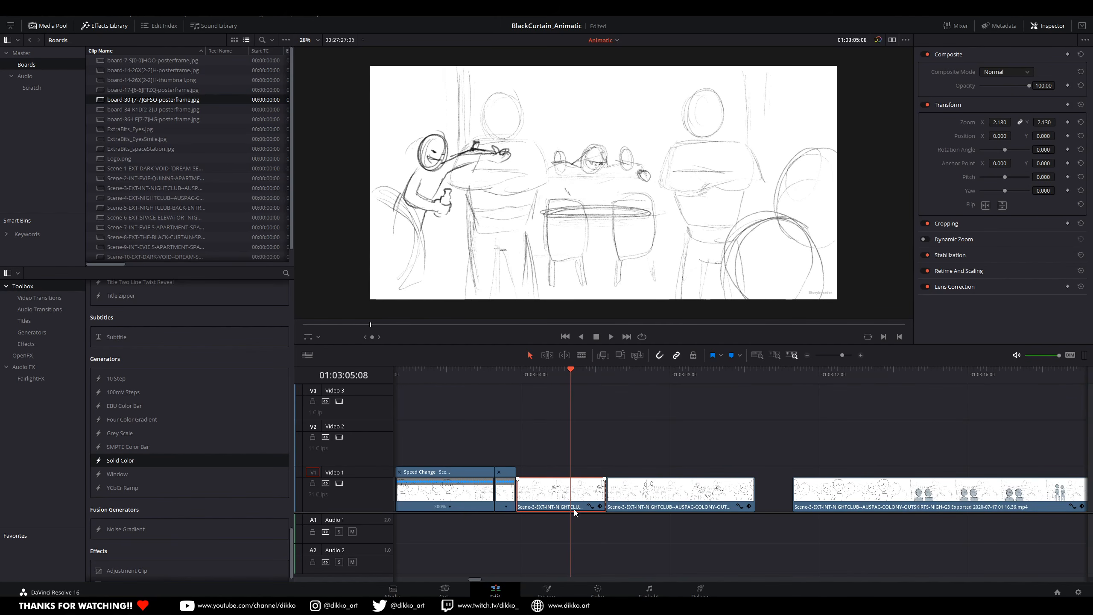
{"action": "key", "text": "ctrl+b"}
{"action": "key", "text": "BackSpace"}
{"action": "left_click_drag", "start_coordinate": [624, 499], "coordinate": [588, 500]}
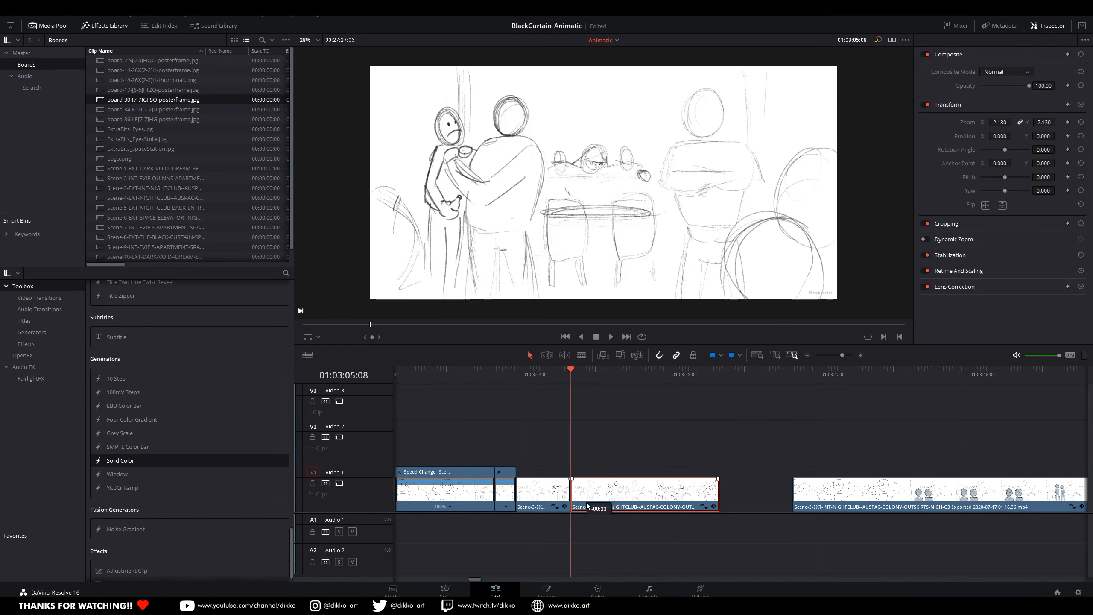
Step: Enable retime controls on the guard-and-guest clip, shorten it to 213% speed, and play the result
{"action": "right_click", "coordinate": [619, 495]}
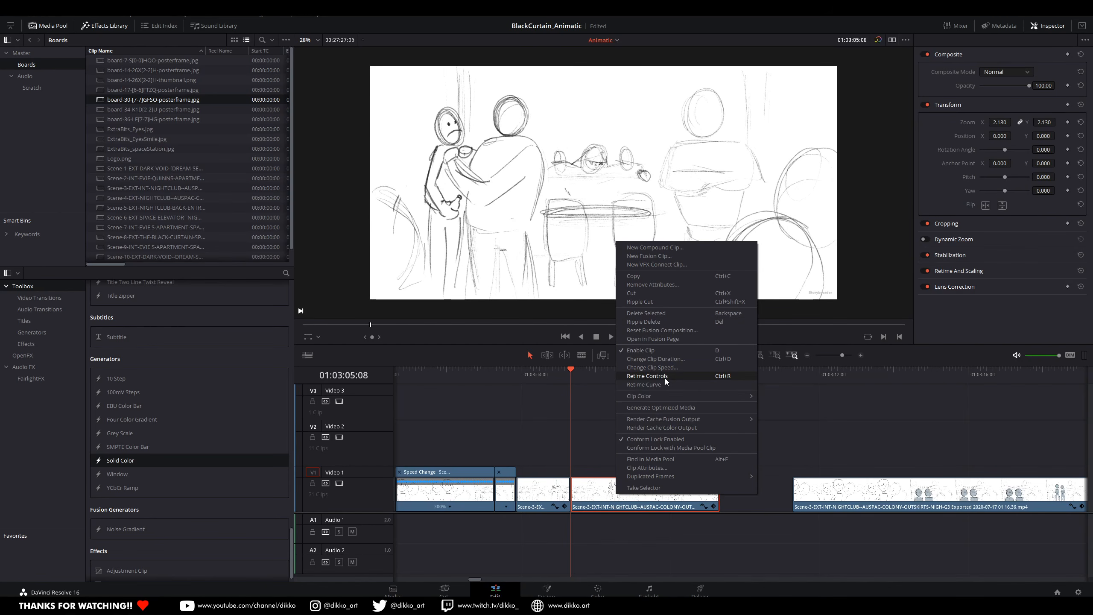
{"action": "left_click", "coordinate": [687, 376]}
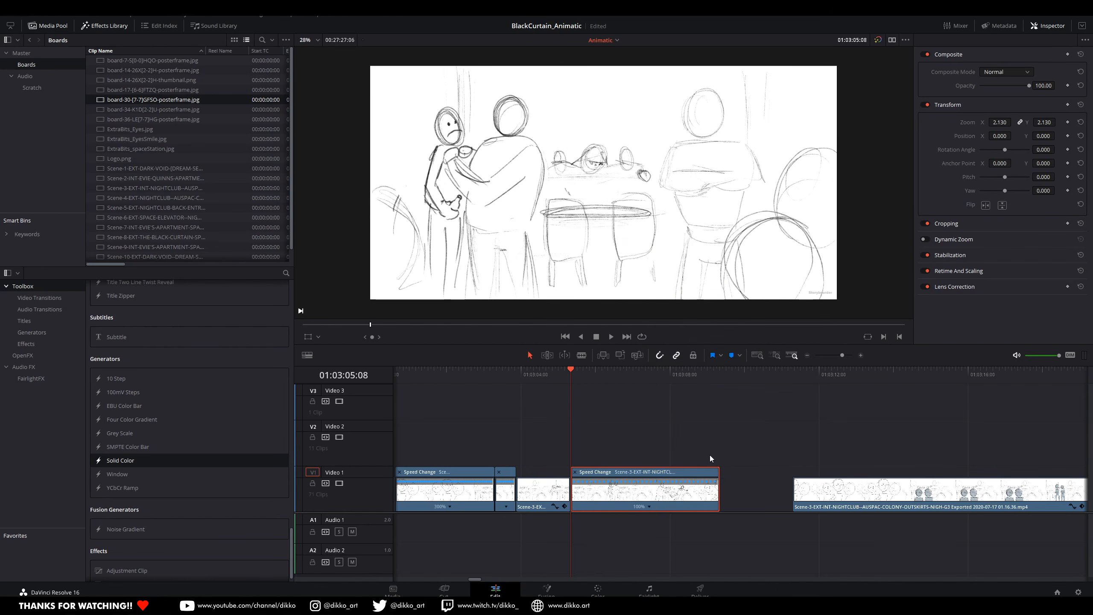
{"action": "left_click_drag", "start_coordinate": [718, 472], "coordinate": [636, 476]}
{"action": "key", "text": "space"}
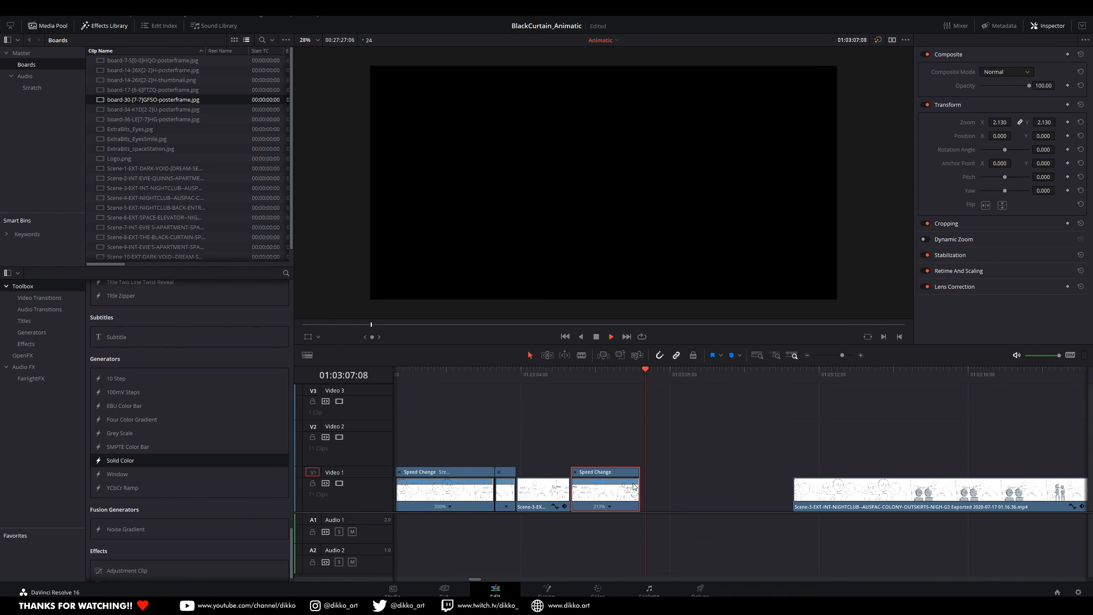
{"action": "key", "text": "space"}
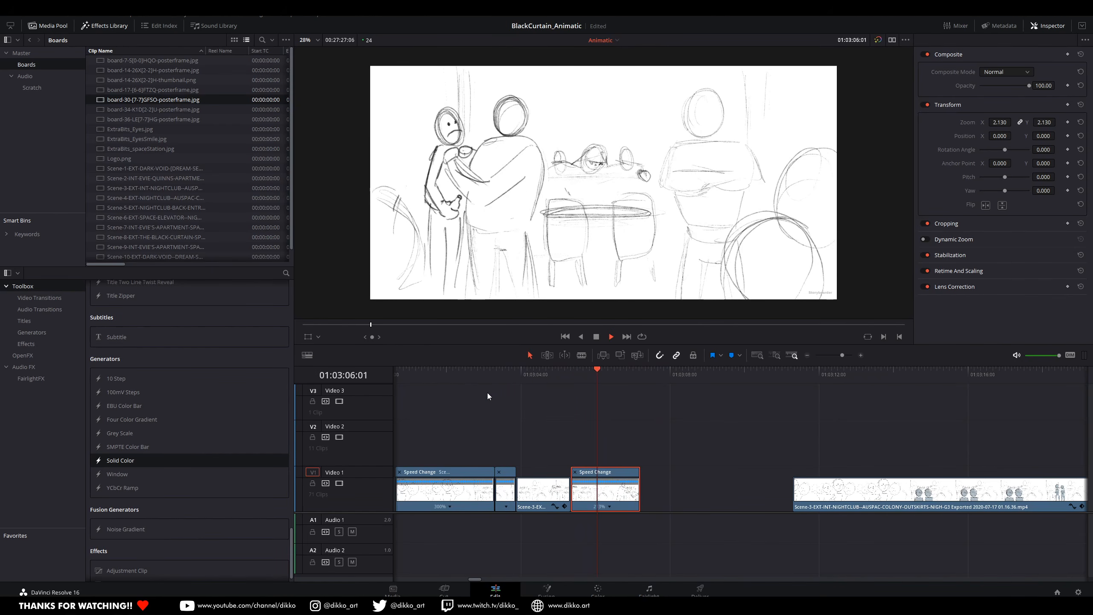
{"action": "left_click", "coordinate": [487, 378]}
Step: Move the next Scene-3 clip 4 seconds 2 frames earlier to meet the retimed guard-and-guest clip
{"action": "scroll", "coordinate": [724, 504], "scroll_direction": "down", "scroll_amount": 2}
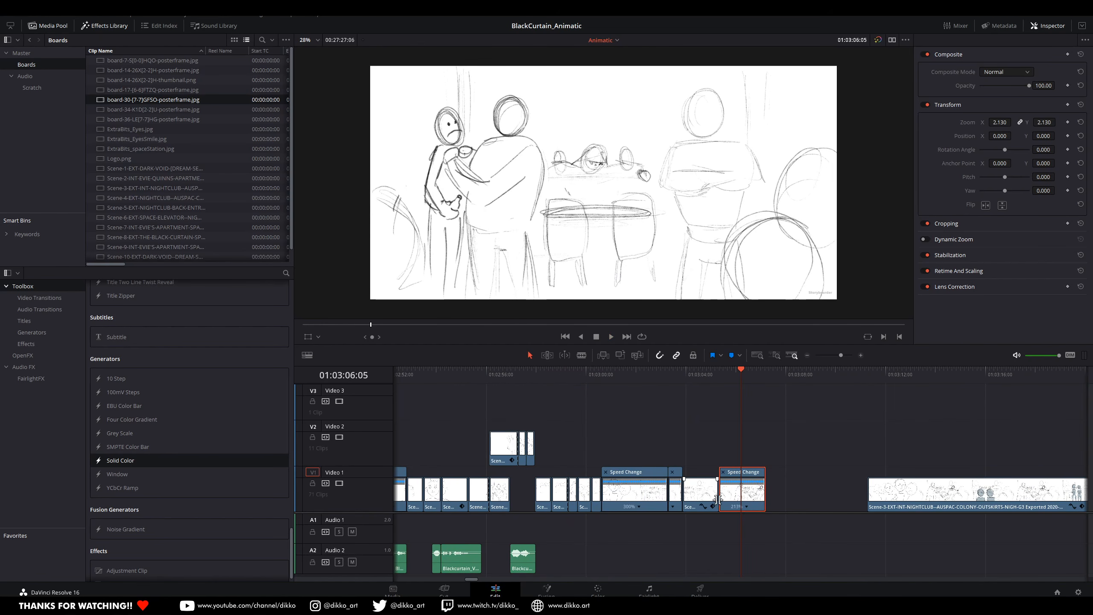
{"action": "left_click_drag", "start_coordinate": [810, 502], "coordinate": [647, 534]}
{"action": "left_click_drag", "start_coordinate": [748, 496], "coordinate": [646, 496]}
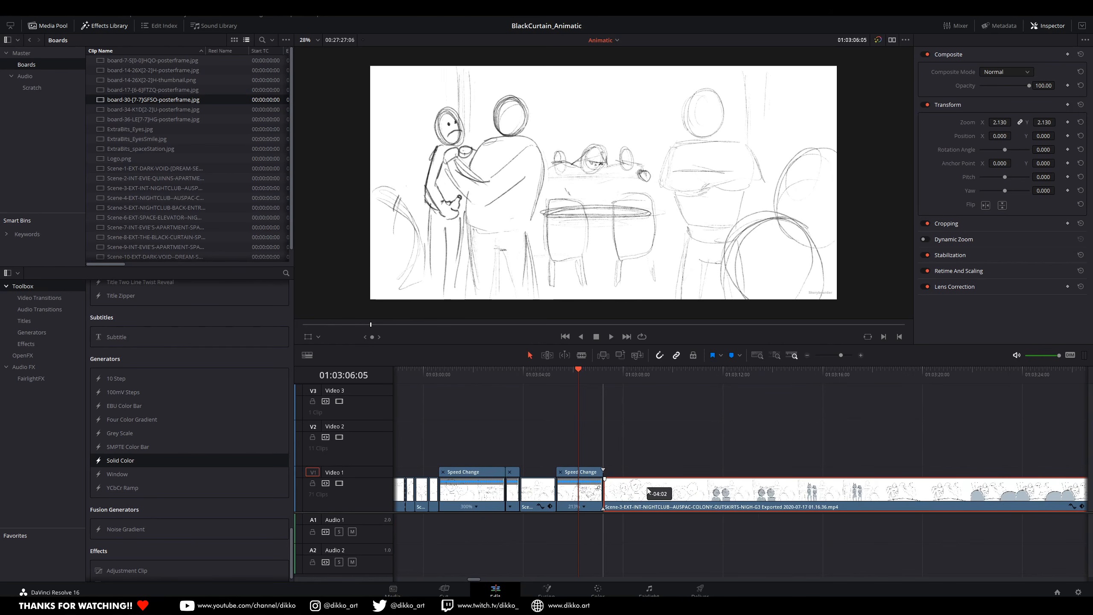
Step: Play through the moved Scene-3 clip and split it at 01:03:19:05, where the bar-table drawing begins
{"action": "key", "text": "space"}
{"action": "key", "text": "space"}
{"action": "key", "text": "space"}
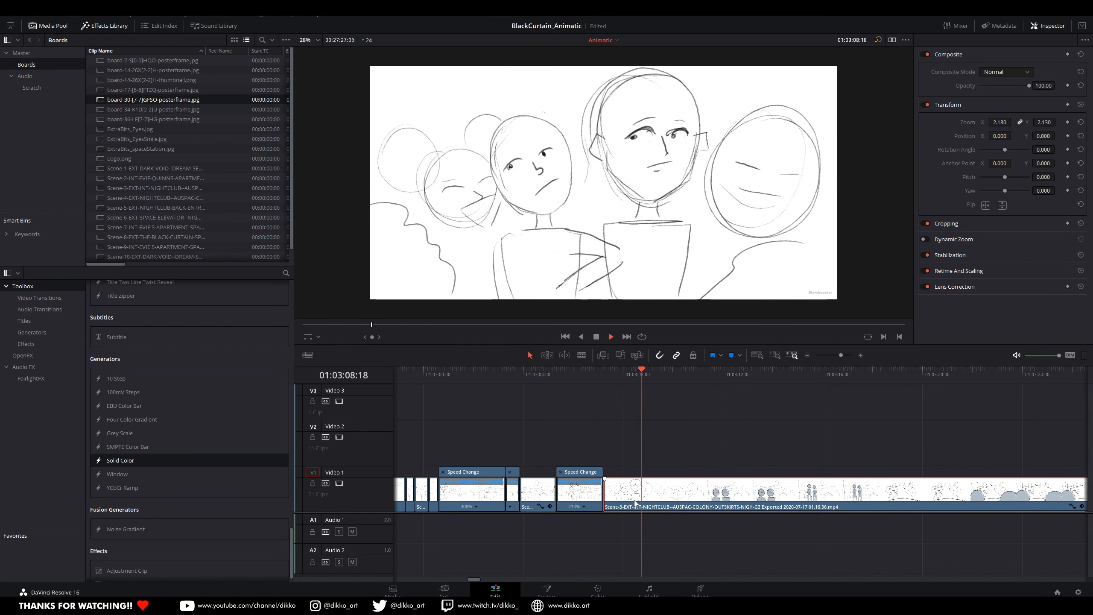
{"action": "key", "text": "space"}
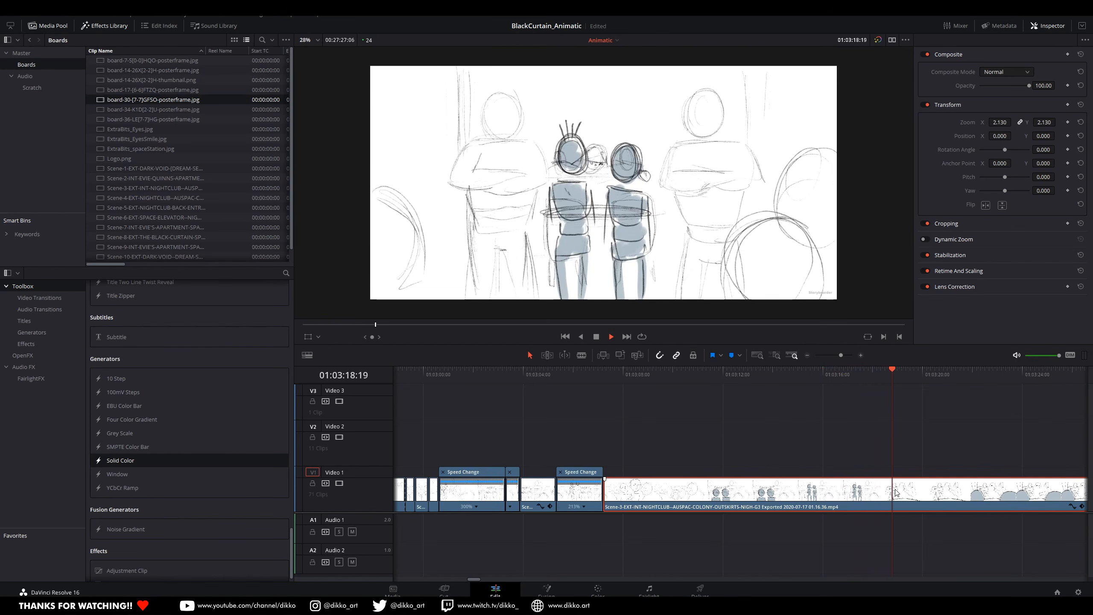
{"action": "key", "text": "space"}
{"action": "mouse_move", "coordinate": [911, 369]}
{"action": "left_mouse_down"}
{"action": "mouse_move", "coordinate": [898, 374]}
{"action": "mouse_move", "coordinate": [902, 431]}
{"action": "left_mouse_up"}
{"action": "key", "text": "Right"}
{"action": "key", "text": "ctrl+b"}
Step: Enable retime controls on the part before 01:03:19:05, shorten it to about 300% speed, and play it
{"action": "right_click", "coordinate": [844, 501]}
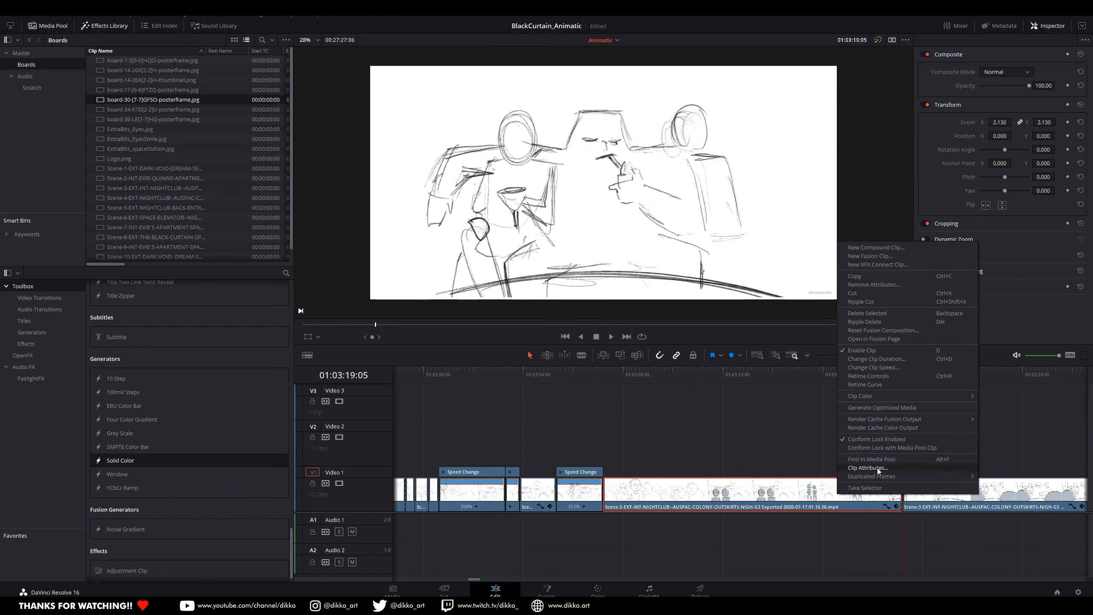
{"action": "left_click", "coordinate": [866, 384]}
{"action": "right_click", "coordinate": [849, 401]}
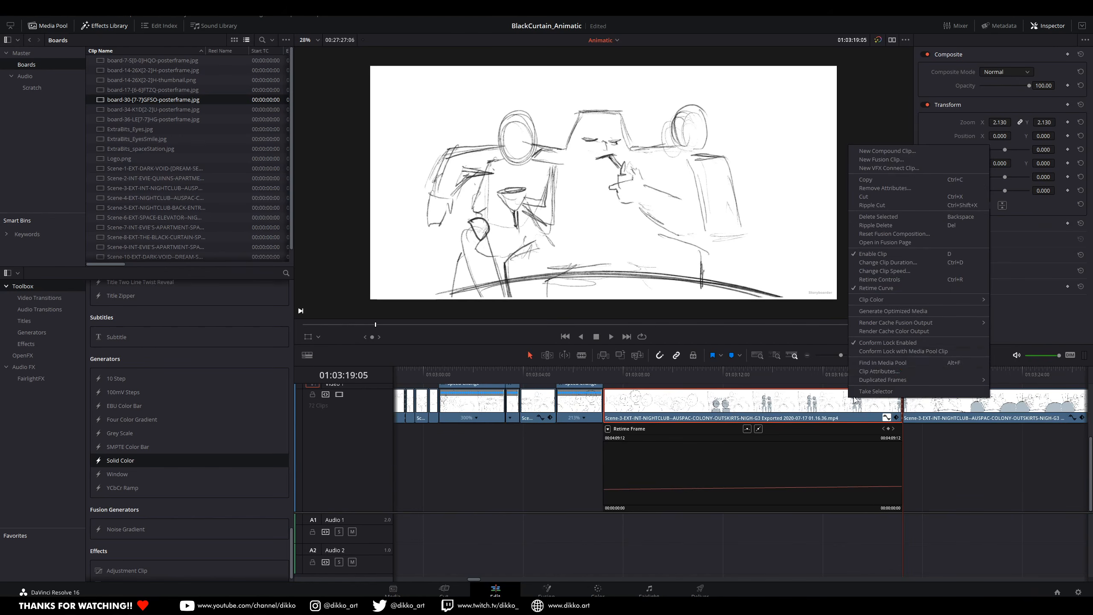
{"action": "left_click", "coordinate": [866, 288]}
{"action": "right_click", "coordinate": [830, 490]}
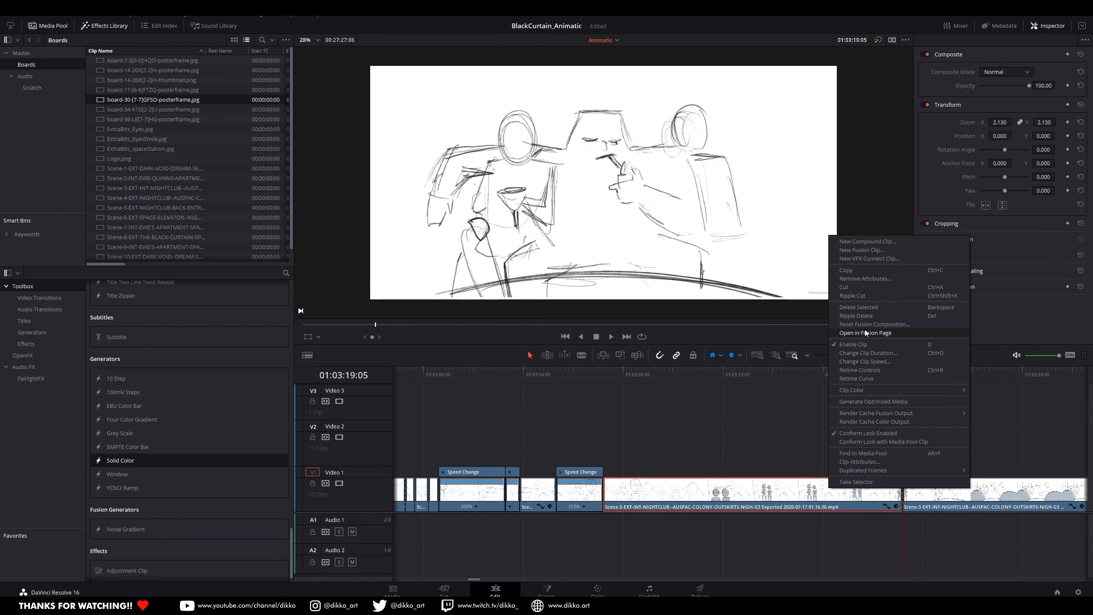
{"action": "left_click", "coordinate": [863, 371]}
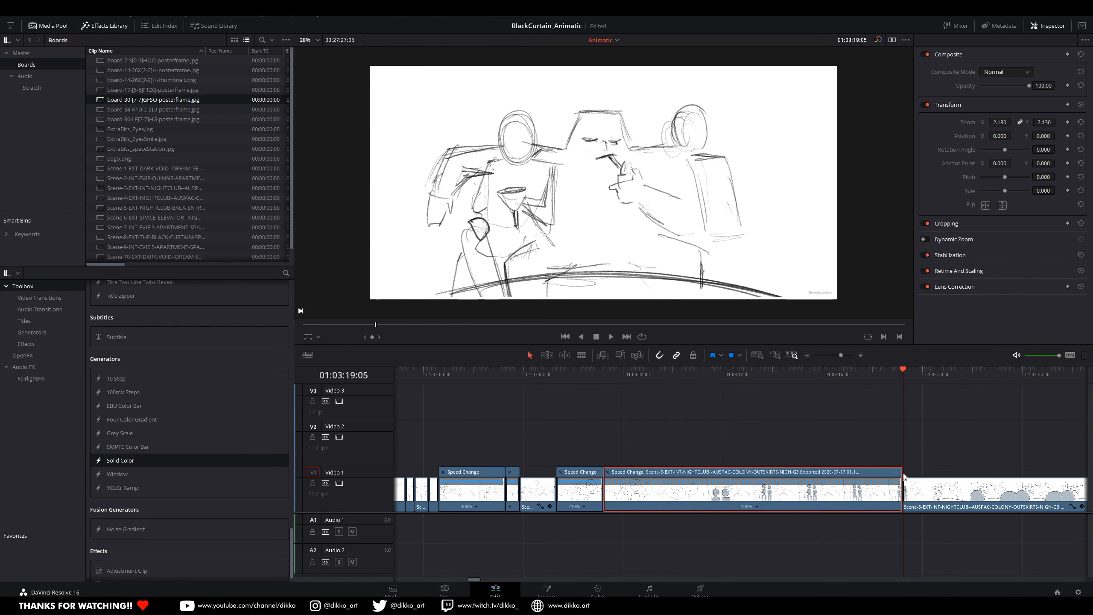
{"action": "left_click_drag", "start_coordinate": [902, 472], "coordinate": [701, 477]}
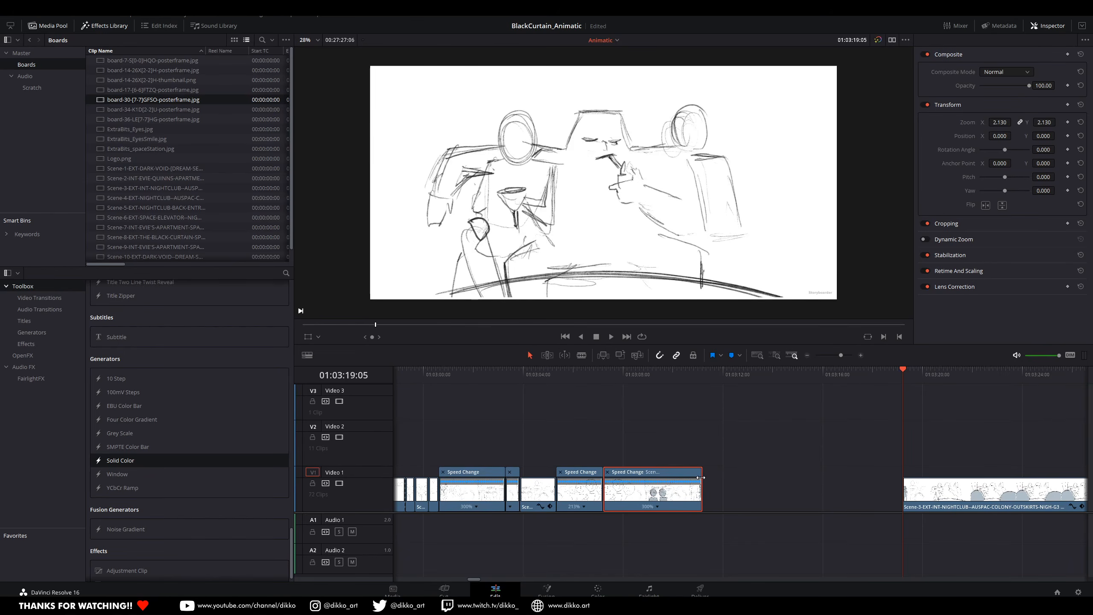
{"action": "left_click", "coordinate": [602, 379]}
{"action": "key", "text": "space"}
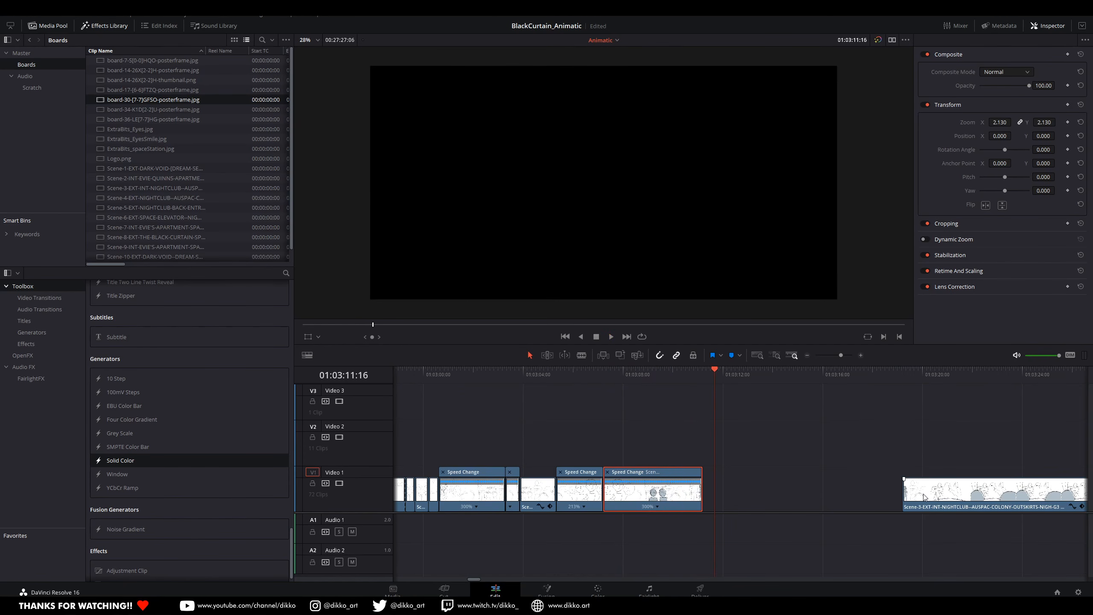
Step: Lengthen the retimed part to about 250% speed so the two shaded characters stay longer, and replay it
{"action": "left_click_drag", "start_coordinate": [701, 469], "coordinate": [722, 467]}
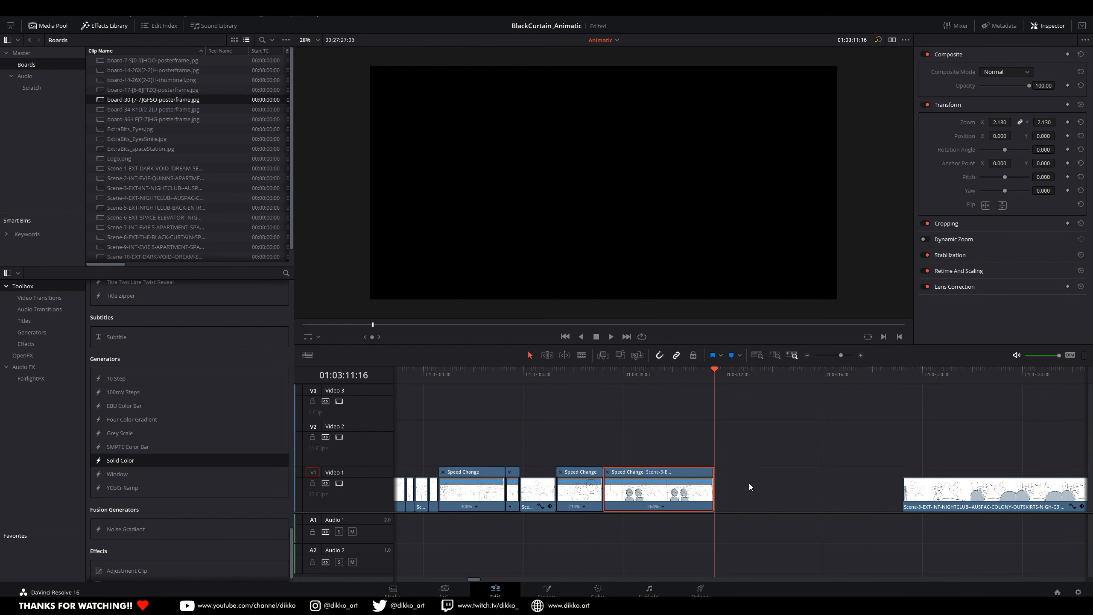
{"action": "scroll", "coordinate": [820, 487], "scroll_direction": "up", "scroll_amount": 5}
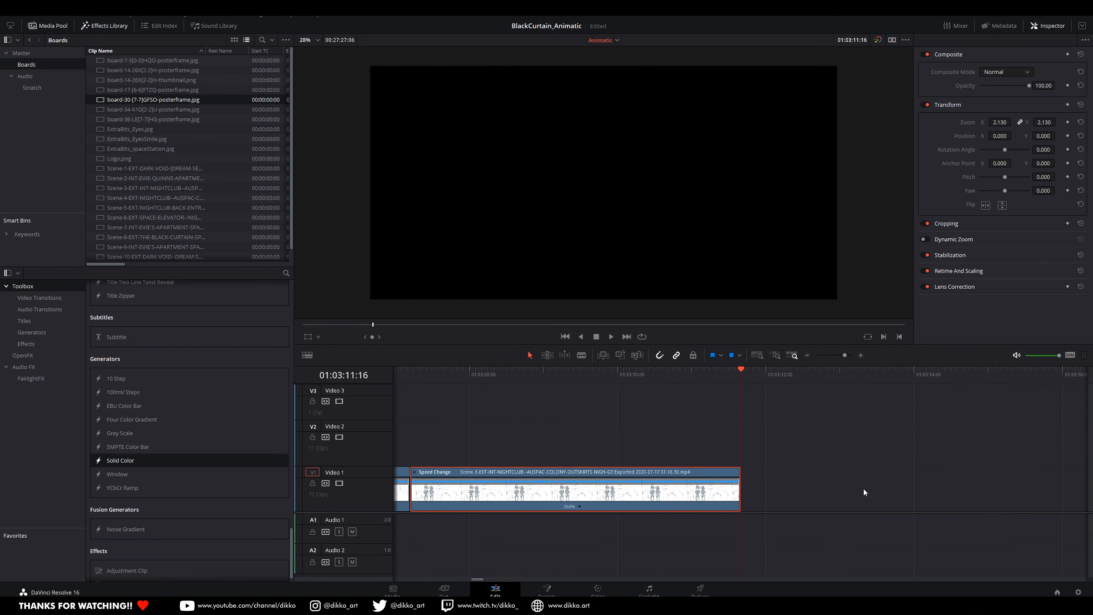
{"action": "left_click_drag", "start_coordinate": [746, 469], "coordinate": [759, 467]}
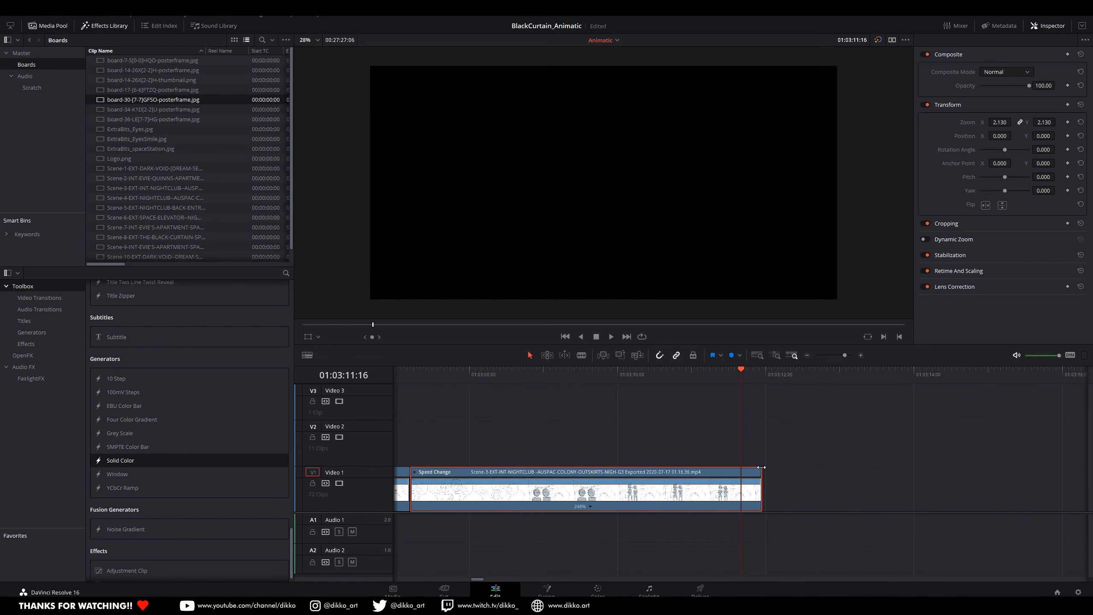
{"action": "scroll", "coordinate": [748, 477], "scroll_direction": "down", "scroll_amount": 6}
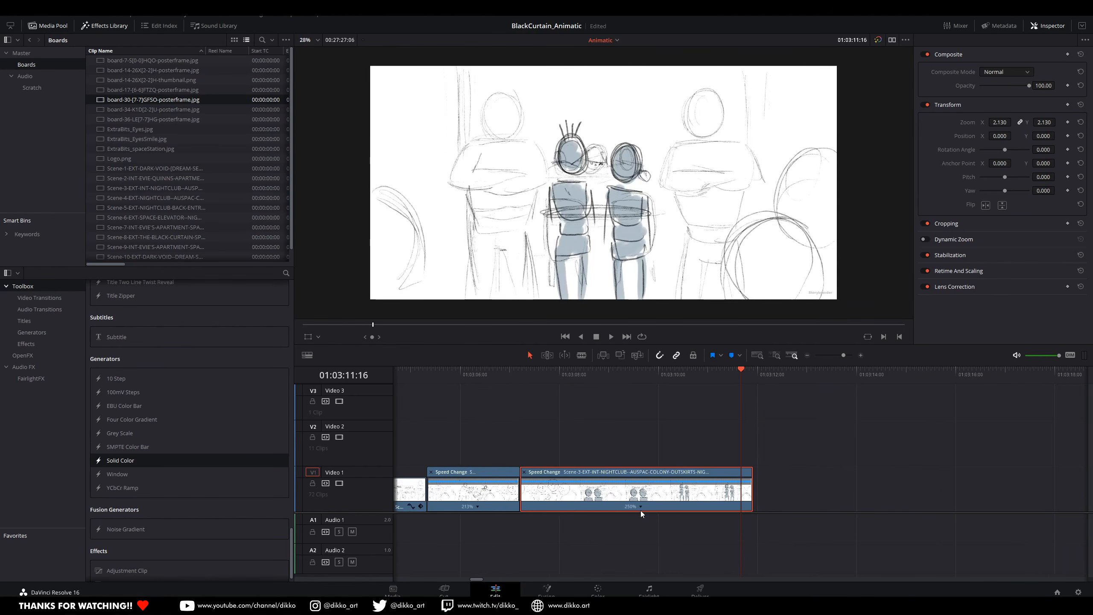
{"action": "scroll", "coordinate": [719, 486], "scroll_direction": "right", "scroll_amount": 3}
{"action": "left_click", "coordinate": [551, 381]}
{"action": "key", "text": "space"}
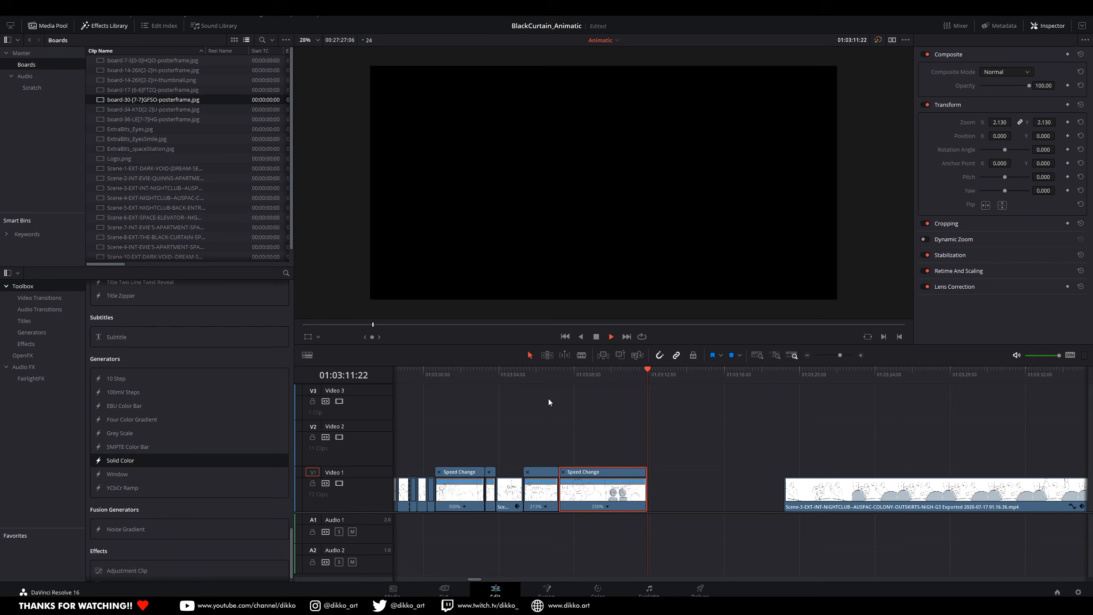
{"action": "key", "text": "space"}
{"action": "left_click_drag", "start_coordinate": [579, 375], "coordinate": [605, 382]}
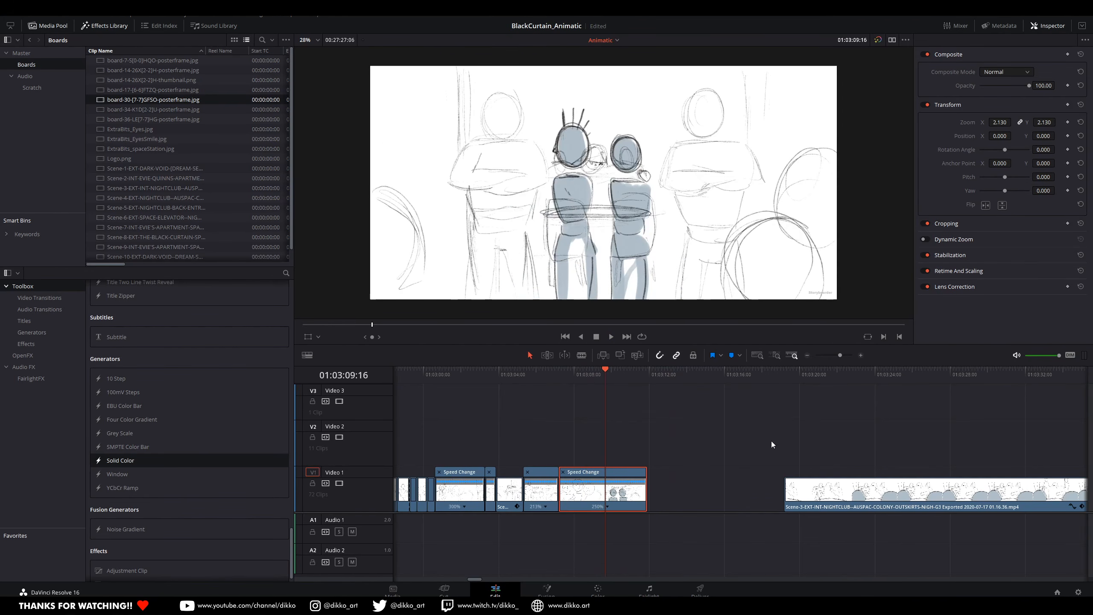
Step: Move the rest of the Scene-3 clip back against the retimed part and save the project
{"action": "scroll", "coordinate": [566, 478], "scroll_direction": "right", "scroll_amount": 5}
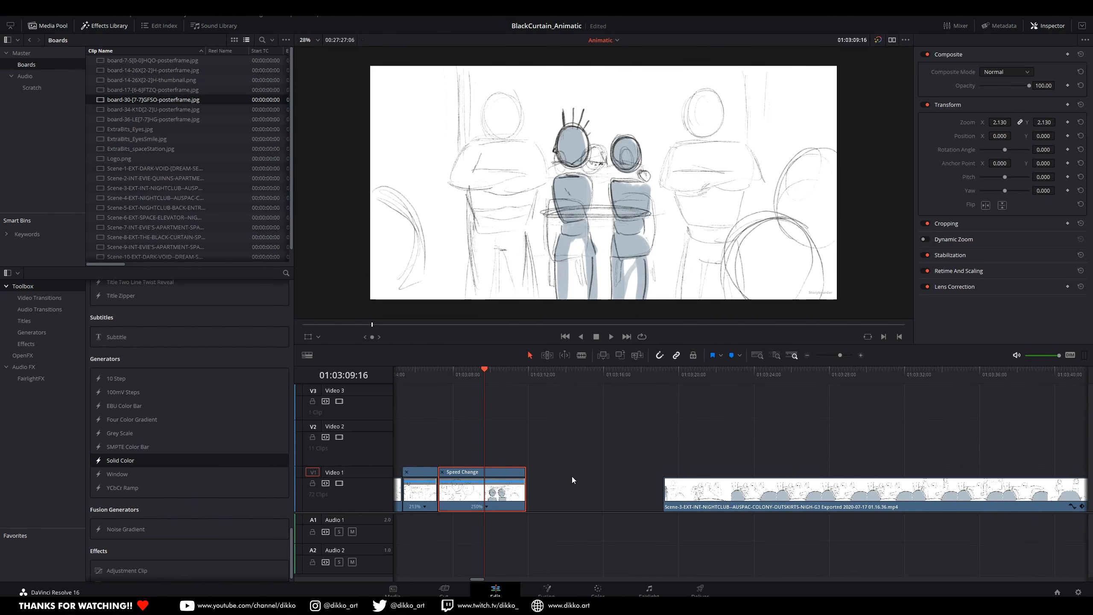
{"action": "left_click_drag", "start_coordinate": [747, 486], "coordinate": [607, 517]}
{"action": "scroll", "coordinate": [614, 536], "scroll_direction": "down", "scroll_amount": 10}
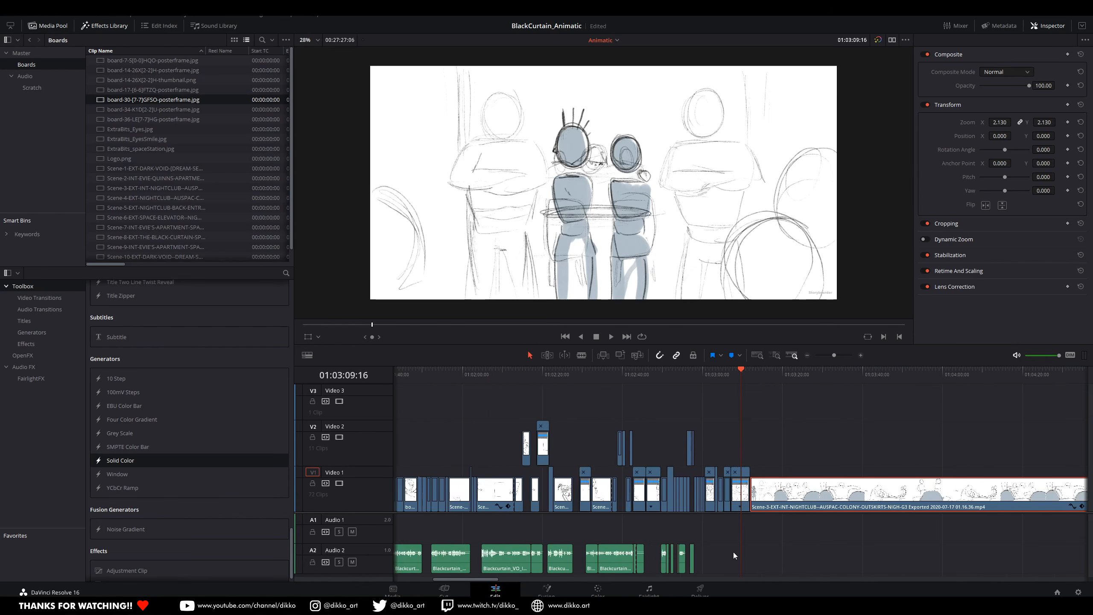
{"action": "left_click_drag", "start_coordinate": [733, 552], "coordinate": [705, 555]}
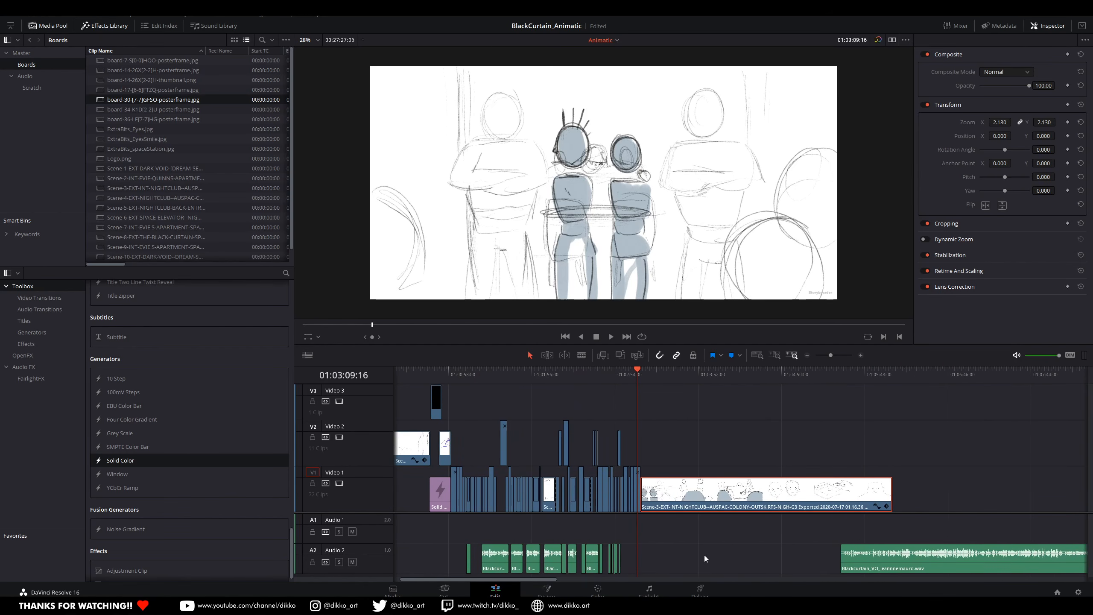
{"action": "left_click_drag", "start_coordinate": [704, 555], "coordinate": [703, 556]}
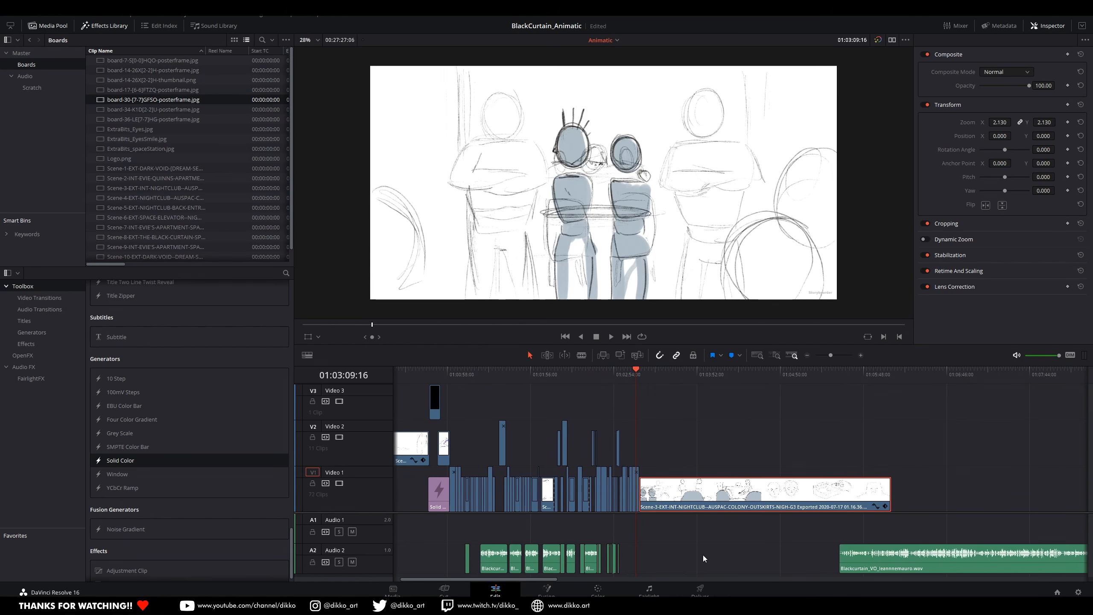
{"action": "key", "text": "ctrl+s"}
{"action": "mouse_move", "coordinate": [133, 607]}
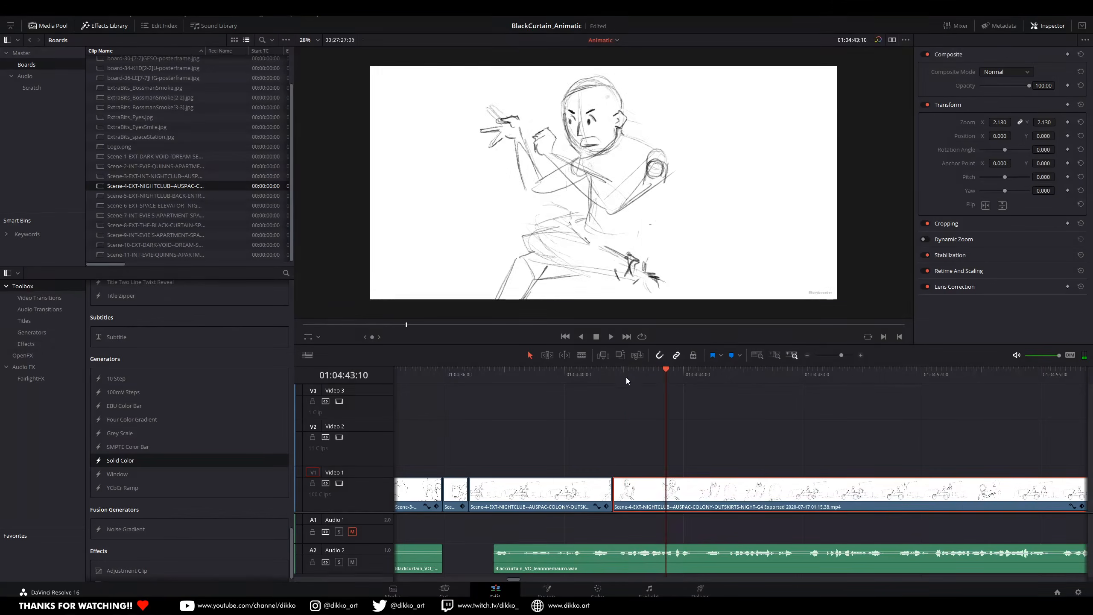
Step: Slide the next Scene-4 clip further down the timeline, leaving a gap after the clip ending at 01:04:41:14
{"action": "left_click", "coordinate": [627, 375]}
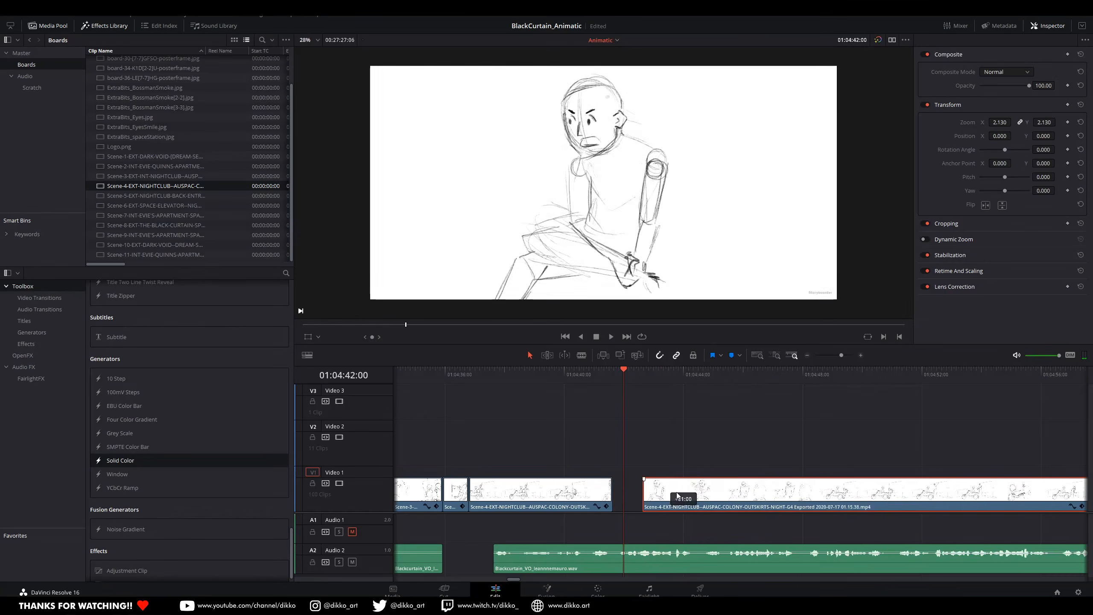
{"action": "left_click", "coordinate": [586, 375]}
{"action": "key", "text": "Down"}
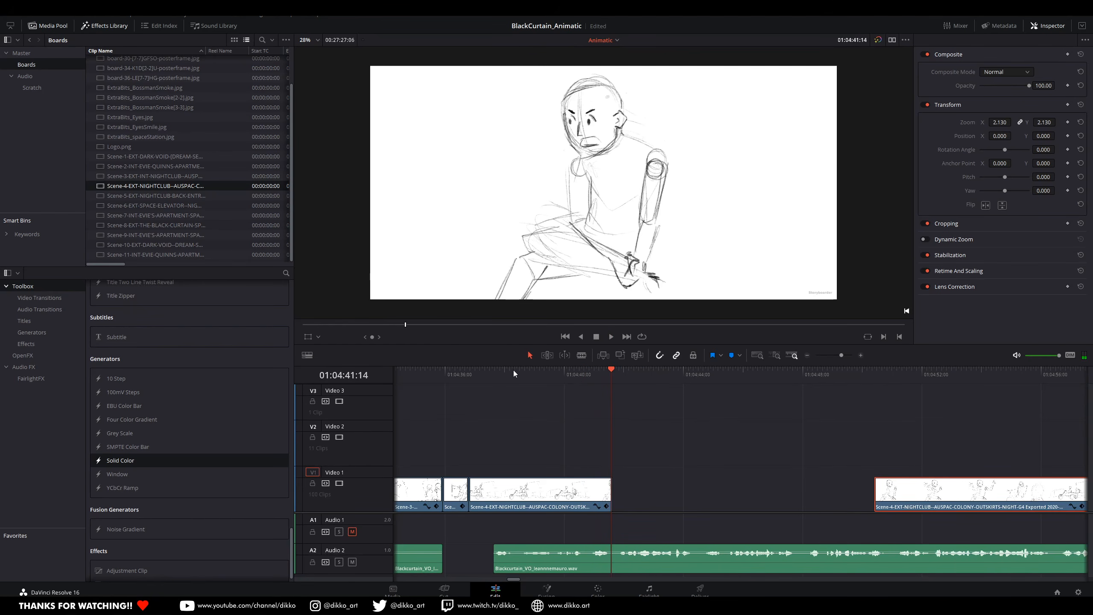
Step: Scrub and play the beginning of the separated Scene-4 clip to examine which shots it contains
{"action": "scroll", "coordinate": [597, 435], "scroll_direction": "right", "scroll_amount": 3}
{"action": "scroll", "coordinate": [597, 432], "scroll_direction": "right", "scroll_amount": 1}
{"action": "left_click_drag", "start_coordinate": [785, 376], "coordinate": [916, 398]}
{"action": "scroll", "coordinate": [853, 421], "scroll_direction": "right", "scroll_amount": 5}
{"action": "scroll", "coordinate": [861, 423], "scroll_direction": "left", "scroll_amount": 6}
{"action": "scroll", "coordinate": [818, 423], "scroll_direction": "right", "scroll_amount": 6}
{"action": "left_click", "coordinate": [596, 378]}
{"action": "key", "text": "space"}
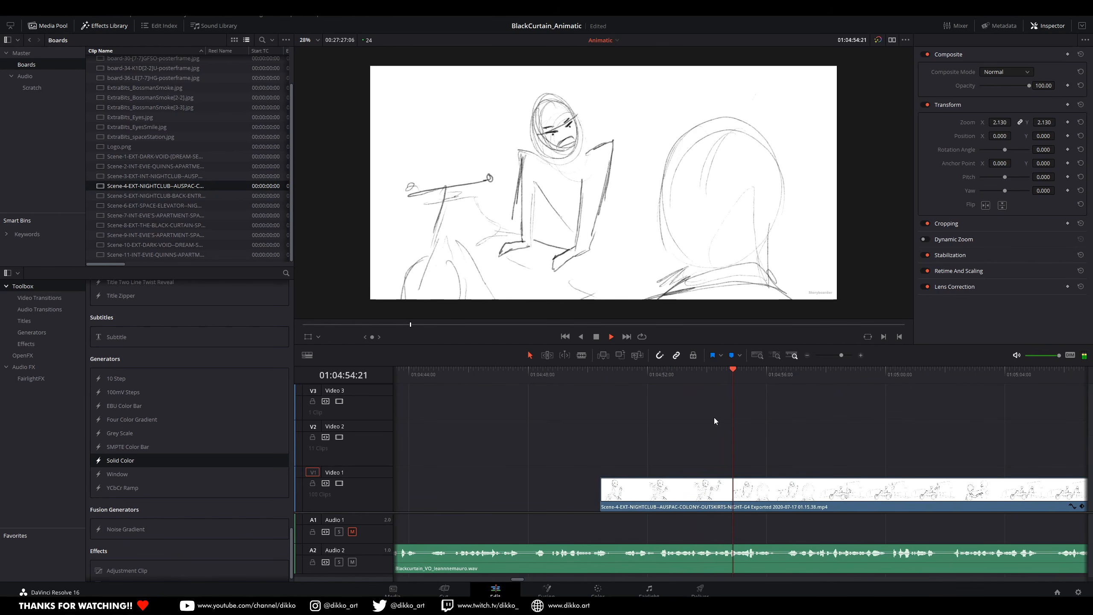
Step: Replay the Scene-4 shots around 01:04:40 against the voice-over and compare them with the separated clip
{"action": "scroll", "coordinate": [858, 457], "scroll_direction": "left", "scroll_amount": 6}
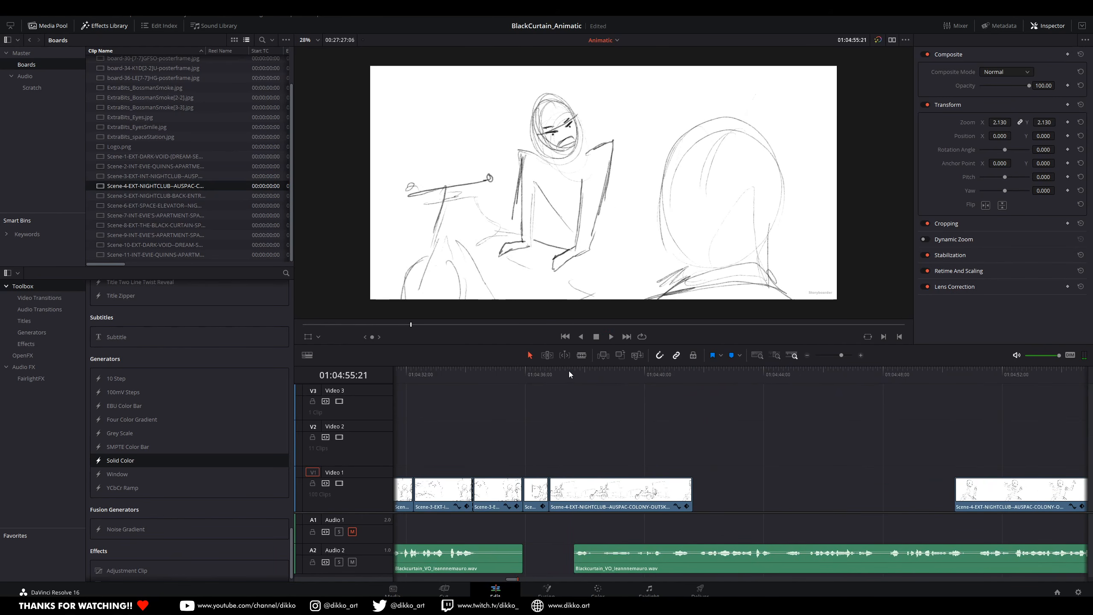
{"action": "left_click_drag", "start_coordinate": [568, 372], "coordinate": [615, 387]}
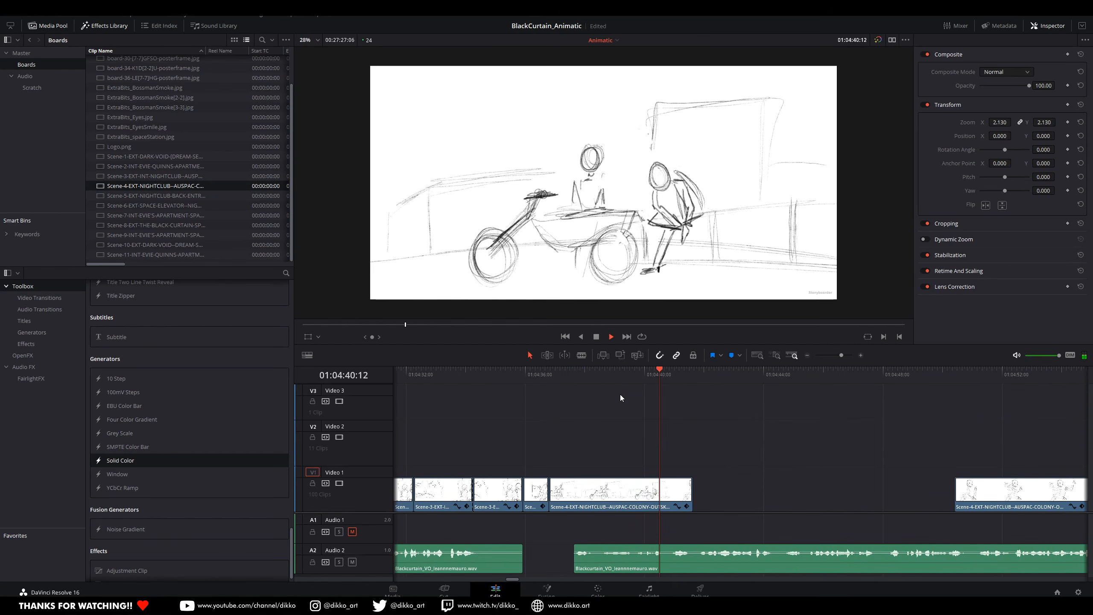
{"action": "left_click", "coordinate": [627, 374]}
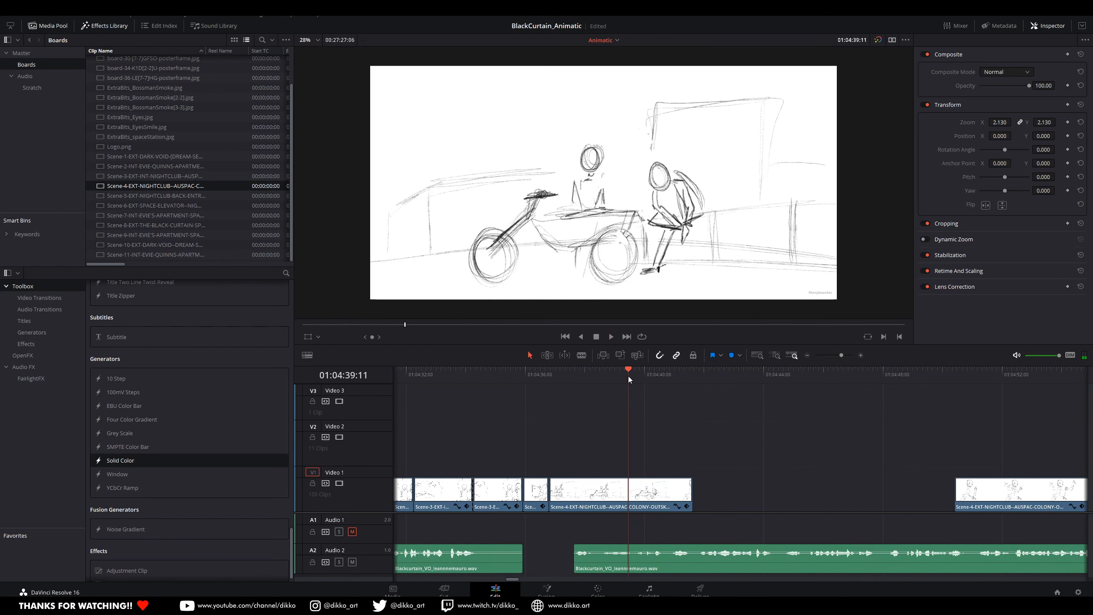
{"action": "scroll", "coordinate": [882, 521], "scroll_direction": "right", "scroll_amount": 5}
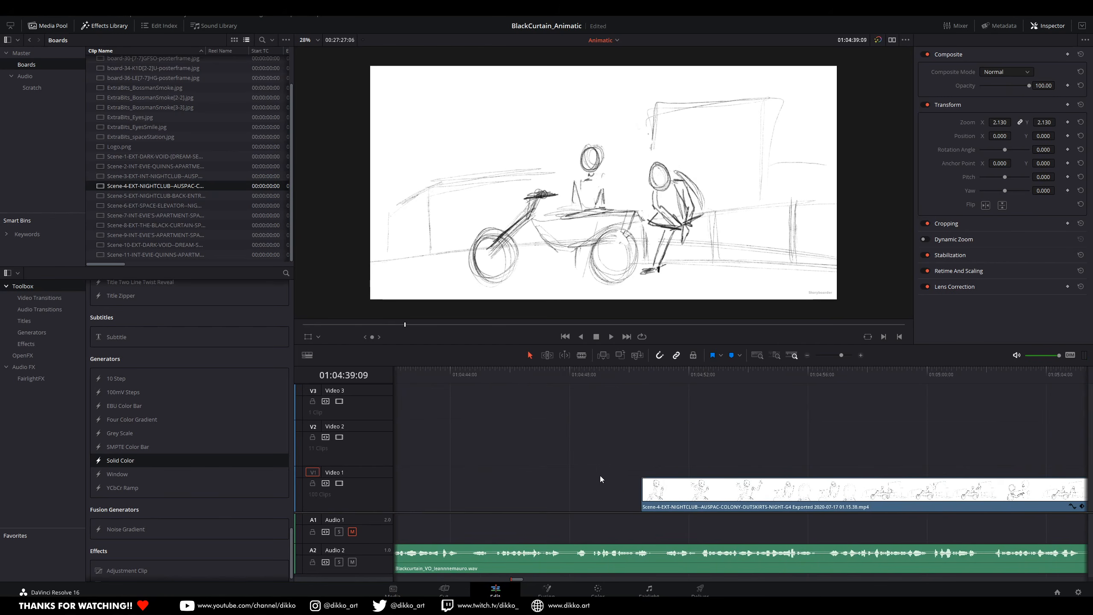
{"action": "left_click_drag", "start_coordinate": [652, 379], "coordinate": [738, 405]}
{"action": "left_click_drag", "start_coordinate": [765, 411], "coordinate": [762, 412]}
{"action": "scroll", "coordinate": [537, 484], "scroll_direction": "left", "scroll_amount": 5}
{"action": "left_click", "coordinate": [553, 374]}
{"action": "key", "text": "space"}
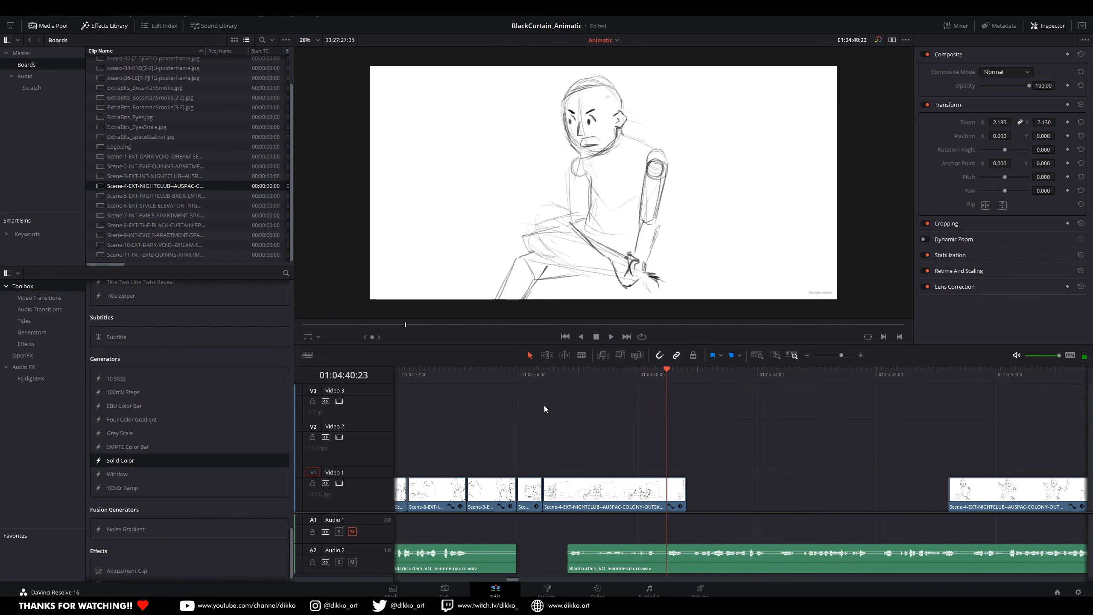
{"action": "left_click", "coordinate": [635, 376]}
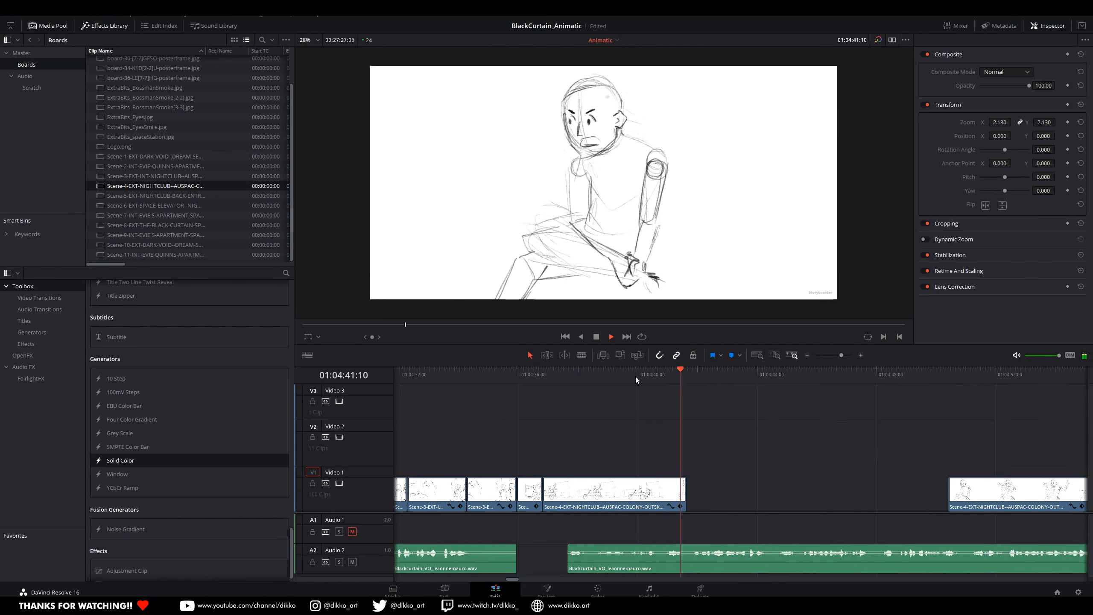
{"action": "key", "text": "space"}
{"action": "scroll", "coordinate": [682, 394], "scroll_direction": "right", "scroll_amount": 5}
Step: Cut the separated Scene-4 clip at both ends of the over-the-shoulder shot, near 01:04:54 and 01:04:56
{"action": "left_click", "coordinate": [716, 382]}
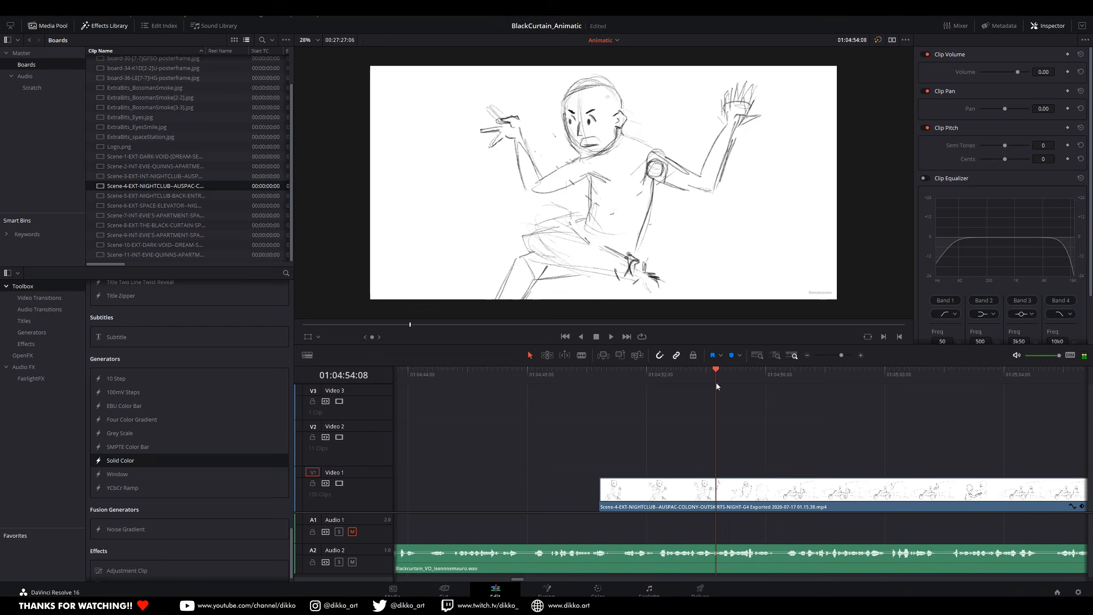
{"action": "left_click", "coordinate": [719, 394]}
{"action": "left_click_drag", "start_coordinate": [720, 393], "coordinate": [723, 393]}
{"action": "key", "text": "Left"}
{"action": "key", "text": "Left"}
{"action": "key", "text": "Right"}
{"action": "left_click", "coordinate": [737, 510]}
{"action": "key", "text": "ctrl+b"}
{"action": "left_click_drag", "start_coordinate": [752, 371], "coordinate": [778, 372]}
{"action": "key", "text": "ctrl+b"}
Step: Place a copy of the short over-the-shoulder shot directly behind the clip ending at 01:04:41:14 and play it
{"action": "scroll", "coordinate": [584, 484], "scroll_direction": "left", "scroll_amount": 1}
{"action": "scroll", "coordinate": [584, 484], "scroll_direction": "left", "scroll_amount": 3}
{"action": "left_click_drag", "start_coordinate": [918, 503], "coordinate": [533, 507]}
{"action": "key", "text": "ctrl+z"}
{"action": "left_click_drag", "start_coordinate": [927, 495], "coordinate": [547, 503]}
{"action": "left_click", "coordinate": [483, 369]}
{"action": "key", "text": "space"}
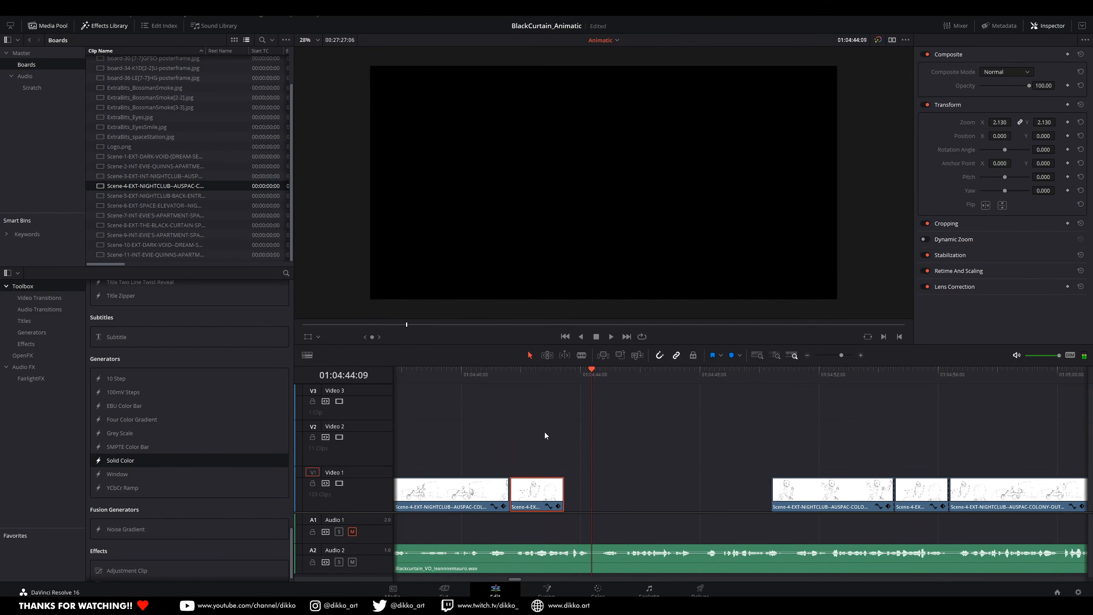
Step: Duplicate the over-the-shoulder shot behind its first copy and shorten the new copy to end shortly after 01:04:44:09
{"action": "key", "text": "space"}
{"action": "left_click_drag", "start_coordinate": [538, 494], "coordinate": [602, 494]}
{"action": "left_click_drag", "start_coordinate": [598, 381], "coordinate": [602, 383]}
{"action": "left_click_drag", "start_coordinate": [609, 500], "coordinate": [602, 501]}
Step: Move the longer shot of the gesturing man against the shortened copy and play it
{"action": "left_click", "coordinate": [689, 500]}
{"action": "left_click_drag", "start_coordinate": [789, 508], "coordinate": [617, 508]}
{"action": "key", "text": "space"}
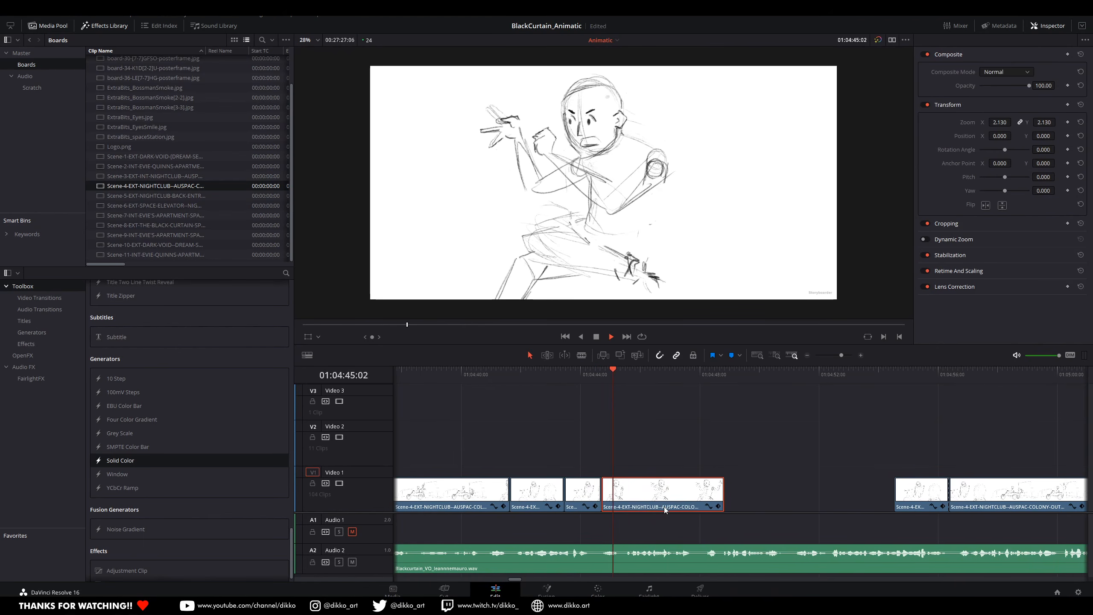
{"action": "key", "text": "space"}
Step: Trim the end of the gesturing shot to about 01:04:48 and move the original over-the-shoulder piece against it
{"action": "scroll", "coordinate": [701, 501], "scroll_direction": "right", "scroll_amount": 2}
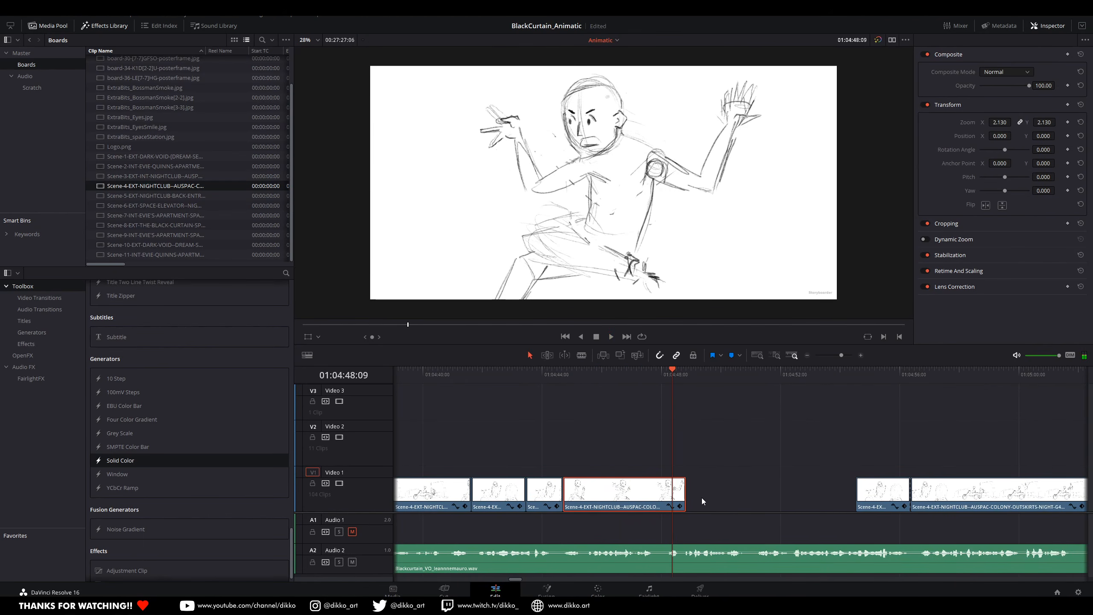
{"action": "left_click_drag", "start_coordinate": [684, 497], "coordinate": [667, 497]}
{"action": "scroll", "coordinate": [732, 497], "scroll_direction": "right", "scroll_amount": 3}
{"action": "left_click_drag", "start_coordinate": [770, 496], "coordinate": [630, 498]}
{"action": "key", "text": "space"}
{"action": "key", "text": "space"}
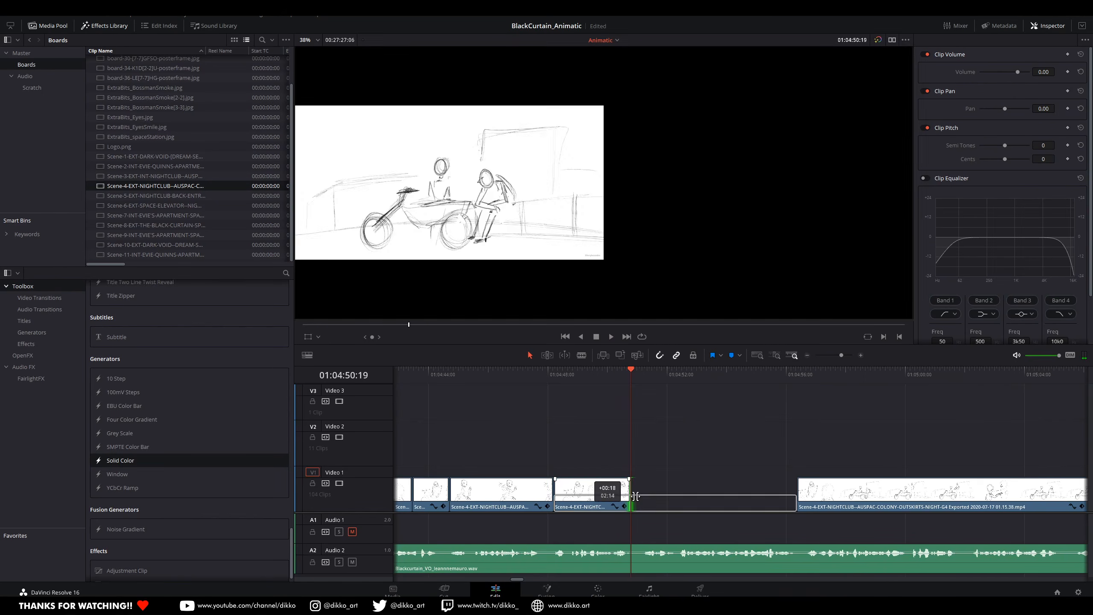
Step: Undo the extension of the over-the-shoulder shot, duplicate the shot behind itself instead, and trim the copy's end
{"action": "scroll", "coordinate": [706, 502], "scroll_direction": "right", "scroll_amount": 2}
{"action": "left_click", "coordinate": [551, 378]}
{"action": "key", "text": "ctrl+z"}
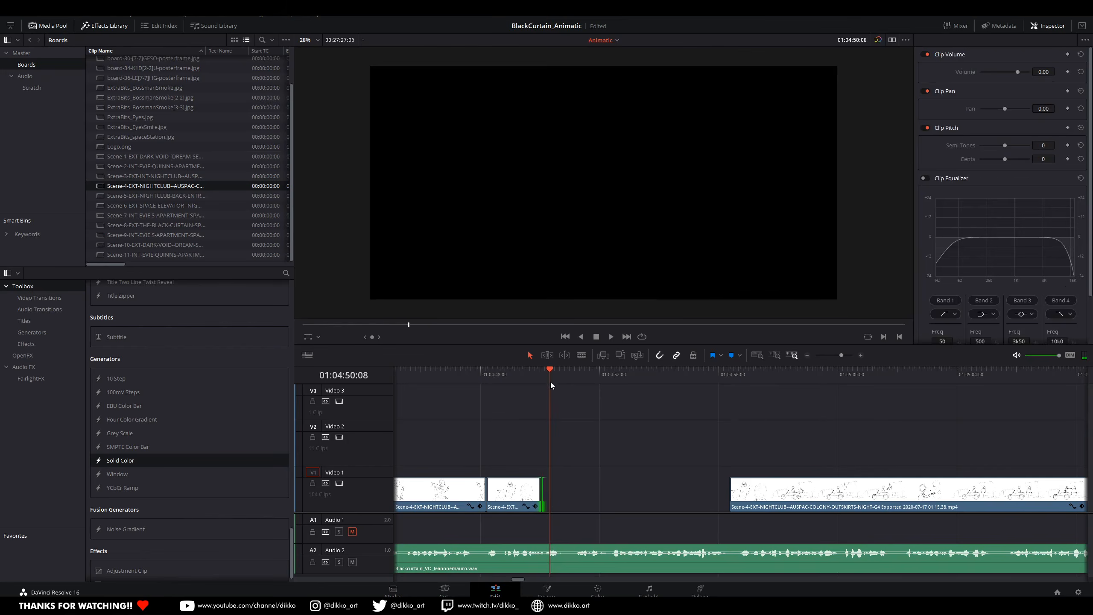
{"action": "left_click_drag", "start_coordinate": [509, 501], "coordinate": [563, 498], "text": "alt"}
{"action": "key", "text": "space"}
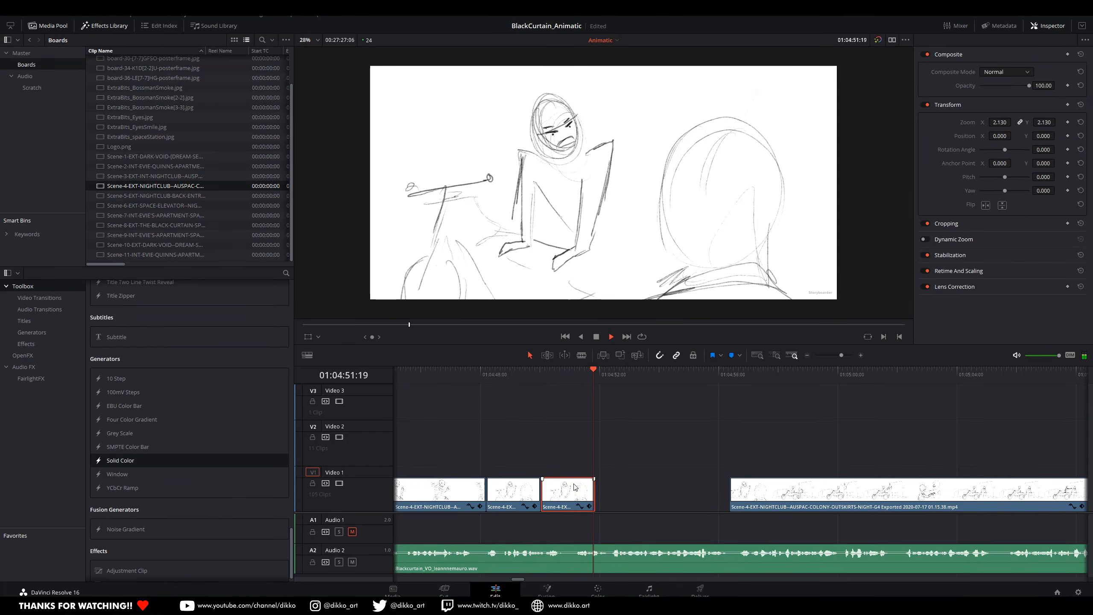
{"action": "left_click", "coordinate": [577, 378]}
{"action": "left_click", "coordinate": [585, 369]}
{"action": "left_click_drag", "start_coordinate": [594, 495], "coordinate": [585, 494]}
Step: Move the remaining Scene-4 clip back against the trimmed copy and play its first shots with the voice-over
{"action": "left_click_drag", "start_coordinate": [784, 500], "coordinate": [613, 495]}
{"action": "left_click", "coordinate": [626, 376]}
{"action": "left_click", "coordinate": [625, 378]}
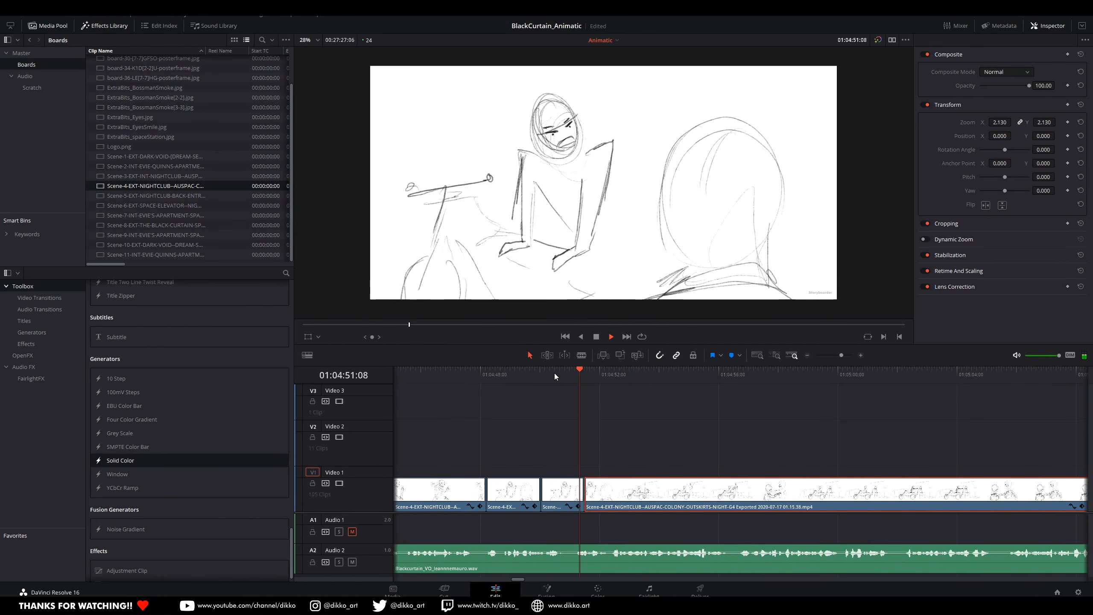
{"action": "key", "text": "space"}
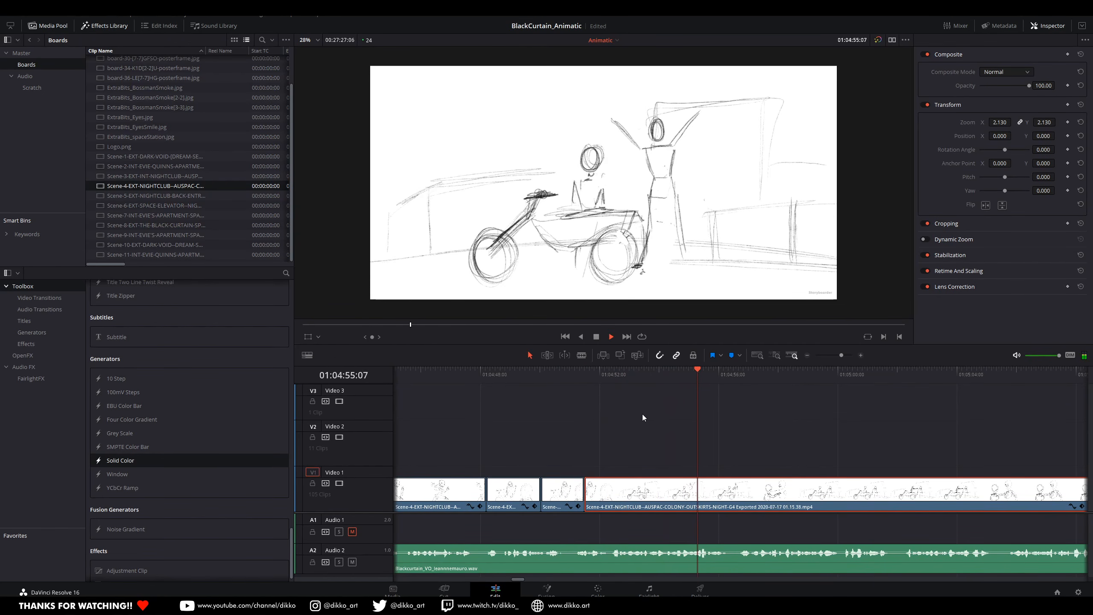
{"action": "key", "text": "space"}
{"action": "left_click_drag", "start_coordinate": [729, 434], "coordinate": [579, 383]}
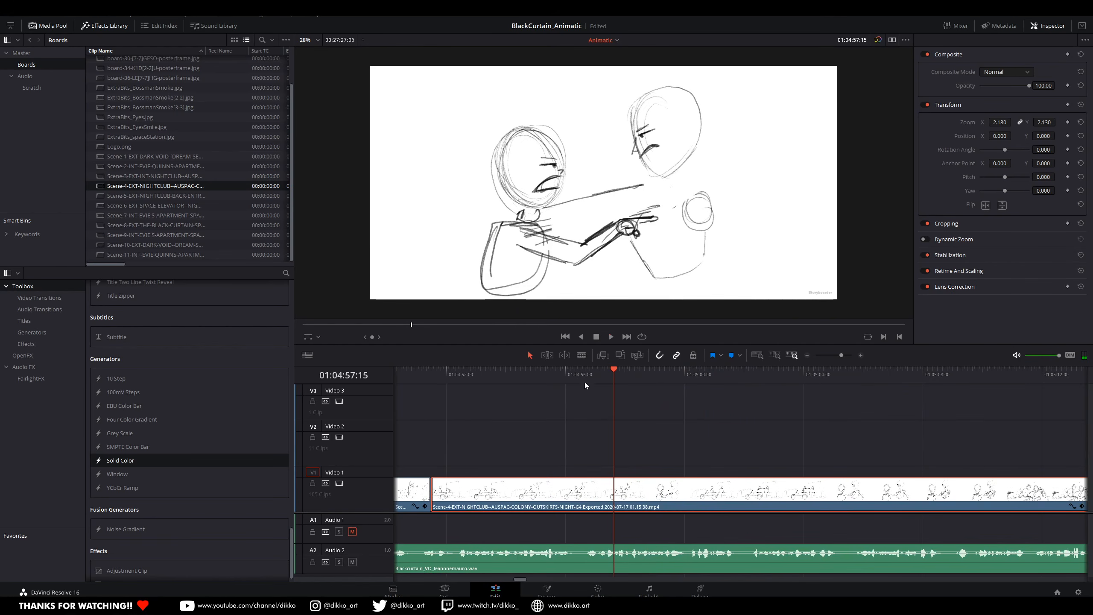
{"action": "scroll", "coordinate": [758, 478], "scroll_direction": "down", "scroll_amount": 5}
{"action": "scroll", "coordinate": [809, 485], "scroll_direction": "up", "scroll_amount": 8}
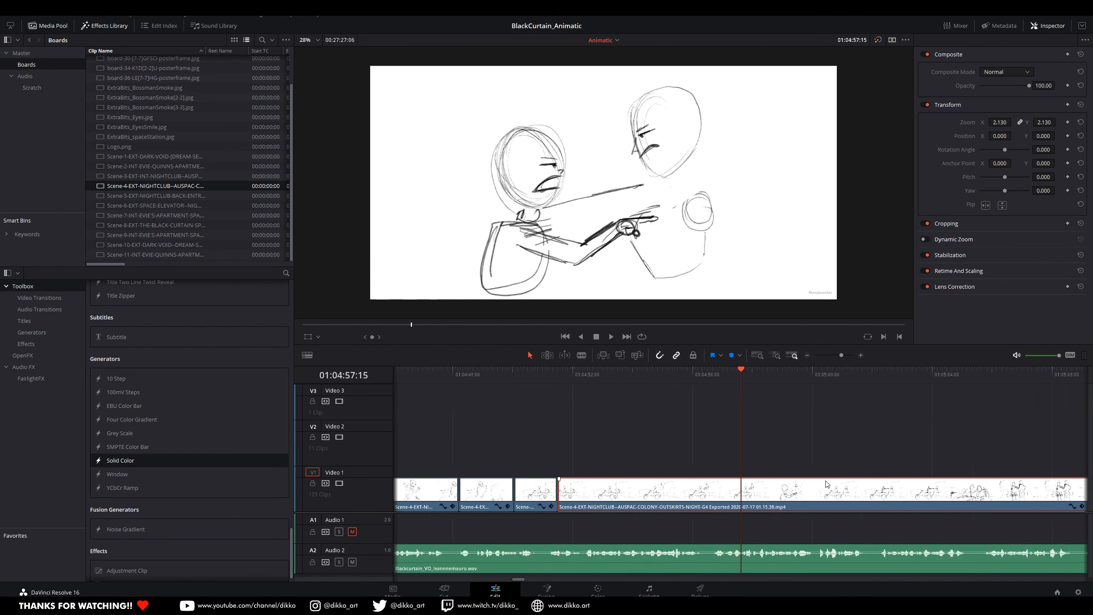
{"action": "left_click", "coordinate": [611, 373]}
{"action": "key", "text": "space"}
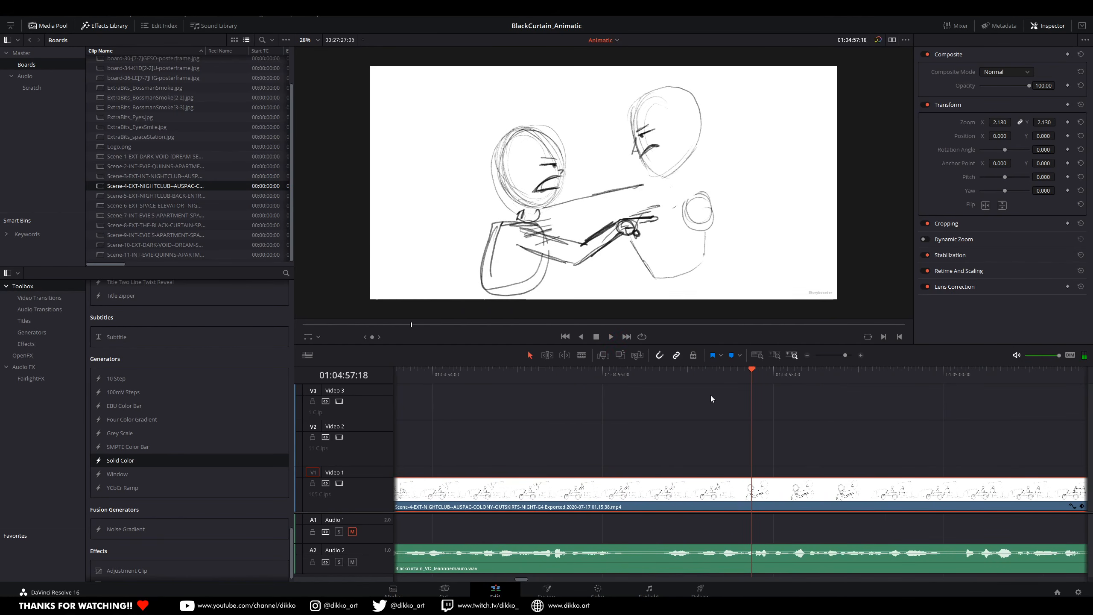
{"action": "key", "text": "space"}
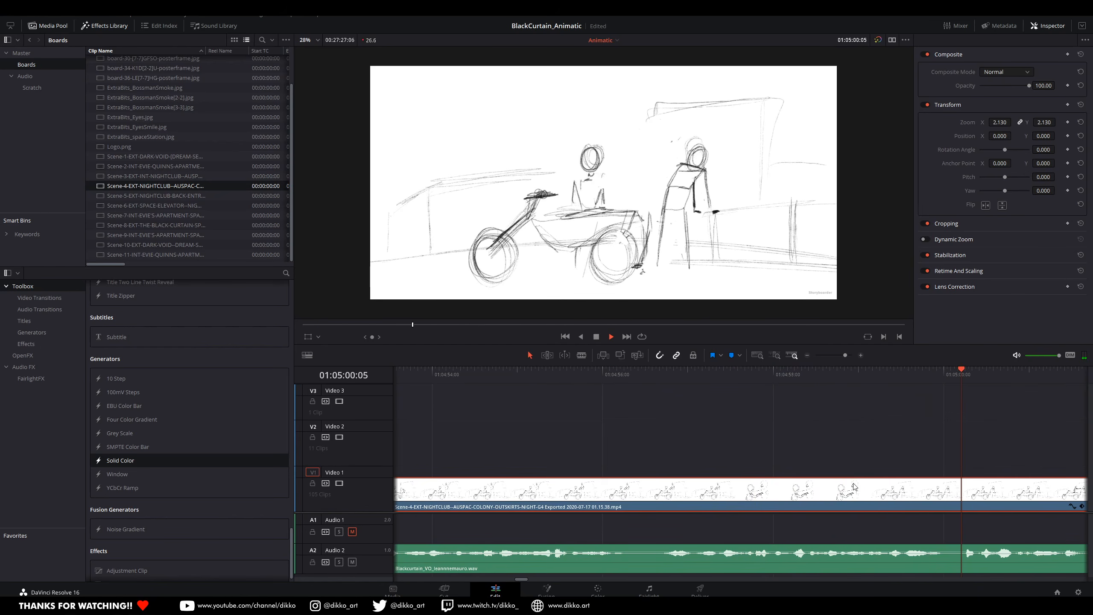
Step: Find the last frame of the close-up of the two facing characters and cut the Scene-4 clip at 01:04:59:08
{"action": "scroll", "coordinate": [790, 530], "scroll_direction": "down", "scroll_amount": 3}
{"action": "left_click_drag", "start_coordinate": [727, 380], "coordinate": [679, 401]}
{"action": "key", "text": "space"}
{"action": "key", "text": "Left"}
{"action": "key", "text": "Right"}
{"action": "key", "text": "Right"}
{"action": "key", "text": "Right"}
{"action": "key", "text": "Right"}
{"action": "key", "text": "Right"}
{"action": "key", "text": "Right"}
{"action": "key", "text": "Right"}
{"action": "key", "text": "Right"}
{"action": "key", "text": "Right"}
{"action": "key", "text": "Right"}
{"action": "key", "text": "Right"}
{"action": "key", "text": "Right"}
{"action": "key", "text": "Right"}
{"action": "key", "text": "Right"}
{"action": "key", "text": "Left"}
{"action": "key", "text": "Left"}
{"action": "key", "text": "Left"}
{"action": "key", "text": "Left"}
{"action": "key", "text": "Left"}
{"action": "key", "text": "Right"}
{"action": "key", "text": "Left"}
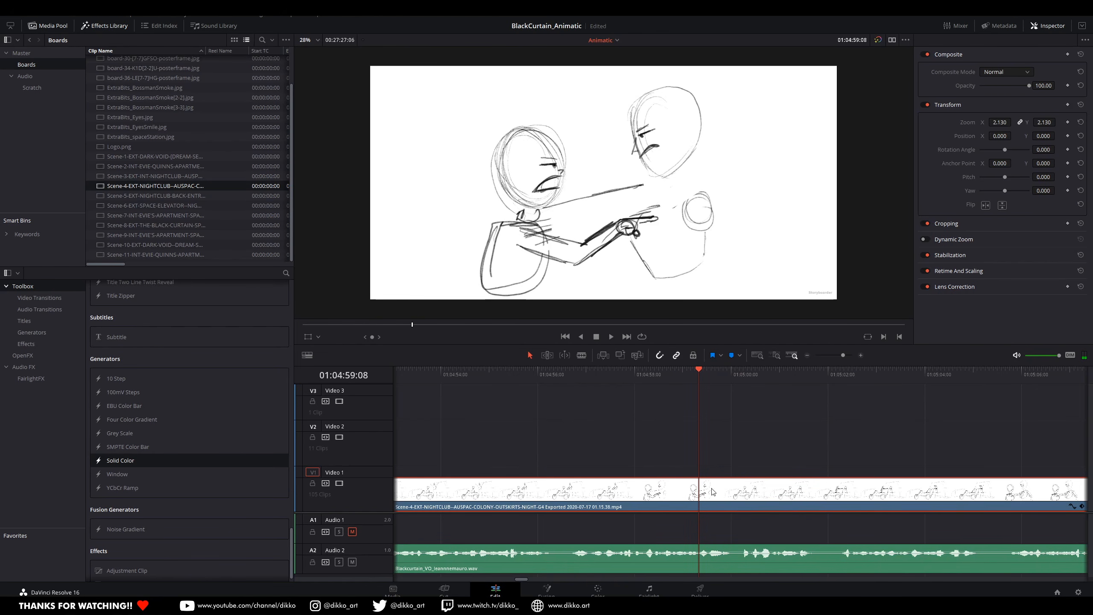
{"action": "key", "text": "ctrl+backslash"}
Step: Move the rest of the Scene-4 clip well down the timeline, leaving a gap, and play up to the cut
{"action": "scroll", "coordinate": [759, 539], "scroll_direction": "down", "scroll_amount": 6}
{"action": "scroll", "coordinate": [762, 527], "scroll_direction": "right", "scroll_amount": 3}
{"action": "left_click_drag", "start_coordinate": [641, 492], "coordinate": [865, 491]}
{"action": "left_click", "coordinate": [587, 379]}
{"action": "key", "text": "space"}
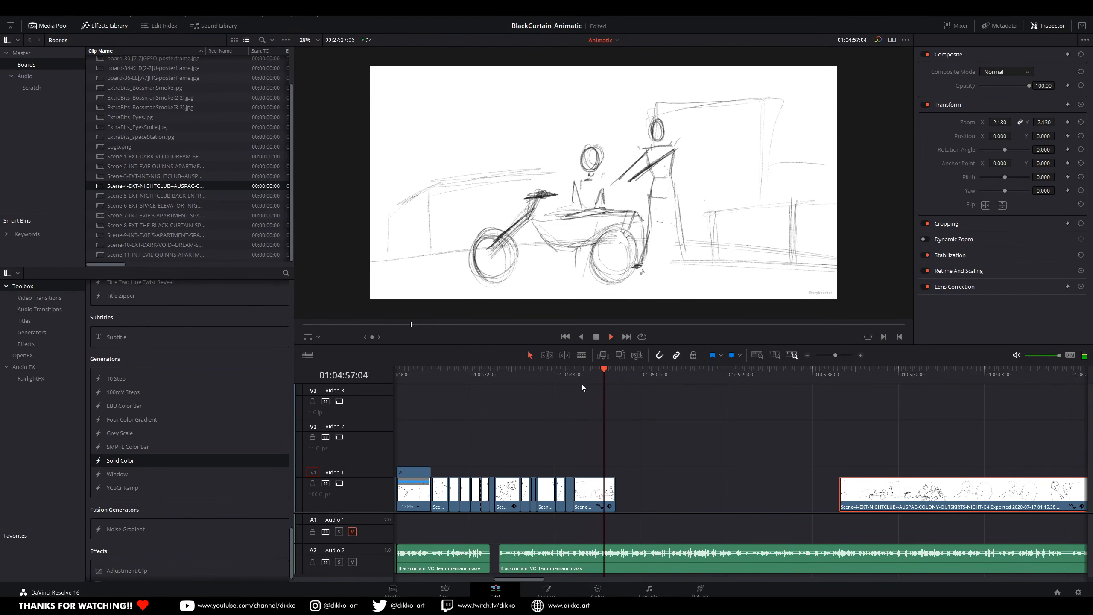
{"action": "key", "text": "space"}
Step: Cut off the last second or so of the facing-characters close-up, duplicate it twice behind itself, and play the copies
{"action": "scroll", "coordinate": [613, 401], "scroll_direction": "up", "scroll_amount": 5}
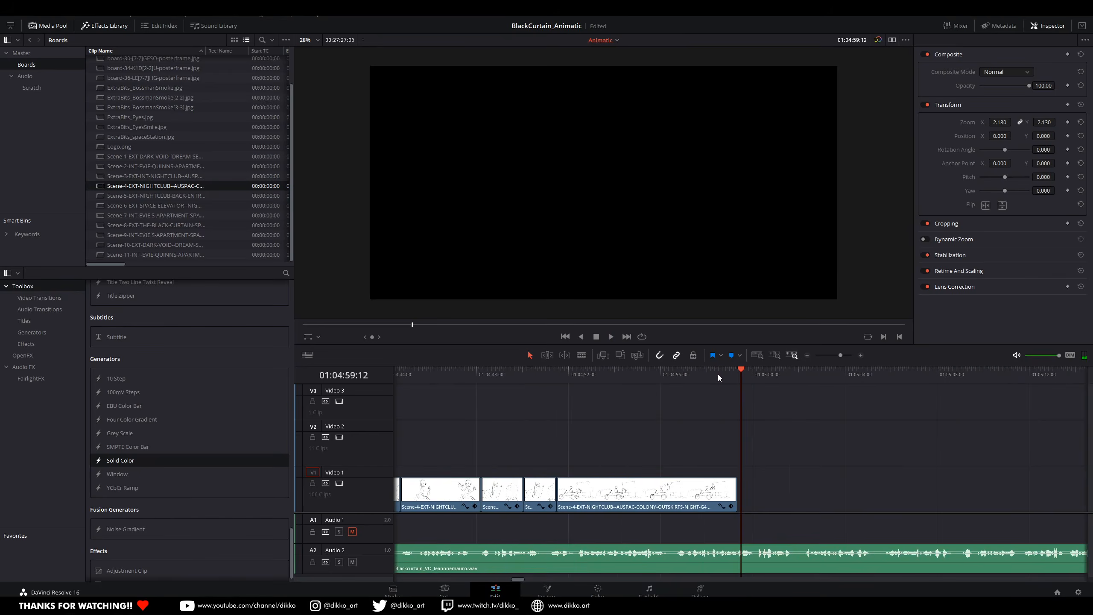
{"action": "left_click", "coordinate": [711, 373]}
{"action": "left_click", "coordinate": [727, 498]}
{"action": "key", "text": "ctrl+b"}
{"action": "left_click", "coordinate": [726, 497]}
{"action": "left_click_drag", "start_coordinate": [727, 497], "coordinate": [651, 500], "text": "alt"}
{"action": "key", "text": "space"}
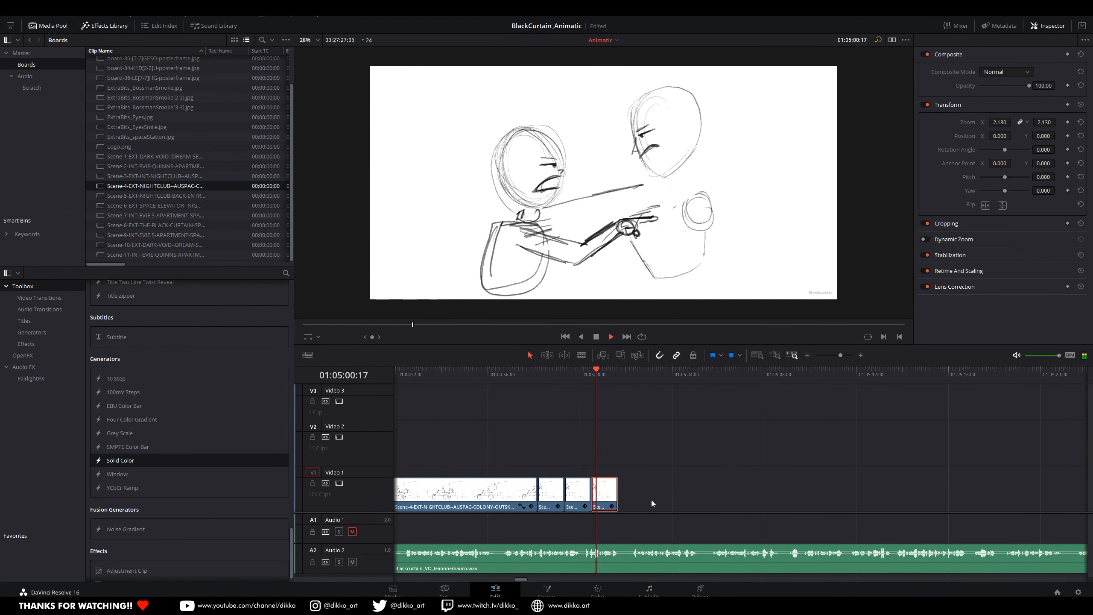
Step: Split the Audio 2 voice-over just behind the last duplicated close-up, adjust the later part, and play the join
{"action": "key", "text": "space"}
{"action": "left_click", "coordinate": [614, 380]}
{"action": "left_click", "coordinate": [624, 561]}
{"action": "key", "text": "ctrl+b"}
{"action": "left_click_drag", "start_coordinate": [628, 378], "coordinate": [632, 377]}
{"action": "left_click_drag", "start_coordinate": [621, 562], "coordinate": [697, 560]}
{"action": "left_click", "coordinate": [584, 373]}
{"action": "key", "text": "space"}
Step: Replay the repeated facing-characters close-ups against the split voice-over to check their timing
{"action": "key", "text": "space"}
{"action": "scroll", "coordinate": [631, 560], "scroll_direction": "up", "scroll_amount": 3}
{"action": "left_click", "coordinate": [562, 378]}
{"action": "key", "text": "space"}
{"action": "key", "text": "space"}
{"action": "left_click", "coordinate": [621, 376]}
{"action": "key", "text": "space"}
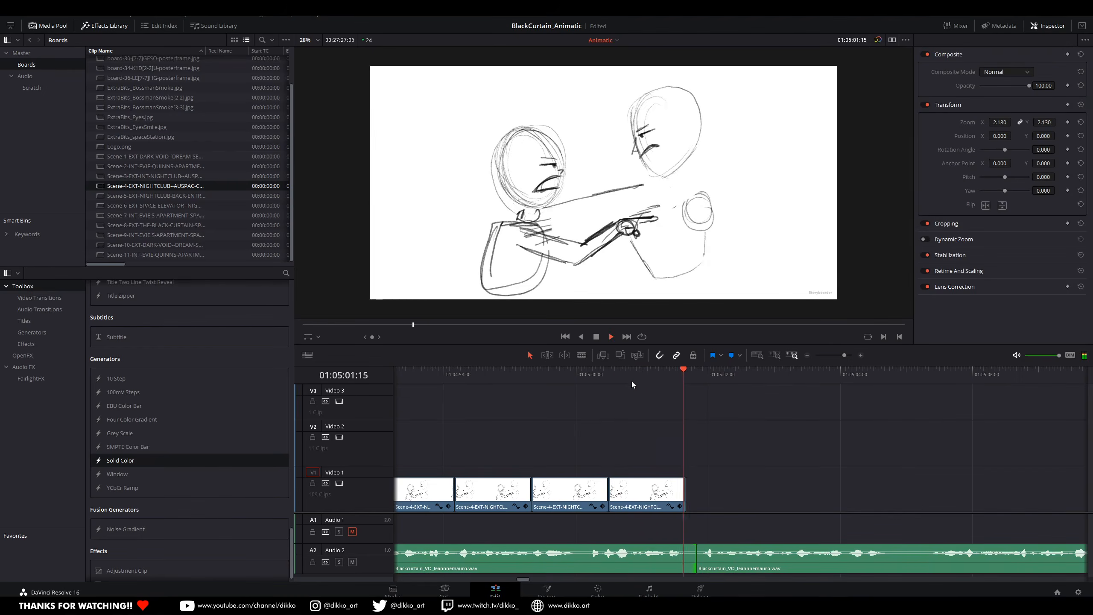
{"action": "scroll", "coordinate": [742, 479], "scroll_direction": "down", "scroll_amount": 3}
{"action": "scroll", "coordinate": [792, 514], "scroll_direction": "up", "scroll_amount": 5}
Step: Add three more copies of the facing-characters close-up behind the existing ones, play them, and save the project
{"action": "key", "text": "space"}
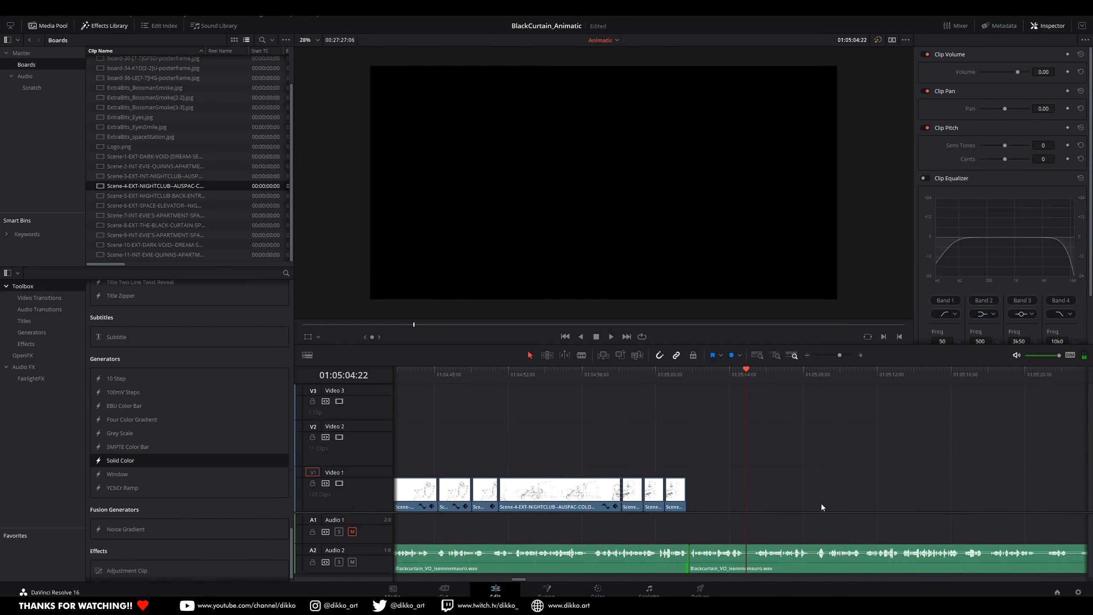
{"action": "scroll", "coordinate": [822, 505], "scroll_direction": "up", "scroll_amount": 2}
{"action": "left_click", "coordinate": [591, 502]}
{"action": "left_click_drag", "start_coordinate": [602, 500], "coordinate": [641, 498], "text": "alt"}
{"action": "left_click_drag", "start_coordinate": [641, 498], "coordinate": [692, 493], "text": "alt"}
{"action": "mouse_move", "coordinate": [692, 494]}
{"action": "left_mouse_down", "text": "alt"}
{"action": "mouse_move", "coordinate": [742, 494]}
{"action": "mouse_move", "coordinate": [731, 494]}
{"action": "left_mouse_up", "text": "alt"}
{"action": "left_click", "coordinate": [670, 378]}
{"action": "key", "text": "space"}
{"action": "key", "text": "space"}
{"action": "key", "text": "ctrl+s"}
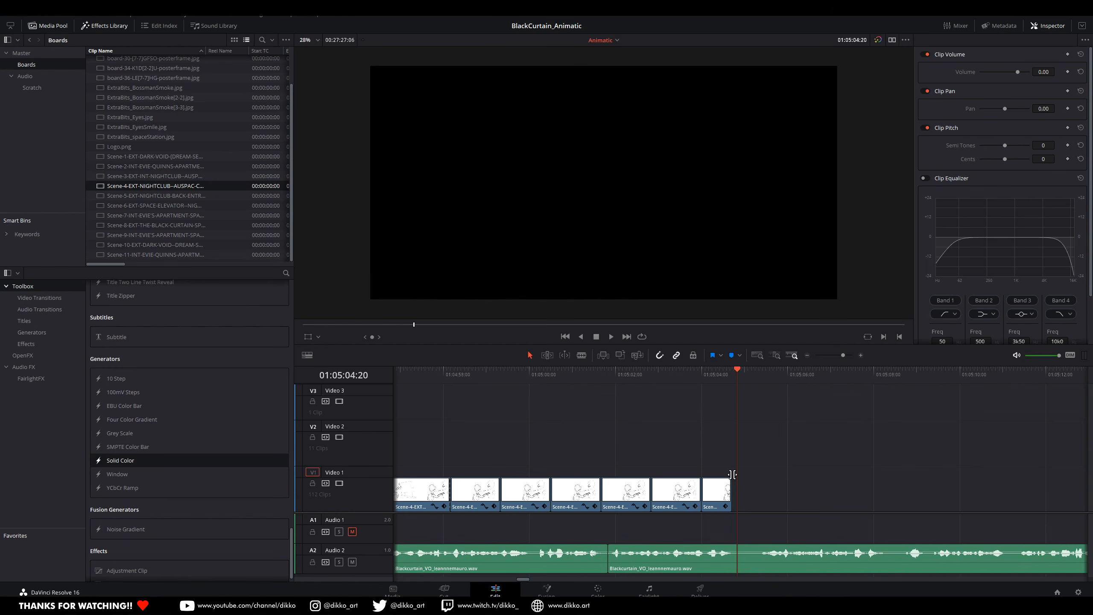
Step: Play the Scene-4 shots following the repeated close-ups against the voice-over
{"action": "scroll", "coordinate": [533, 438], "scroll_direction": "down", "scroll_amount": 3}
{"action": "left_click", "coordinate": [660, 373]}
{"action": "key", "text": "space"}
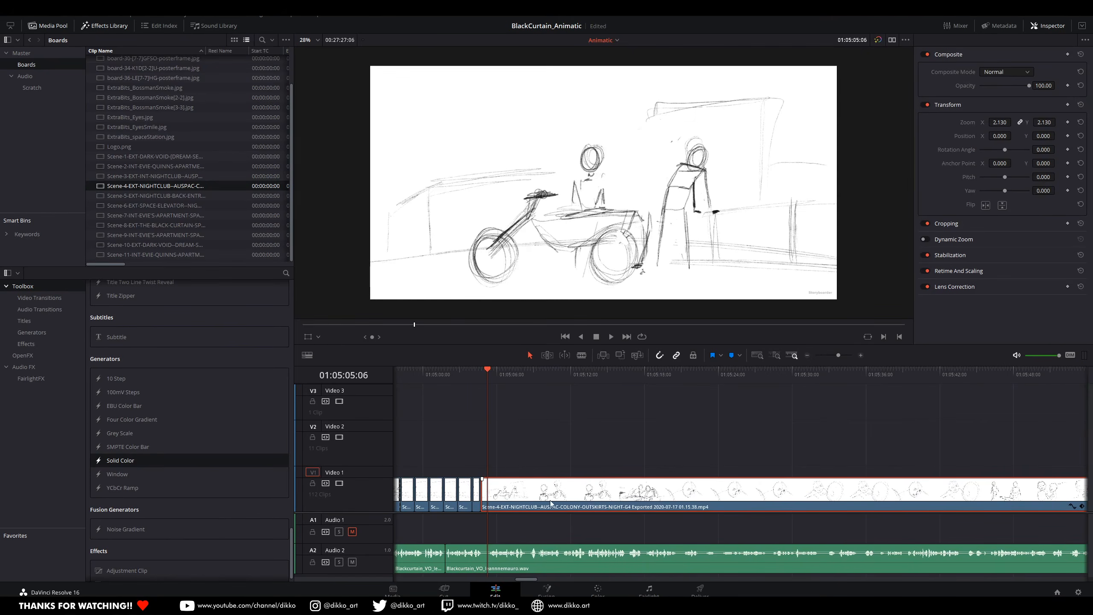
{"action": "left_click", "coordinate": [675, 369]}
{"action": "key", "text": "space"}
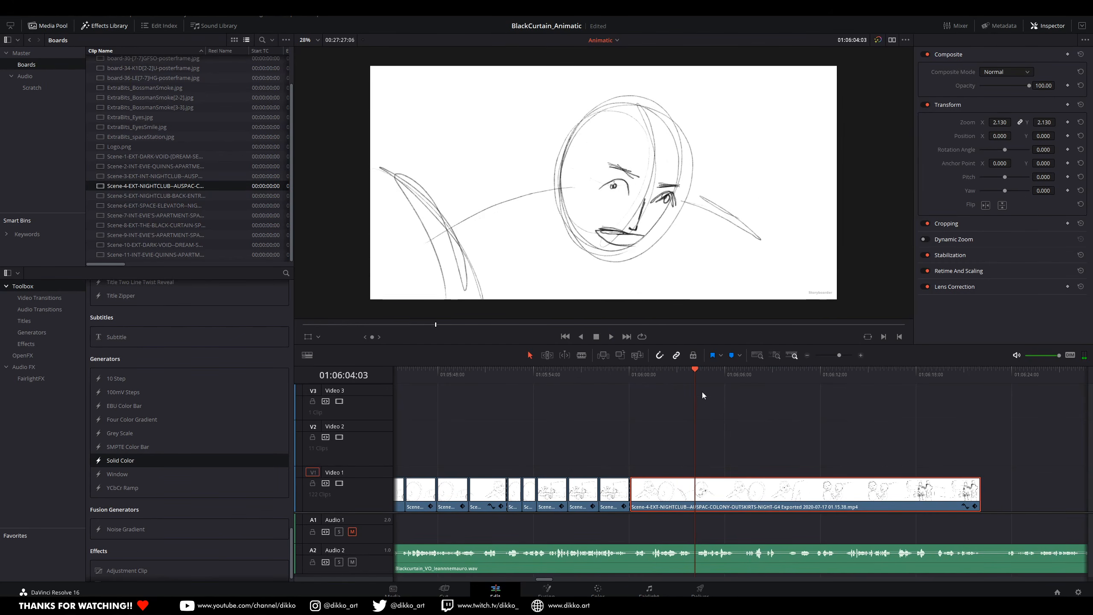
Step: Cut the short shot between about 01:06:02 and 01:06:04 out of the last Scene-4 clip and move the rest down the timeline
{"action": "left_click", "coordinate": [691, 370]}
{"action": "key", "text": "ctrl+b"}
{"action": "left_click", "coordinate": [669, 370]}
{"action": "key", "text": "ctrl+b"}
{"action": "left_click_drag", "start_coordinate": [732, 503], "coordinate": [941, 503]}
Step: Duplicate the short shot of the two smiling characters twice behind itself and play the copies
{"action": "left_click", "coordinate": [681, 504]}
{"action": "left_click_drag", "start_coordinate": [681, 505], "coordinate": [701, 507], "text": "alt"}
{"action": "left_click_drag", "start_coordinate": [702, 507], "coordinate": [722, 507], "text": "alt"}
{"action": "key", "text": "space"}
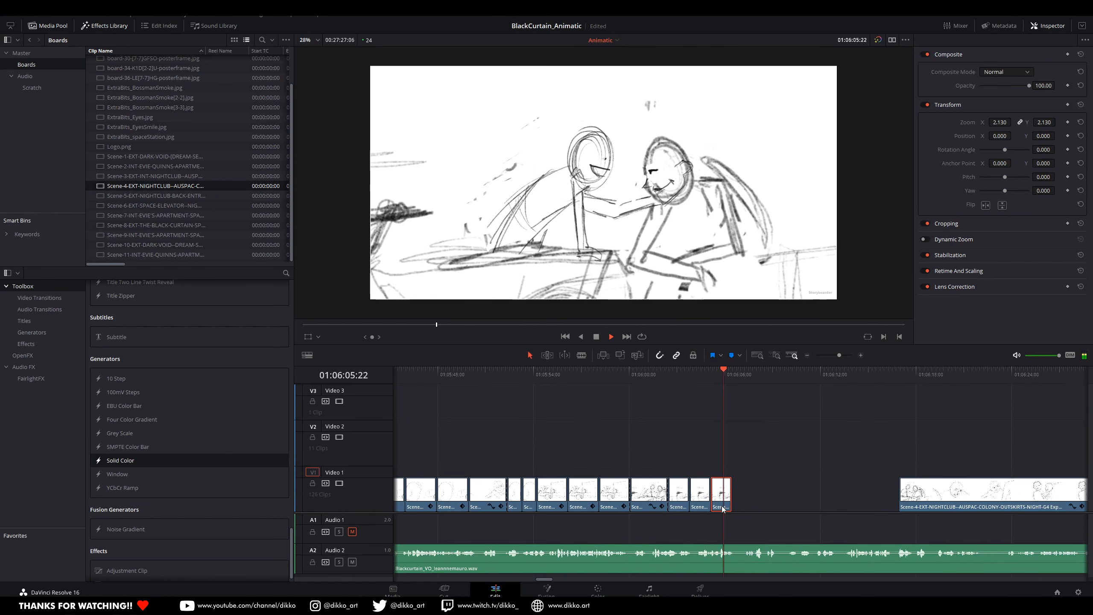
Step: Move the rest of the Scene-4 clip back against the smiling-characters copies and play it through towards its end
{"action": "left_click", "coordinate": [930, 383]}
{"action": "left_click_drag", "start_coordinate": [948, 496], "coordinate": [781, 498]}
{"action": "left_click", "coordinate": [728, 378]}
{"action": "key", "text": "space"}
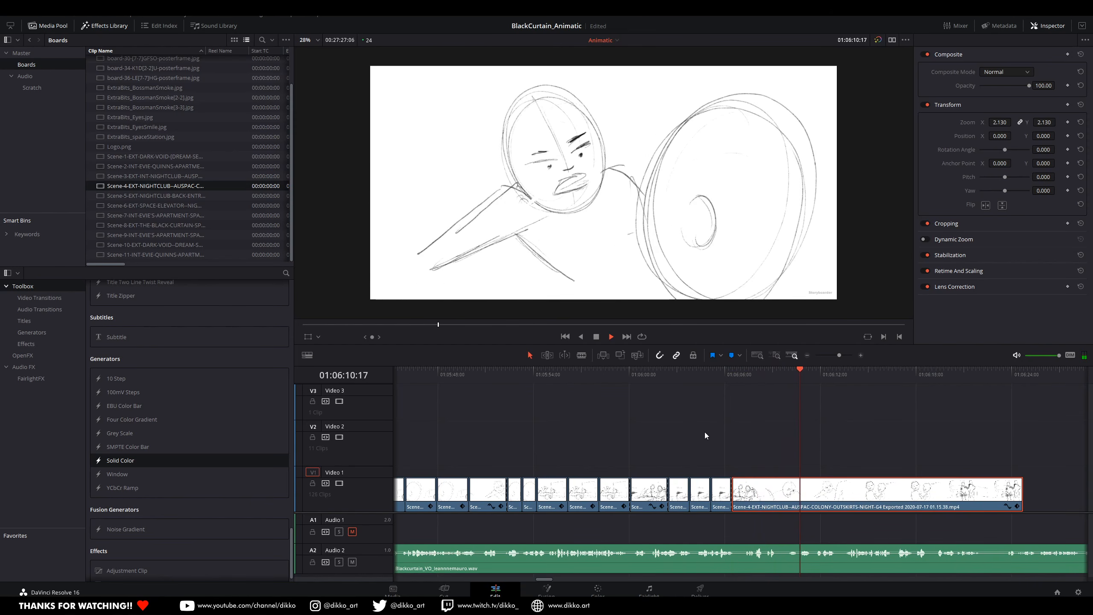
{"action": "key", "text": "space"}
{"action": "scroll", "coordinate": [834, 461], "scroll_direction": "right", "scroll_amount": 3}
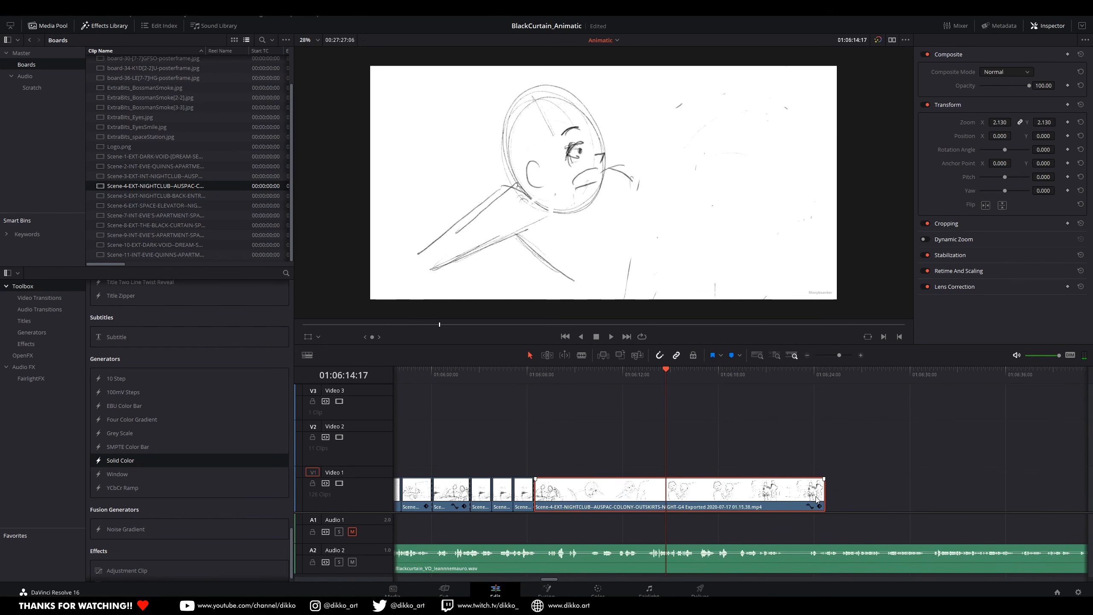
{"action": "key", "text": "space"}
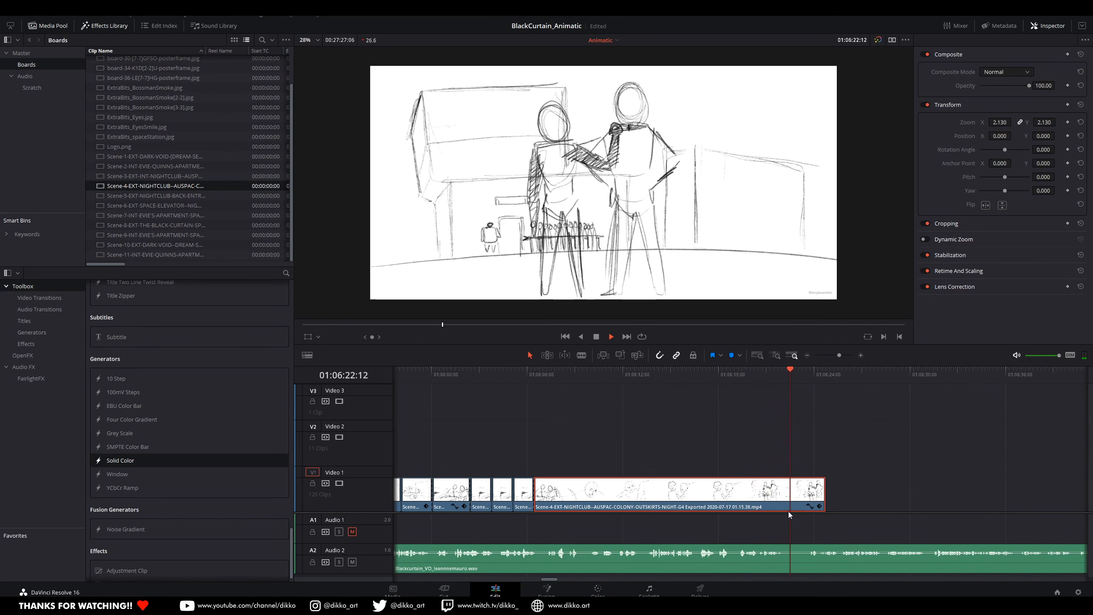
{"action": "key", "text": "space"}
{"action": "key", "text": "space"}
{"action": "key", "text": "space"}
Step: Shorten the end of the last Scene-4 clip, split the voice-over at 01:06:23:10, and move its later part further along
{"action": "left_click_drag", "start_coordinate": [824, 491], "coordinate": [803, 495]}
{"action": "left_click", "coordinate": [809, 377]}
{"action": "left_click", "coordinate": [819, 565]}
{"action": "key", "text": "ctrl+b"}
{"action": "left_click_drag", "start_coordinate": [826, 563], "coordinate": [455, 525]}
Step: Select all clips from Scene 5 onwards and move them together to an earlier position, closer to Scene 4
{"action": "scroll", "coordinate": [925, 545], "scroll_direction": "down", "scroll_amount": 10}
{"action": "scroll", "coordinate": [540, 523], "scroll_direction": "down", "scroll_amount": 5}
{"action": "scroll", "coordinate": [605, 535], "scroll_direction": "up", "scroll_amount": 3}
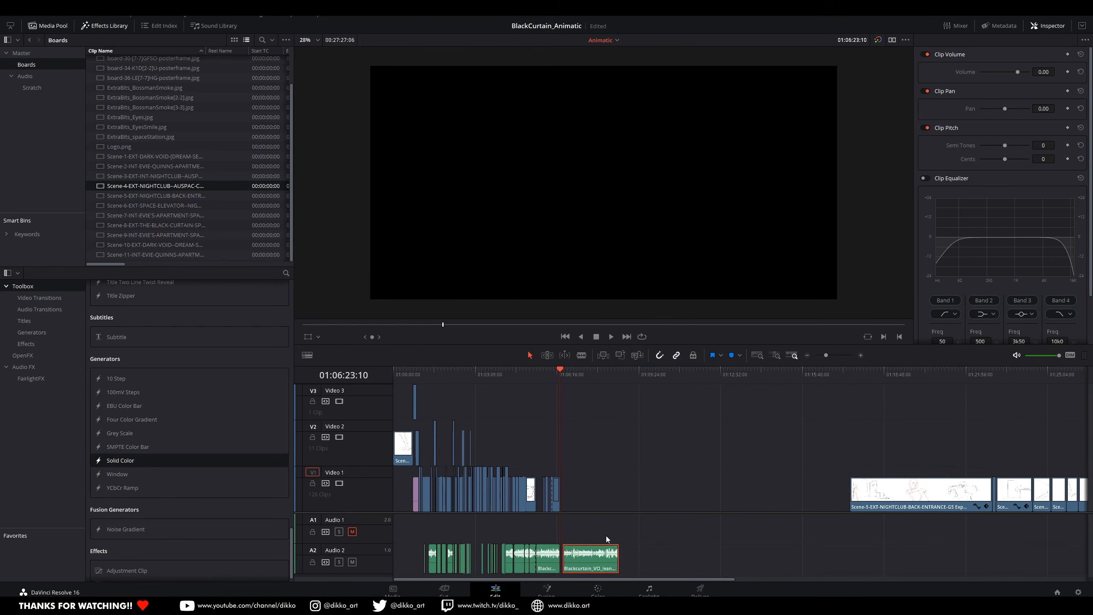
{"action": "left_click_drag", "start_coordinate": [795, 532], "coordinate": [1056, 494]}
{"action": "left_click_drag", "start_coordinate": [853, 500], "coordinate": [717, 500]}
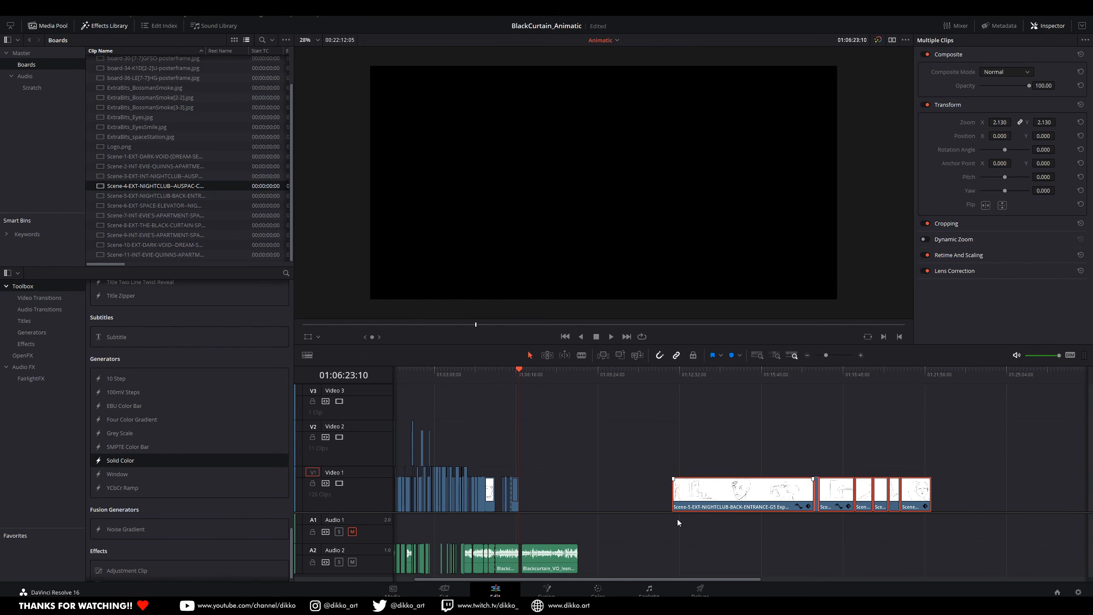
Step: Play the Scene-4 shots around the empty stretch near 01:05:28 to judge how they fit the voice-over
{"action": "scroll", "coordinate": [540, 535], "scroll_direction": "up", "scroll_amount": 5}
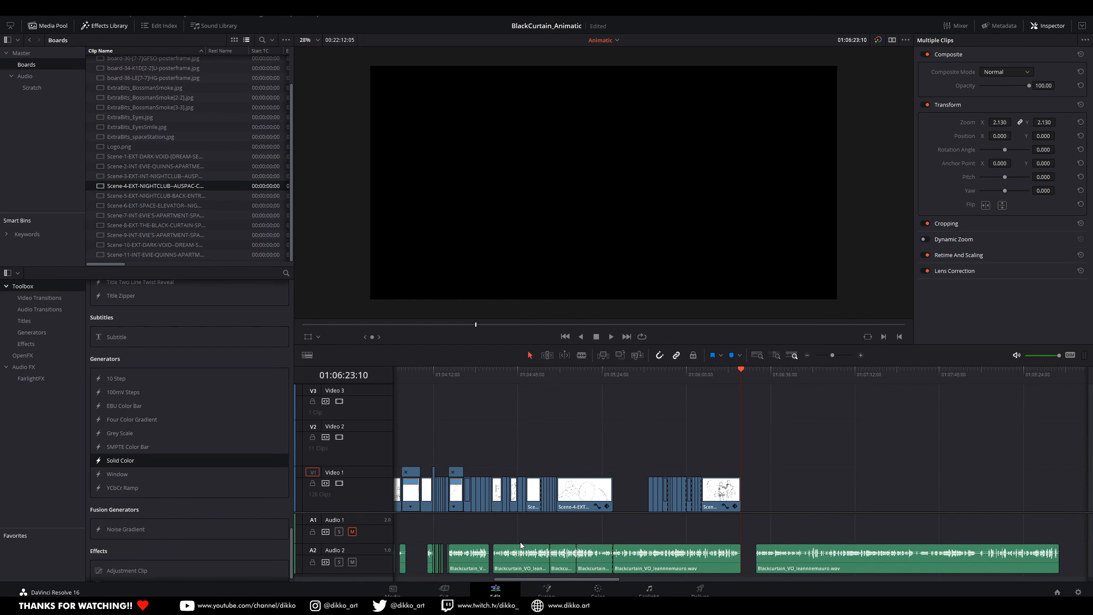
{"action": "left_click_drag", "start_coordinate": [511, 539], "coordinate": [828, 509]}
{"action": "scroll", "coordinate": [666, 517], "scroll_direction": "down", "scroll_amount": 1}
{"action": "left_click", "coordinate": [601, 380]}
{"action": "key", "text": "space"}
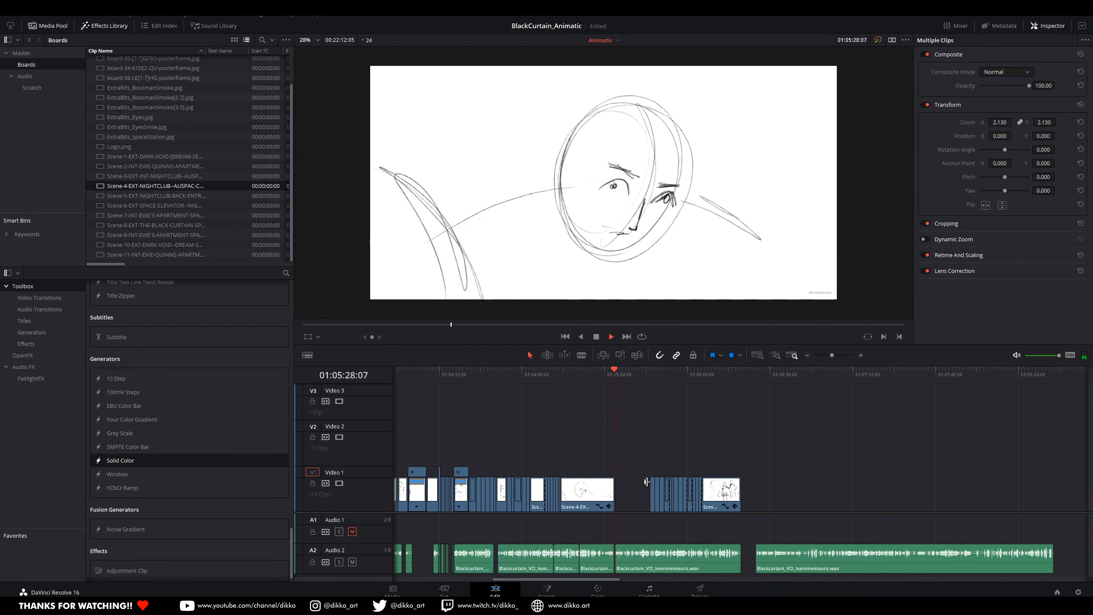
{"action": "scroll", "coordinate": [741, 539], "scroll_direction": "up", "scroll_amount": 4}
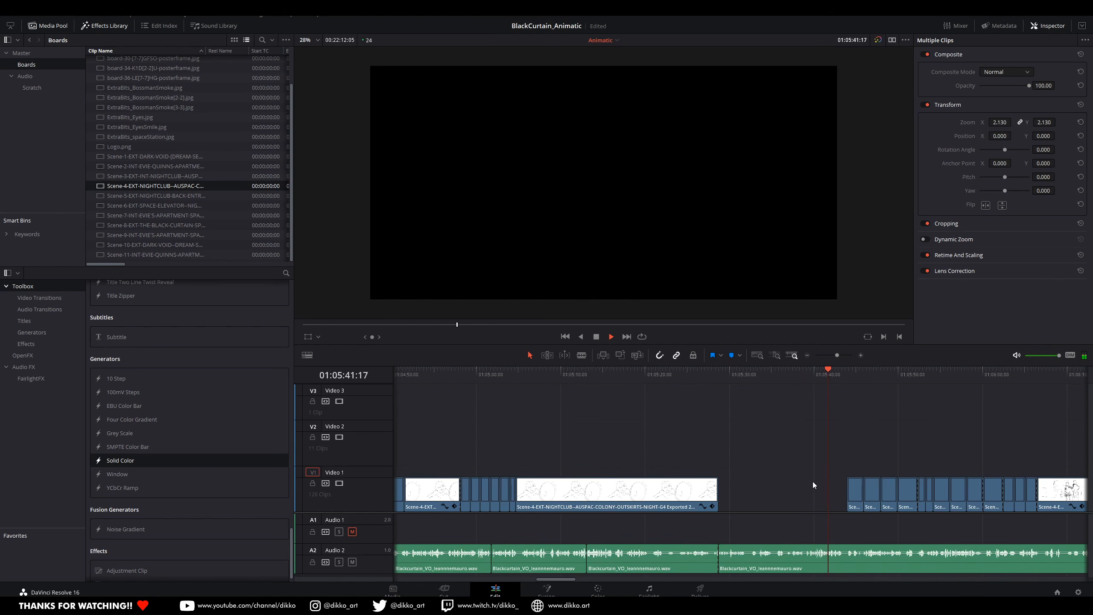
{"action": "left_click", "coordinate": [522, 377]}
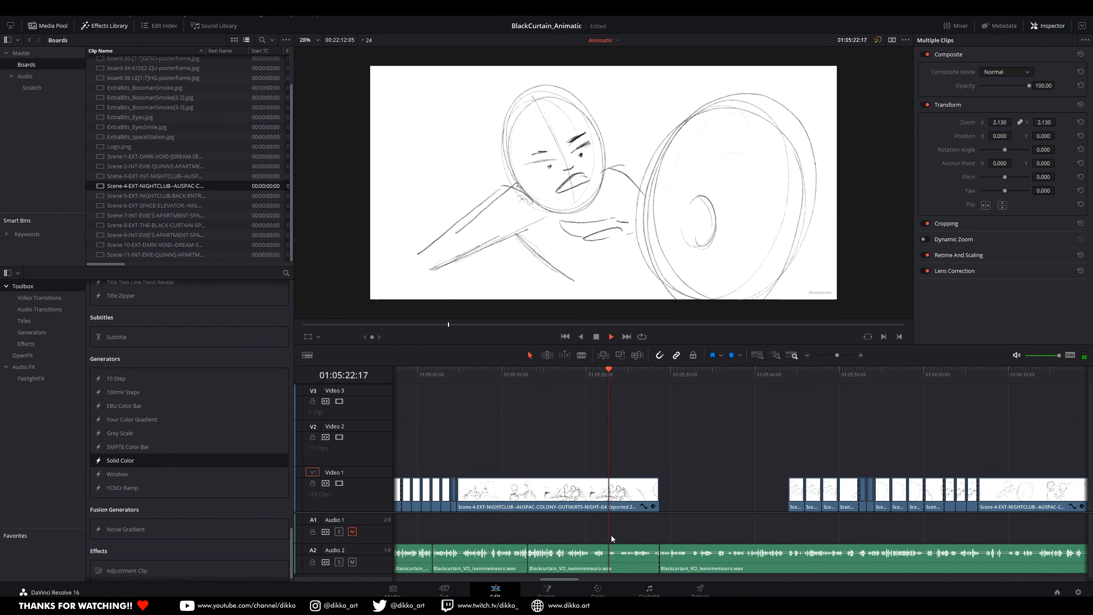
{"action": "key", "text": "space"}
{"action": "key", "text": "space"}
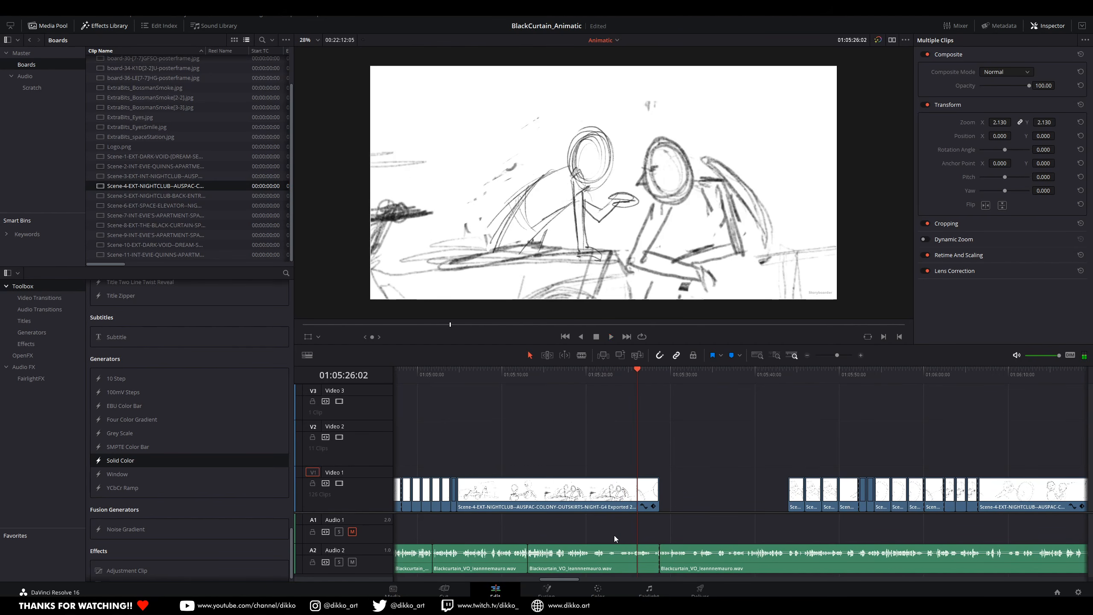
{"action": "key", "text": "space"}
Step: Split the long Scene-4 clip before the gap where the closing wide shot of the two characters at the table begins
{"action": "left_click", "coordinate": [656, 499]}
{"action": "key", "text": "ctrl+equal"}
{"action": "left_click_drag", "start_coordinate": [612, 371], "coordinate": [560, 397]}
{"action": "key", "text": "space"}
Step: Duplicate the split-off table shot four times behind itself into the gap and play the copies
{"action": "key", "text": "space"}
{"action": "key", "text": "Left"}
{"action": "key", "text": "Left"}
{"action": "key", "text": "Left"}
{"action": "key", "text": "Left"}
{"action": "key", "text": "Left"}
{"action": "key", "text": "Left"}
{"action": "key", "text": "Left"}
{"action": "key", "text": "Left"}
{"action": "key", "text": "Left"}
{"action": "key", "text": "Left"}
{"action": "key", "text": "Left"}
{"action": "key", "text": "Left"}
{"action": "key", "text": "Left"}
{"action": "key", "text": "Left"}
{"action": "key", "text": "Left"}
{"action": "key", "text": "Left"}
{"action": "key", "text": "Right"}
{"action": "left_click", "coordinate": [614, 499]}
{"action": "key", "text": "ctrl+b"}
{"action": "key", "text": "ctrl+minus"}
{"action": "left_click_drag", "start_coordinate": [586, 497], "coordinate": [633, 498], "text": "alt"}
{"action": "left_click_drag", "start_coordinate": [635, 498], "coordinate": [769, 503], "text": "alt"}
{"action": "key", "text": "space"}
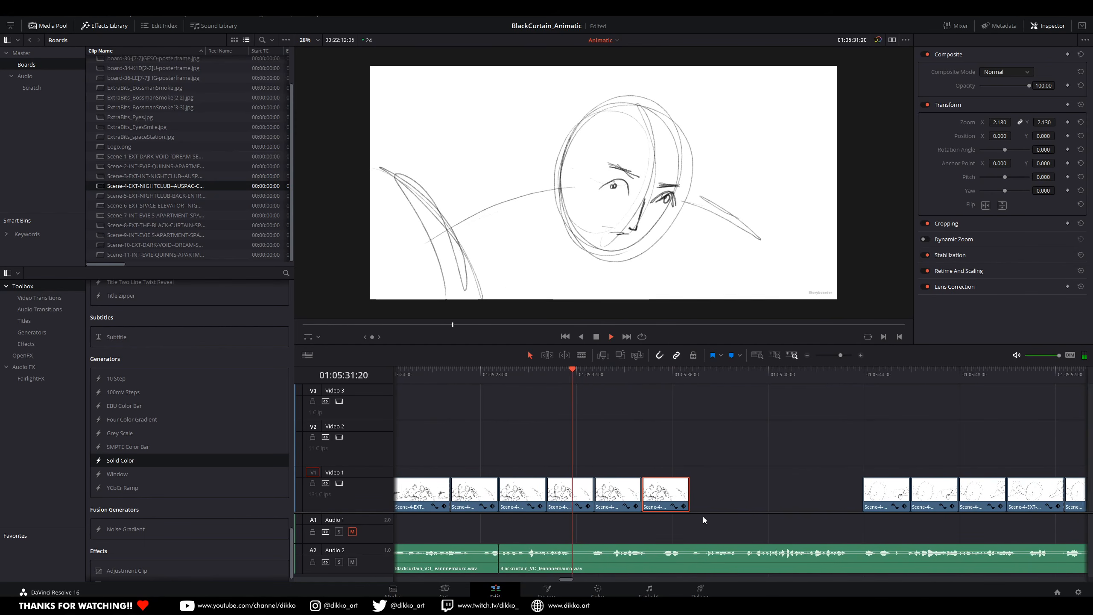
Step: Delete the table-shot copy at 01:05:32:18 and shift the last copy later to start at 01:05:35:20
{"action": "key", "text": "space"}
{"action": "left_click", "coordinate": [600, 376]}
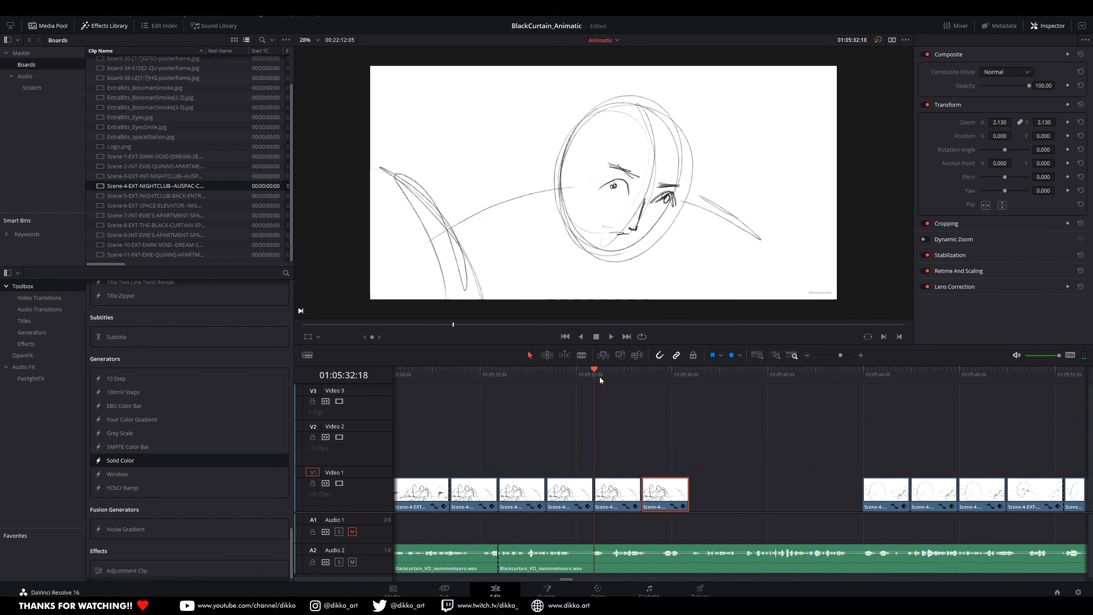
{"action": "left_click", "coordinate": [621, 501]}
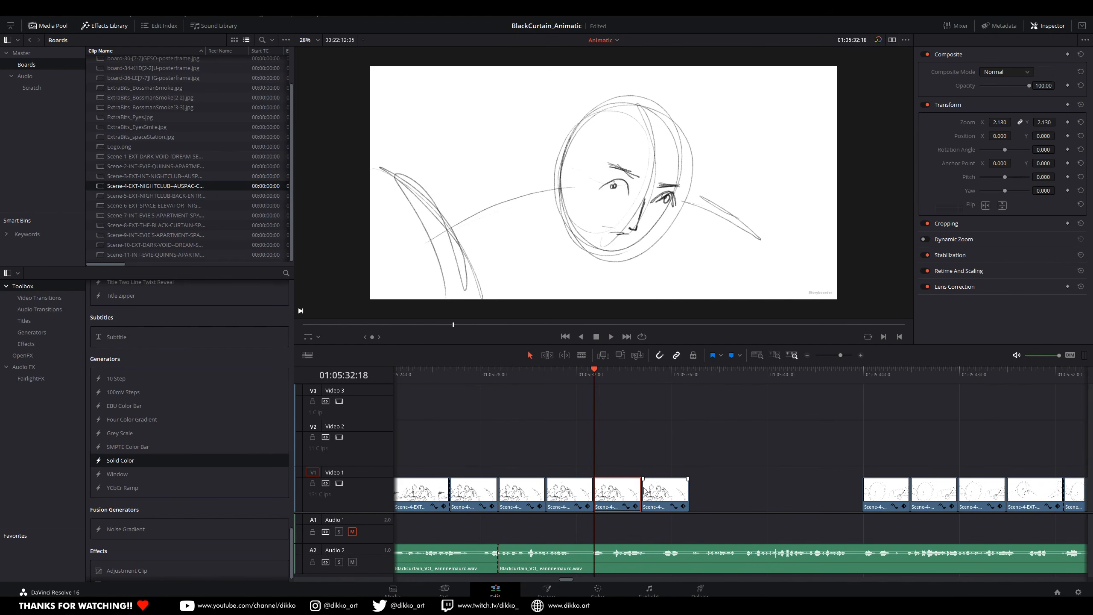
{"action": "key", "text": "BackSpace"}
{"action": "key", "text": "space"}
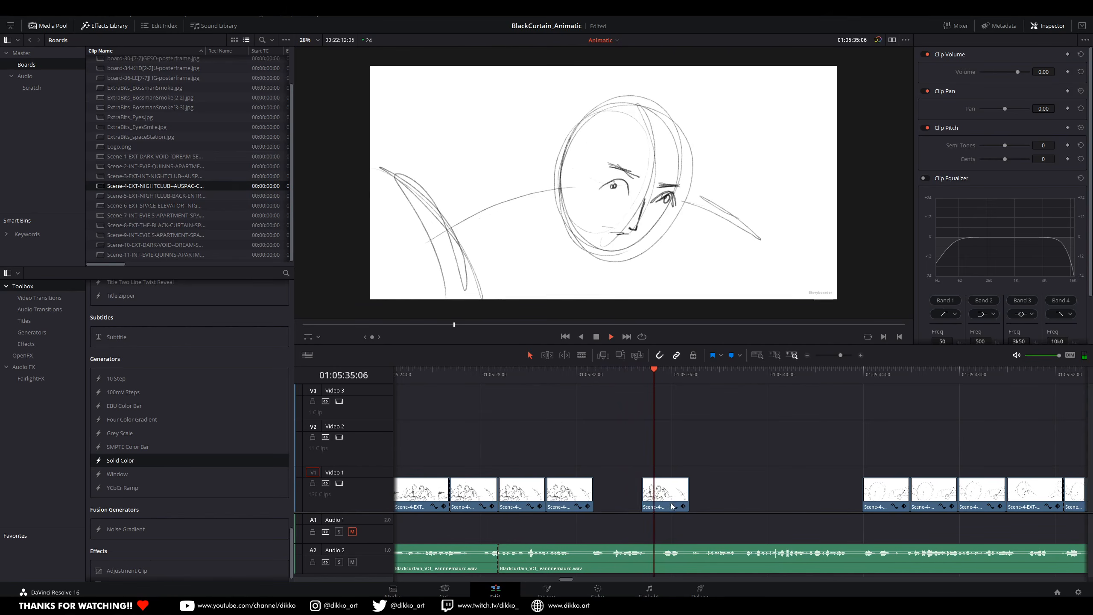
{"action": "left_click_drag", "start_coordinate": [673, 507], "coordinate": [699, 507]}
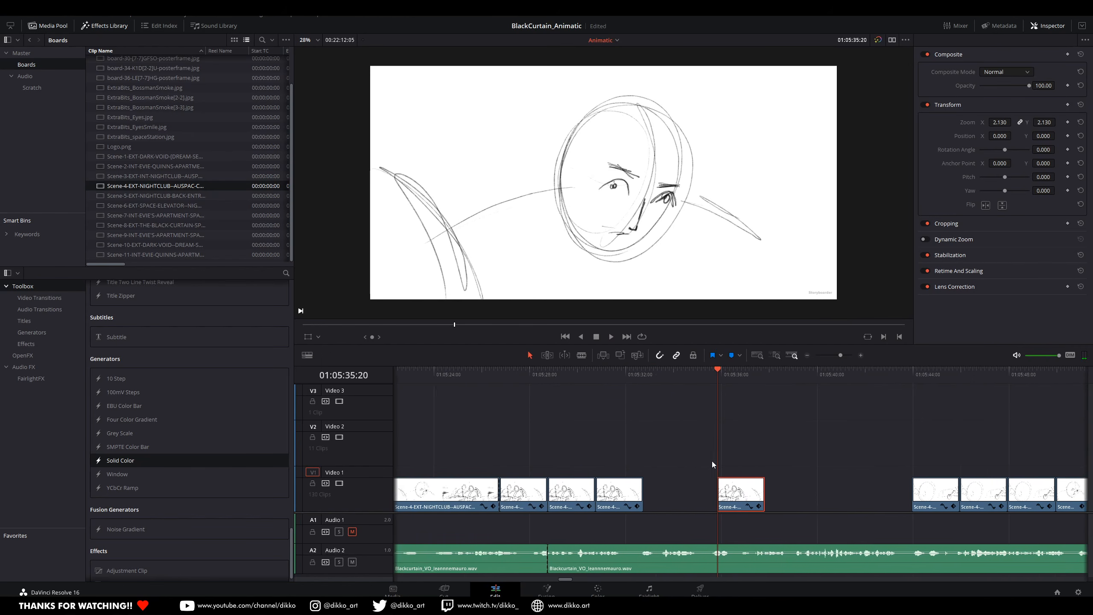
Step: Play the long Scene-4 clip and the table-shot copies again to check their timing against the dialogue
{"action": "left_click_drag", "start_coordinate": [713, 462], "coordinate": [839, 461]}
{"action": "left_click_drag", "start_coordinate": [537, 459], "coordinate": [778, 445]}
{"action": "scroll", "coordinate": [465, 456], "scroll_direction": "down", "scroll_amount": 1}
{"action": "left_click_drag", "start_coordinate": [463, 456], "coordinate": [690, 448]}
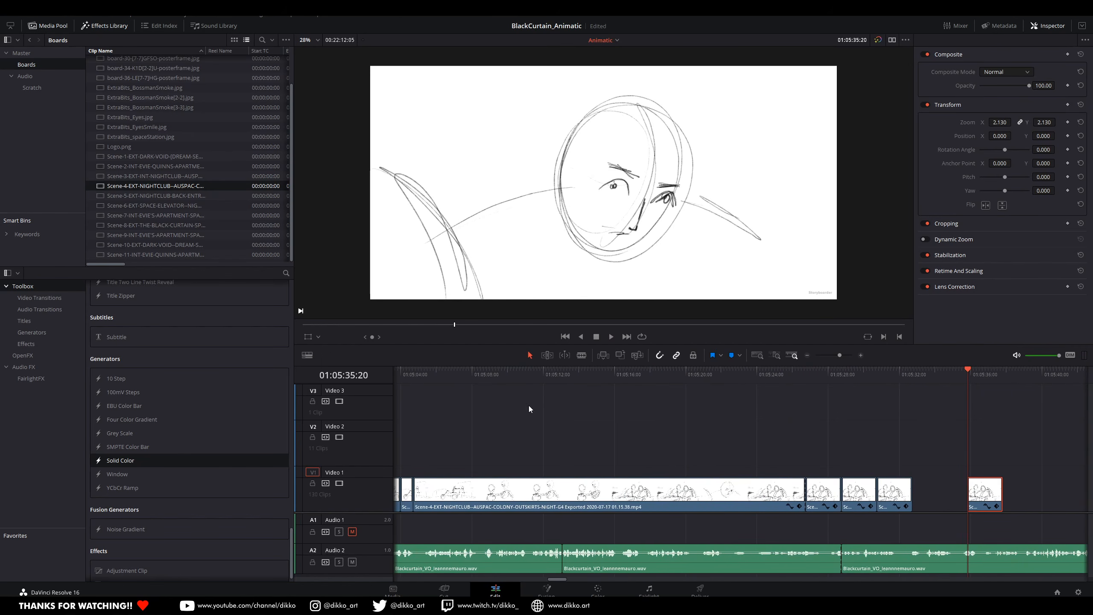
{"action": "left_click", "coordinate": [417, 375]}
{"action": "key", "text": "space"}
{"action": "left_click", "coordinate": [555, 376]}
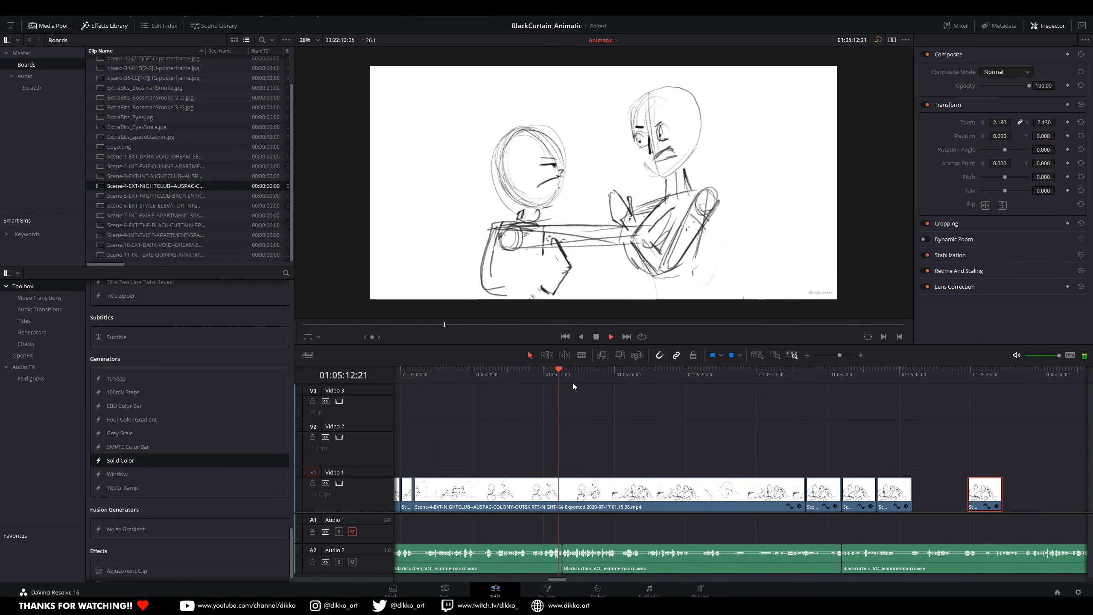
{"action": "left_click_drag", "start_coordinate": [766, 431], "coordinate": [634, 439]}
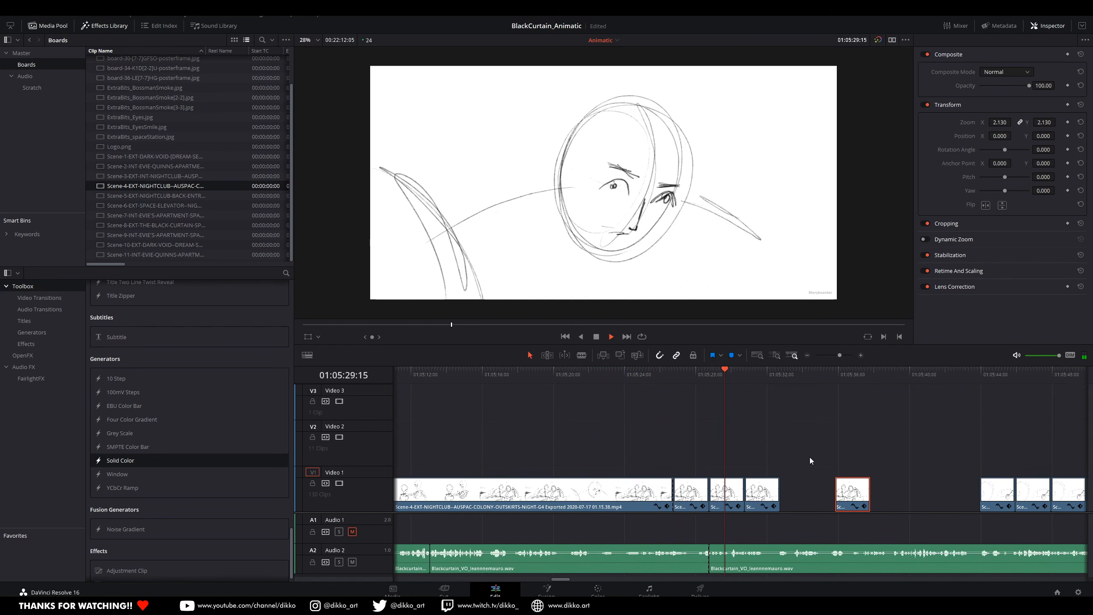
Step: Copy the first close-up shot after the gap to 01:05:32:18, directly behind the table shots, and play it
{"action": "left_click", "coordinate": [816, 378]}
{"action": "left_click_drag", "start_coordinate": [826, 493], "coordinate": [621, 491]}
{"action": "left_click", "coordinate": [619, 375]}
{"action": "key", "text": "space"}
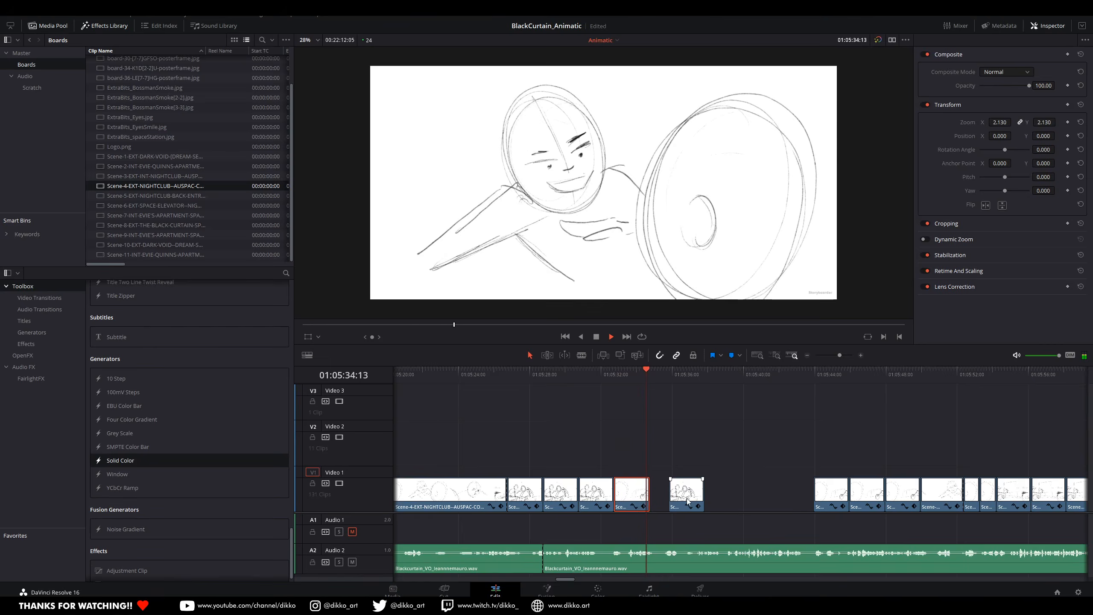
{"action": "key", "text": "space"}
Step: Add a short close-up copy behind the first one, place the separate table shot directly after it, and play the result
{"action": "left_click_drag", "start_coordinate": [686, 501], "coordinate": [721, 501]}
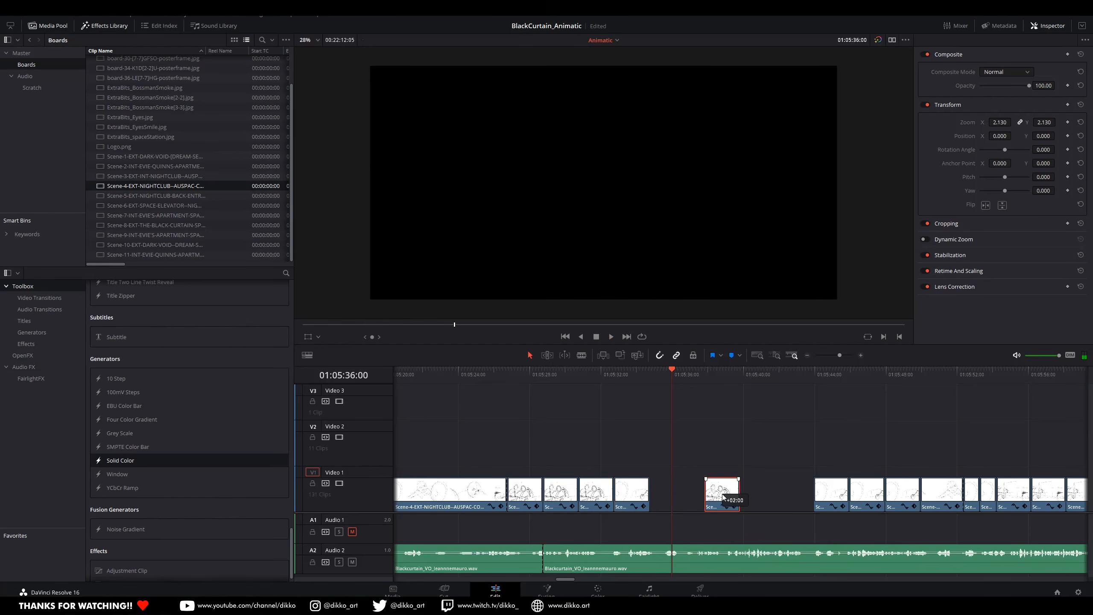
{"action": "mouse_move", "coordinate": [627, 474]}
{"action": "left_mouse_down"}
{"action": "mouse_move", "coordinate": [629, 456]}
{"action": "mouse_move", "coordinate": [685, 491]}
{"action": "mouse_move", "coordinate": [667, 492]}
{"action": "mouse_move", "coordinate": [691, 508]}
{"action": "left_mouse_up"}
{"action": "key", "text": "space"}
{"action": "left_click", "coordinate": [626, 376]}
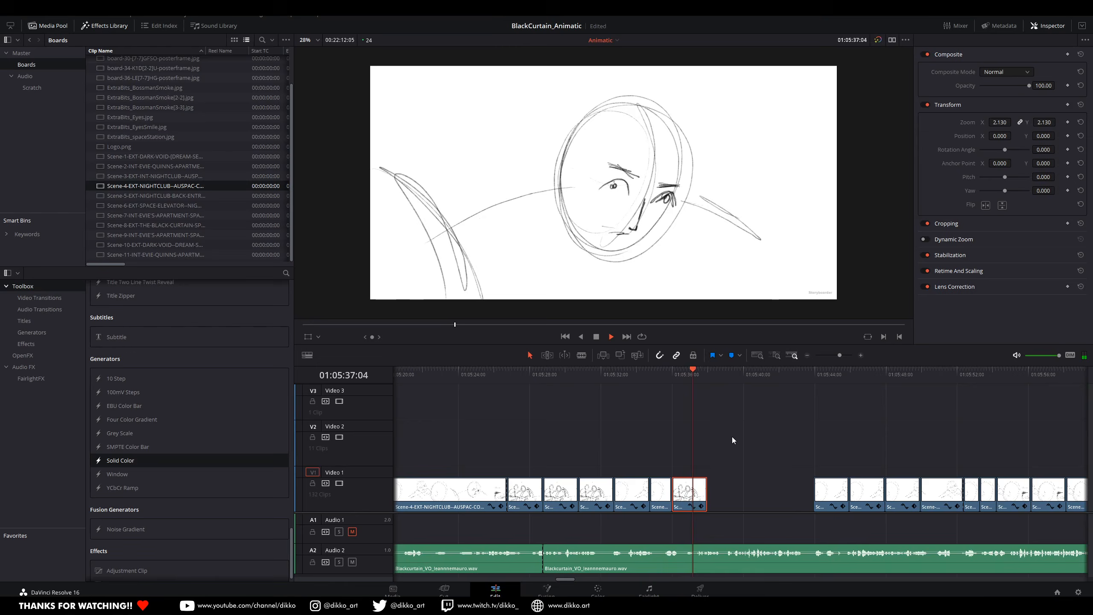
{"action": "key", "text": "space"}
Step: Fill the remaining Scene-4 gap with copies of the table and close-up shots and play through to the scene's end
{"action": "left_click_drag", "start_coordinate": [626, 501], "coordinate": [727, 501], "text": "alt"}
{"action": "key", "text": "space"}
{"action": "key", "text": "space"}
{"action": "key", "text": "space"}
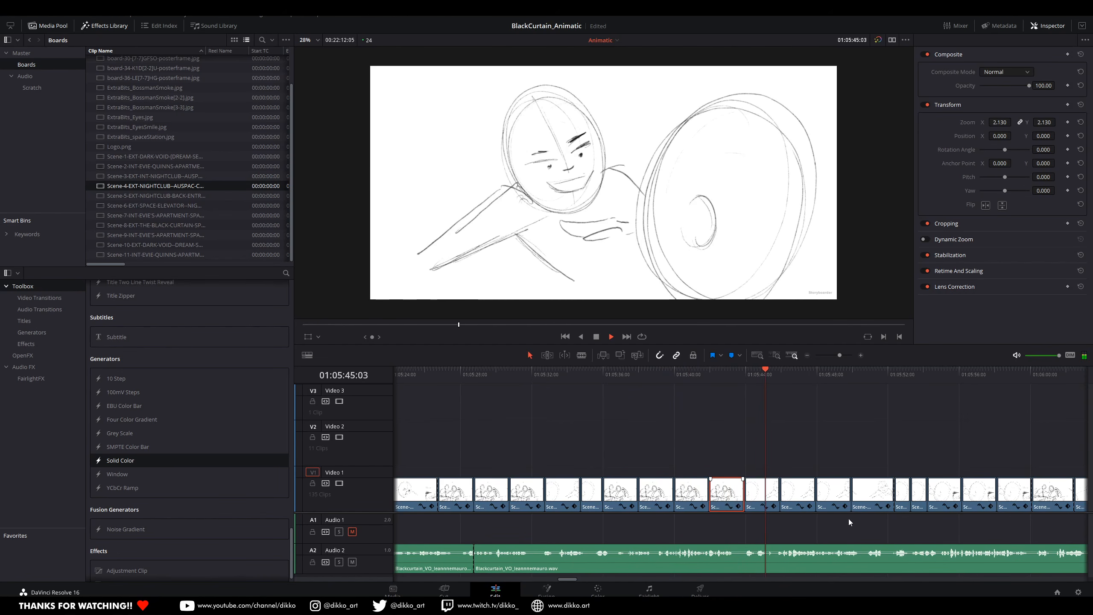
{"action": "left_click_drag", "start_coordinate": [847, 519], "coordinate": [567, 533]}
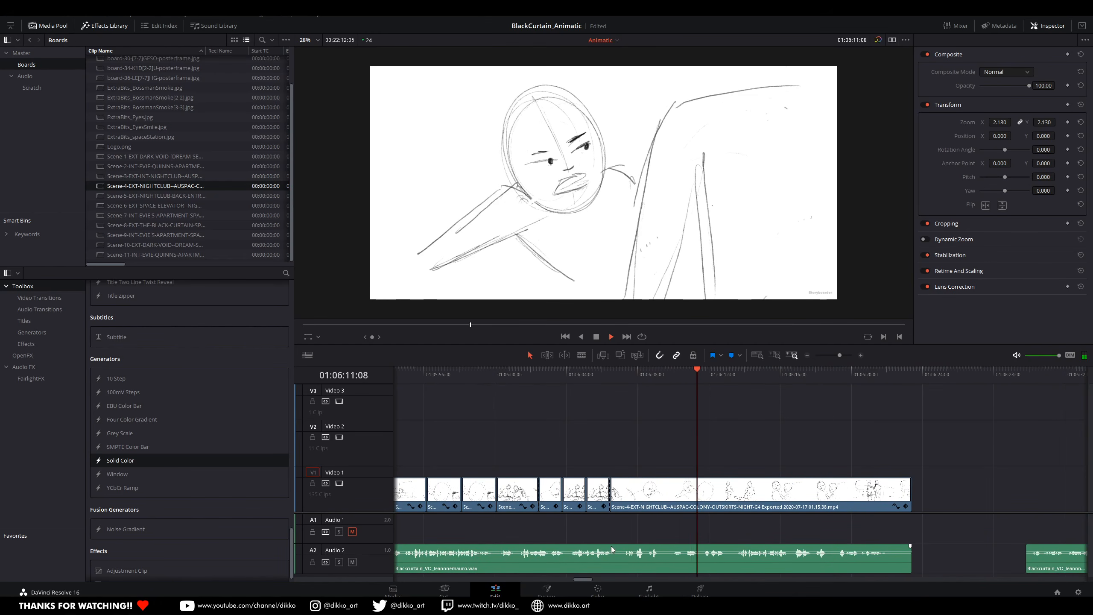
{"action": "left_click", "coordinate": [618, 380]}
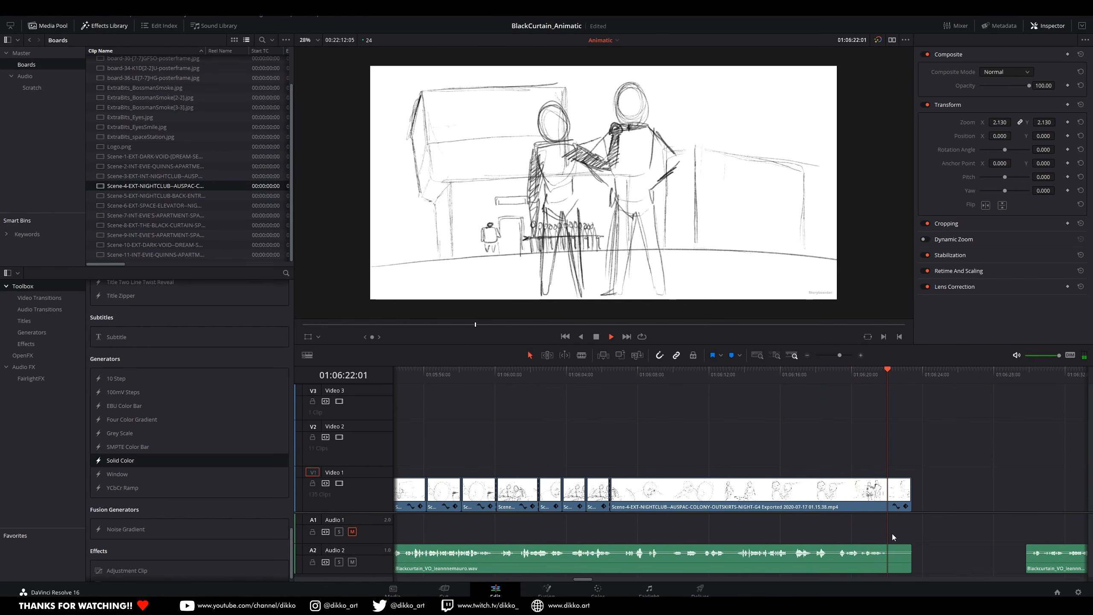
{"action": "key", "text": "space"}
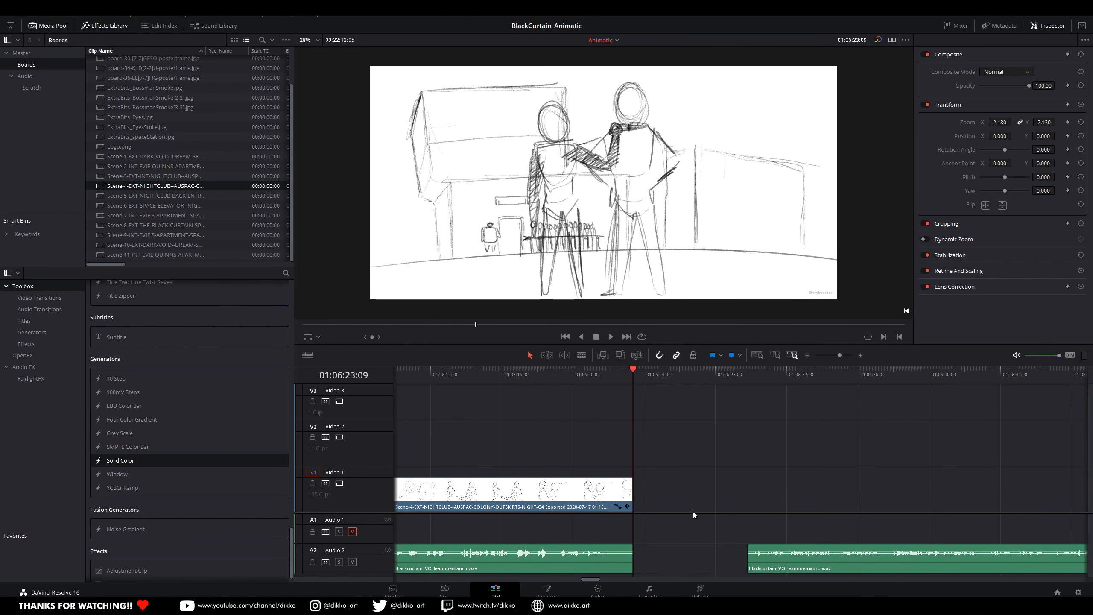
Step: Return to the start of the animatic and split the Scene-1 dream-sequence clip at 01:00:10:21
{"action": "scroll", "coordinate": [668, 539], "scroll_direction": "down", "scroll_amount": 5}
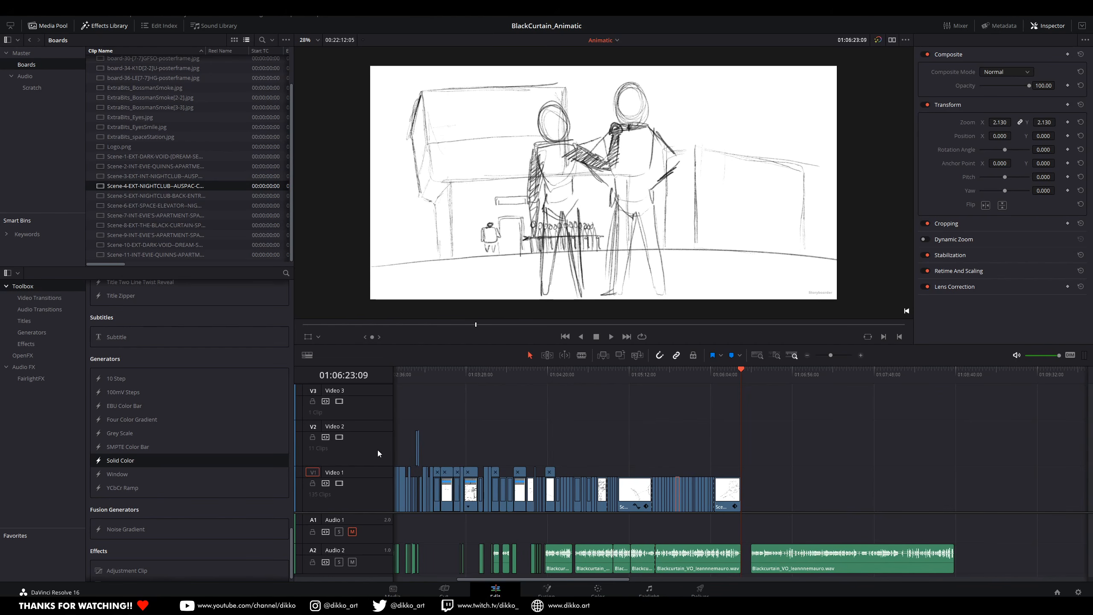
{"action": "scroll", "coordinate": [467, 383], "scroll_direction": "left", "scroll_amount": 5}
{"action": "left_click", "coordinate": [396, 373]}
{"action": "key", "text": "space"}
{"action": "mouse_move", "coordinate": [420, 375]}
{"action": "left_mouse_down"}
{"action": "mouse_move", "coordinate": [402, 381]}
{"action": "mouse_move", "coordinate": [409, 385]}
{"action": "left_mouse_up"}
{"action": "left_click", "coordinate": [413, 446]}
{"action": "key", "text": "ctrl+b"}
Step: Enable retime controls on the first part of the Scene-1 clip, speed it up to under a second, and play it
{"action": "scroll", "coordinate": [409, 487], "scroll_direction": "up", "scroll_amount": 4}
{"action": "scroll", "coordinate": [444, 488], "scroll_direction": "up", "scroll_amount": 3}
{"action": "right_click", "coordinate": [584, 453]}
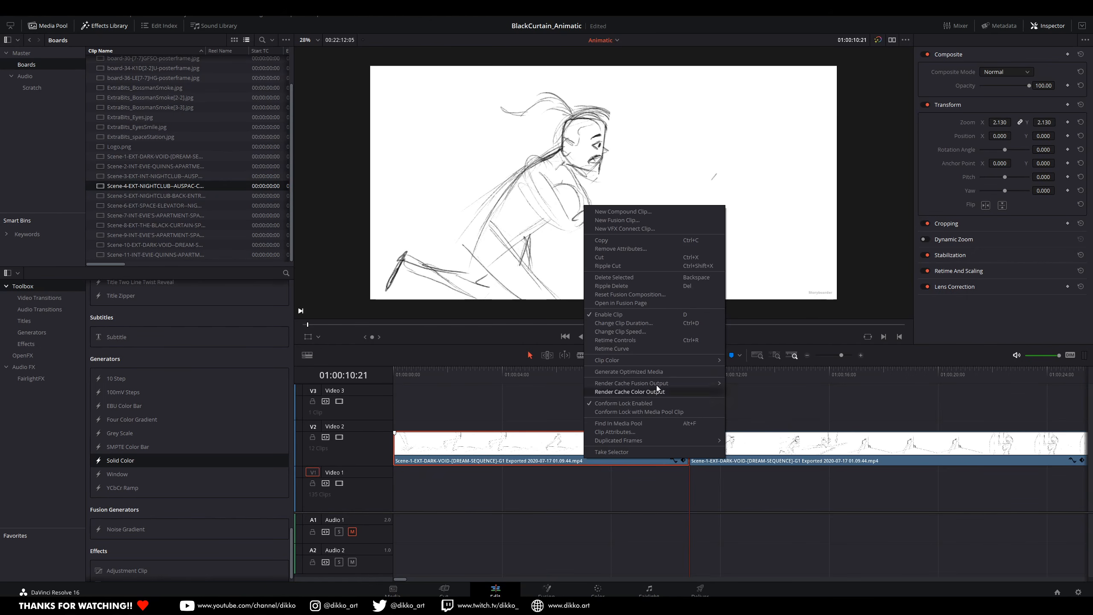
{"action": "left_click", "coordinate": [641, 340]}
{"action": "left_click_drag", "start_coordinate": [688, 425], "coordinate": [418, 425]}
{"action": "left_click", "coordinate": [395, 380]}
{"action": "key", "text": "space"}
{"action": "key", "text": "space"}
{"action": "left_click", "coordinate": [394, 378]}
Step: Speed up the opening Scene-1 shot slightly more and replay it from the start
{"action": "key", "text": "space"}
{"action": "key", "text": "space"}
{"action": "left_click_drag", "start_coordinate": [414, 373], "coordinate": [393, 374]}
{"action": "left_click_drag", "start_coordinate": [416, 426], "coordinate": [406, 428]}
{"action": "key", "text": "space"}
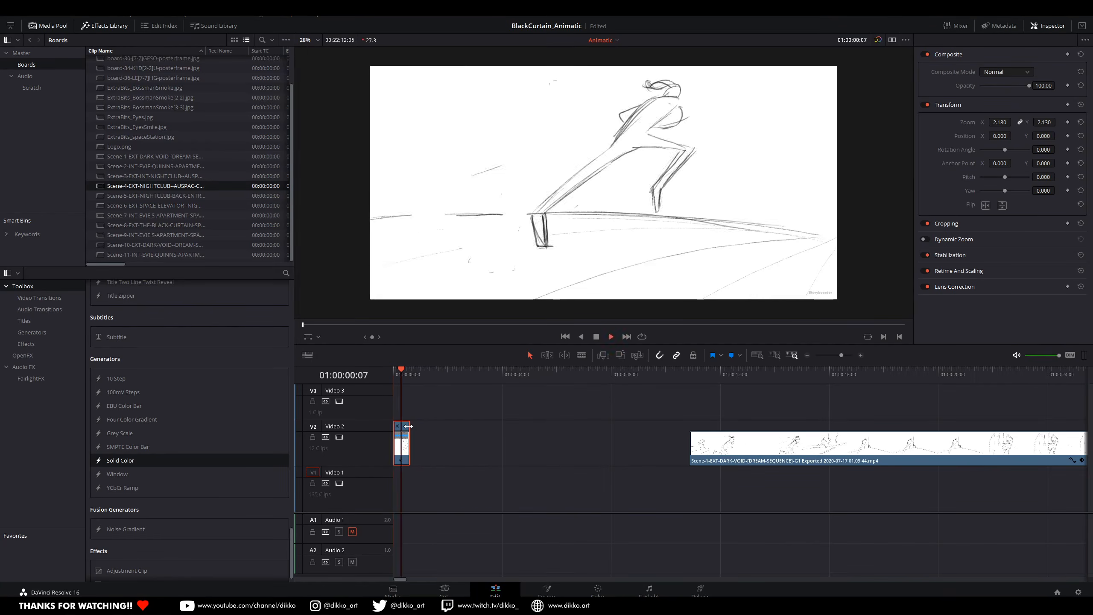
{"action": "left_click", "coordinate": [394, 376]}
{"action": "key", "text": "space"}
Step: Select all clips after the sped-up opening shot and move them together back against its end
{"action": "scroll", "coordinate": [654, 457], "scroll_direction": "down", "scroll_amount": 10}
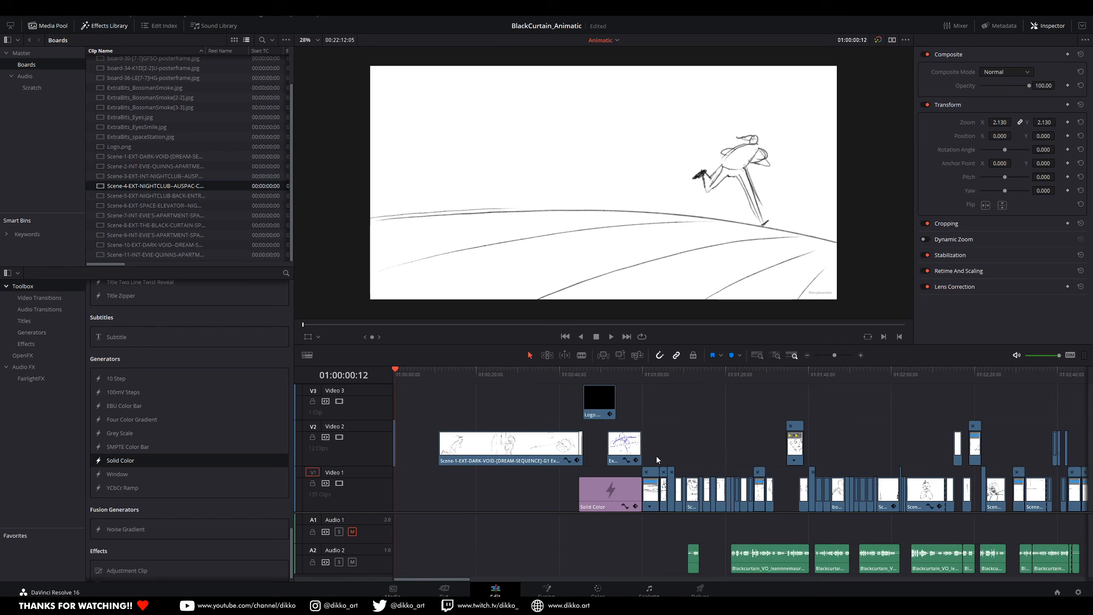
{"action": "scroll", "coordinate": [682, 478], "scroll_direction": "down", "scroll_amount": 5}
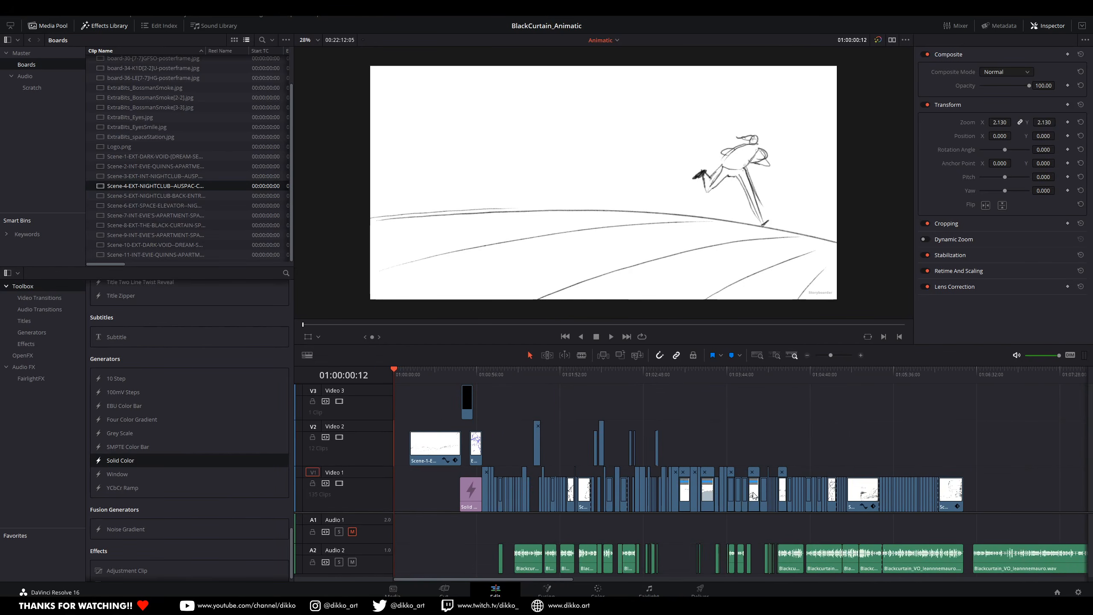
{"action": "left_click_drag", "start_coordinate": [1069, 450], "coordinate": [446, 519]}
{"action": "scroll", "coordinate": [427, 465], "scroll_direction": "up", "scroll_amount": 8}
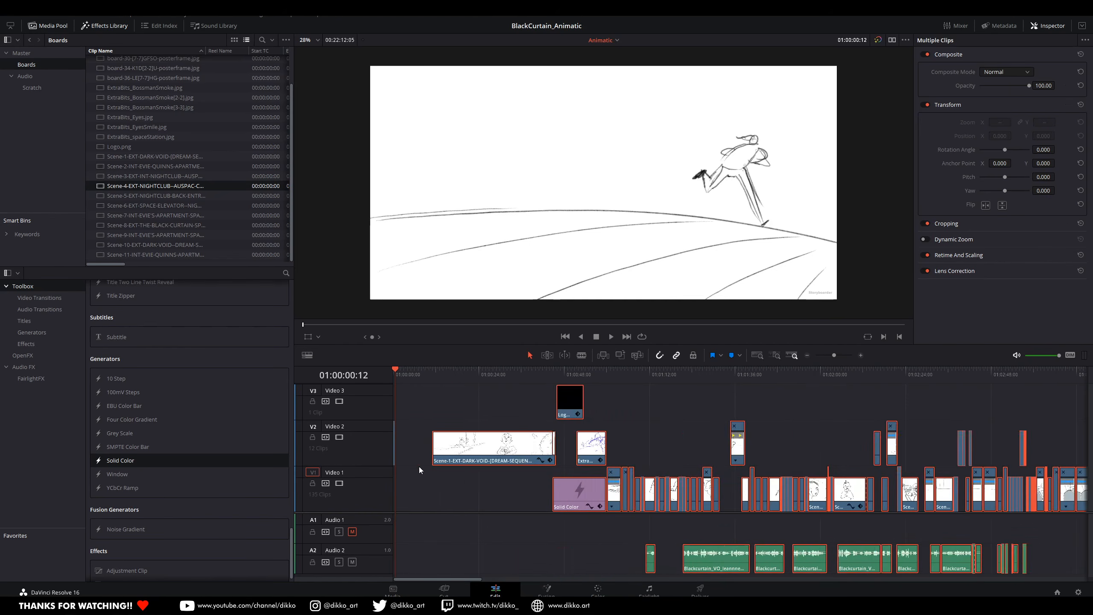
{"action": "left_click_drag", "start_coordinate": [668, 444], "coordinate": [399, 451]}
Step: Play the animatic from the opening dream sequence through the logo and into Scene 2 to review its pacing
{"action": "key", "text": "space"}
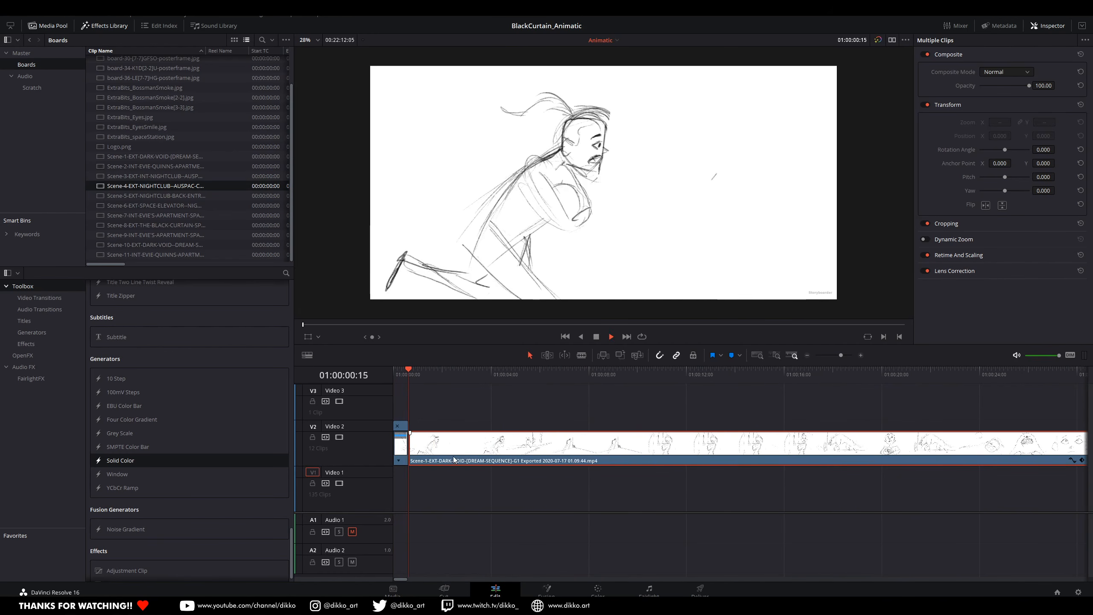
{"action": "scroll", "coordinate": [613, 489], "scroll_direction": "down", "scroll_amount": 8}
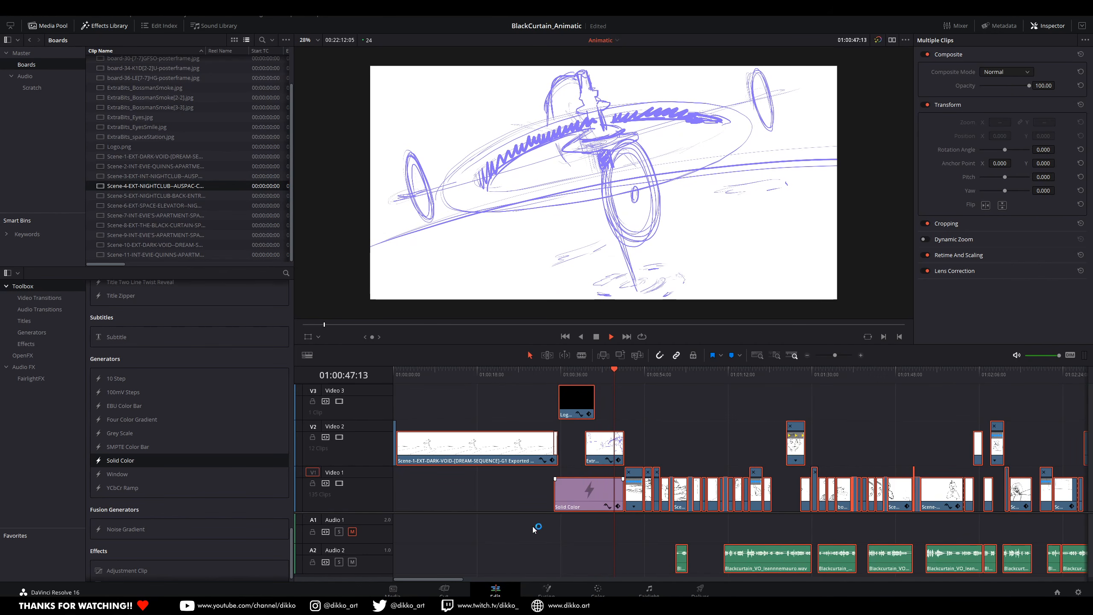
{"action": "scroll", "coordinate": [689, 528], "scroll_direction": "down", "scroll_amount": 6}
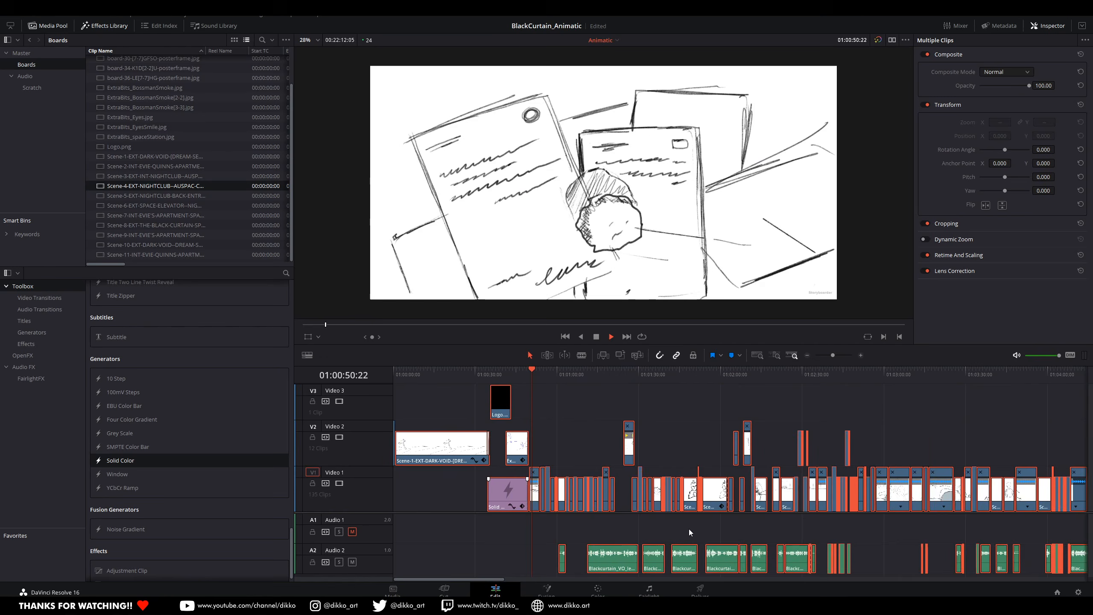
{"action": "scroll", "coordinate": [558, 518], "scroll_direction": "up", "scroll_amount": 2}
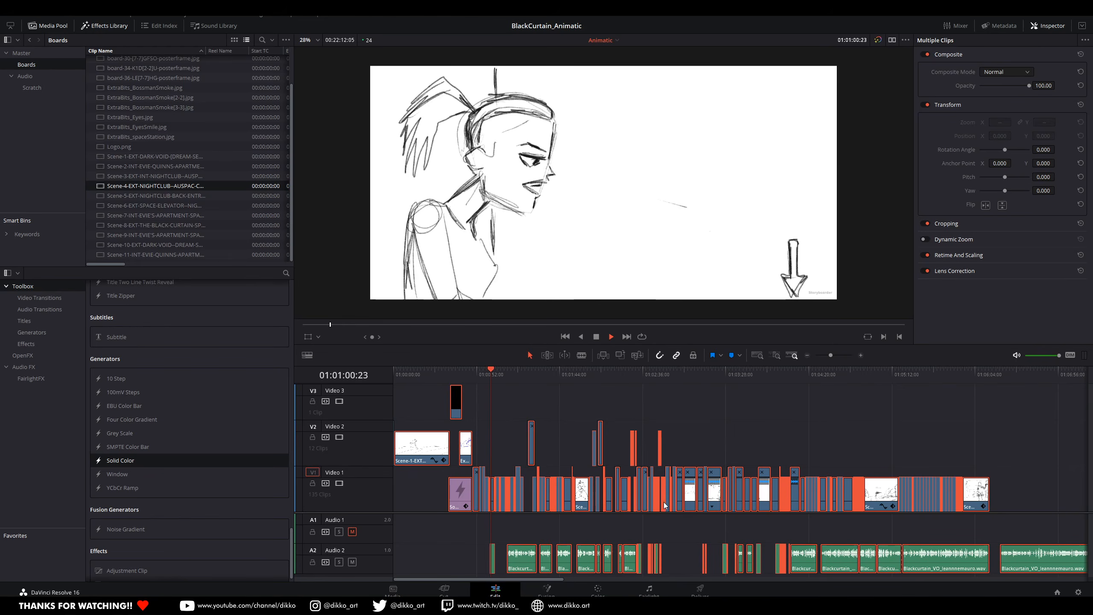
{"action": "scroll", "coordinate": [808, 517], "scroll_direction": "right", "scroll_amount": 5}
{"action": "left_click", "coordinate": [669, 374]}
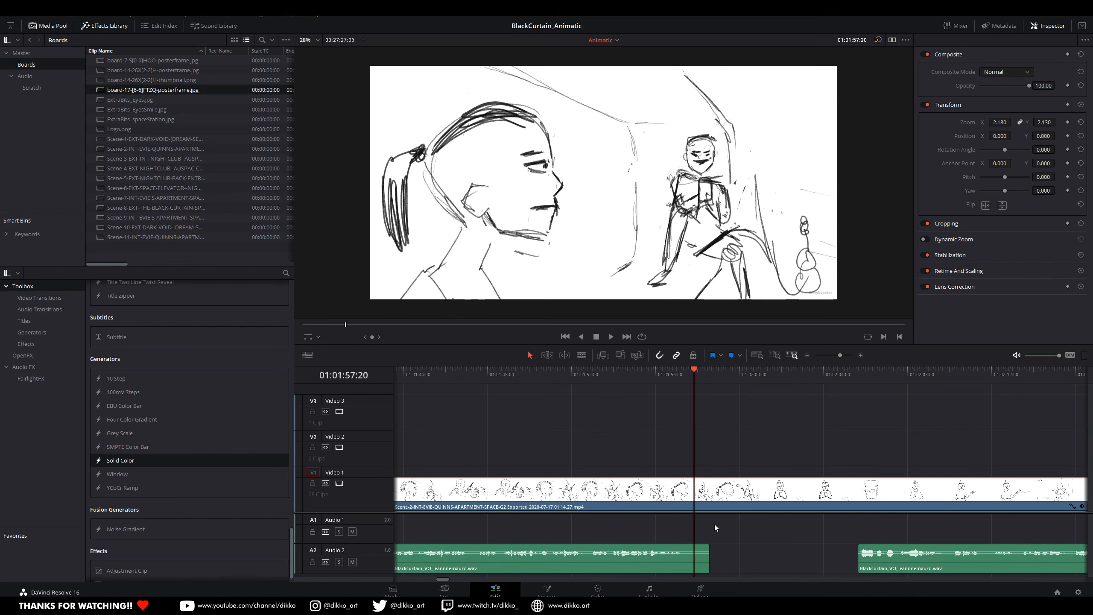
{"action": "scroll", "coordinate": [715, 525], "scroll_direction": "down", "scroll_amount": 5}
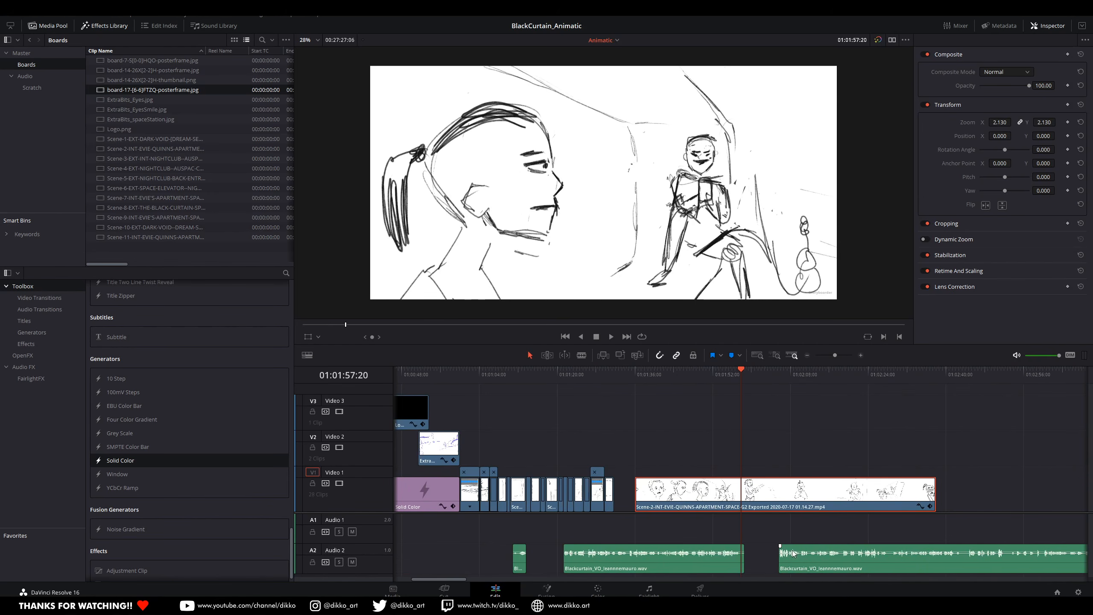
{"action": "scroll", "coordinate": [786, 534], "scroll_direction": "up", "scroll_amount": 3}
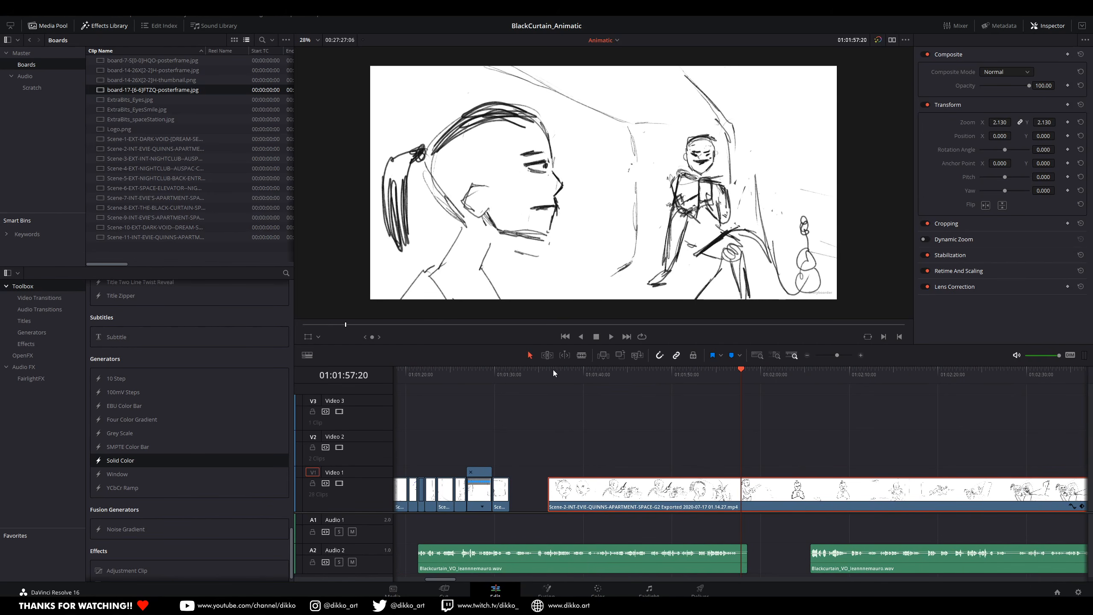